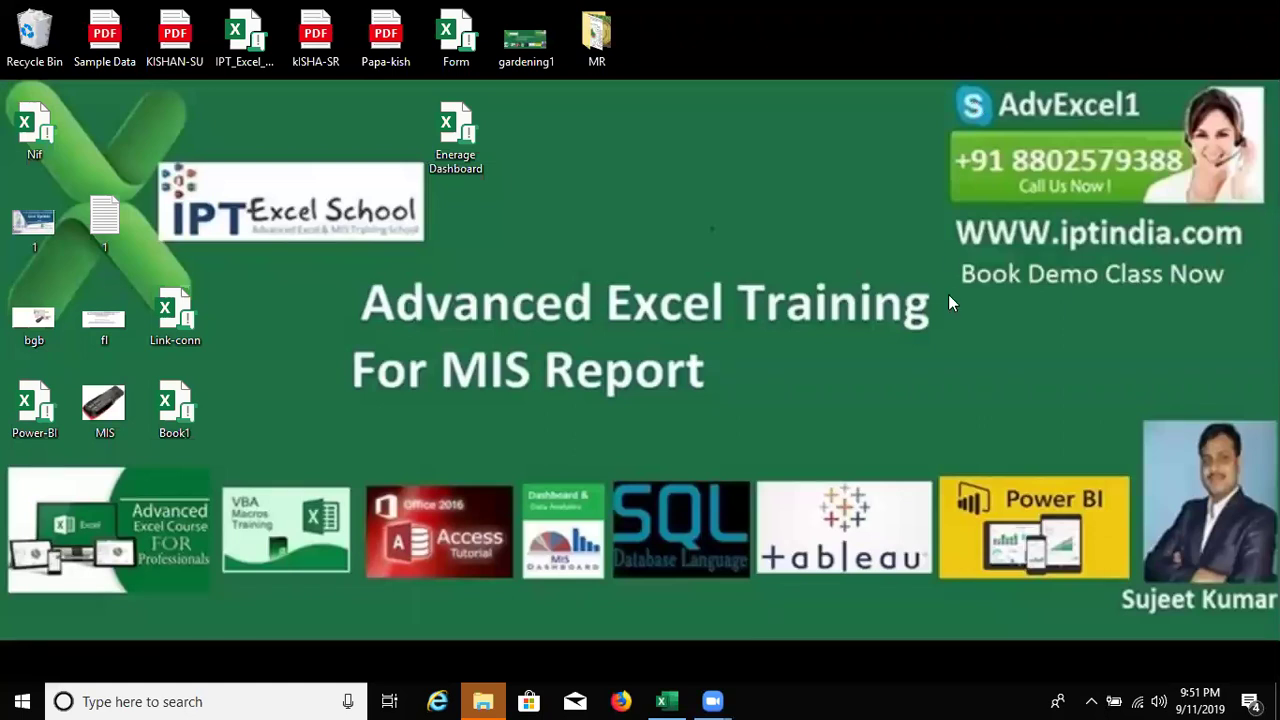
- Bring the Excel Book1 window with its Form sheet forward from the taskbar
{"action": "left_click", "coordinate": [664, 695]}
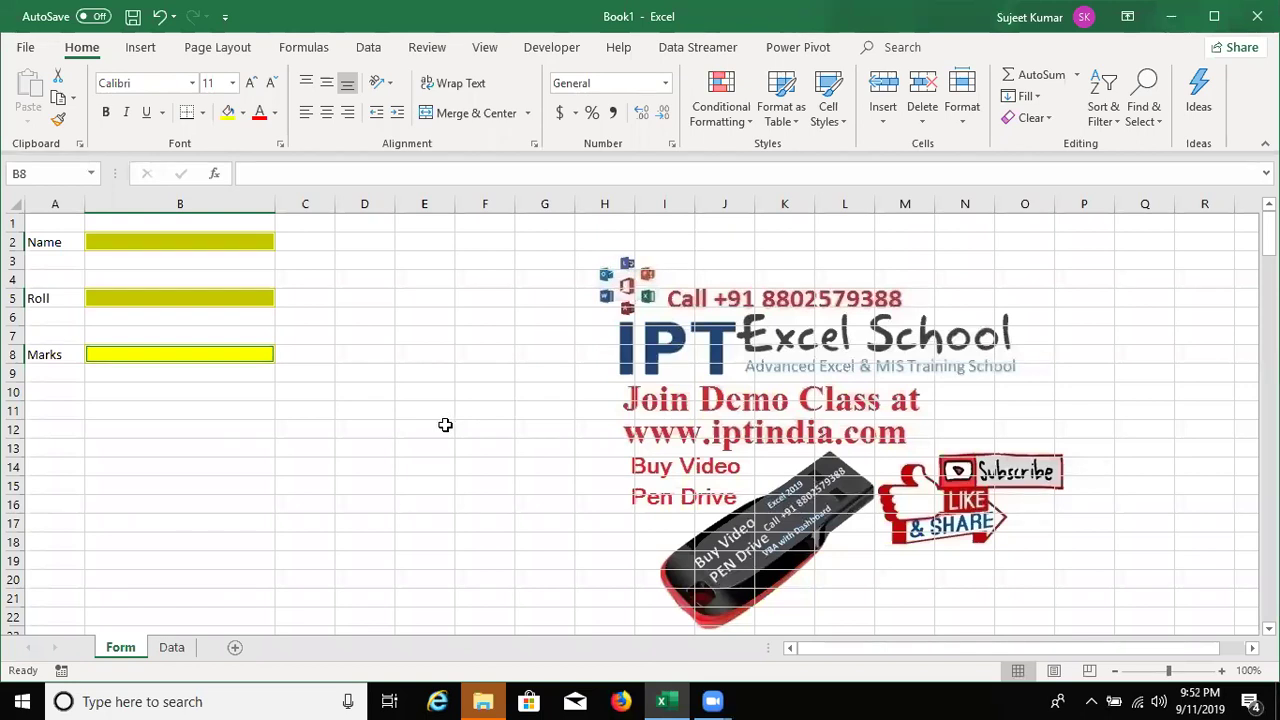
- Check the Form sheet's Name cell and the Data sheet's ID, Date and Time columns
{"action": "left_click", "coordinate": [362, 445]}
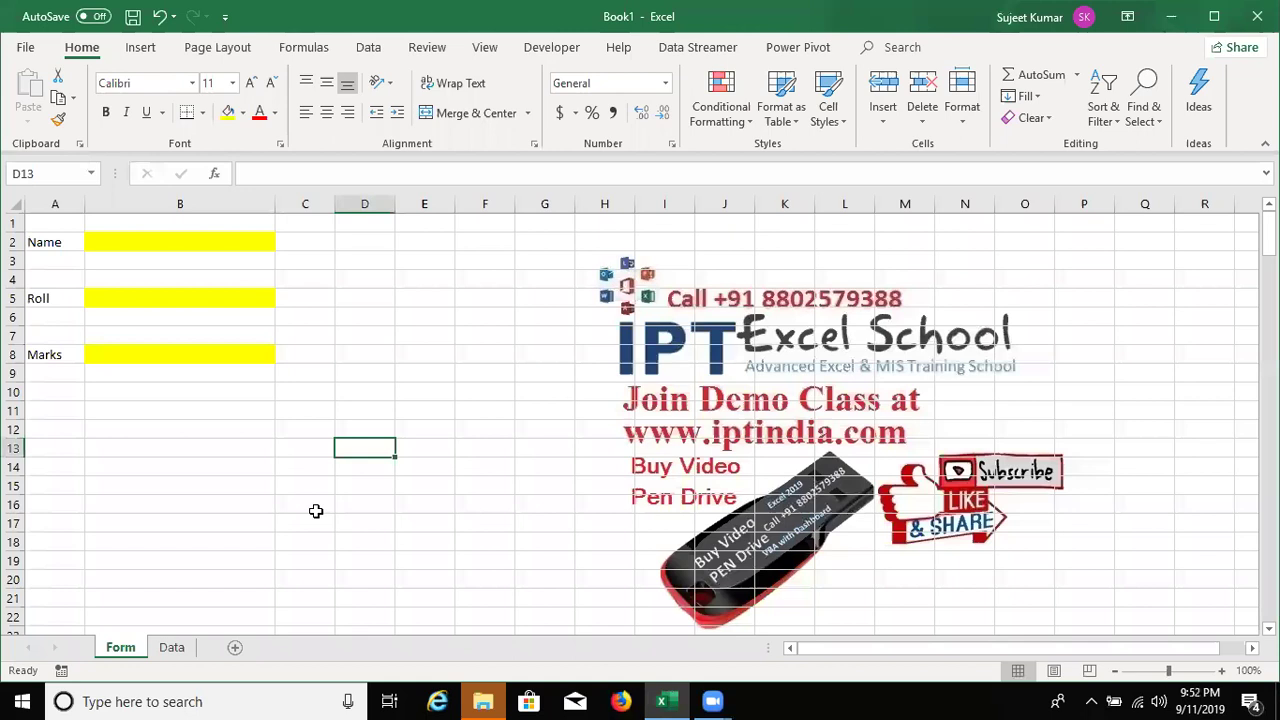
{"action": "left_click", "coordinate": [232, 244]}
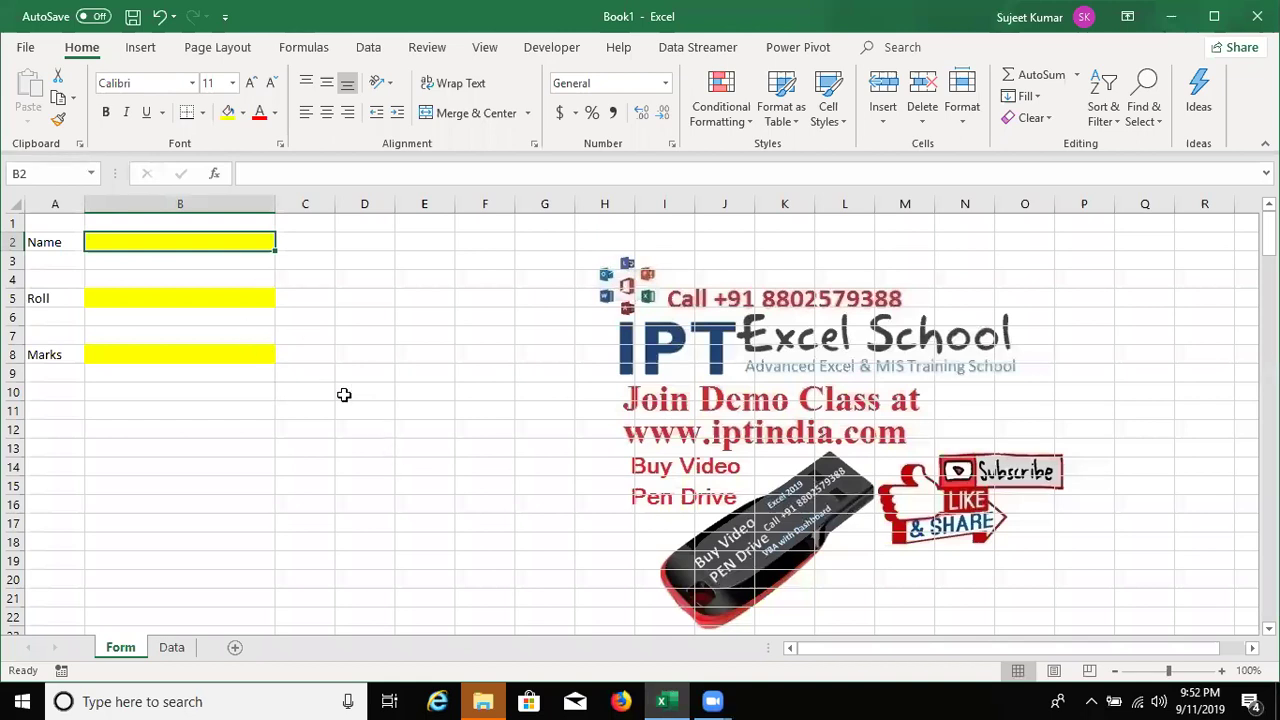
{"action": "left_click", "coordinate": [178, 648]}
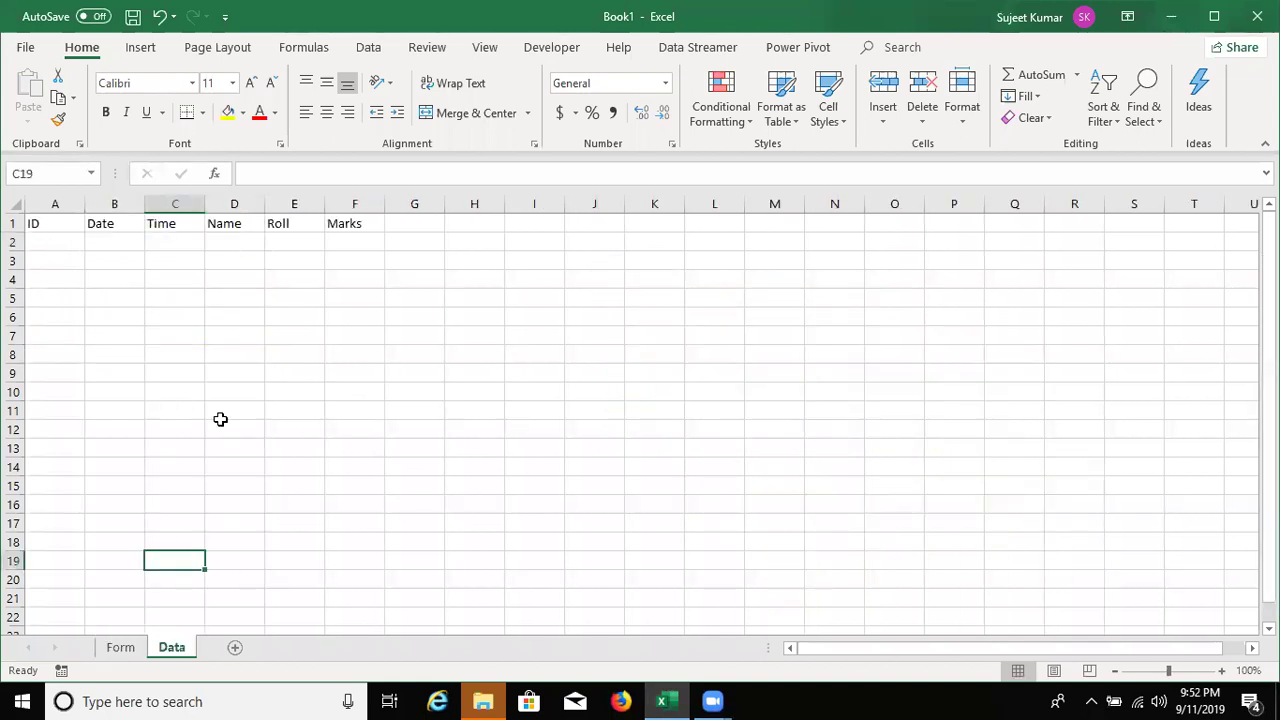
{"action": "left_click", "coordinate": [83, 241]}
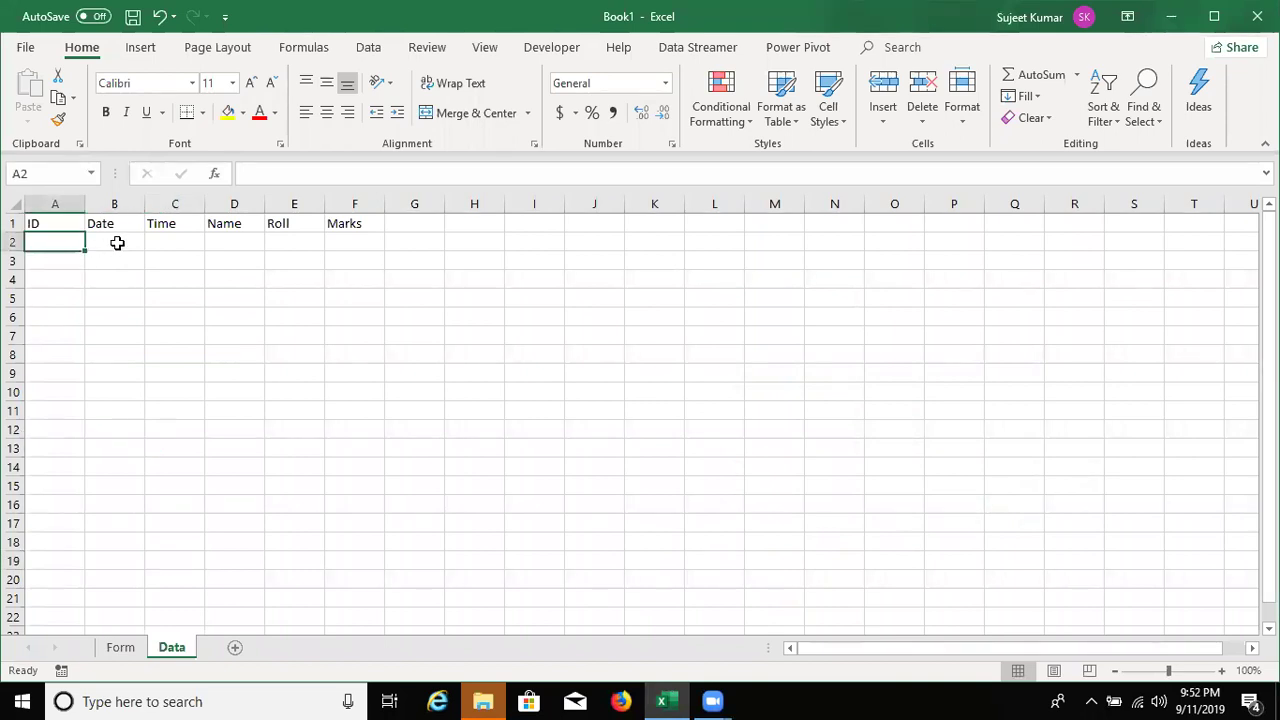
{"action": "left_click", "coordinate": [117, 243]}
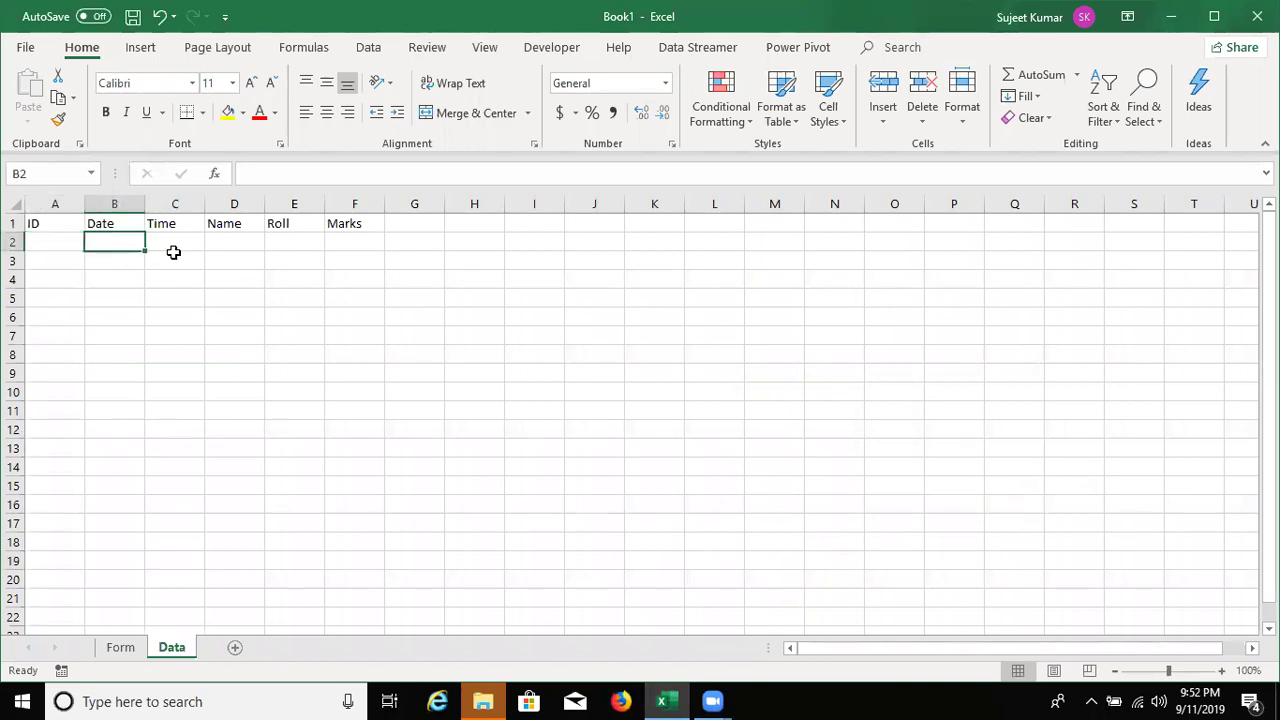
{"action": "left_click", "coordinate": [175, 256]}
{"action": "left_click", "coordinate": [176, 243]}
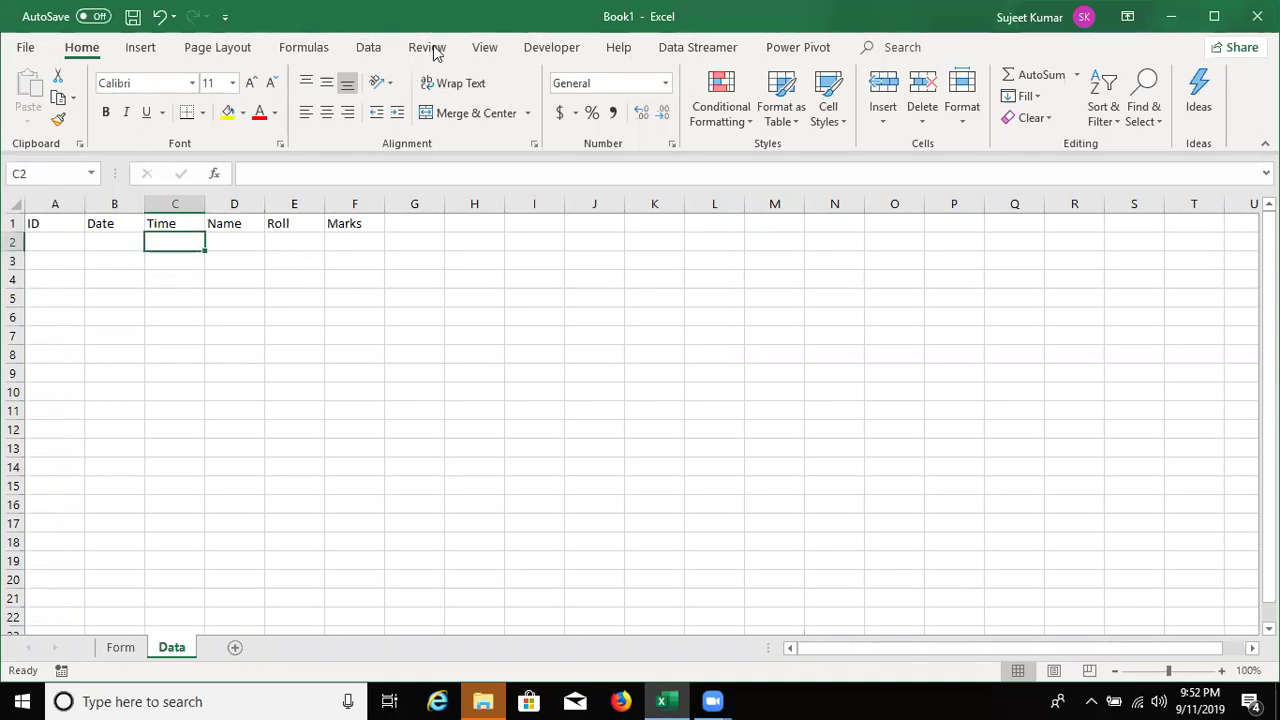
- Launch the Visual Basic editor from the Developer tab
{"action": "left_click", "coordinate": [385, 51]}
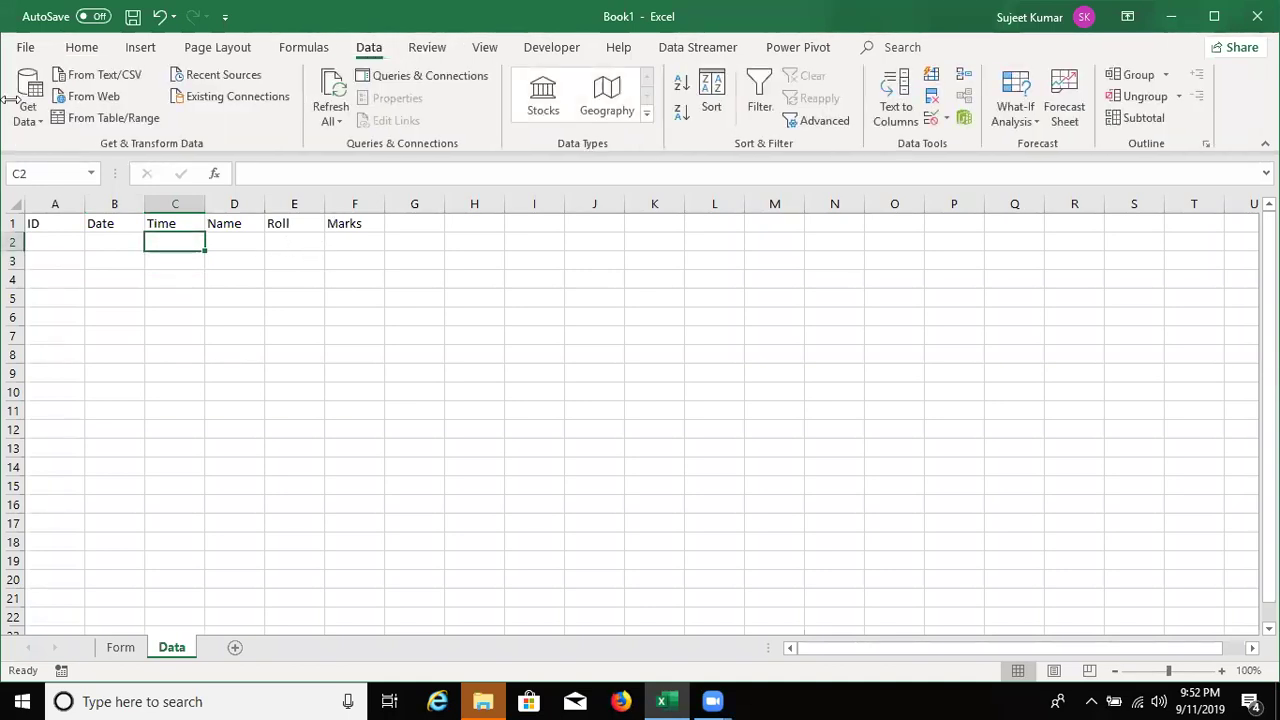
{"action": "left_click", "coordinate": [545, 49]}
{"action": "left_click", "coordinate": [20, 112]}
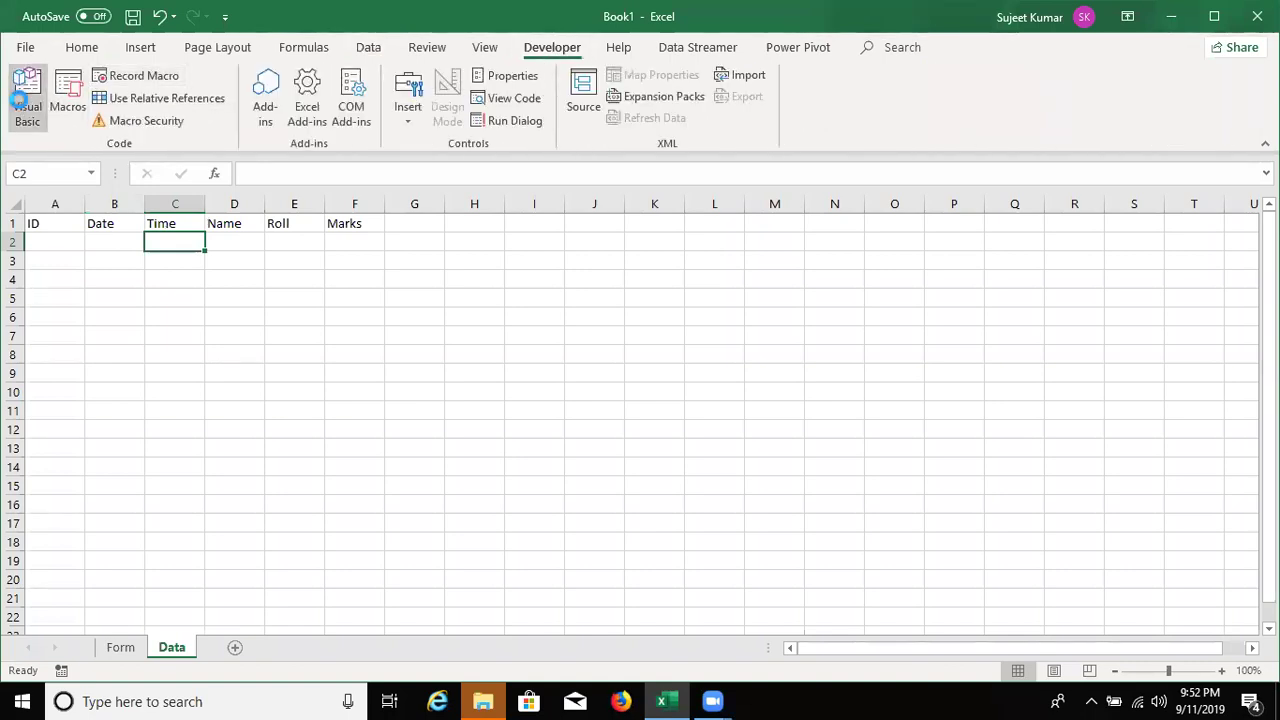
- Insert Module1 and create an empty Sub send() … End Sub procedure
{"action": "left_click", "coordinate": [136, 33]}
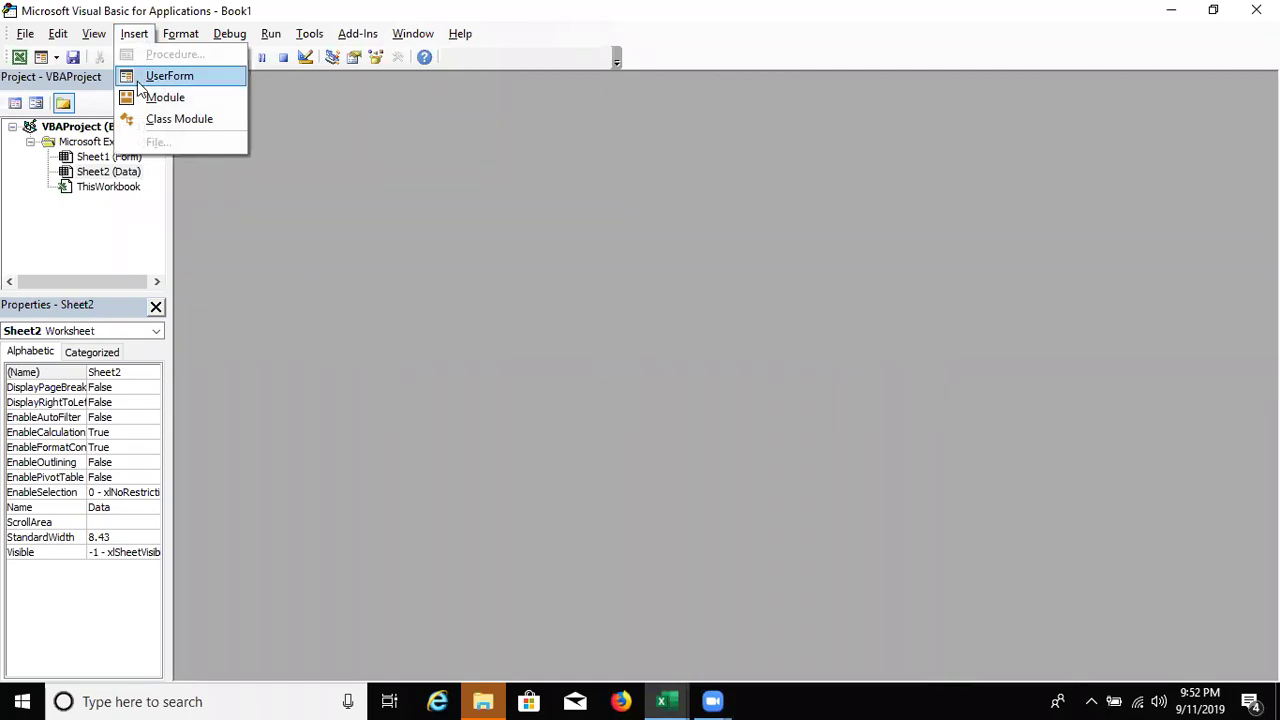
{"action": "left_click", "coordinate": [157, 95]}
{"action": "type", "text": "sub "}
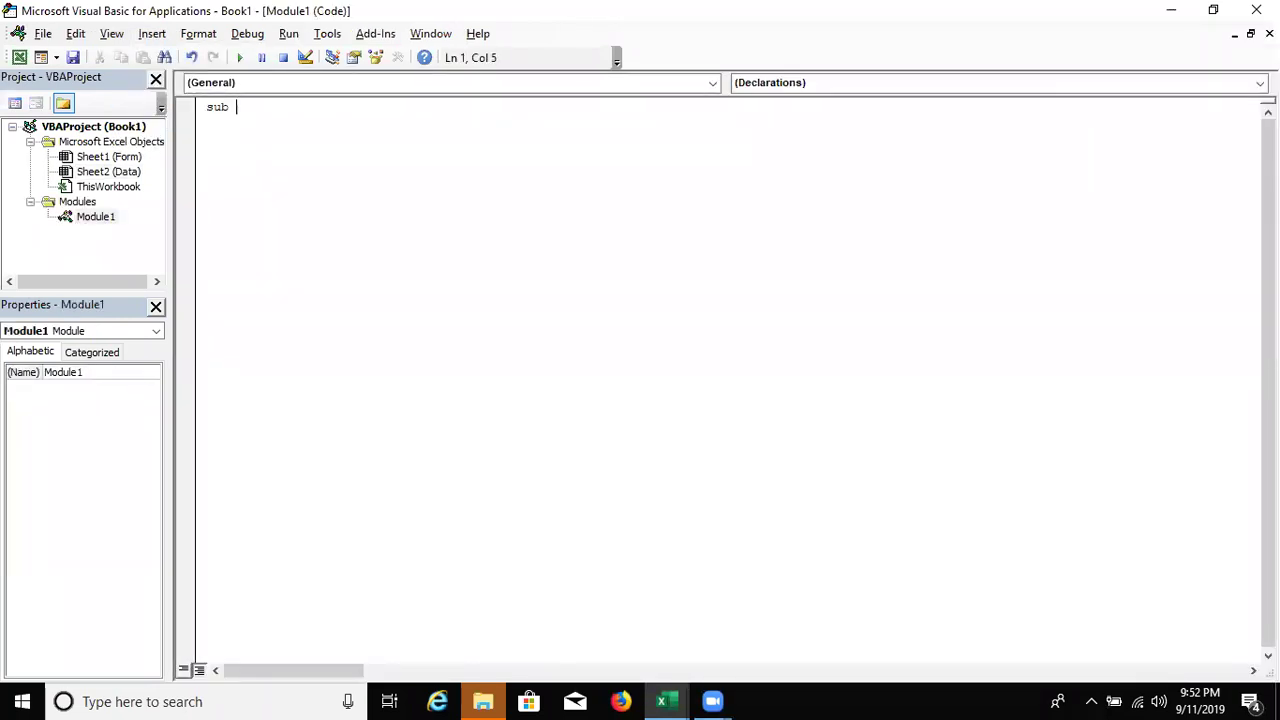
{"action": "type", "text": "send"}
{"action": "type", "text": "()"}
{"action": "key", "text": "Return"}
{"action": "key", "text": "Return"}
{"action": "key", "text": "Return"}
{"action": "key", "text": "Return"}
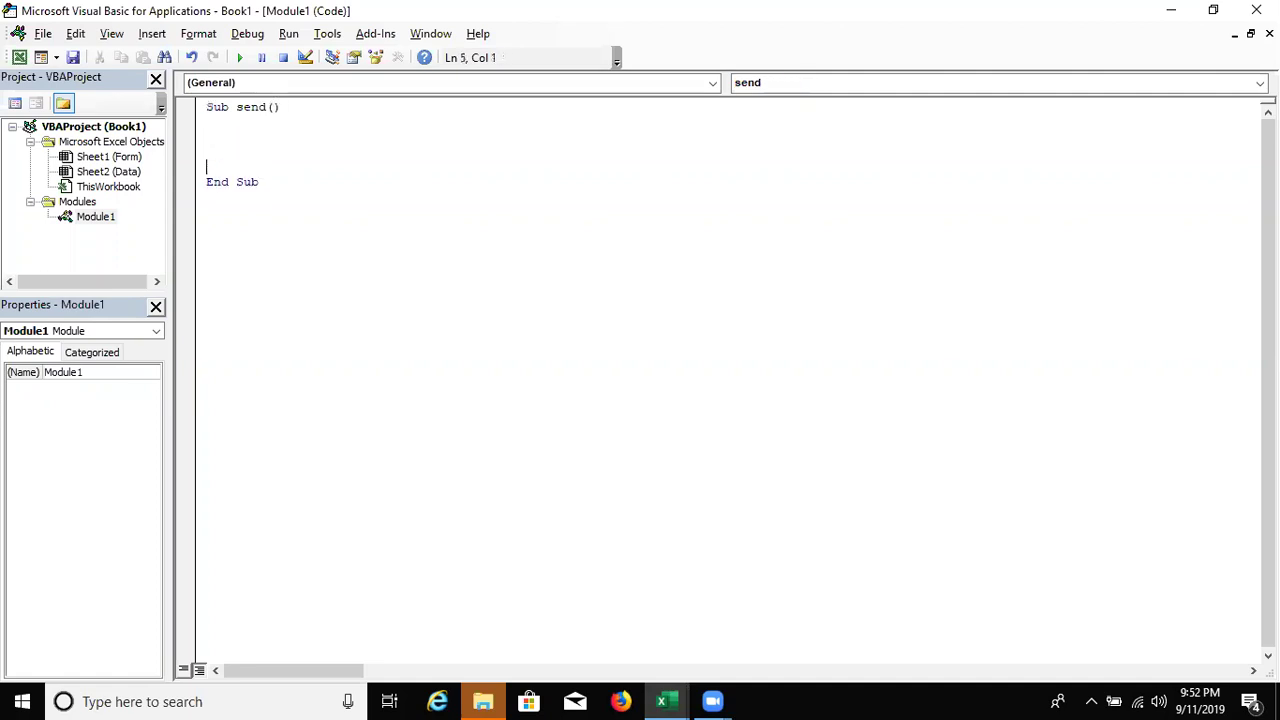
{"action": "key", "text": "alt+F11"}
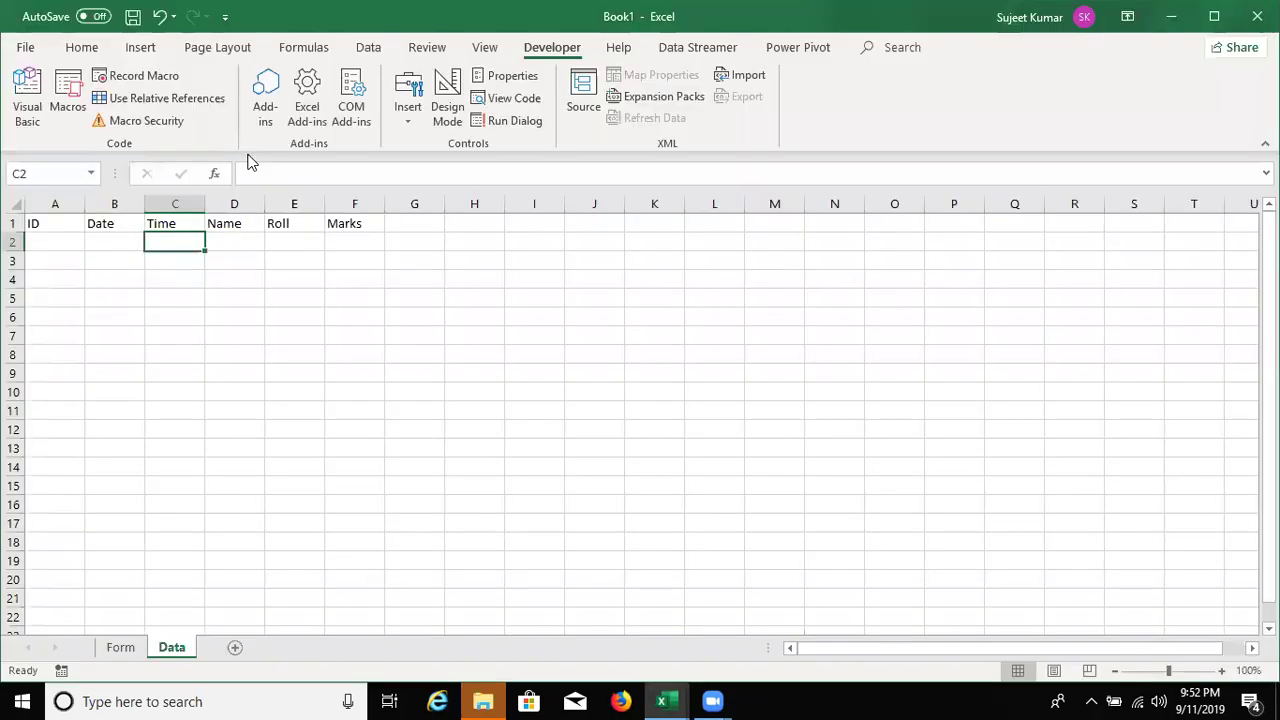
{"action": "key", "text": "alt+F11"}
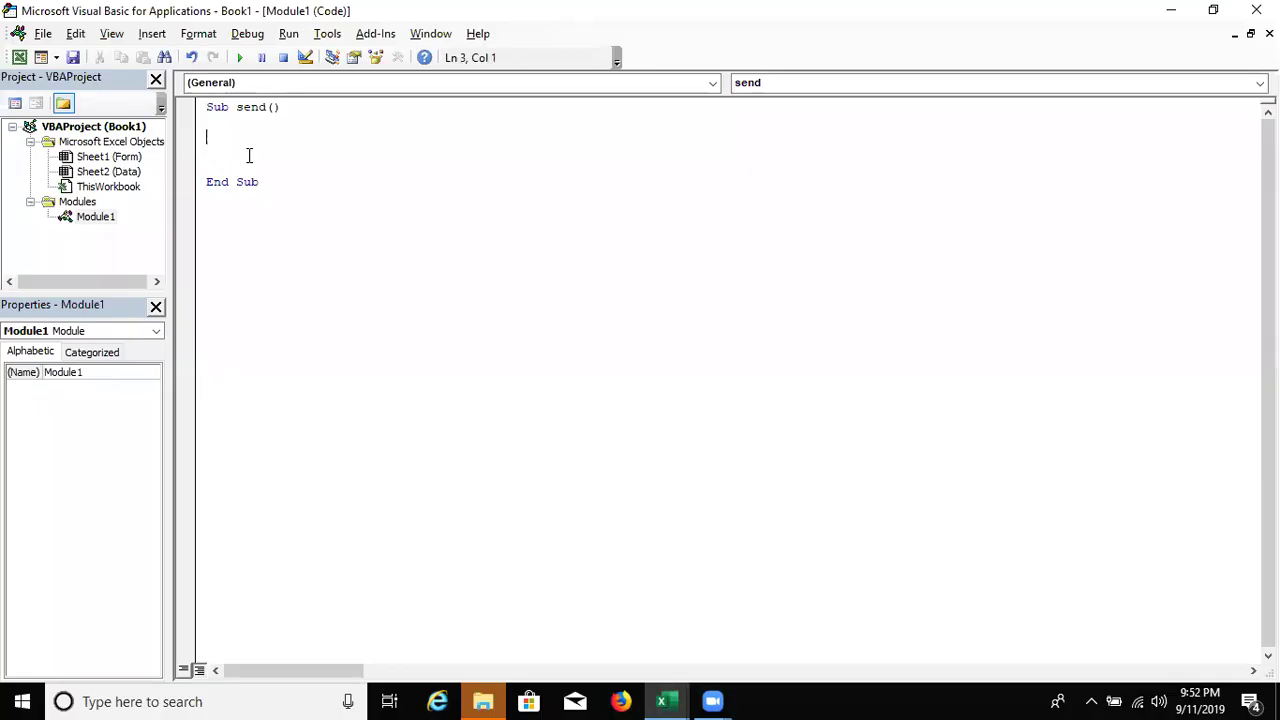
{"action": "key", "text": "alt+F11"}
{"action": "key", "text": "Right"}
{"action": "key", "text": "Right"}
{"action": "key", "text": "Right"}
{"action": "key", "text": "Right"}
{"action": "type", "text": "=max"}
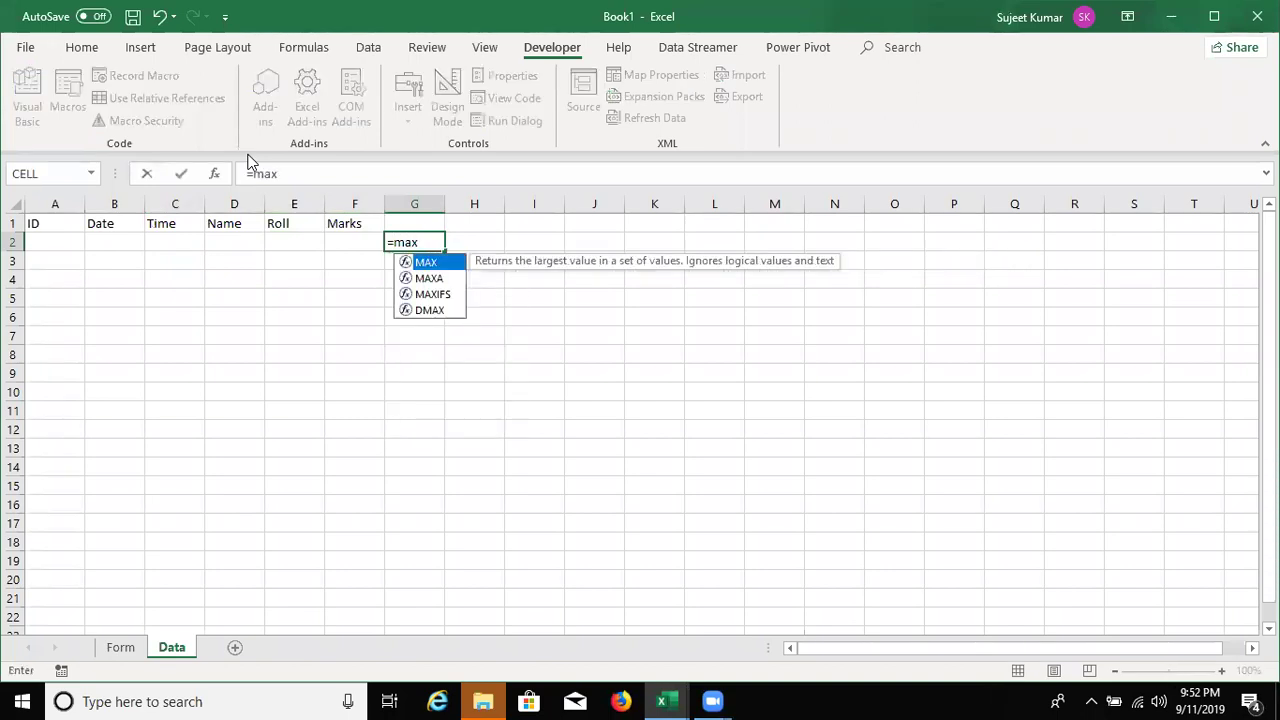
{"action": "key", "text": "Tab"}
{"action": "key", "text": "Left"}
{"action": "key", "text": "Left"}
{"action": "key", "text": "Left"}
{"action": "key", "text": "Left"}
{"action": "key", "text": "Left"}
{"action": "key", "text": "Left"}
{"action": "key", "text": "ctrl+space"}
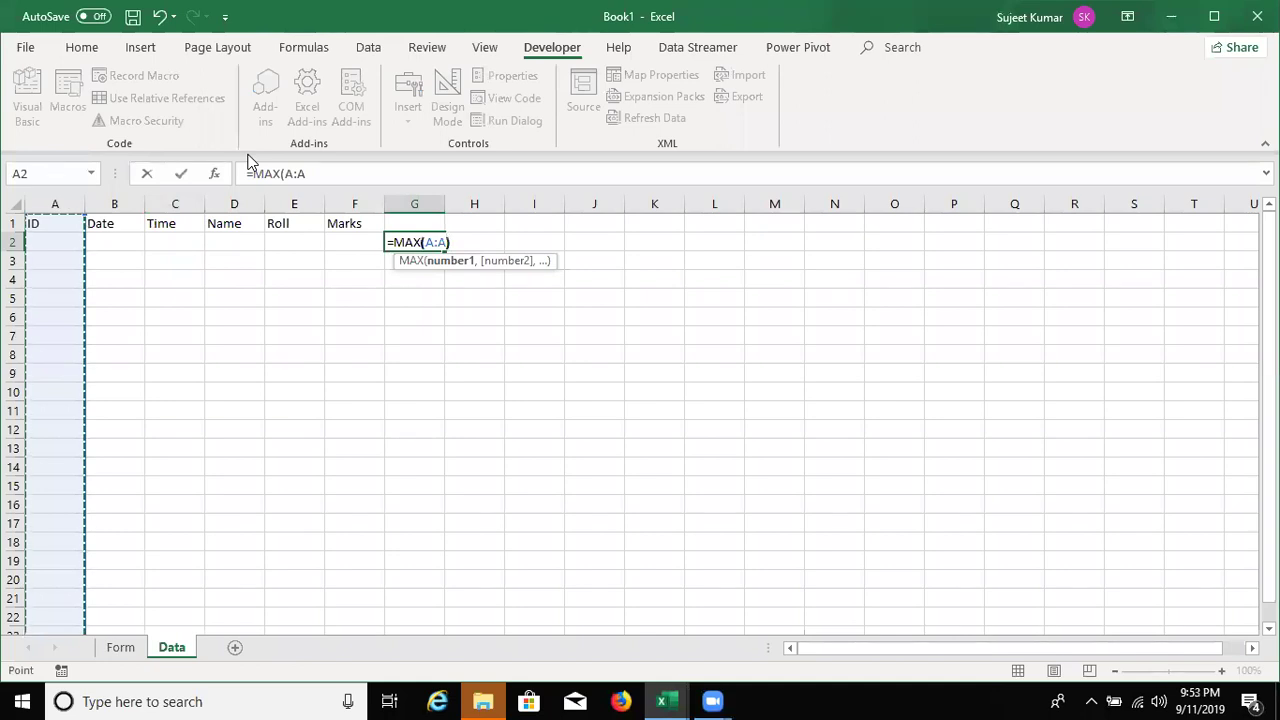
{"action": "key", "text": "Return"}
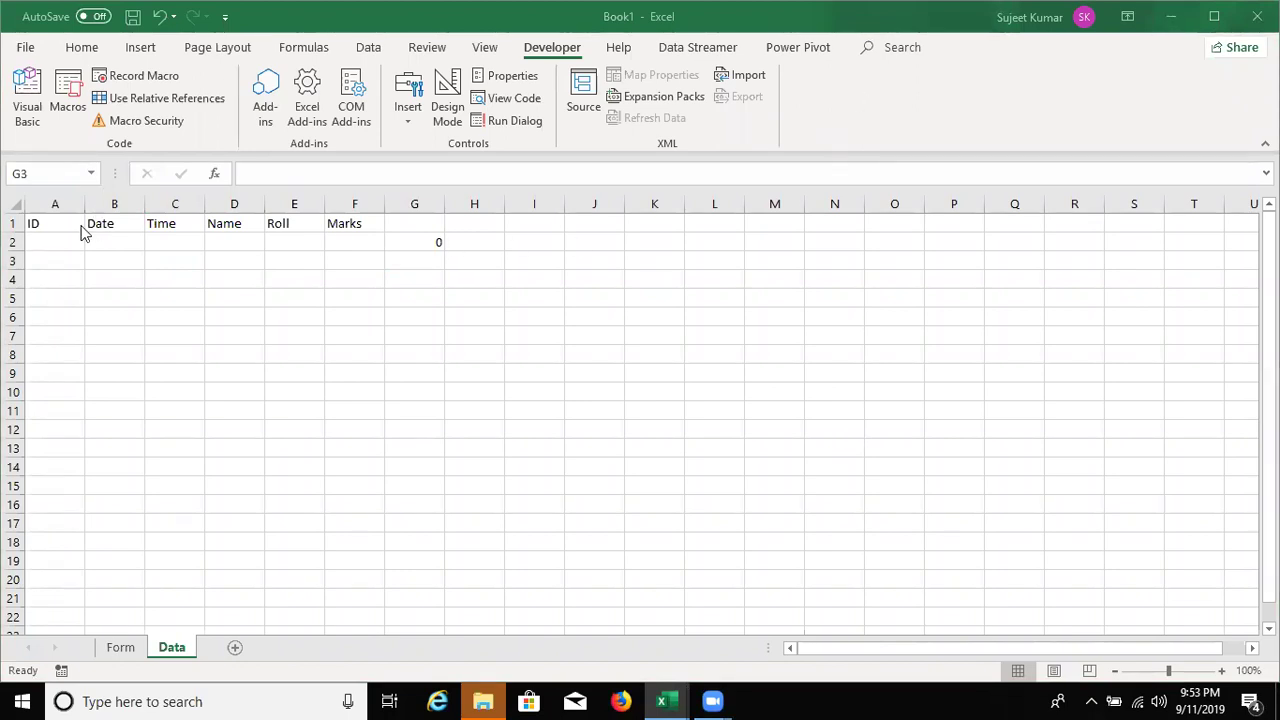
{"action": "left_click", "coordinate": [60, 248]}
{"action": "type", "text": "1"}
{"action": "key", "text": "Return"}
{"action": "key", "text": "Right"}
{"action": "key", "text": "Right"}
{"action": "key", "text": "Right"}
{"action": "key", "text": "Right"}
{"action": "key", "text": "Right"}
{"action": "key", "text": "Right"}
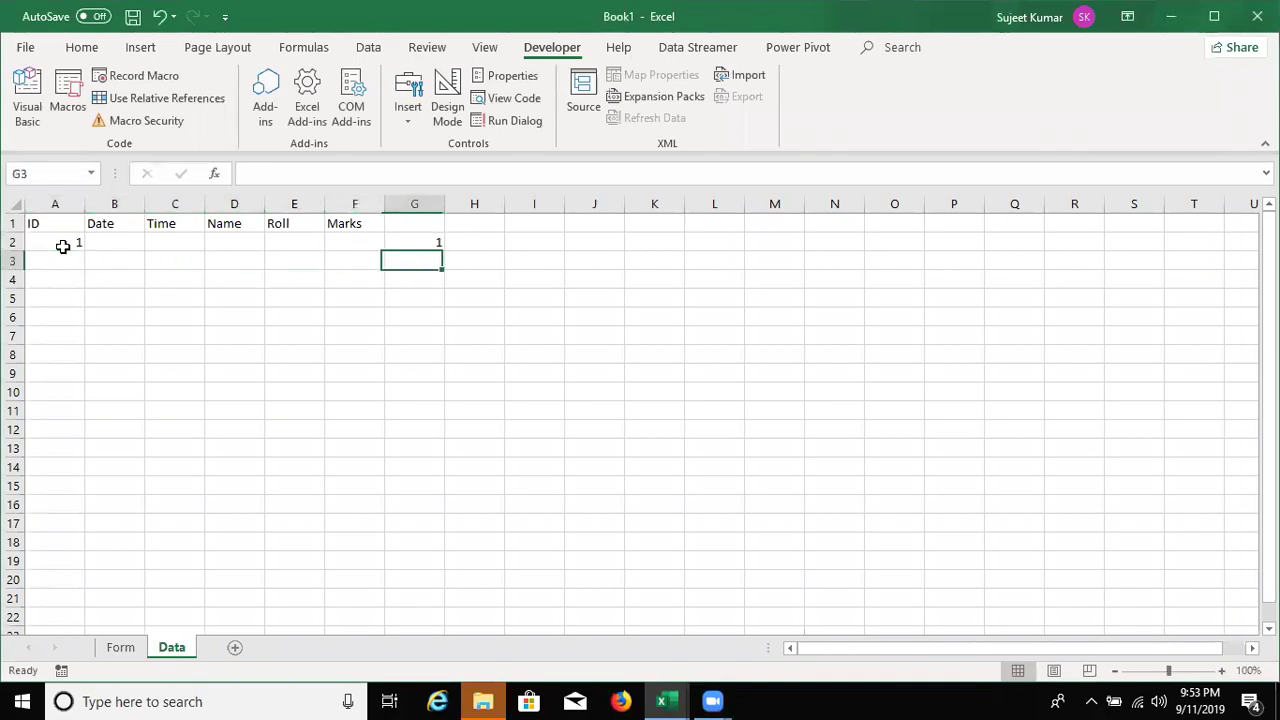
{"action": "type", "text": "="}
{"action": "key", "text": "Up"}
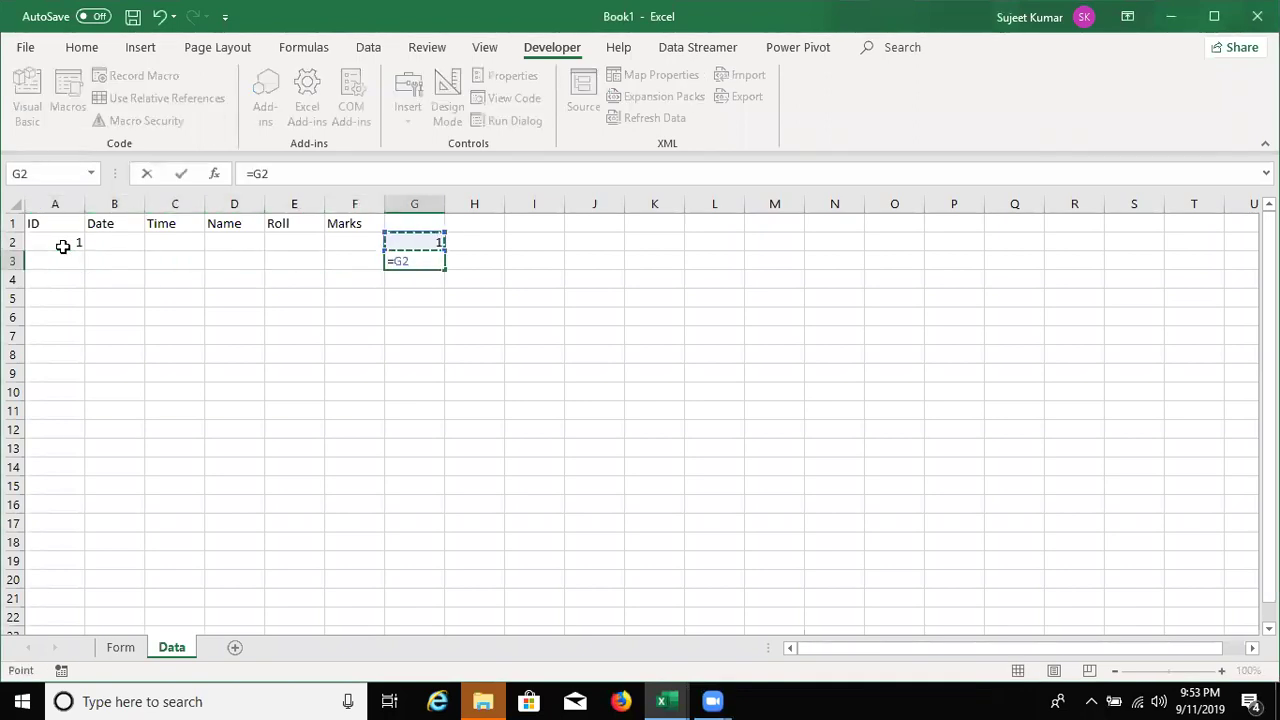
{"action": "type", "text": "+1"}
{"action": "key", "text": "Return"}
{"action": "key", "text": "Up"}
{"action": "key", "text": "Up"}
{"action": "key", "text": "shift+Down"}
{"action": "key", "text": "Delete"}
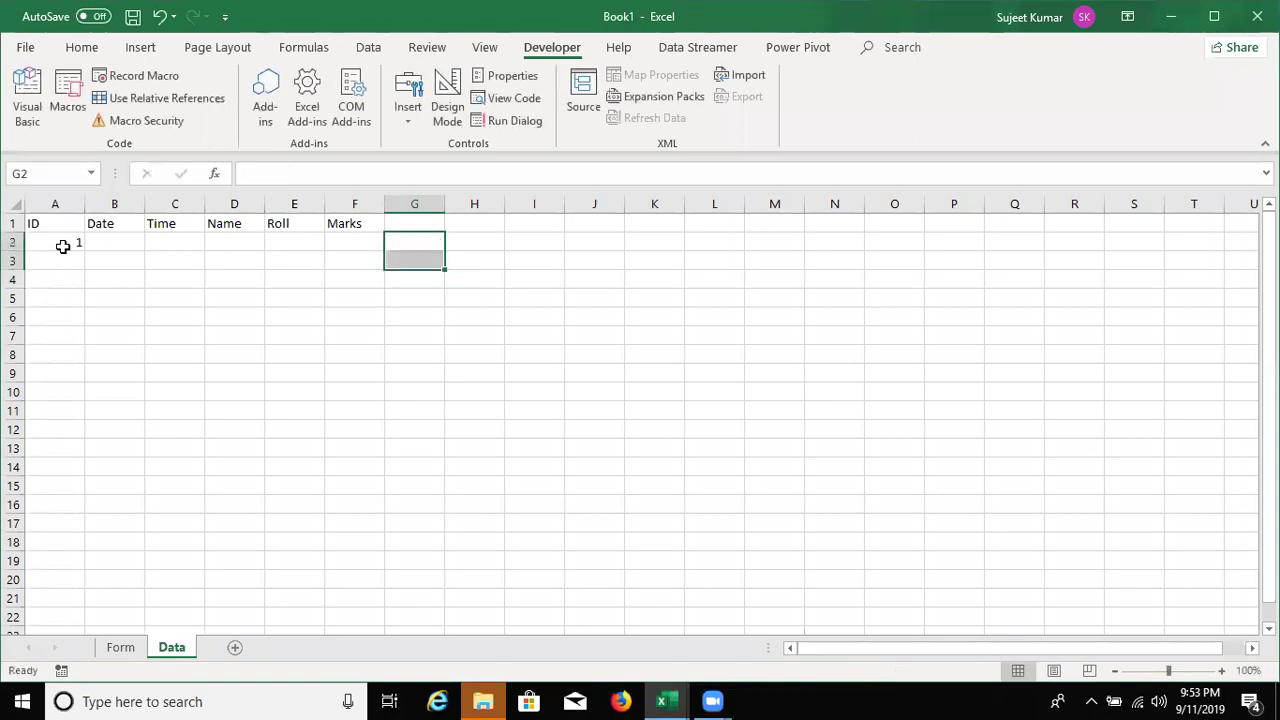
{"action": "key", "text": "Left"}
{"action": "key", "text": "Left"}
{"action": "key", "text": "Left"}
{"action": "key", "text": "Left"}
{"action": "key", "text": "Left"}
{"action": "key", "text": "Delete"}
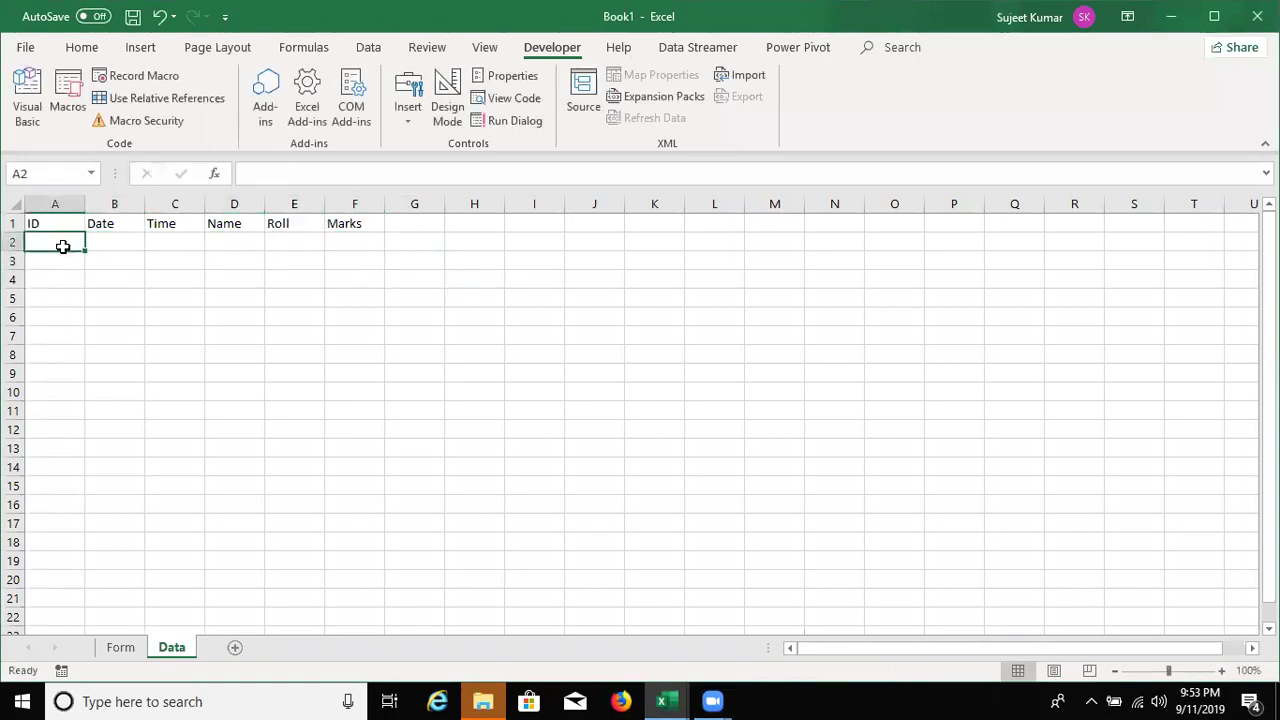
{"action": "key", "text": "alt+Tab"}
{"action": "key", "text": "alt+Tab"}
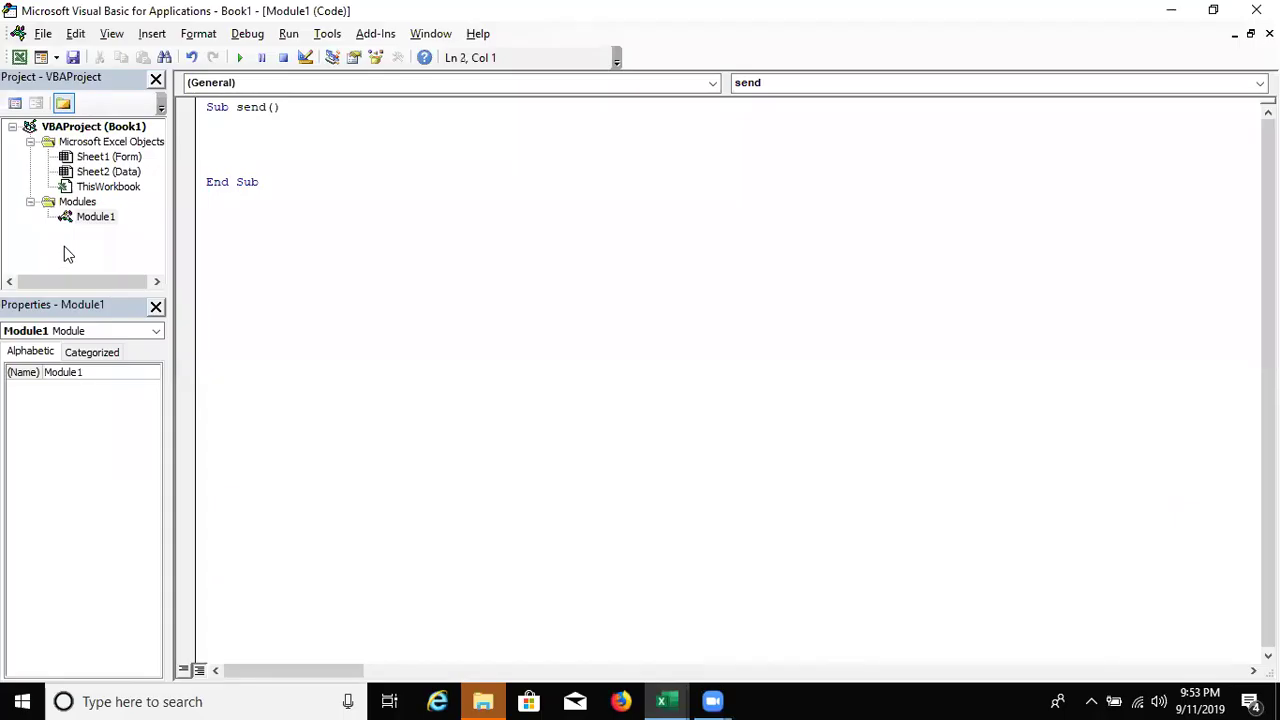
- Declare the variable as Dim id As Long, correcting the misspelled name
{"action": "type", "text": "dim "}
{"action": "type", "text": "r"}
{"action": "type", "text": "is as "}
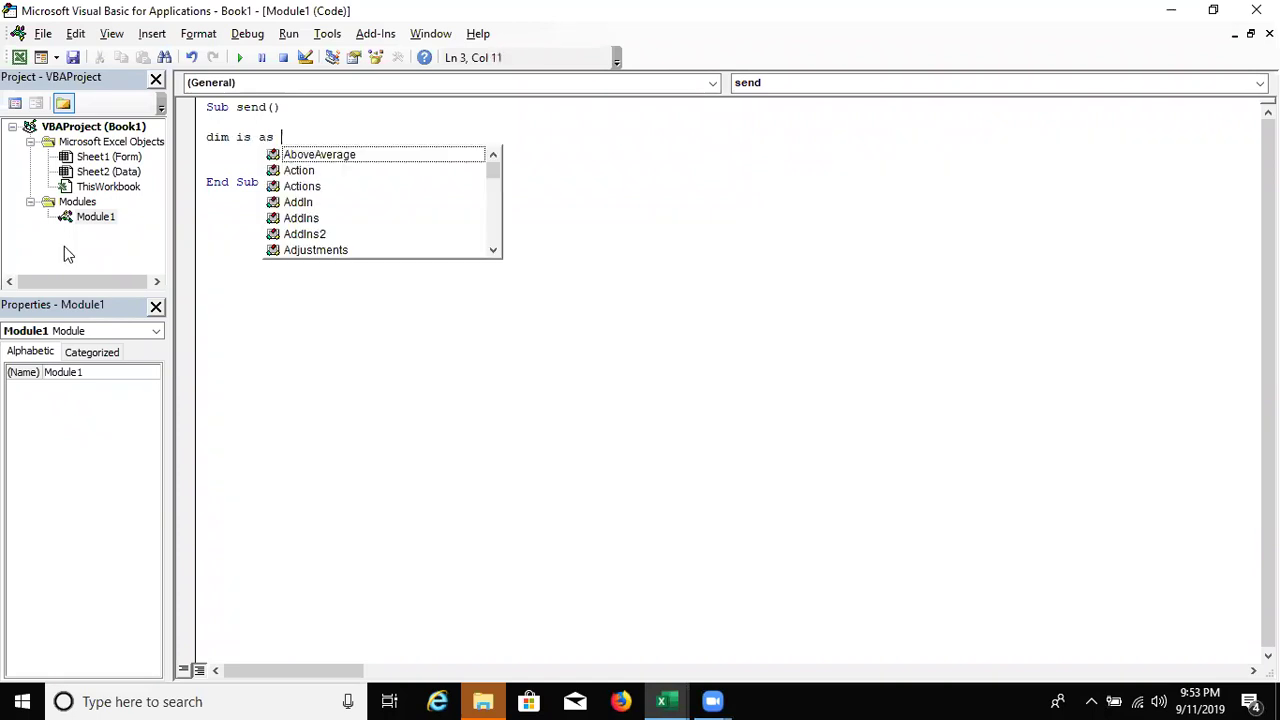
{"action": "type", "text": "Long"}
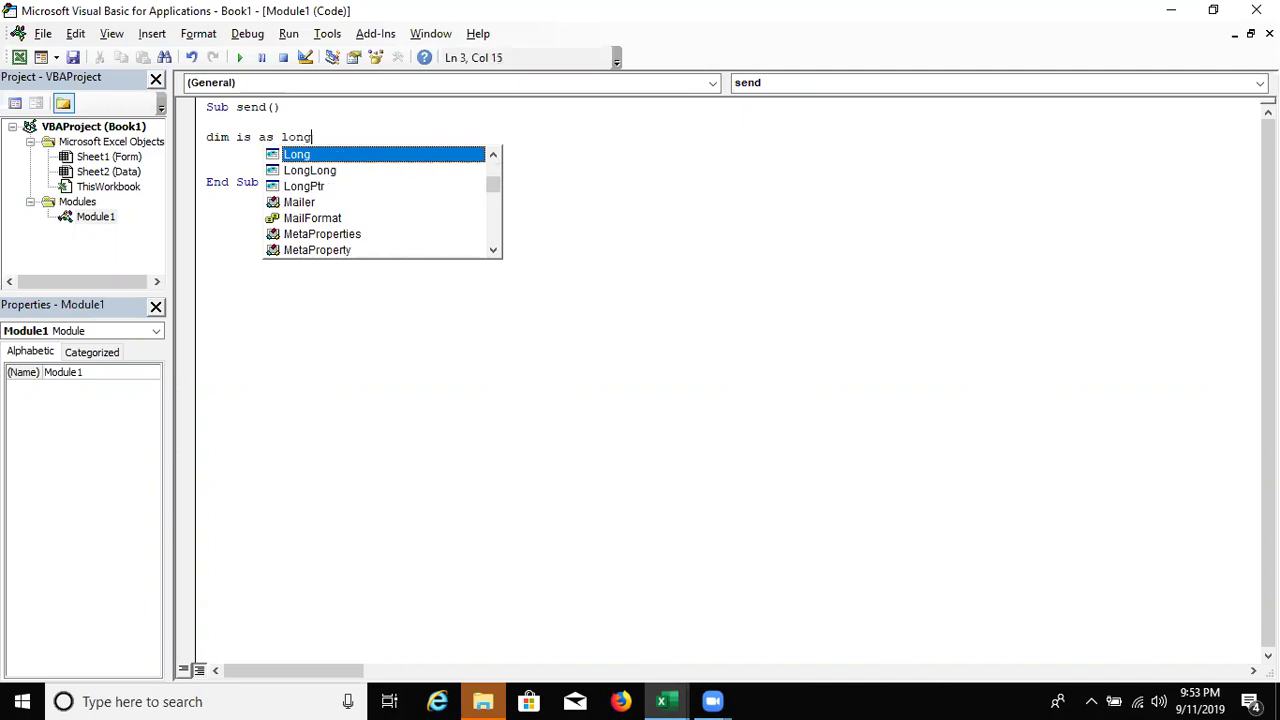
{"action": "key", "text": "Escape"}
{"action": "key", "text": "Return"}
{"action": "key", "text": "Left"}
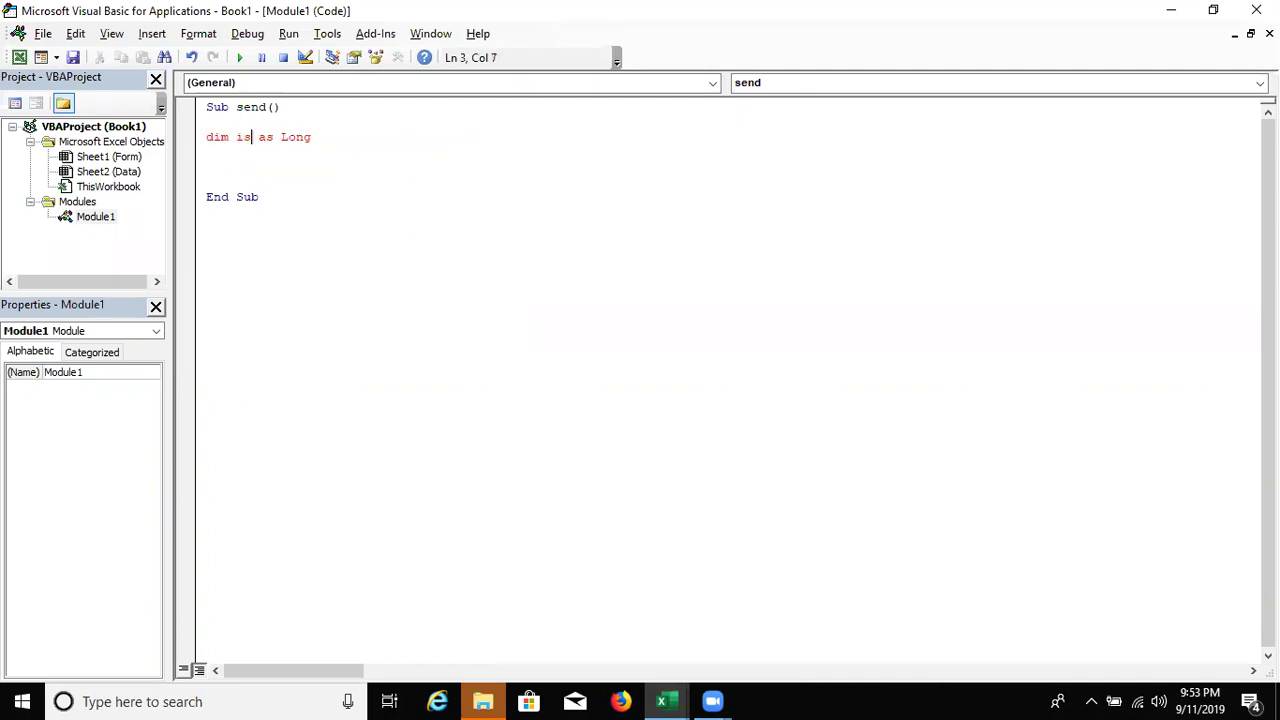
{"action": "type", "text": "id"}
{"action": "left_click", "coordinate": [64, 246]}
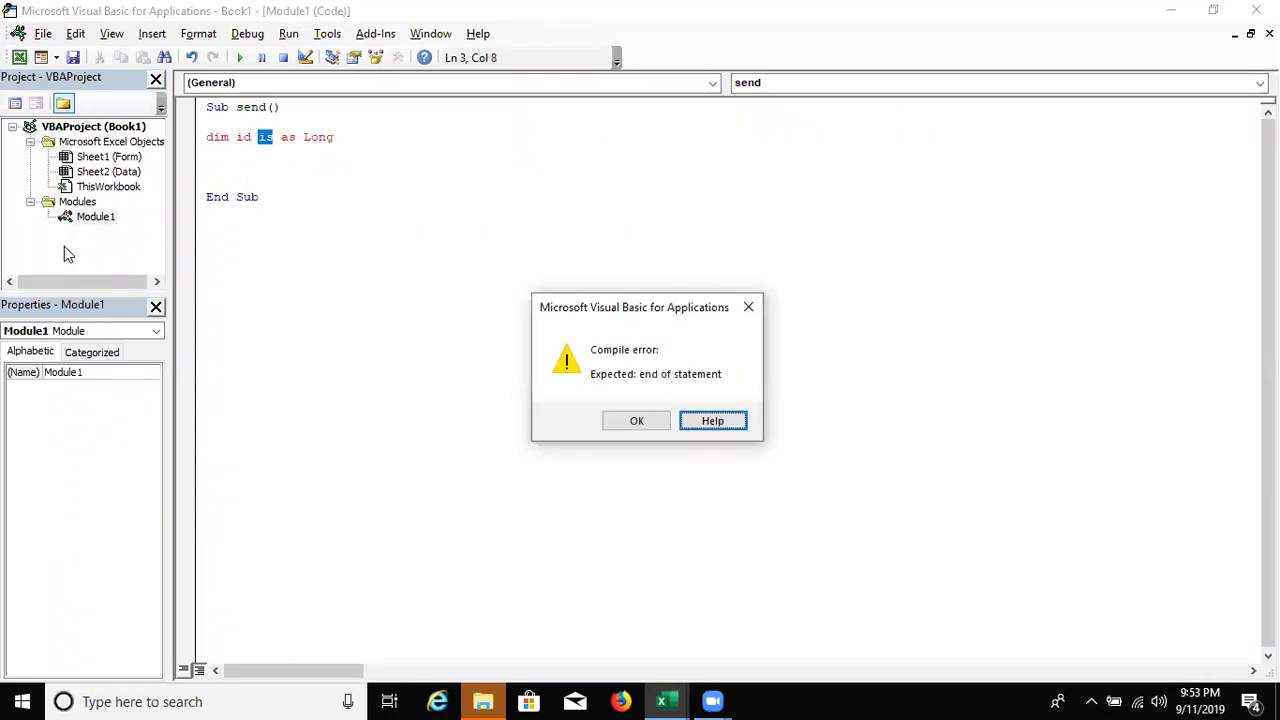
{"action": "key", "text": "Escape"}
{"action": "key", "text": "Delete"}
{"action": "key", "text": "Down"}
- Add id = Application.WorksheetFunction.Max(Sheets("Data").Range("A:A")) and return to Excel
{"action": "key", "text": "Return"}
{"action": "type", "text": "id=application"}
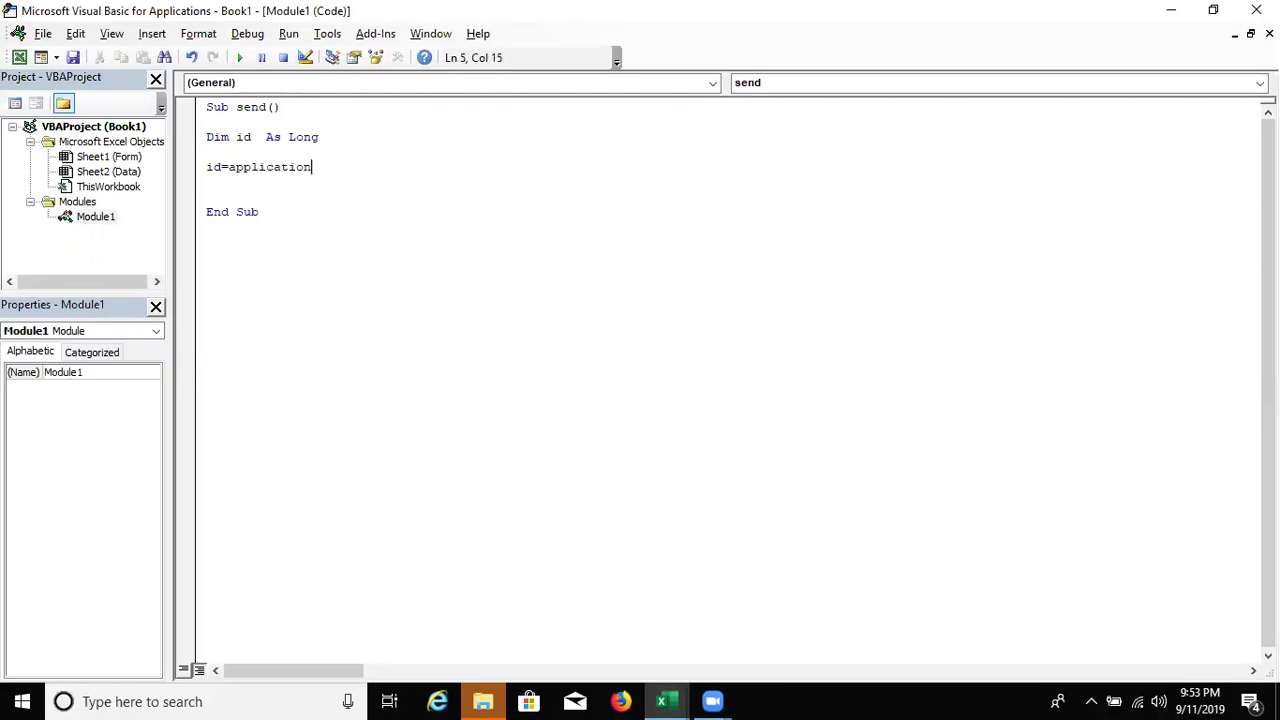
{"action": "type", "text": ".wo"}
{"action": "key", "text": "Down"}
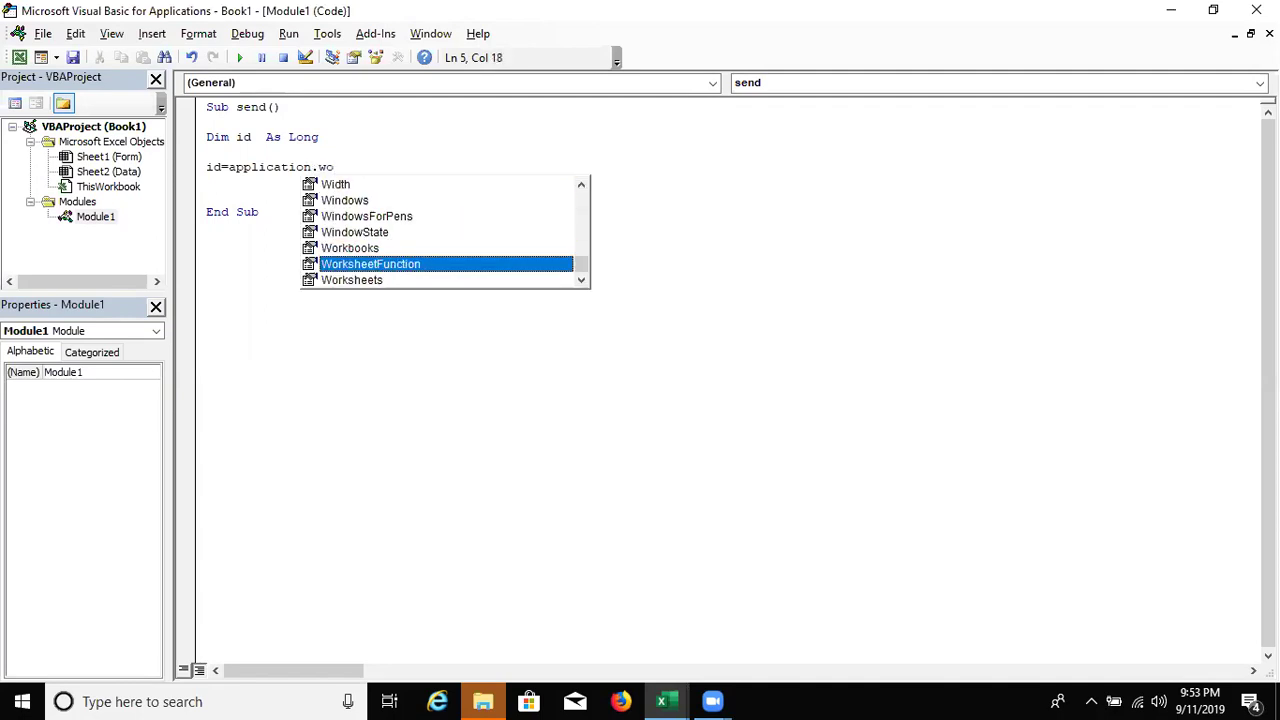
{"action": "key", "text": "Tab"}
{"action": "type", "text": ".co"}
{"action": "key", "text": "BackSpace"}
{"action": "key", "text": "BackSpace"}
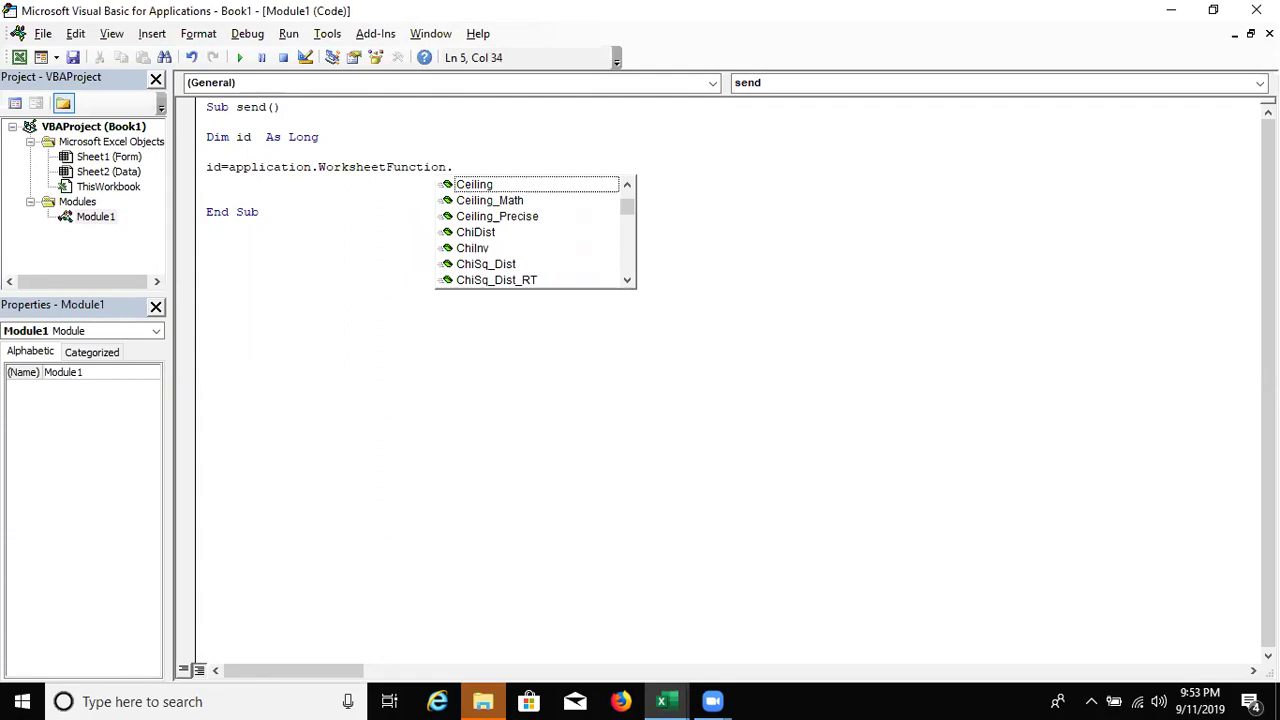
{"action": "type", "text": "max"}
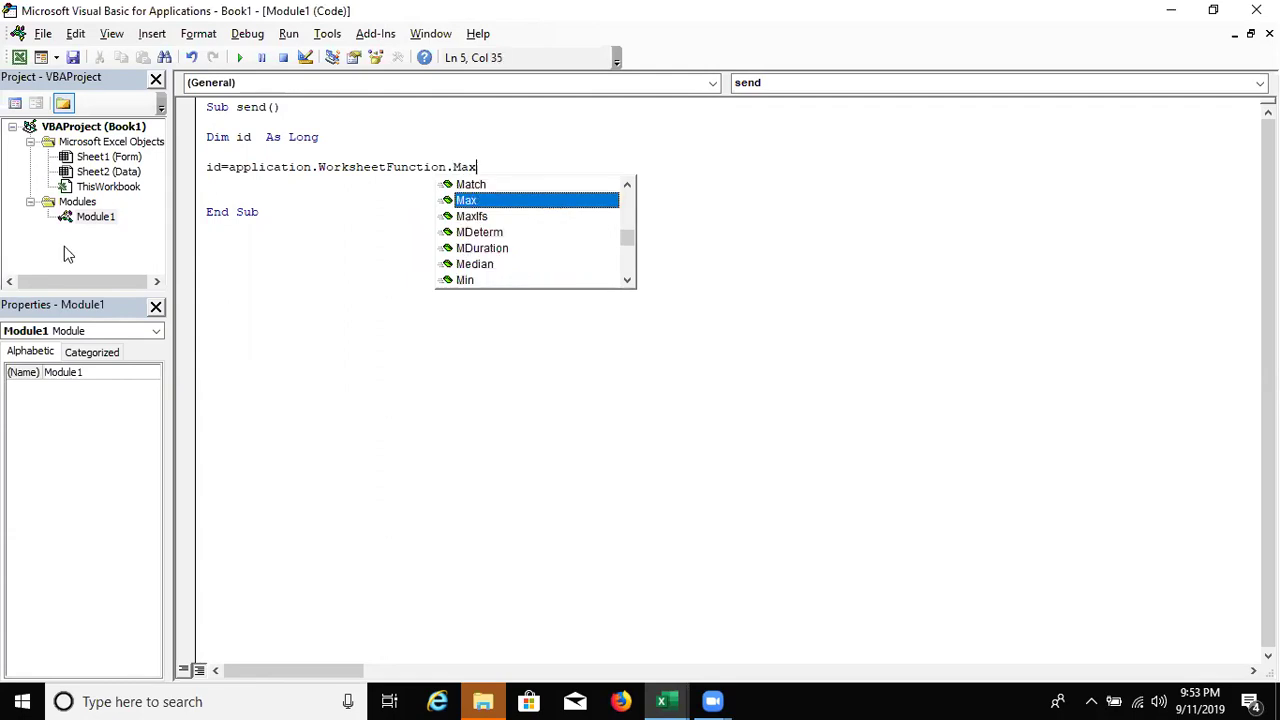
{"action": "key", "text": "Tab"}
{"action": "type", "text": "(sheets(\"Data\").ra"}
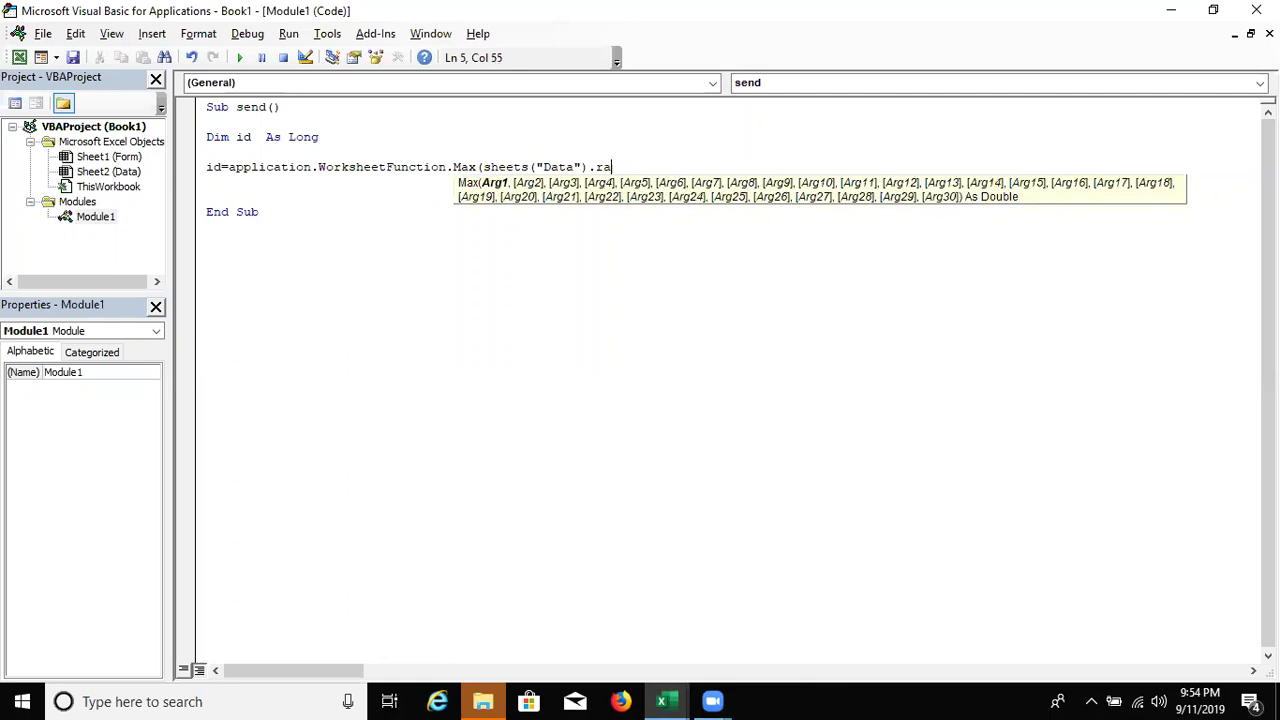
{"action": "type", "text": "nge"}
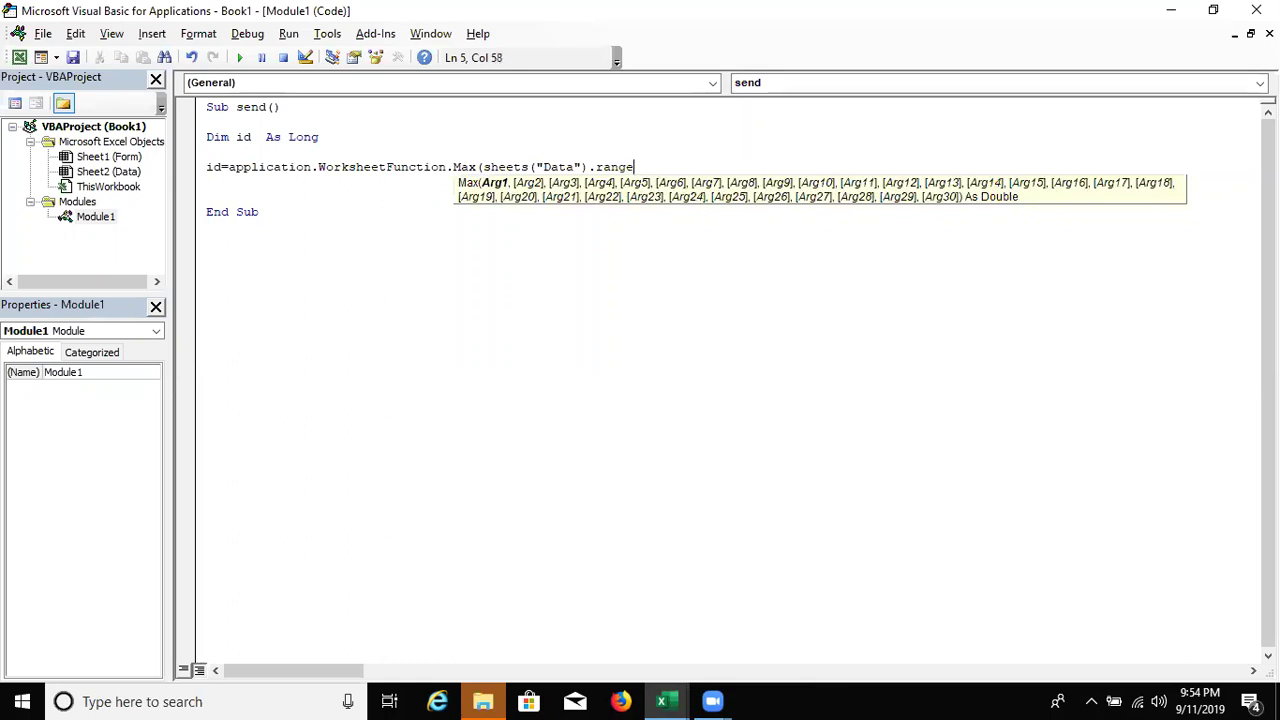
{"action": "type", "text": "(\"A:A\"))"}
{"action": "key", "text": "Return"}
{"action": "key", "text": "Return"}
{"action": "key", "text": "Return"}
{"action": "key", "text": "Up"}
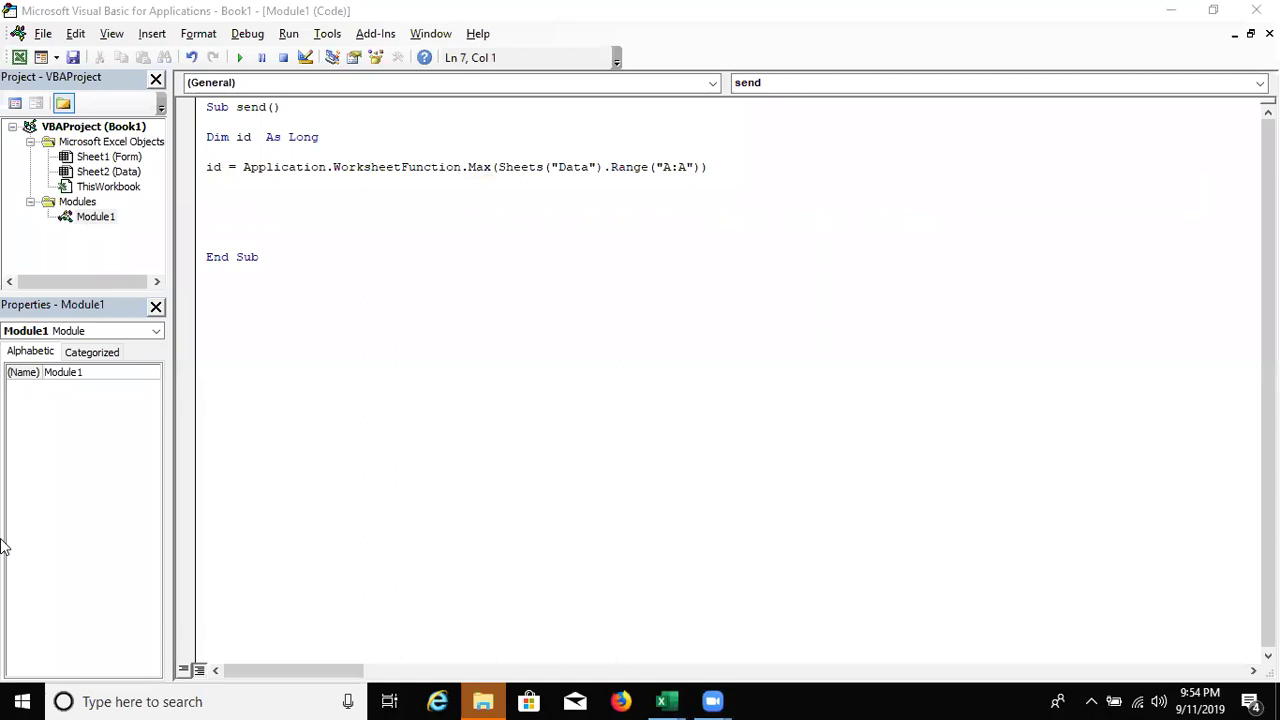
{"action": "key", "text": "alt+Tab"}
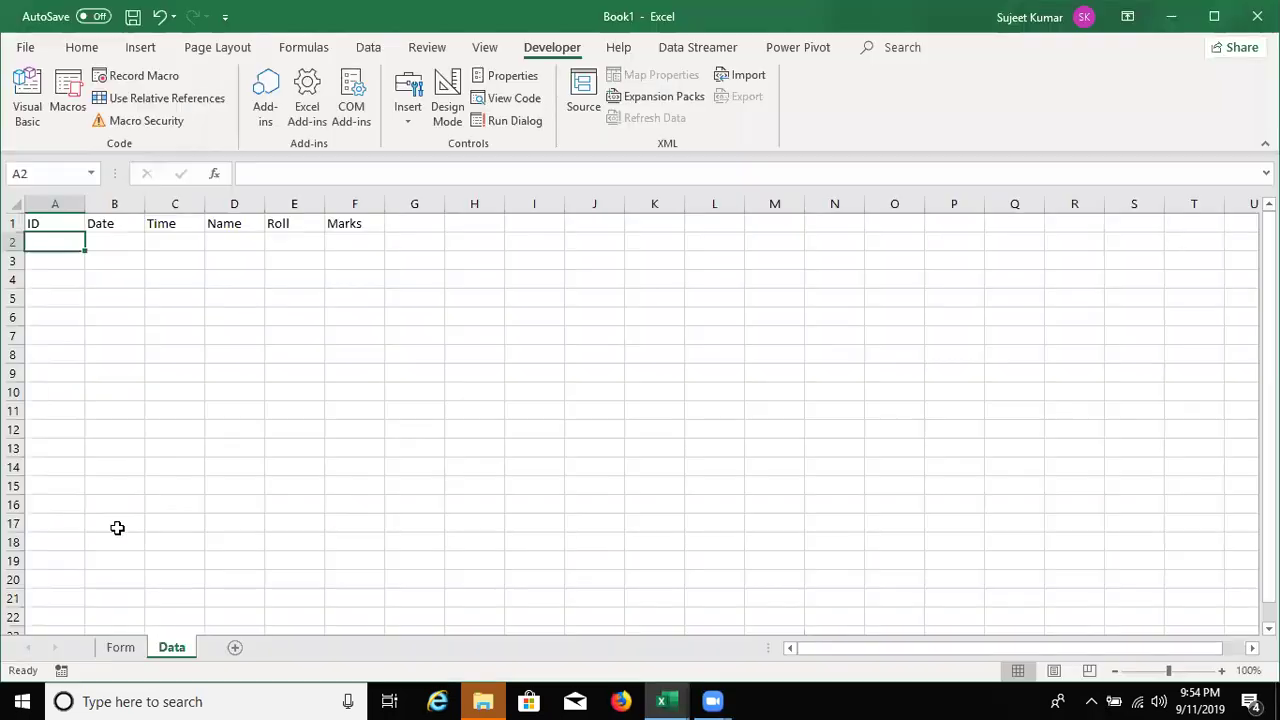
- Check the empty lower rows of Data column A via the Name Box, then return to A2 and VBA
{"action": "left_click", "coordinate": [40, 174]}
{"action": "type", "text": "a10000"}
{"action": "key", "text": "Escape"}
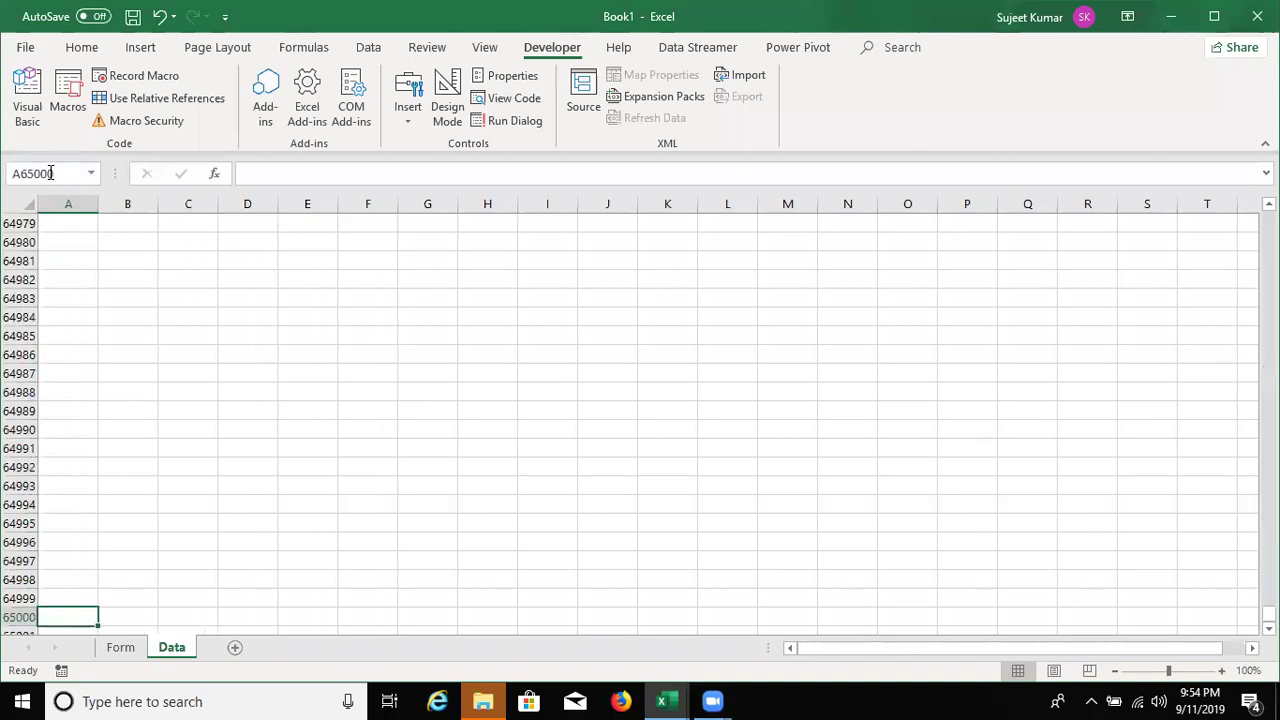
{"action": "key", "text": "ctrl+Home"}
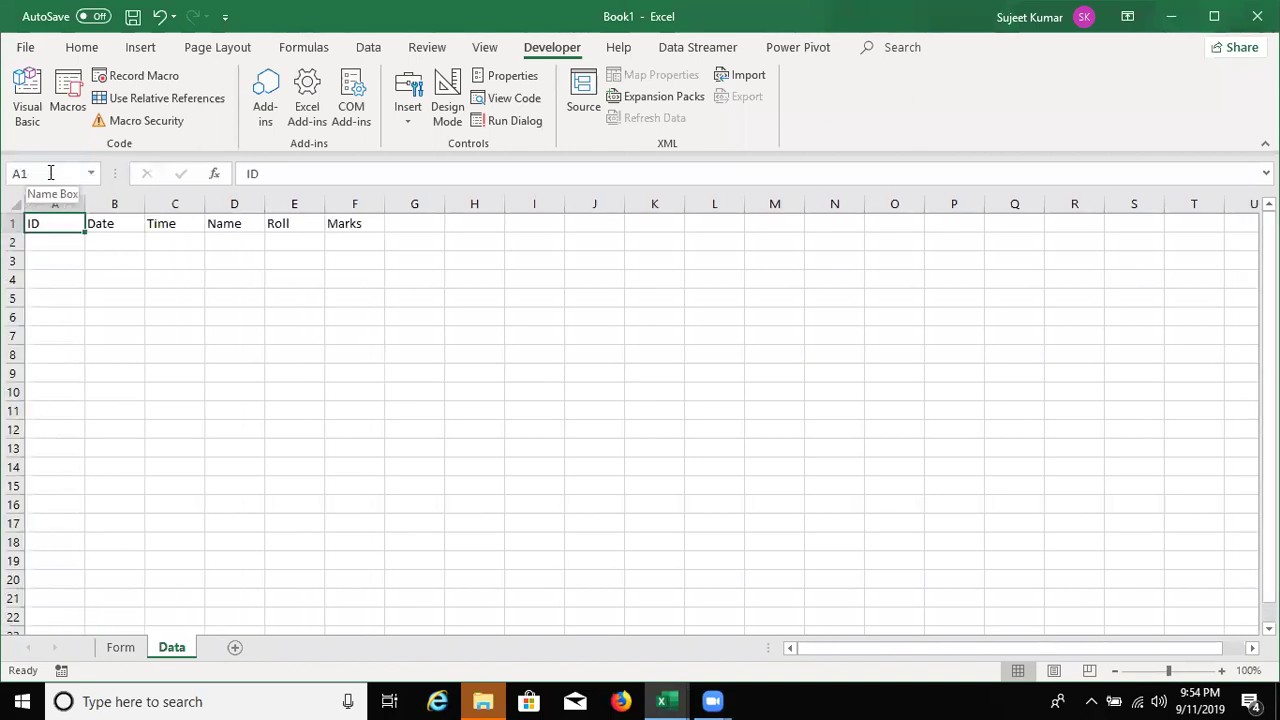
{"action": "key", "text": "Down"}
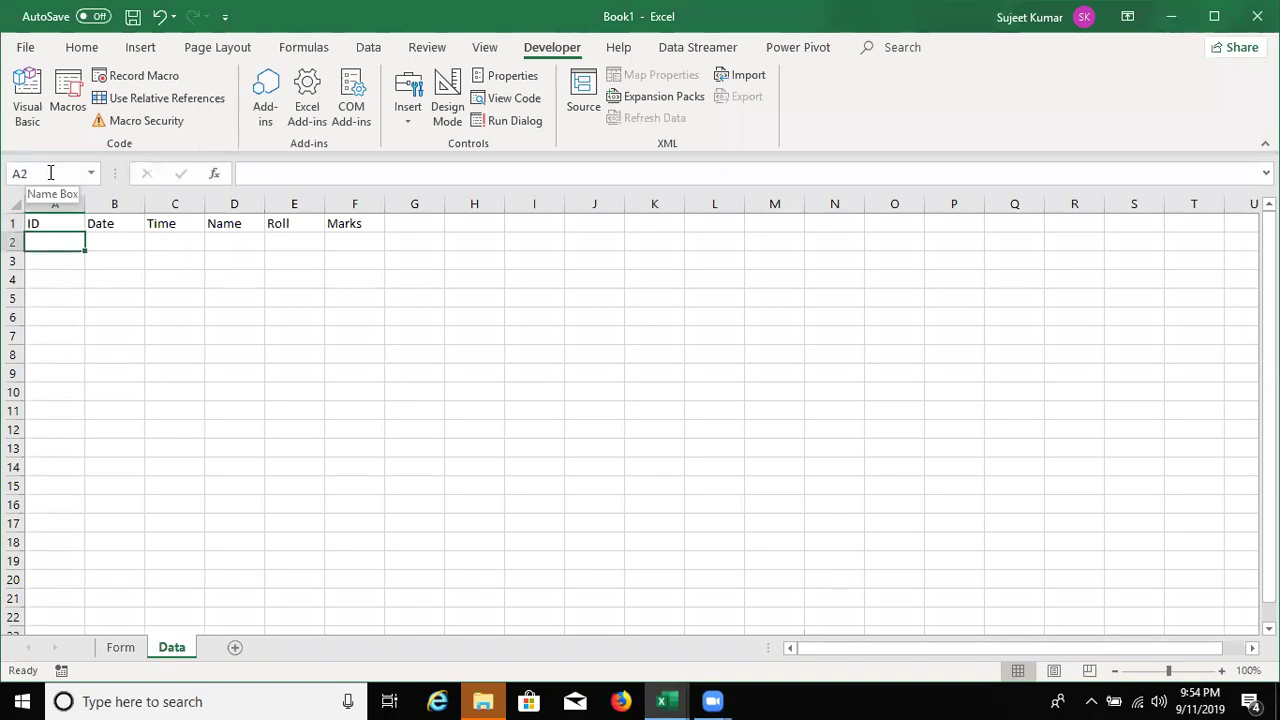
{"action": "key", "text": "alt+Tab"}
{"action": "key", "text": "alt+Tab"}
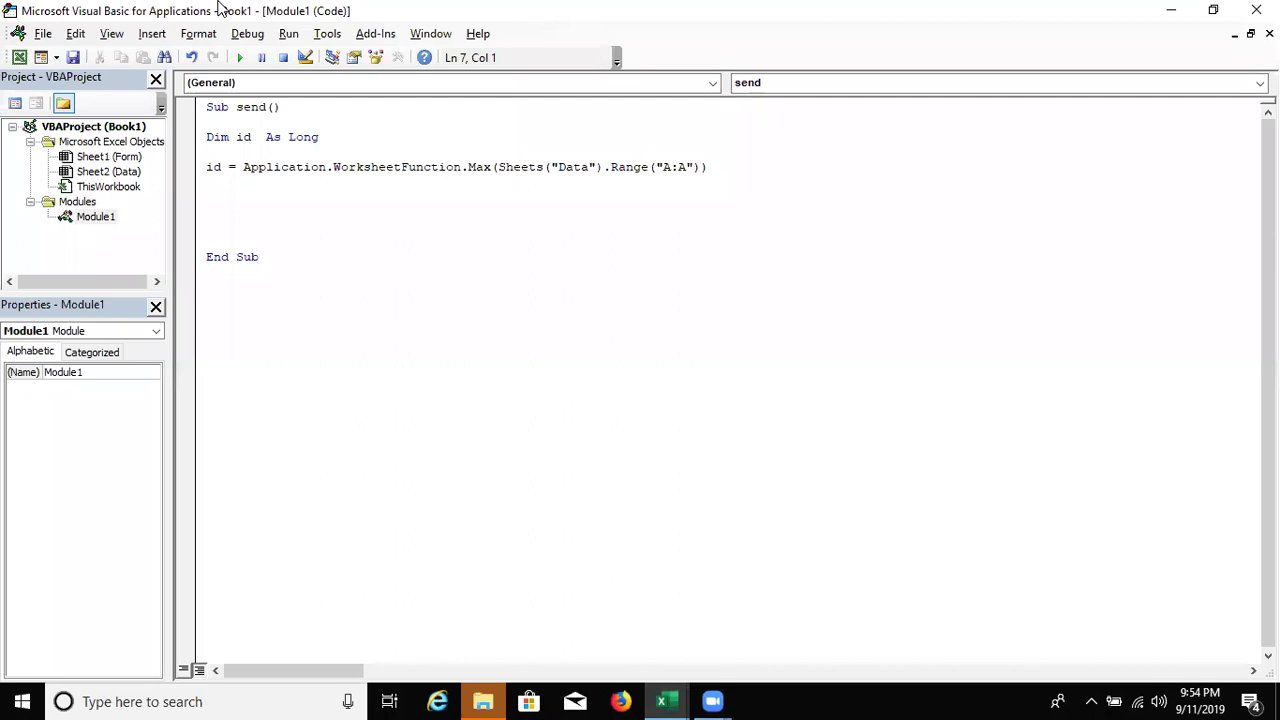
- On line 7 write Range("A65000").End(xlUp).Offset(1, 0).Value = id + 1
{"action": "left_click", "coordinate": [350, 206]}
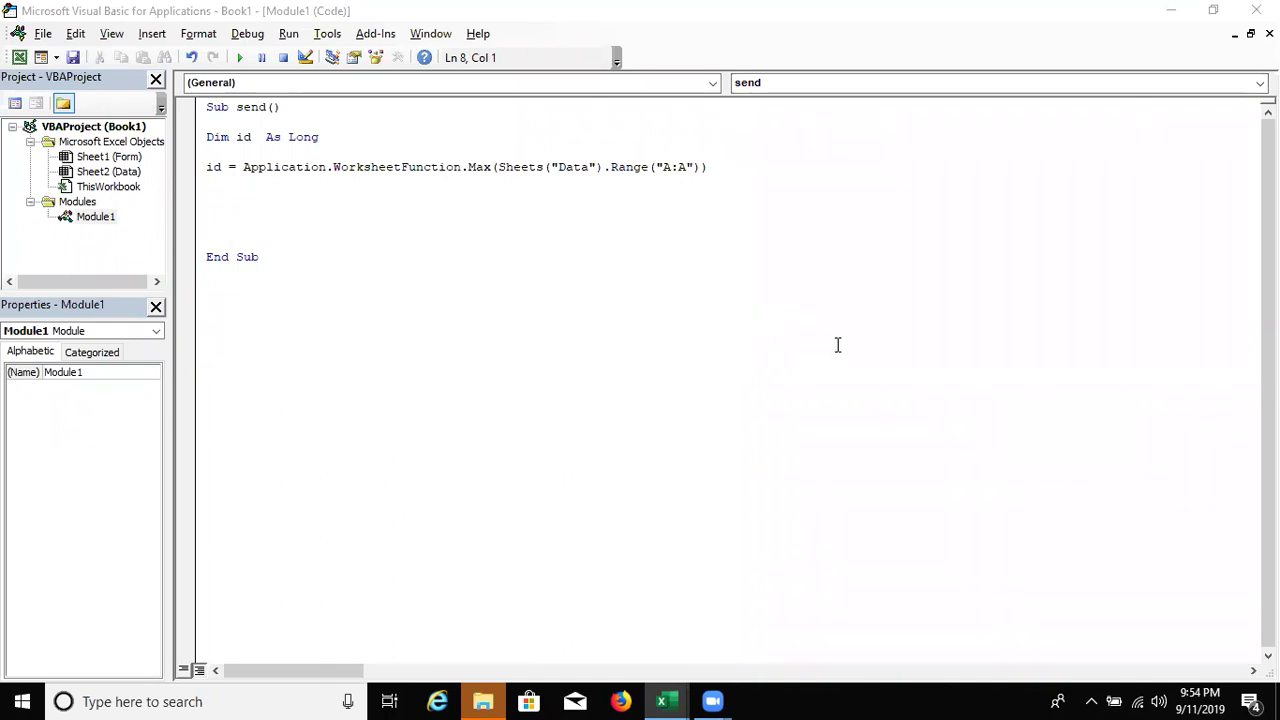
{"action": "left_click", "coordinate": [255, 200]}
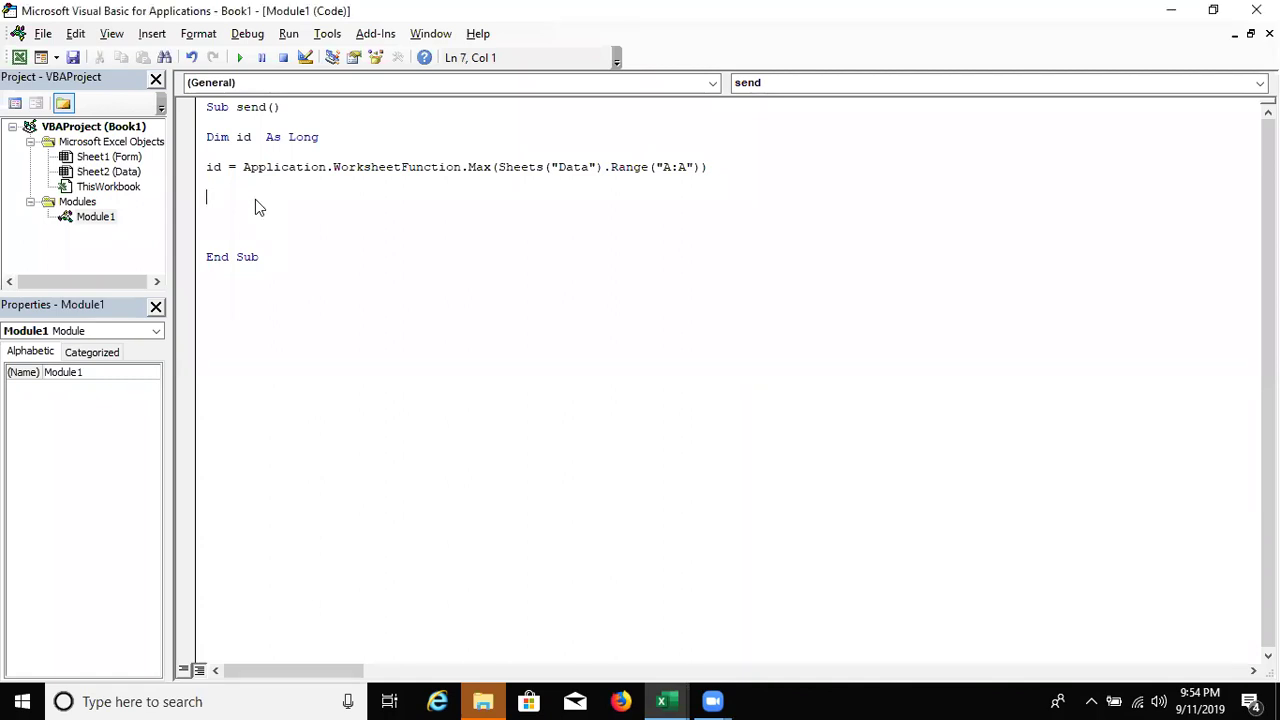
{"action": "type", "text": "range"}
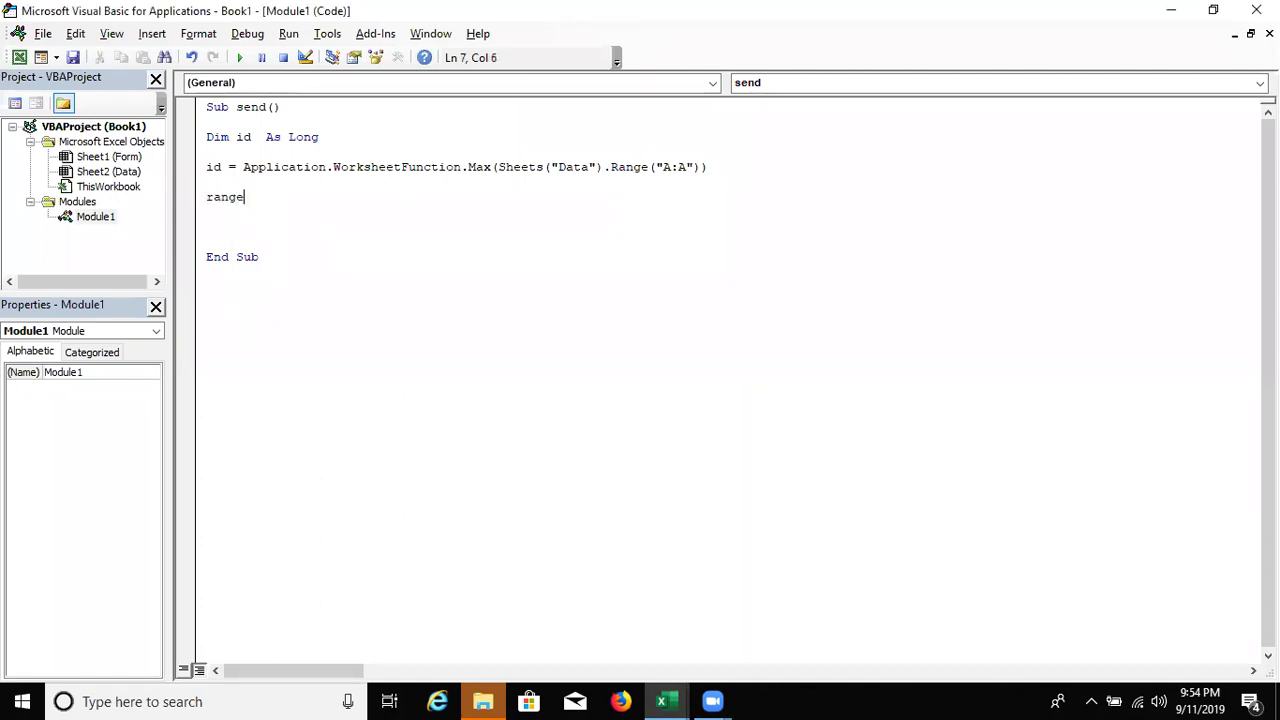
{"action": "type", "text": "(\"A65000\""}
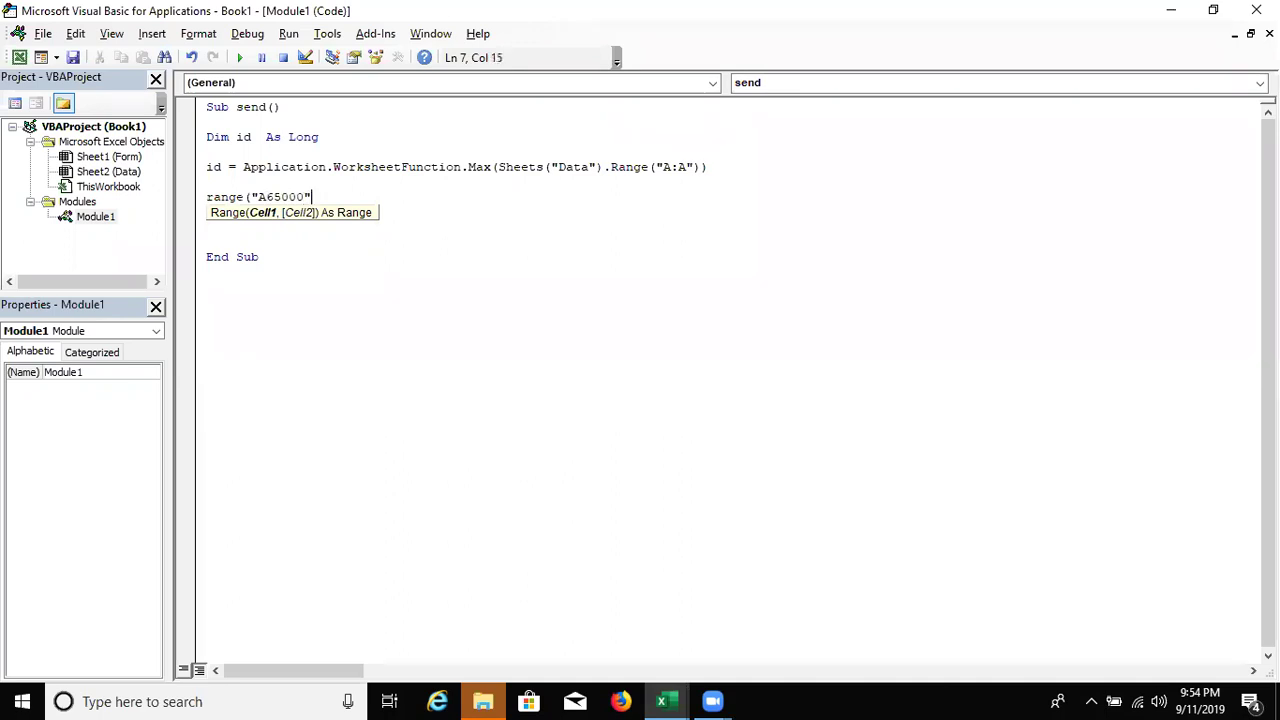
{"action": "type", "text": ").e"}
{"action": "type", "text": "n"}
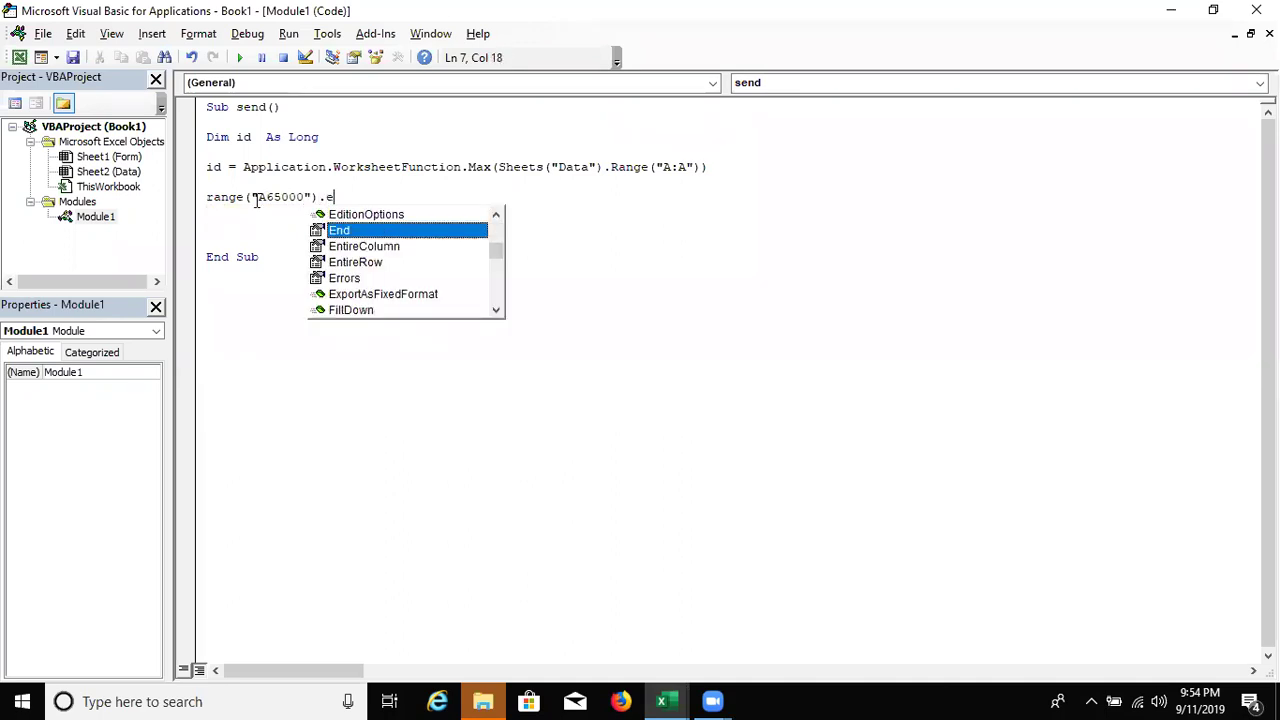
{"action": "key", "text": "Tab"}
{"action": "type", "text": "("}
{"action": "key", "text": "Down"}
{"action": "key", "text": "Down"}
{"action": "key", "text": "Down"}
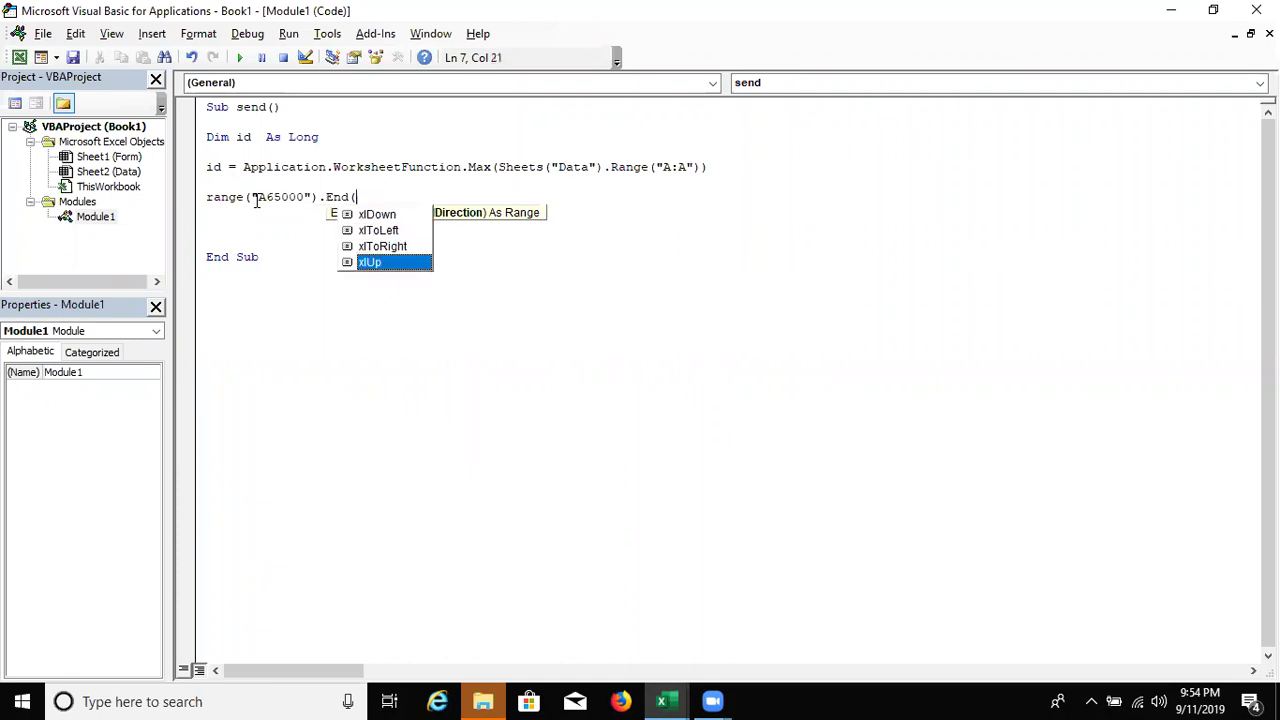
{"action": "key", "text": "Tab"}
{"action": "type", "text": ").offset"}
{"action": "key", "text": "Tab"}
{"action": "type", "text": "(1,0"}
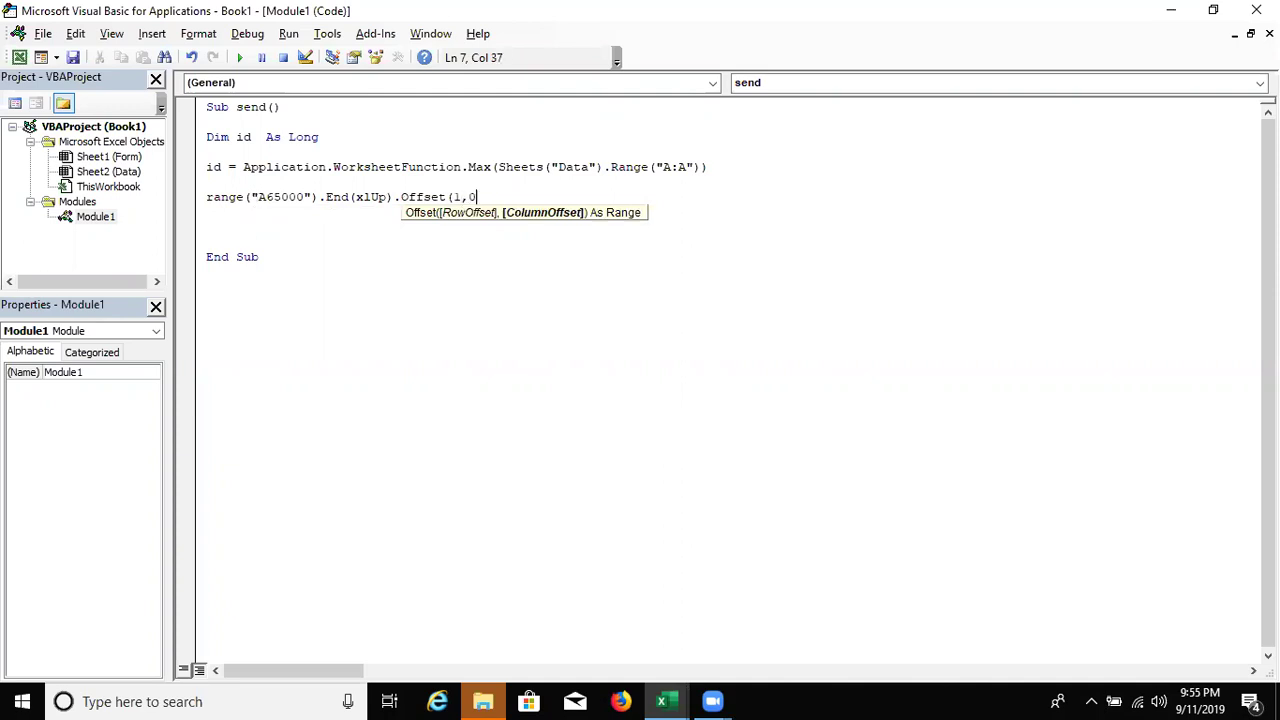
{"action": "type", "text": ").v"}
{"action": "key", "text": "Down"}
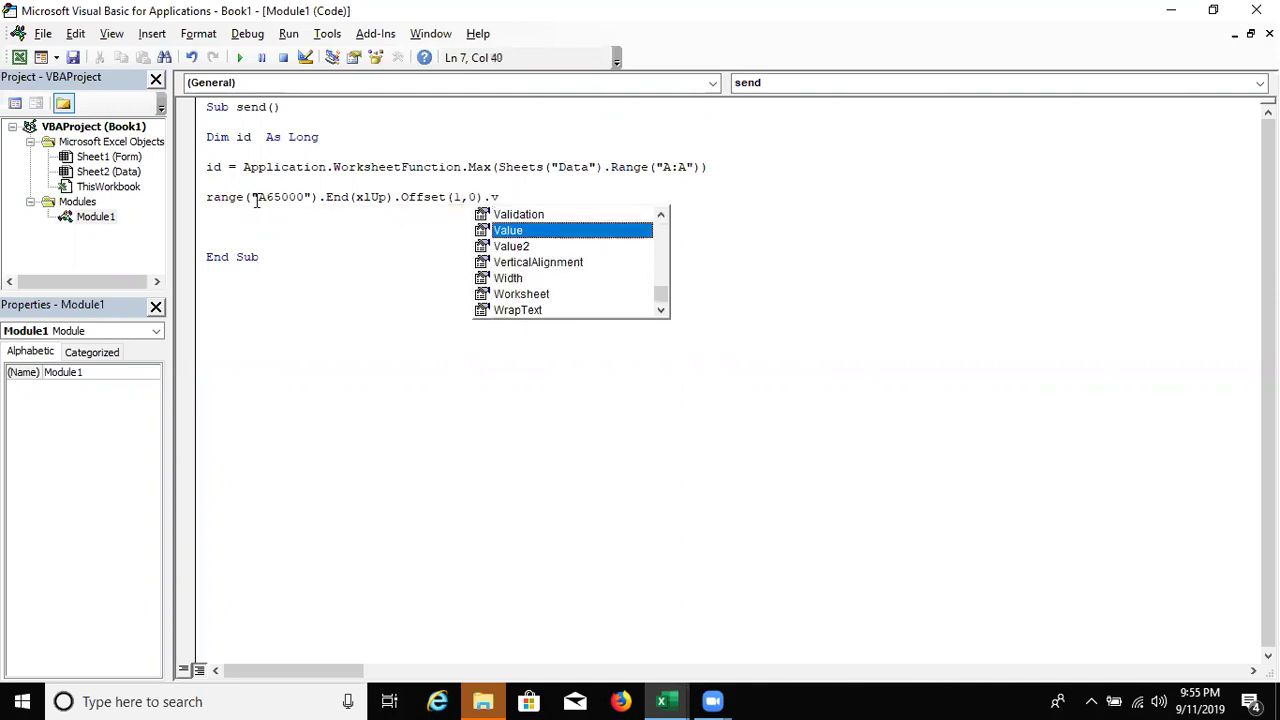
{"action": "key", "text": "Tab"}
{"action": "type", "text": "="}
{"action": "type", "text": "d+1"}
{"action": "left_click", "coordinate": [423, 275]}
- Prefix line 7 with Sheets("Data") so it targets the Data sheet
{"action": "left_click", "coordinate": [208, 196]}
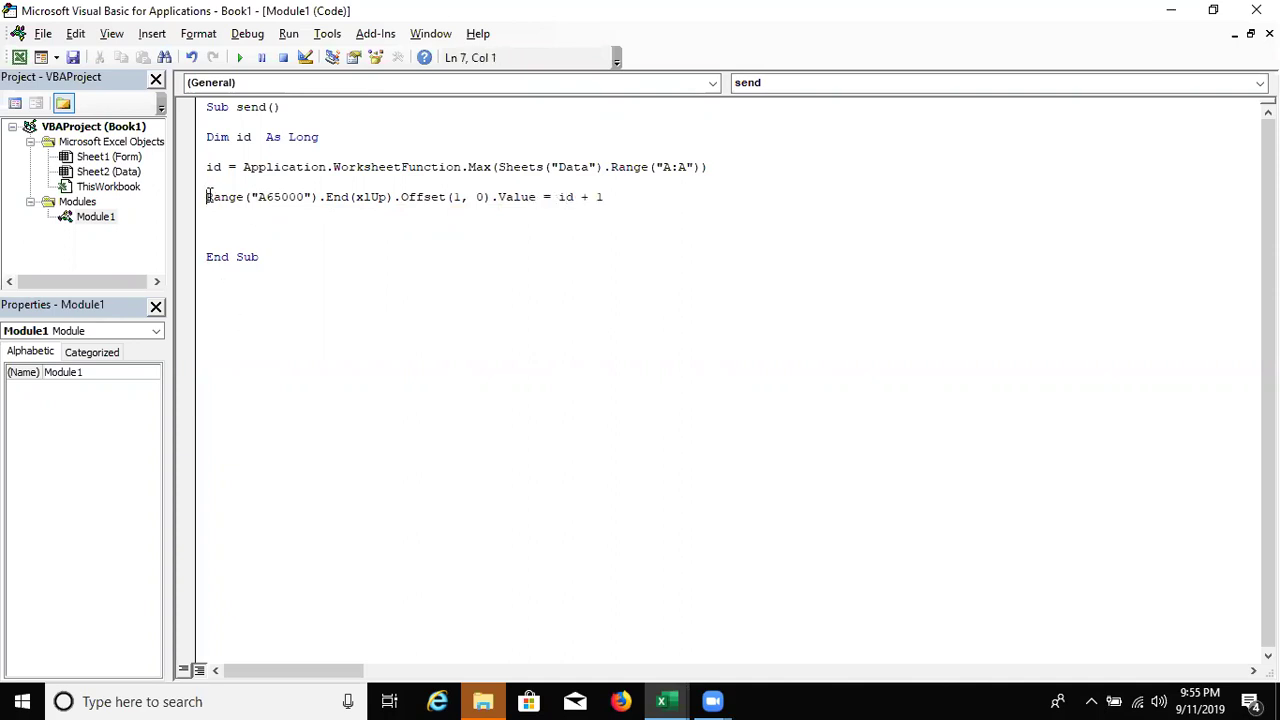
{"action": "type", "text": "sheets"}
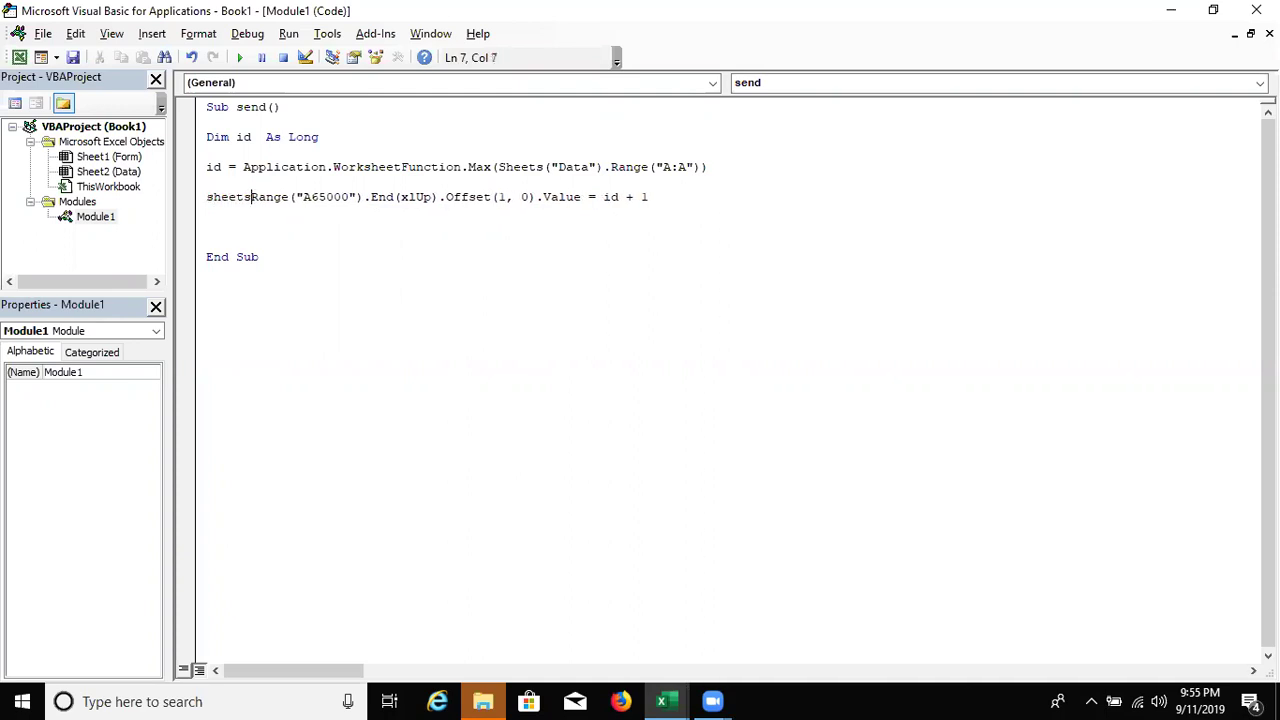
{"action": "type", "text": "(\"Data\")"}
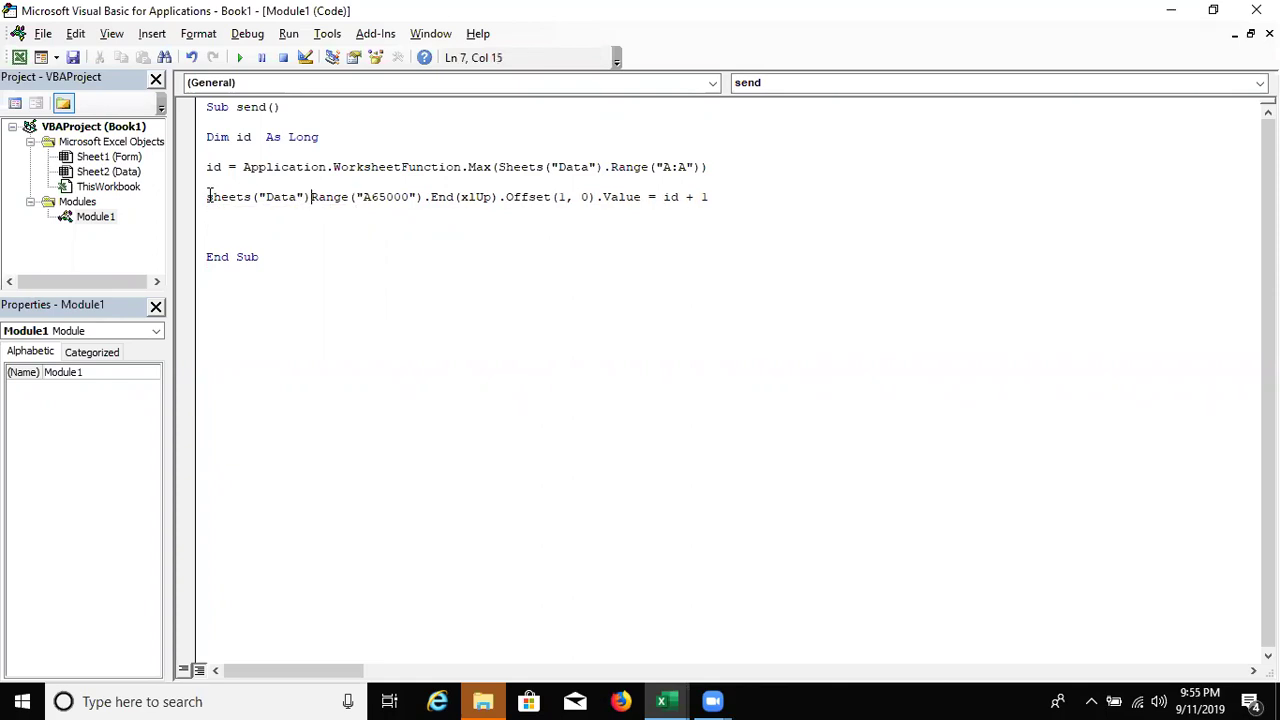
{"action": "type", "text": "."}
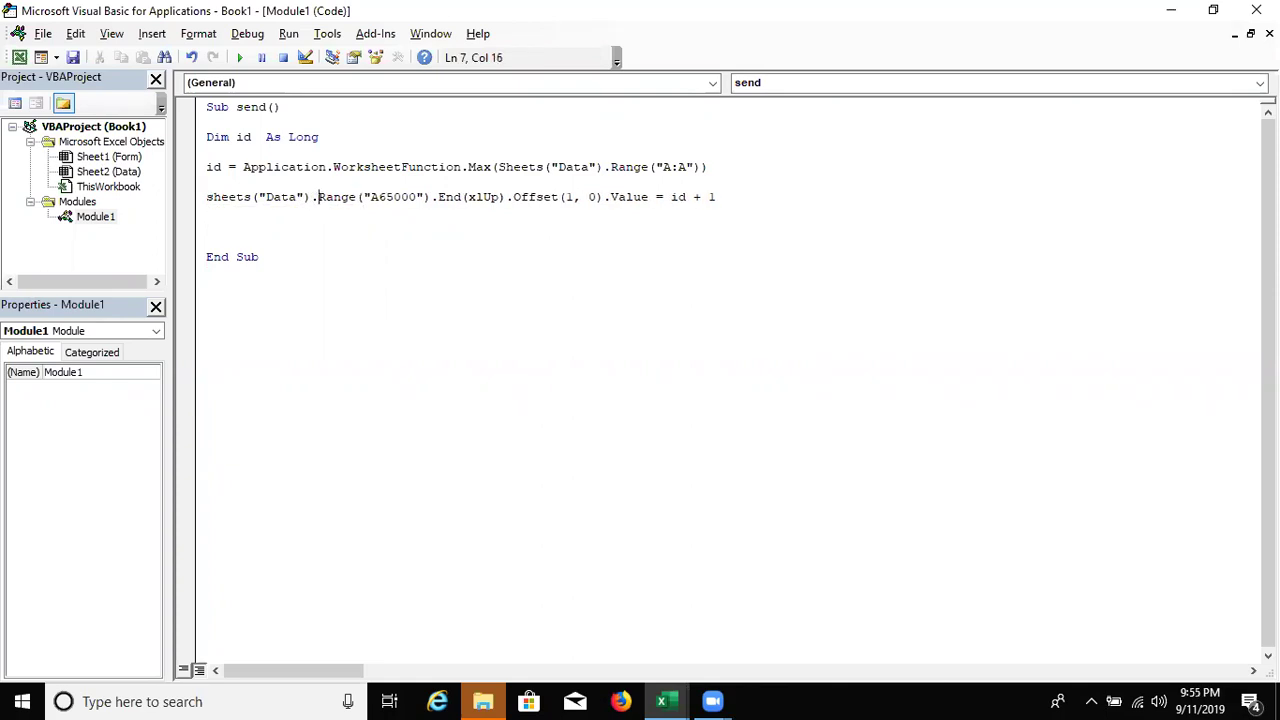
{"action": "left_click", "coordinate": [207, 211]}
- Duplicate line 7 as line 8 with Offset(0, 1) and value Date
{"action": "left_click_drag", "start_coordinate": [731, 195], "coordinate": [200, 200]}
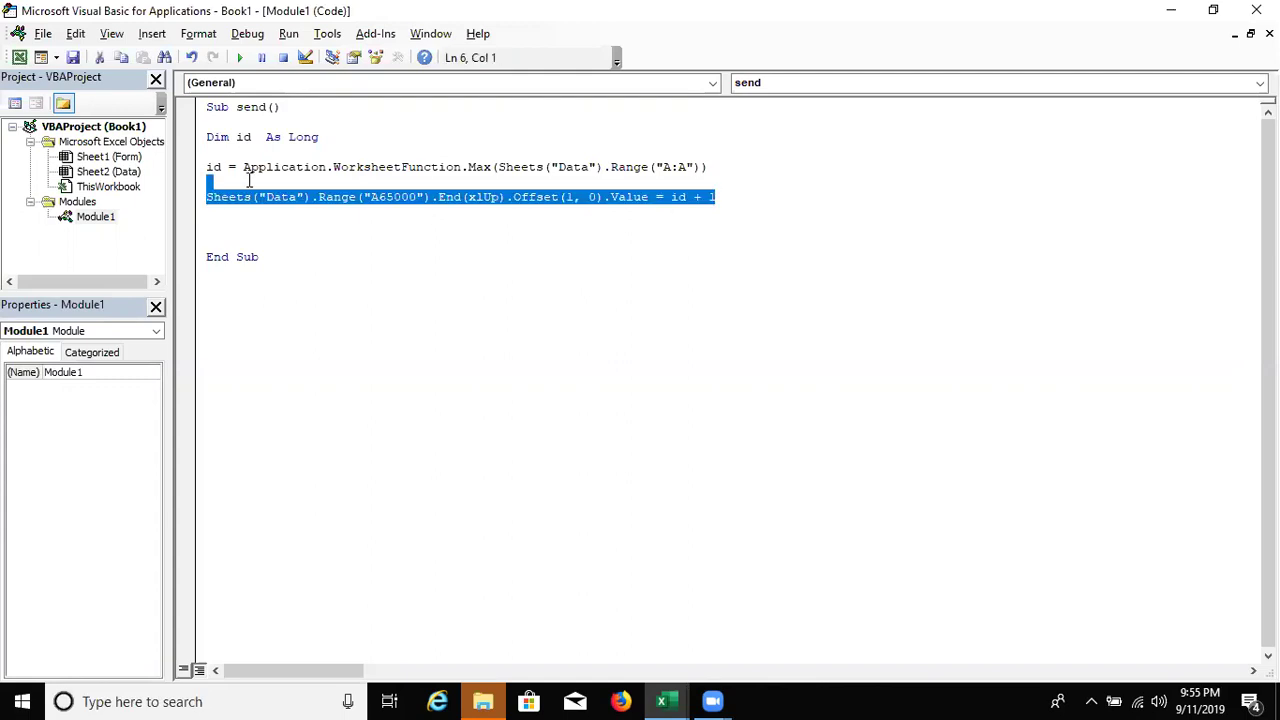
{"action": "key", "text": "ctrl+c"}
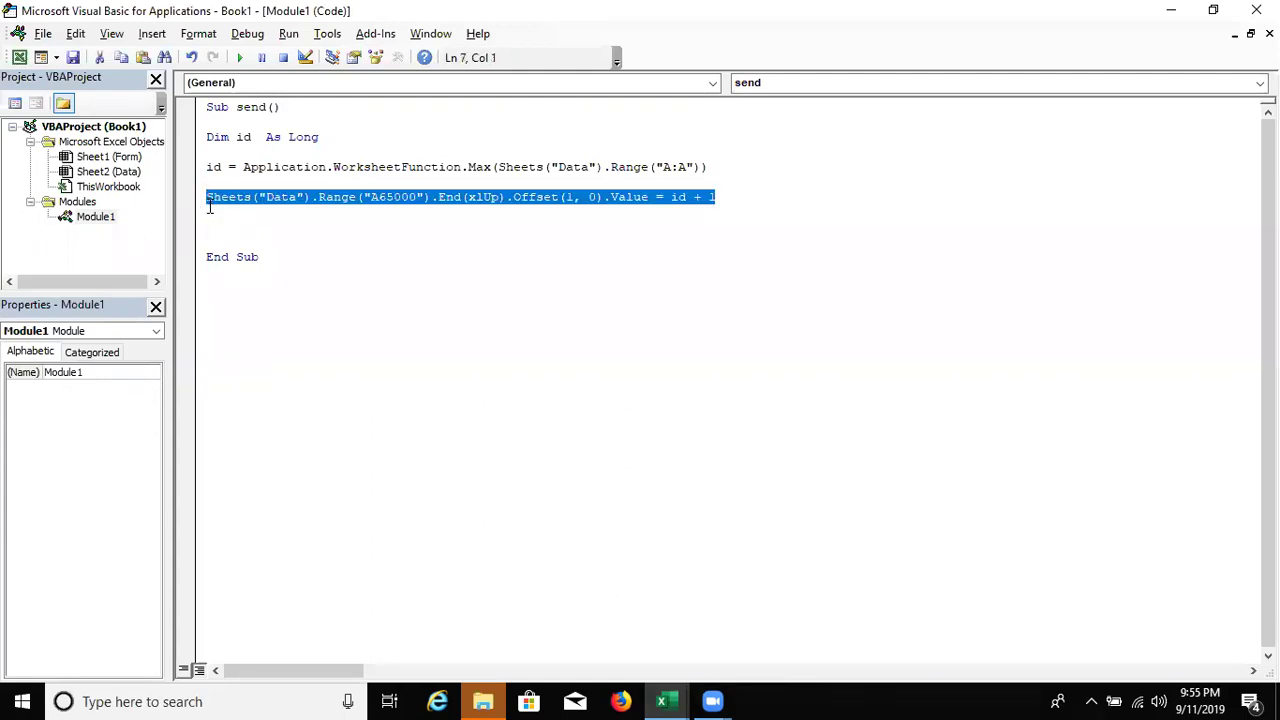
{"action": "left_click", "coordinate": [207, 212]}
{"action": "key", "text": "ctrl+v"}
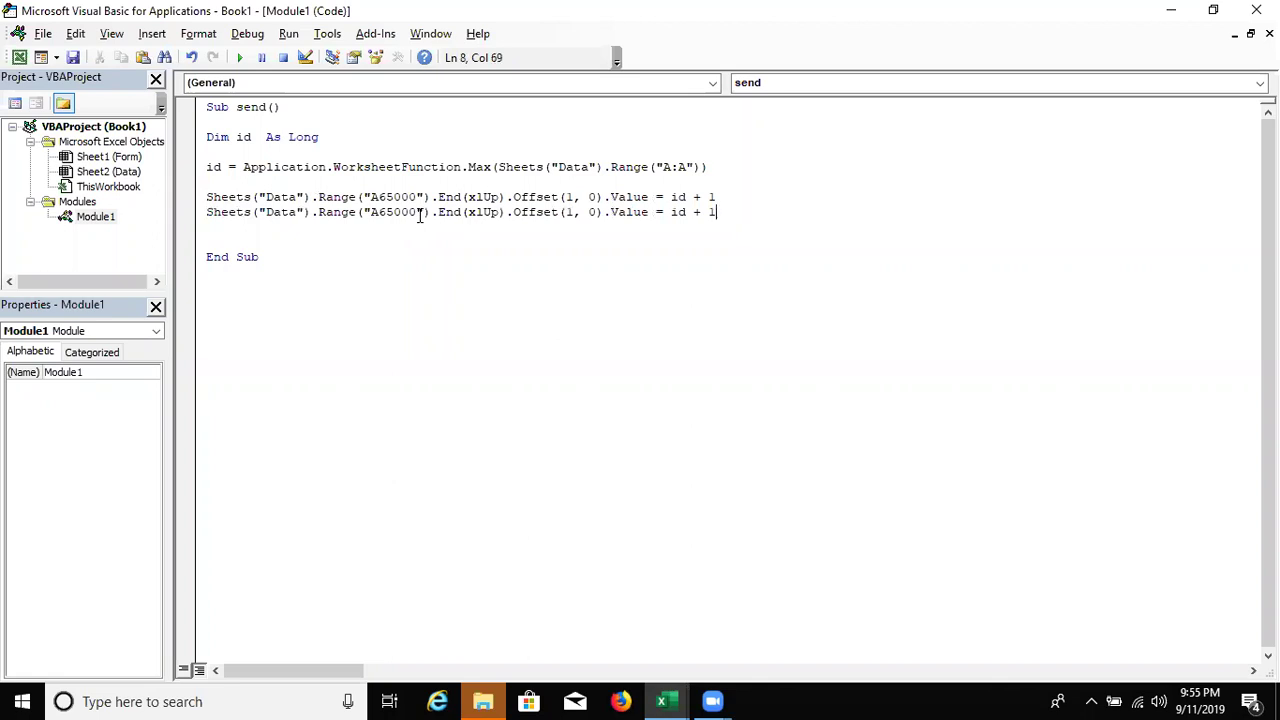
{"action": "left_click", "coordinate": [573, 214]}
{"action": "key", "text": "BackSpace"}
{"action": "type", "text": "0"}
{"action": "key", "text": "Right"}
{"action": "key", "text": "Right"}
{"action": "key", "text": "Delete"}
{"action": "type", "text": "1"}
{"action": "key", "text": "Right"}
{"action": "key", "text": "Right"}
{"action": "key", "text": "Right"}
{"action": "key", "text": "Right"}
{"action": "key", "text": "Right"}
{"action": "key", "text": "Right"}
{"action": "key", "text": "Right"}
{"action": "key", "text": "Right"}
{"action": "key", "text": "Right"}
{"action": "key", "text": "shift+Right"}
{"action": "key", "text": "shift+Right"}
{"action": "key", "text": "shift+Right"}
{"action": "key", "text": "shift+Right"}
{"action": "key", "text": "shift+Right"}
{"action": "key", "text": "shift+Right"}
{"action": "type", "text": "date"}
{"action": "key", "text": "Down"}
{"action": "key", "text": "Up"}
- Copy line 8 as line 9 with the value Format(Now, "HH:MM:SS")
{"action": "left_click", "coordinate": [240, 245]}
{"action": "left_click_drag", "start_coordinate": [206, 212], "coordinate": [731, 220]}
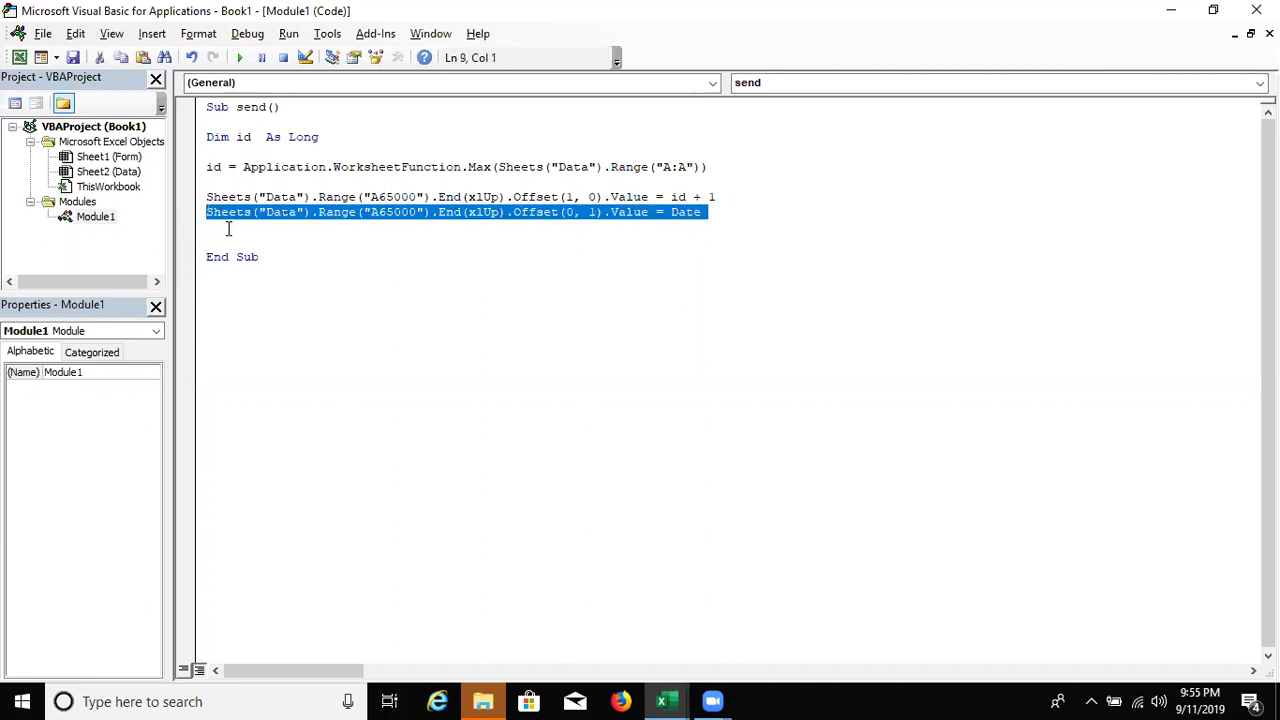
{"action": "left_click", "coordinate": [249, 230]}
{"action": "key", "text": "ctrl+v"}
{"action": "double_click", "coordinate": [688, 228]}
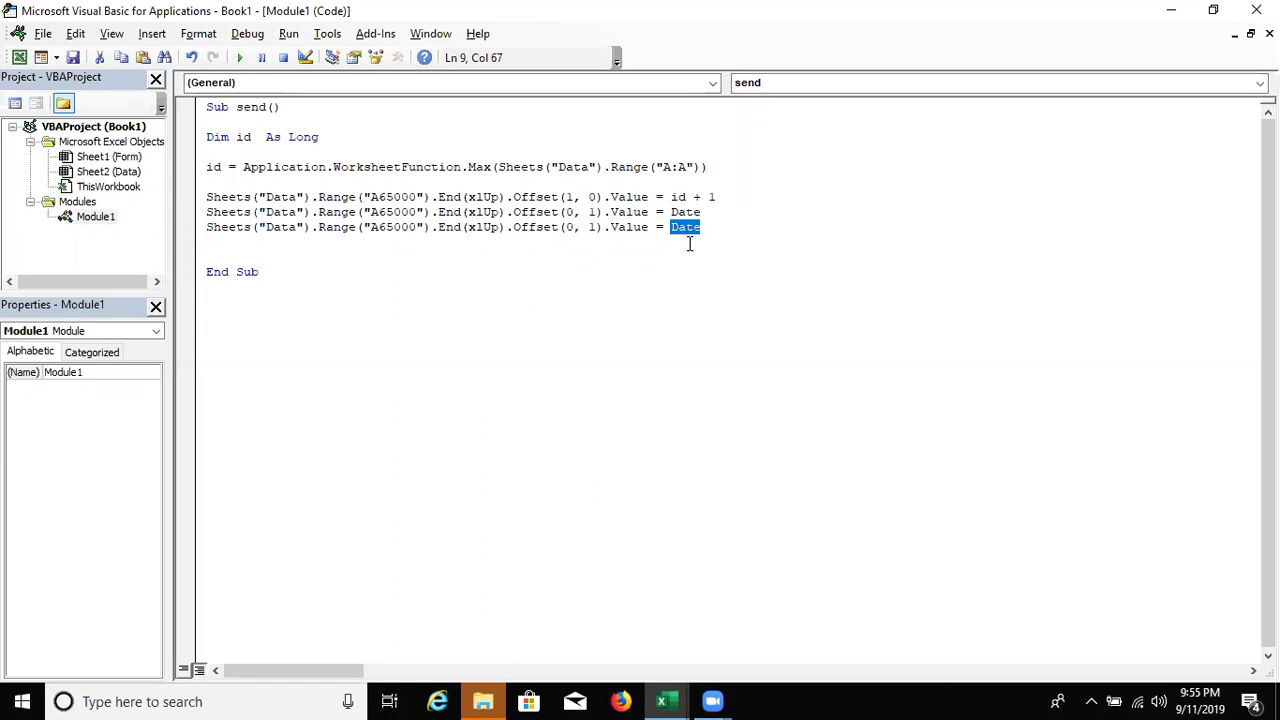
{"action": "type", "text": "format(now"}
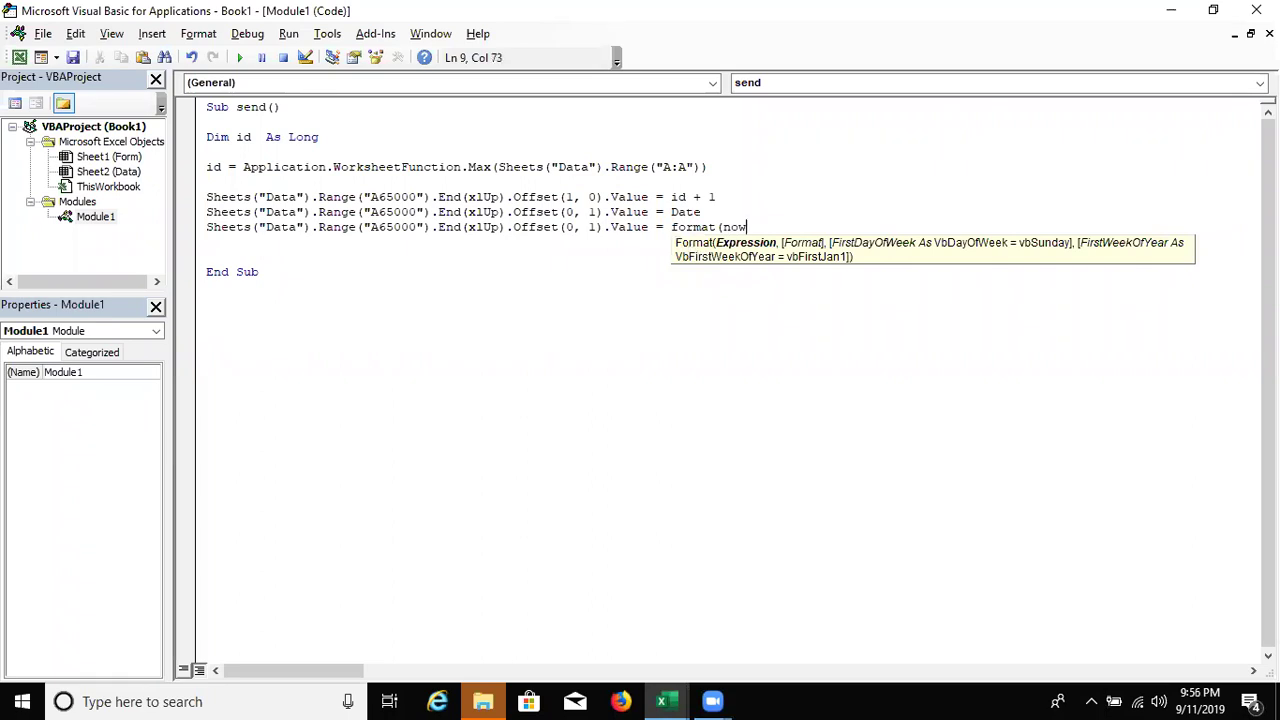
{"action": "type", "text": ",\"DD"}
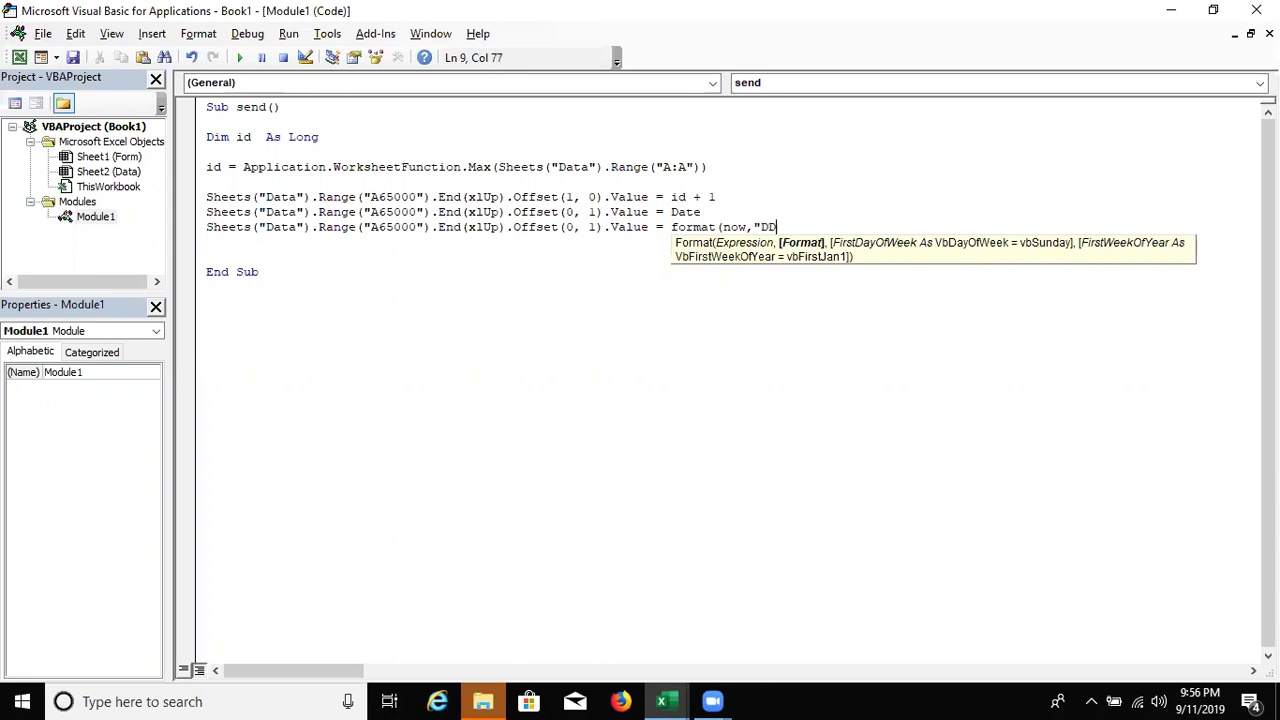
{"action": "key", "text": "BackSpace"}
{"action": "key", "text": "BackSpace"}
{"action": "type", "text": "HH:MM:SS\""}
{"action": "type", "text": ")"}
{"action": "key", "text": "Return"}
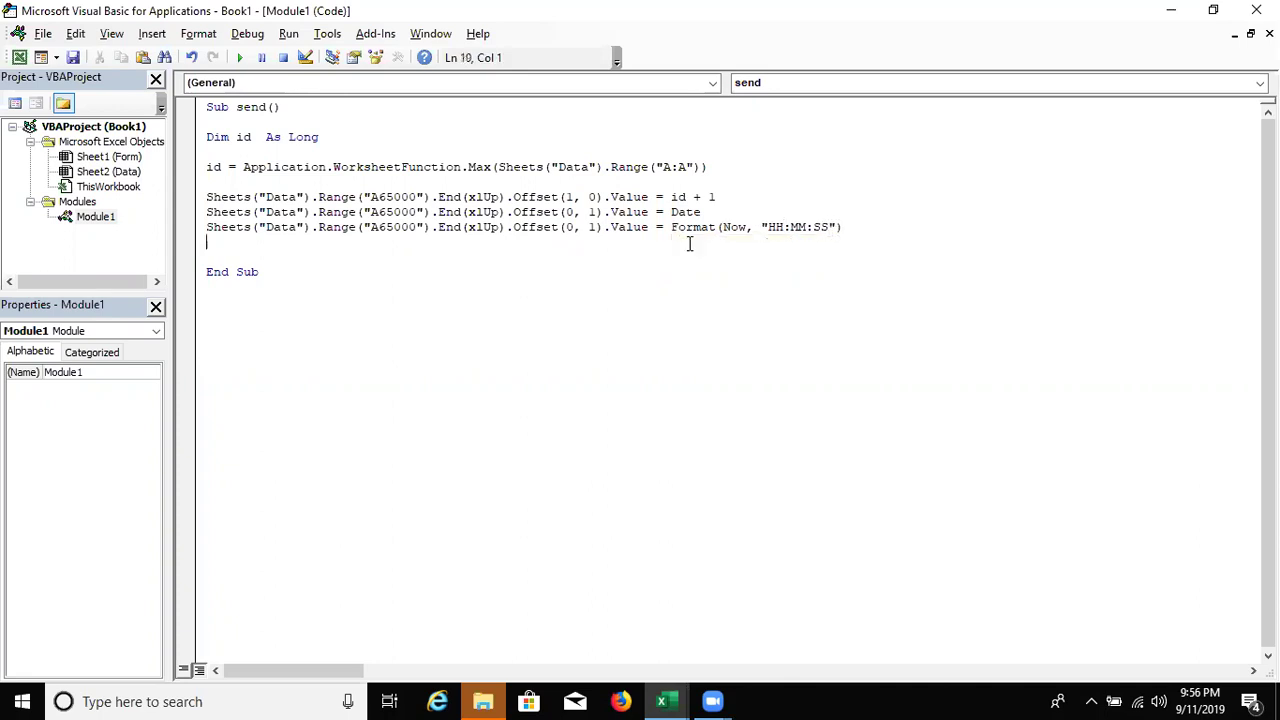
{"action": "key", "text": "Return"}
{"action": "key", "text": "Return"}
{"action": "key", "text": "Up"}
{"action": "key", "text": "Up"}
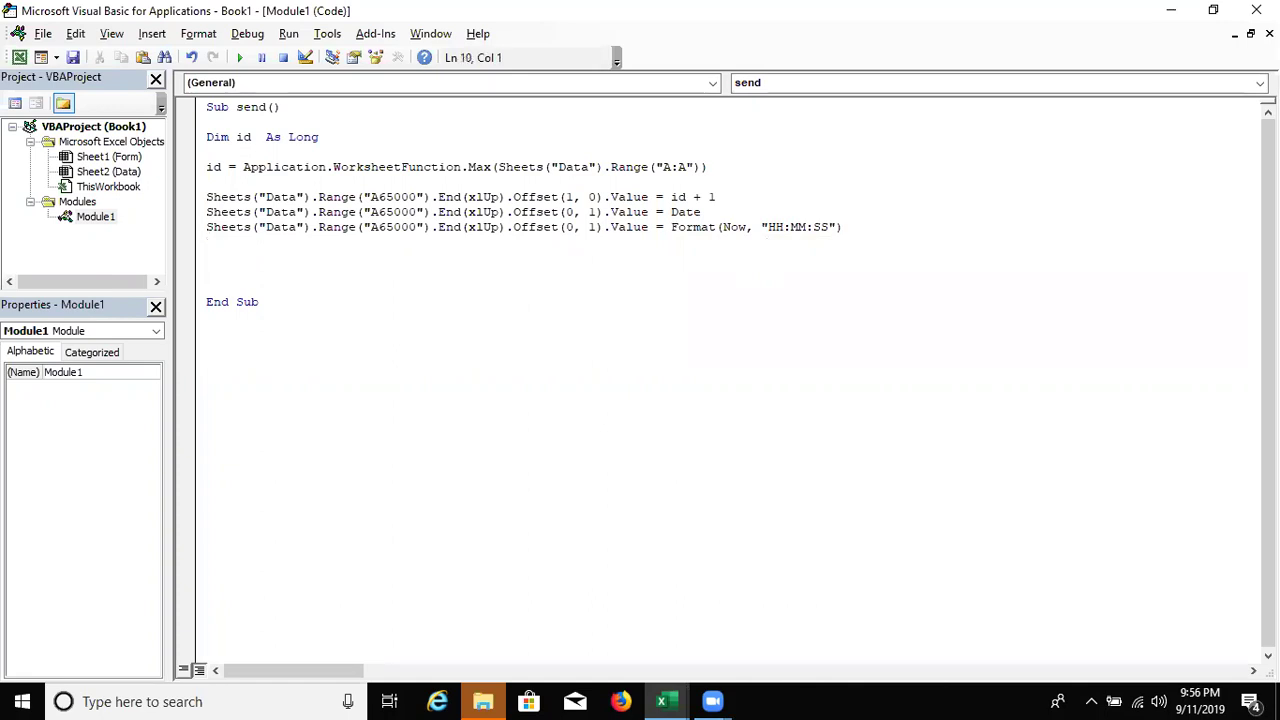
- Paste a line 10 and set the column offsets to 2 on line 9 and 3 on line 10
{"action": "key", "text": "ctrl+v"}
{"action": "double_click", "coordinate": [592, 228]}
{"action": "type", "text": "2"}
{"action": "double_click", "coordinate": [592, 242]}
{"action": "type", "text": "3"}
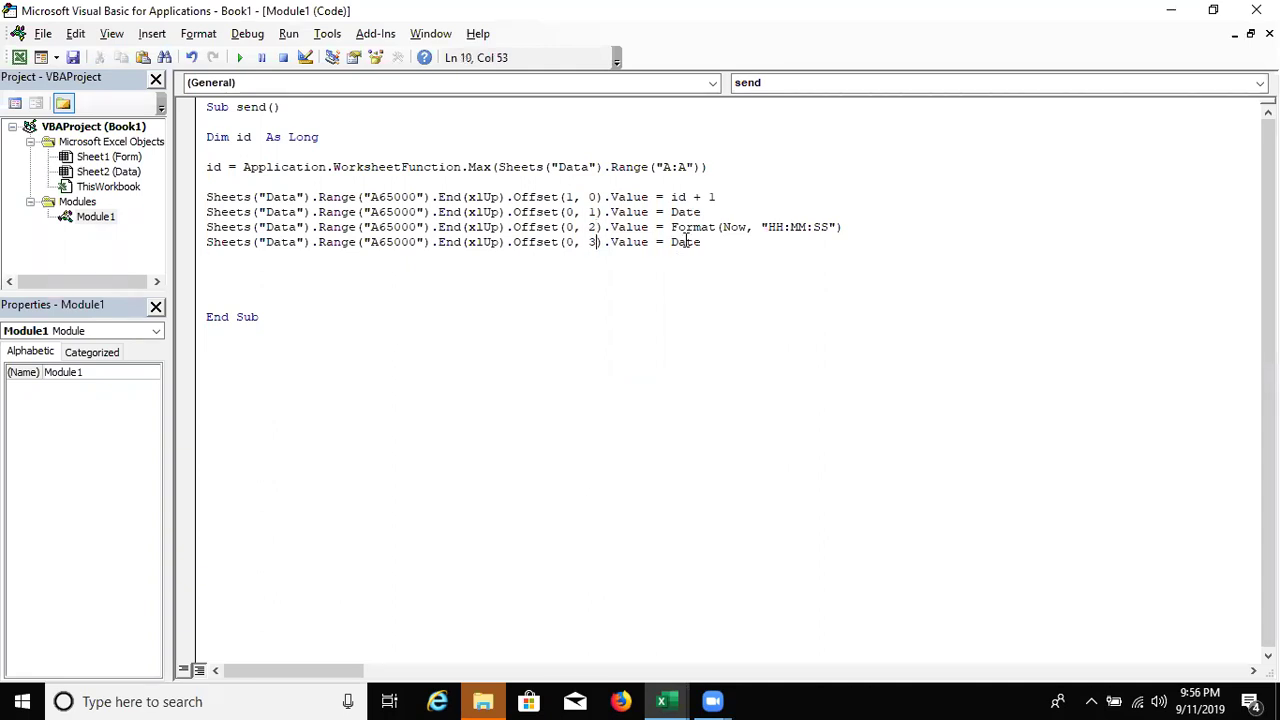
{"action": "double_click", "coordinate": [697, 246]}
{"action": "left_click", "coordinate": [153, 700]}
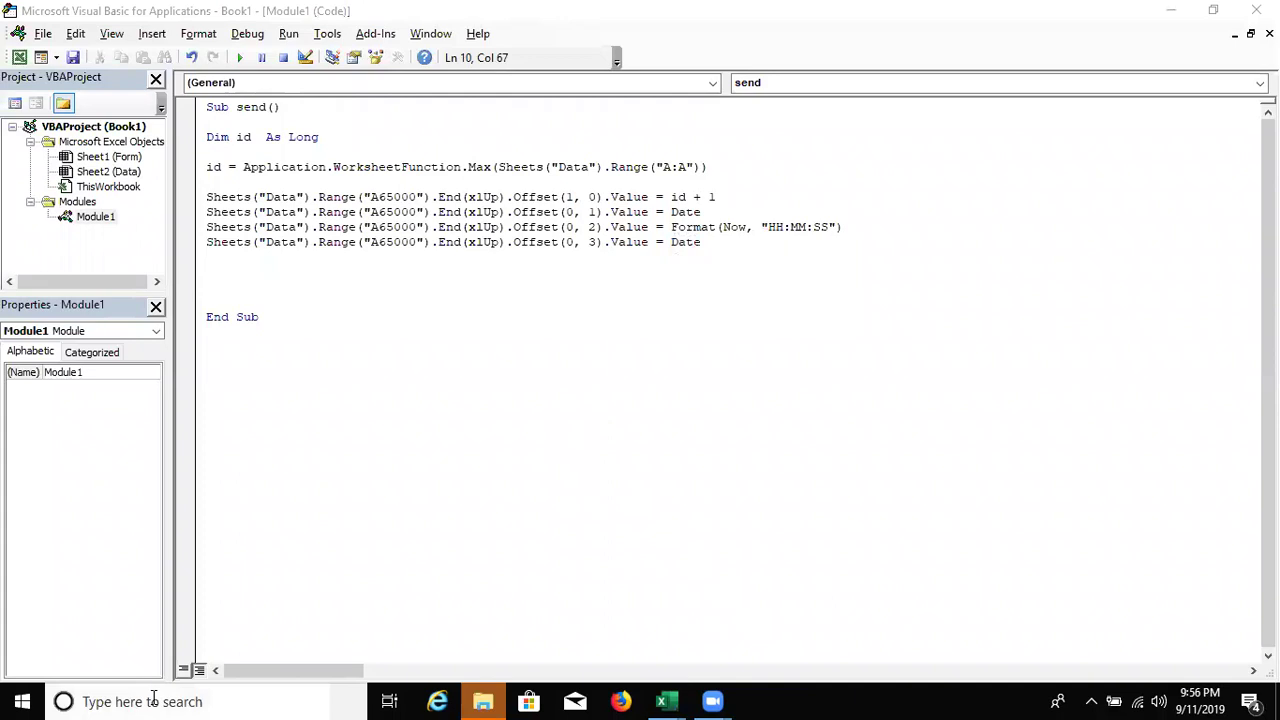
- Check the Form sheet's Roll (B5) and Marks (B8) input cells
{"action": "key", "text": "alt+Tab"}
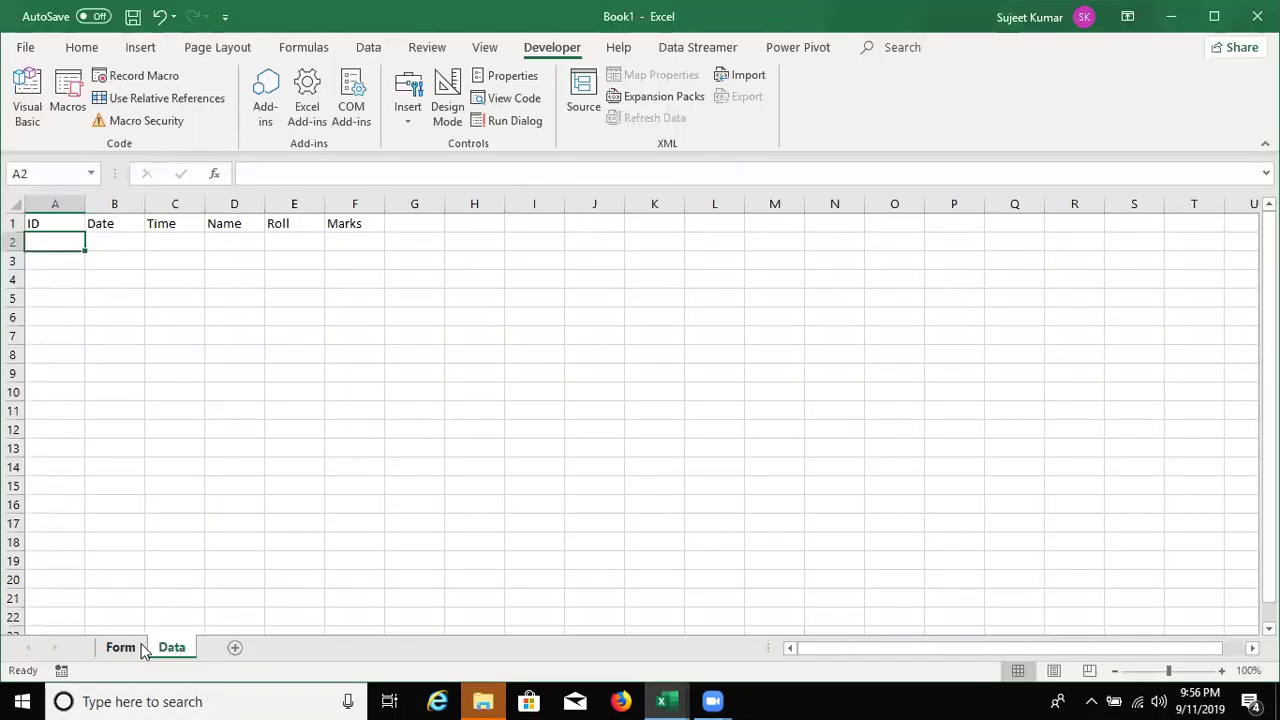
{"action": "left_click", "coordinate": [121, 647]}
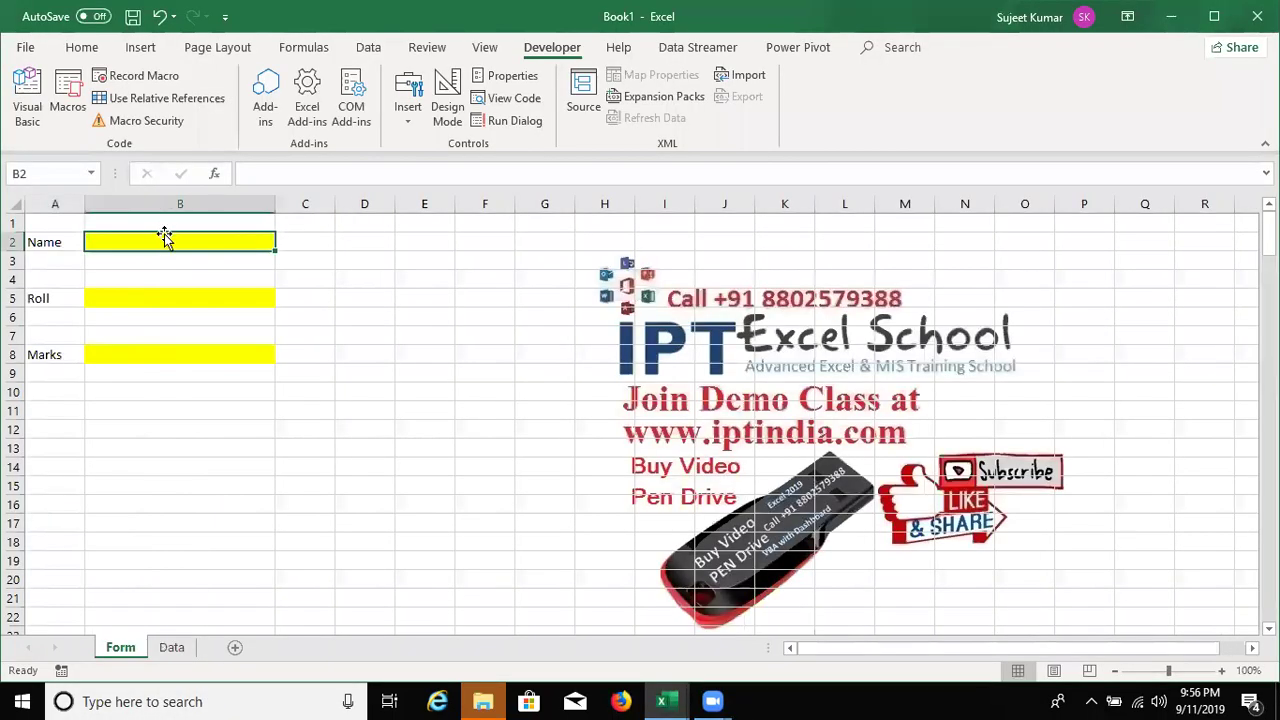
{"action": "left_click", "coordinate": [150, 300]}
{"action": "left_click", "coordinate": [143, 354]}
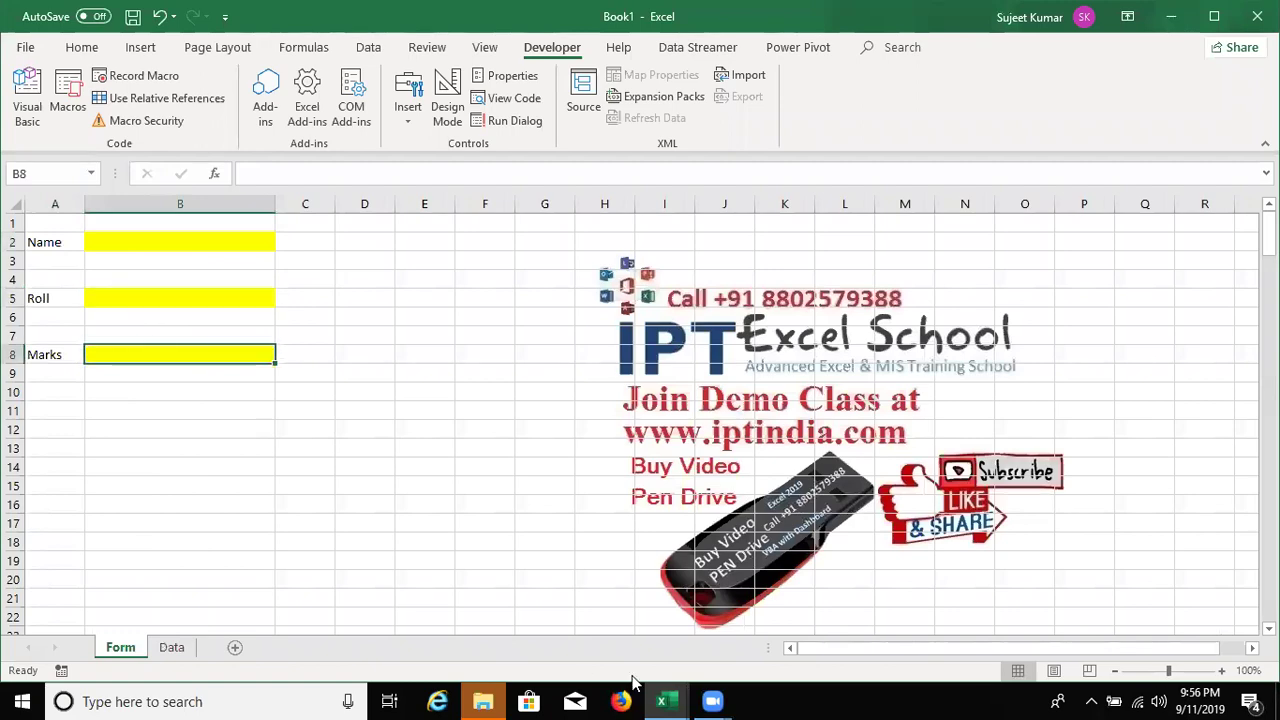
- Replace Date on line 10 with Range("B2").Value
{"action": "mouse_move", "coordinate": [661, 701]}
{"action": "left_click", "coordinate": [750, 640]}
{"action": "type", "text": "range"}
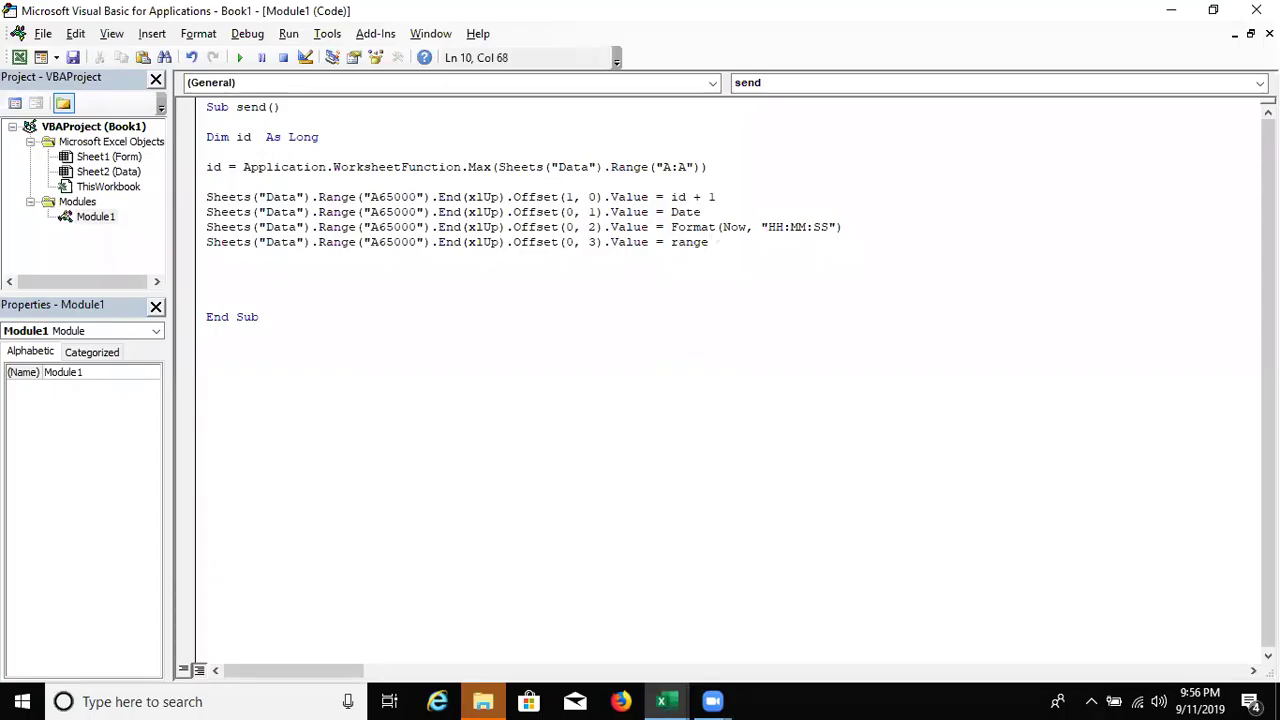
{"action": "type", "text": "(\"B2\").value"}
{"action": "left_click", "coordinate": [400, 358]}
- Duplicate the B2 line and change its reference to B5
{"action": "left_click_drag", "start_coordinate": [206, 241], "coordinate": [212, 257]}
{"action": "key", "text": "ctrl+c"}
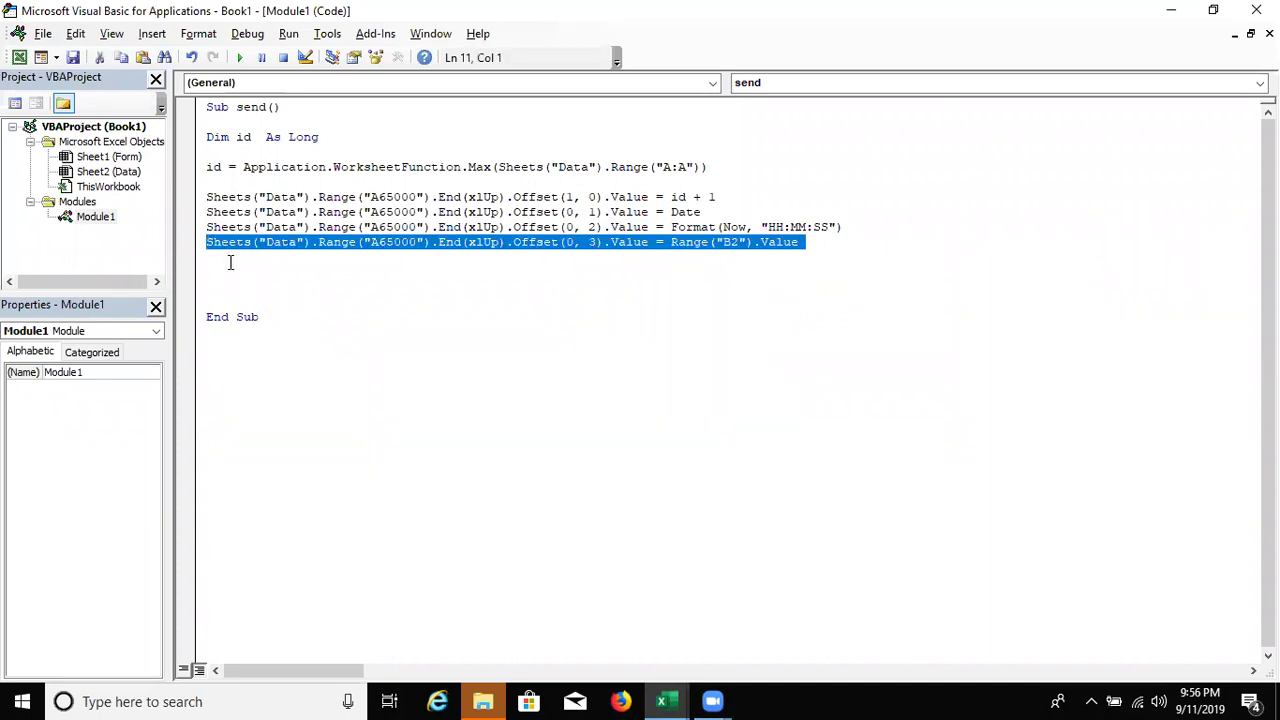
{"action": "left_click", "coordinate": [230, 260]}
{"action": "key", "text": "ctrl+v"}
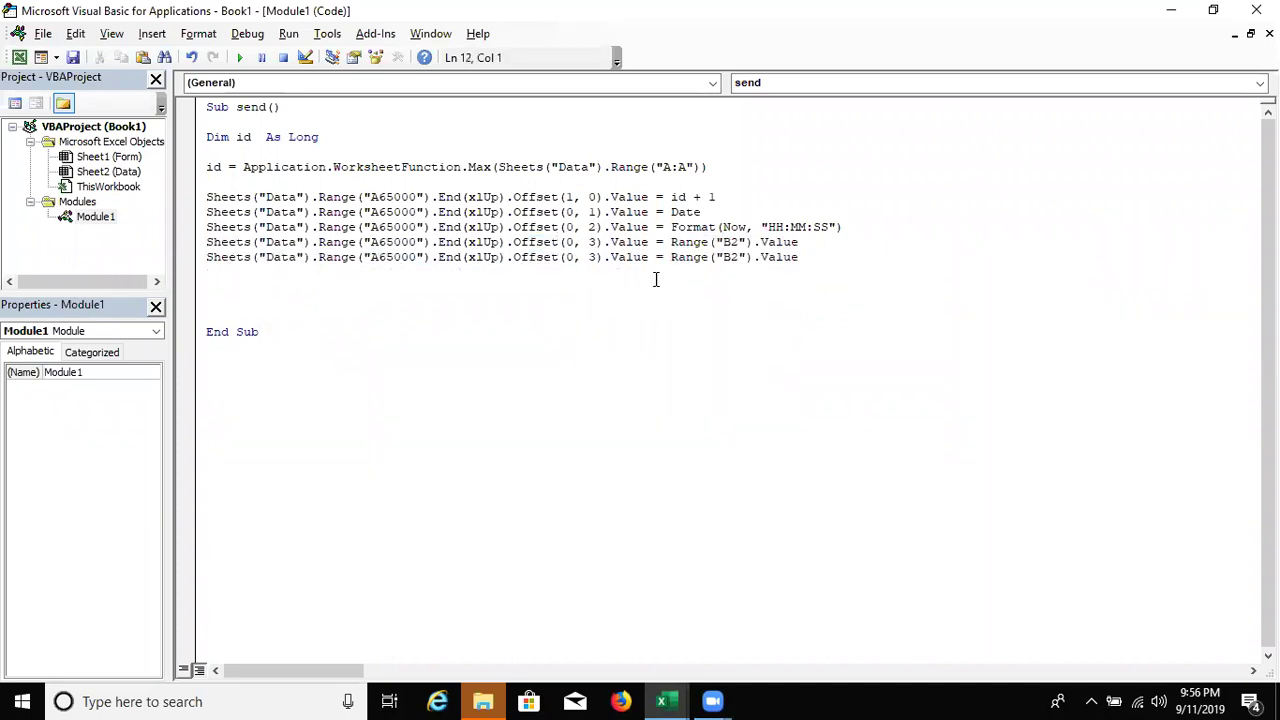
{"action": "left_click", "coordinate": [676, 257]}
{"action": "key", "text": "Left"}
{"action": "left_click", "coordinate": [730, 257]}
{"action": "key", "text": "Delete"}
{"action": "type", "text": "5"}
{"action": "left_click", "coordinate": [249, 106]}
- Switch between the code and the Form sheet to review the Name cell B2
{"action": "left_click", "coordinate": [428, 300]}
{"action": "key", "text": "alt+F11"}
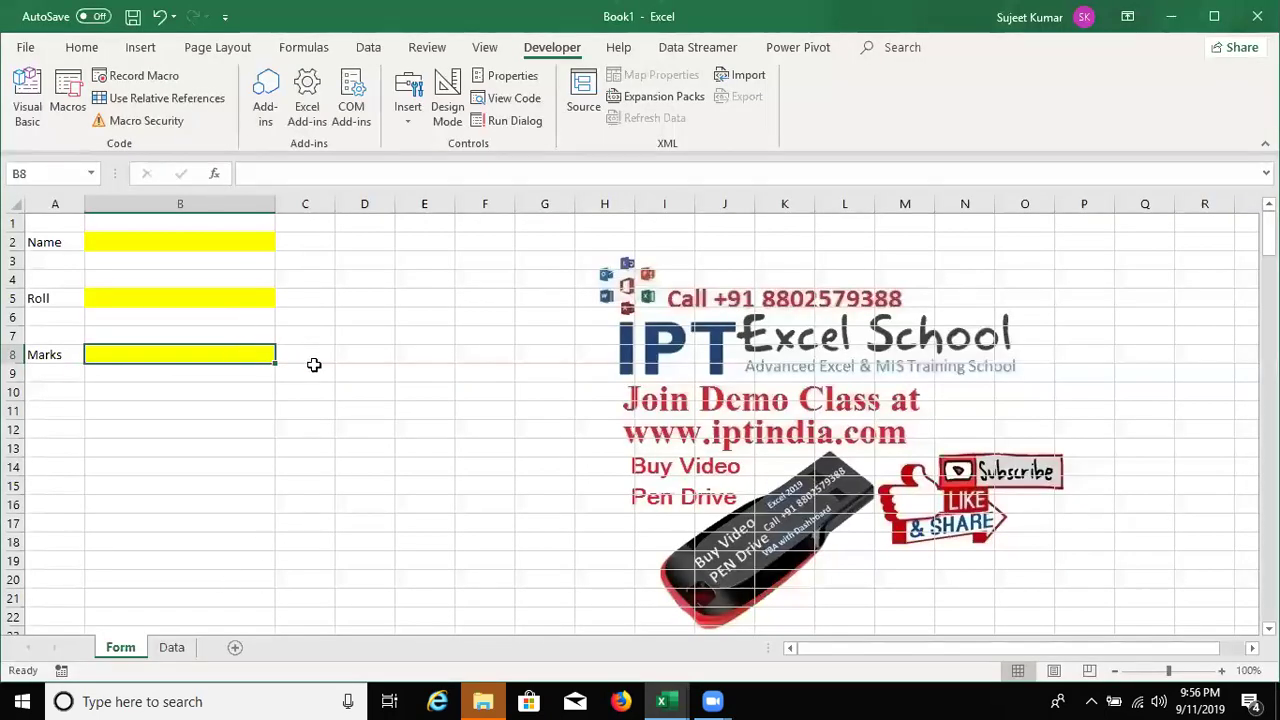
{"action": "left_click", "coordinate": [312, 408]}
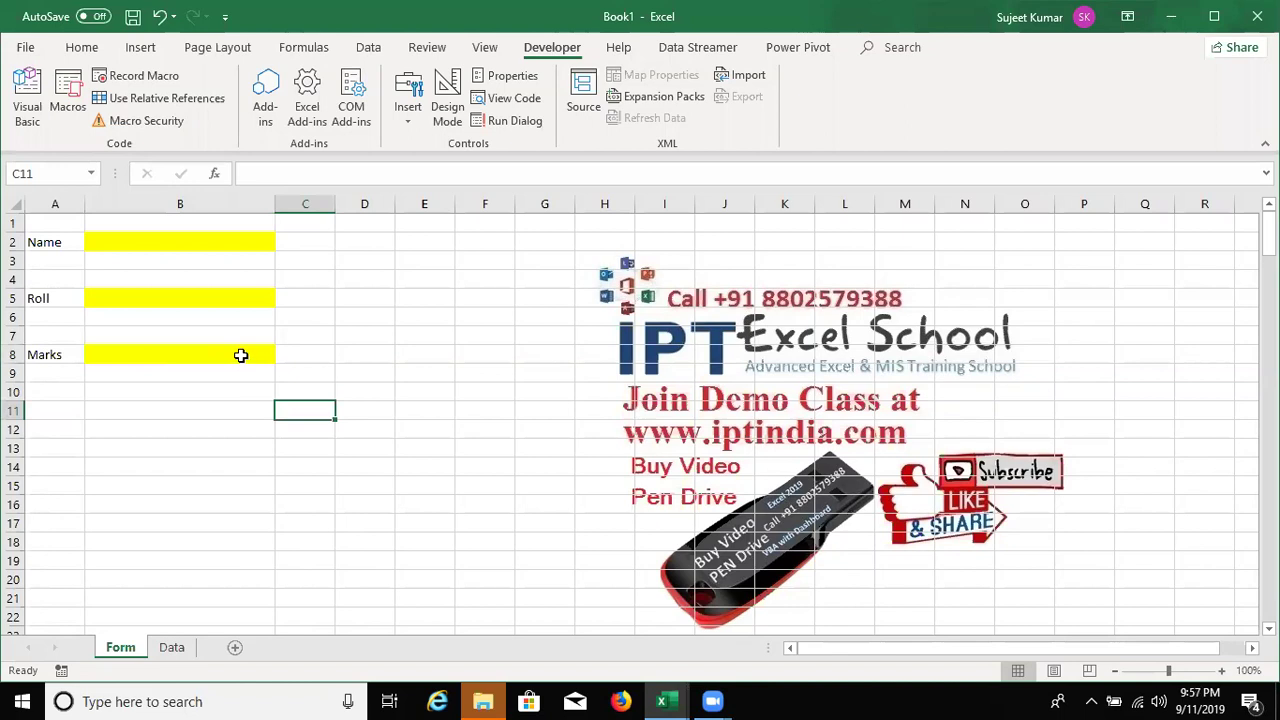
{"action": "left_click", "coordinate": [189, 238]}
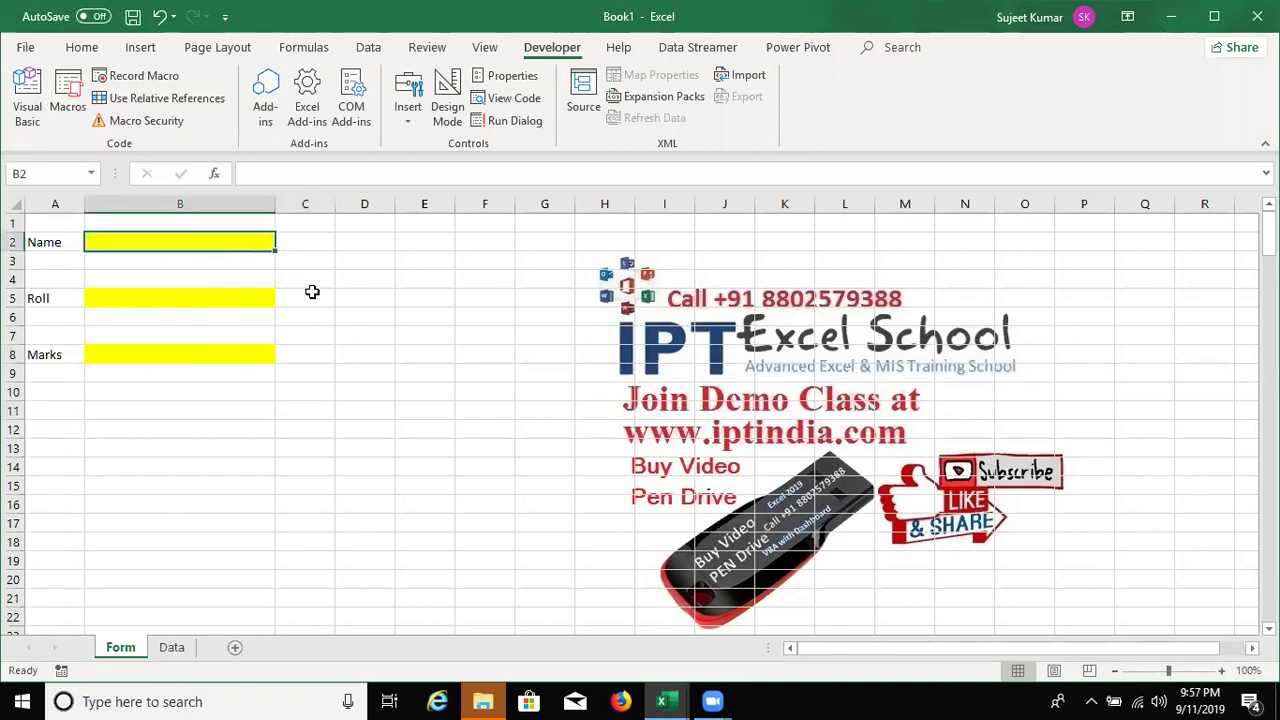
{"action": "key", "text": "alt+F11"}
{"action": "left_click", "coordinate": [441, 287]}
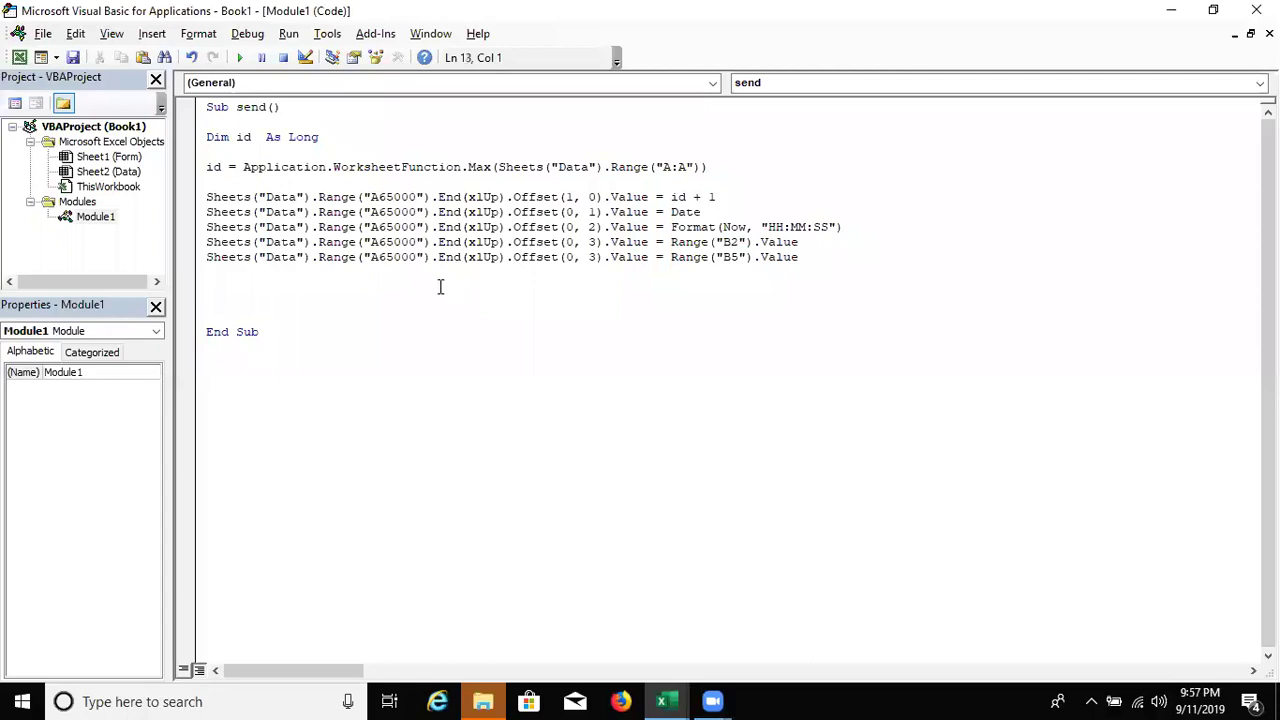
{"action": "key", "text": "alt+F11"}
- Try entering =b5 in cell E11, then cancel it
{"action": "left_click", "coordinate": [398, 418]}
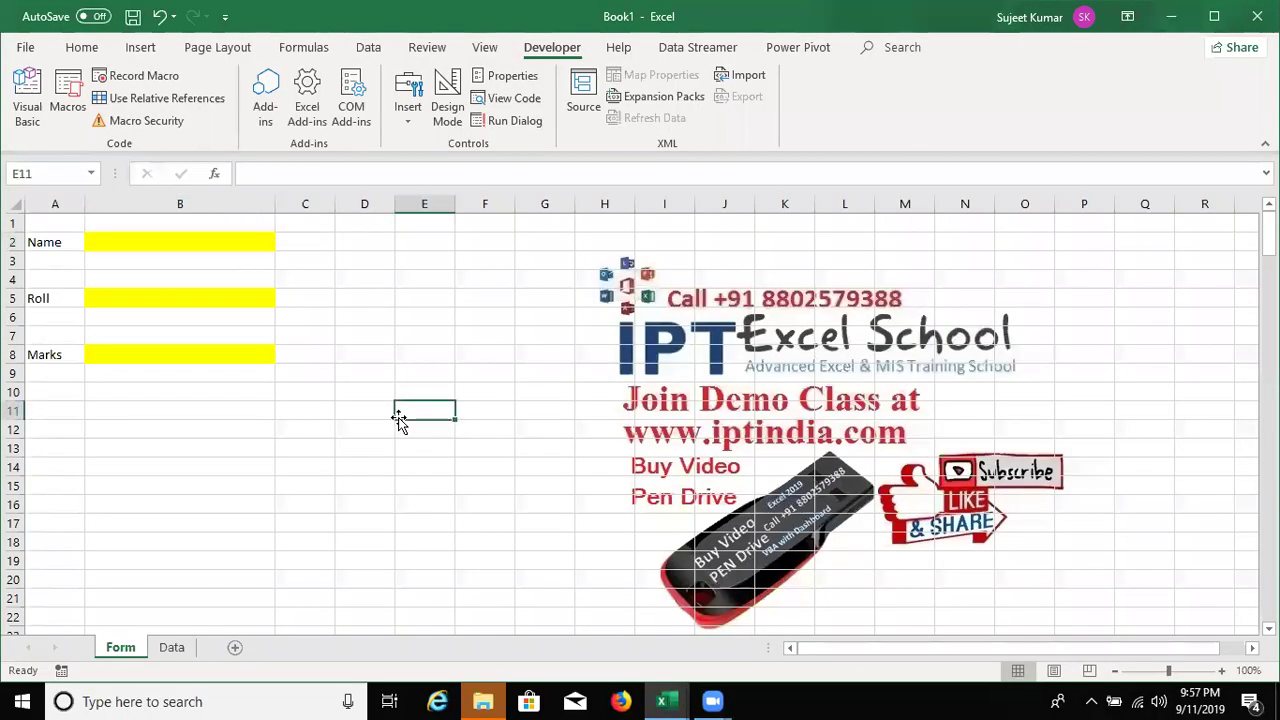
{"action": "type", "text": "=b"}
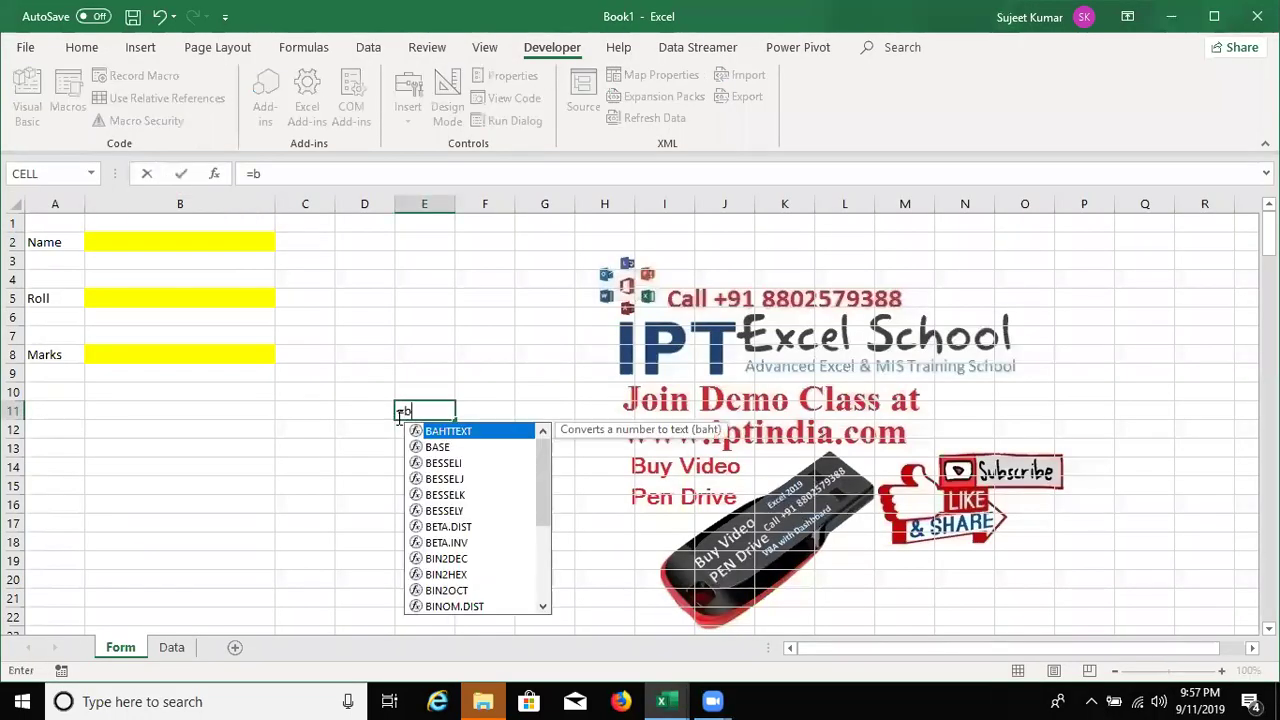
{"action": "type", "text": "5"}
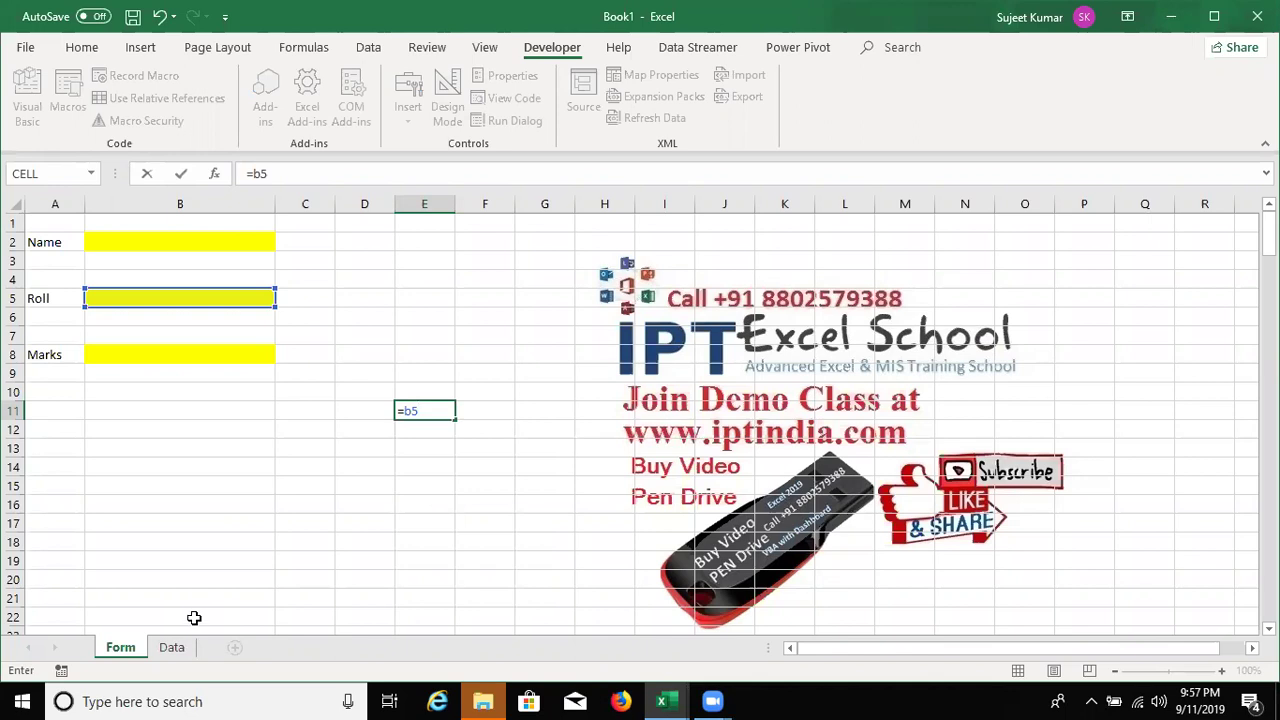
{"action": "key", "text": "Escape"}
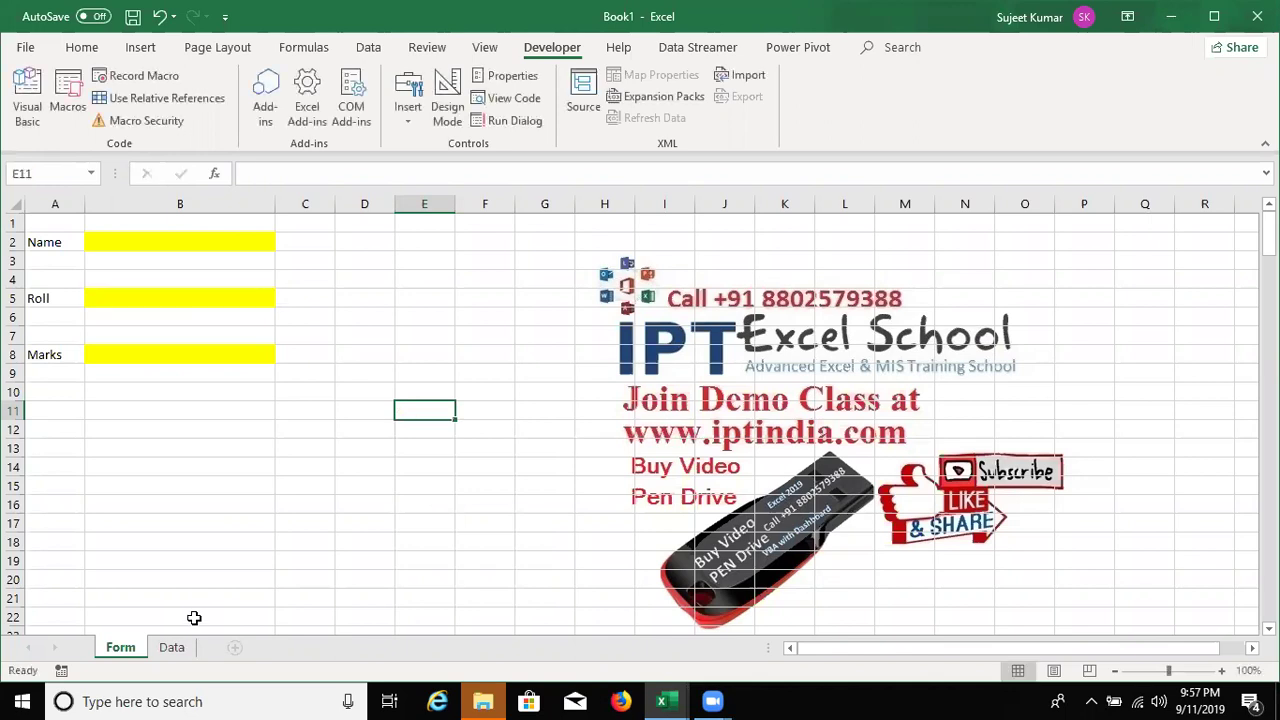
- Paste another copy of the data line and change its cell reference to B8
{"action": "key", "text": "alt+F11"}
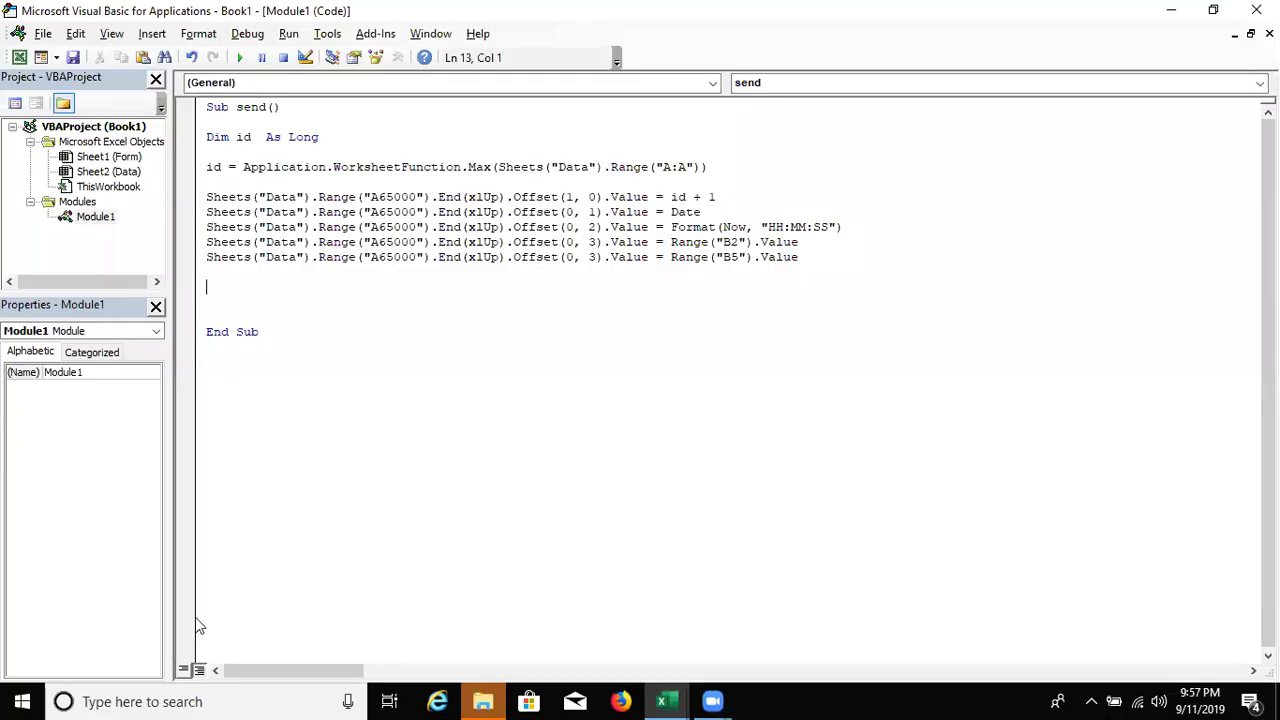
{"action": "key", "text": "ctrl+v"}
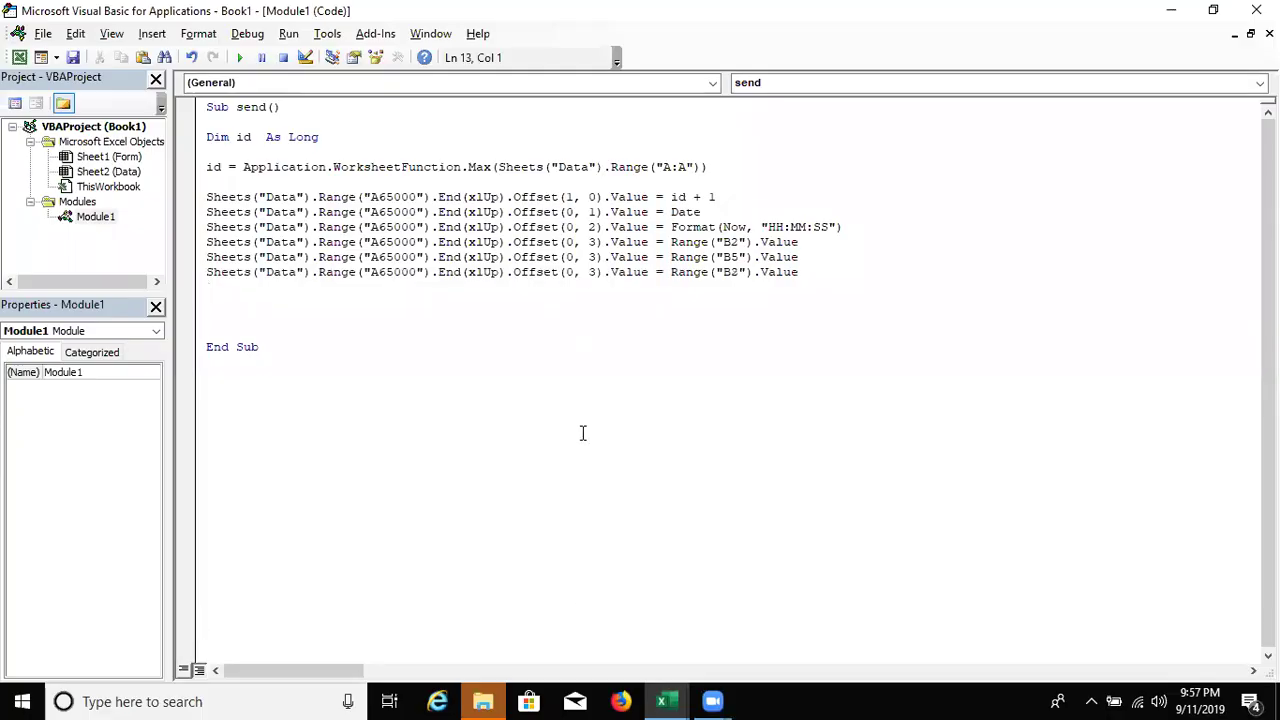
{"action": "left_click", "coordinate": [739, 270]}
{"action": "key", "text": "BackSpace"}
{"action": "type", "text": "5"}
{"action": "key", "text": "BackSpace"}
{"action": "type", "text": "8"}
{"action": "left_click", "coordinate": [441, 350]}
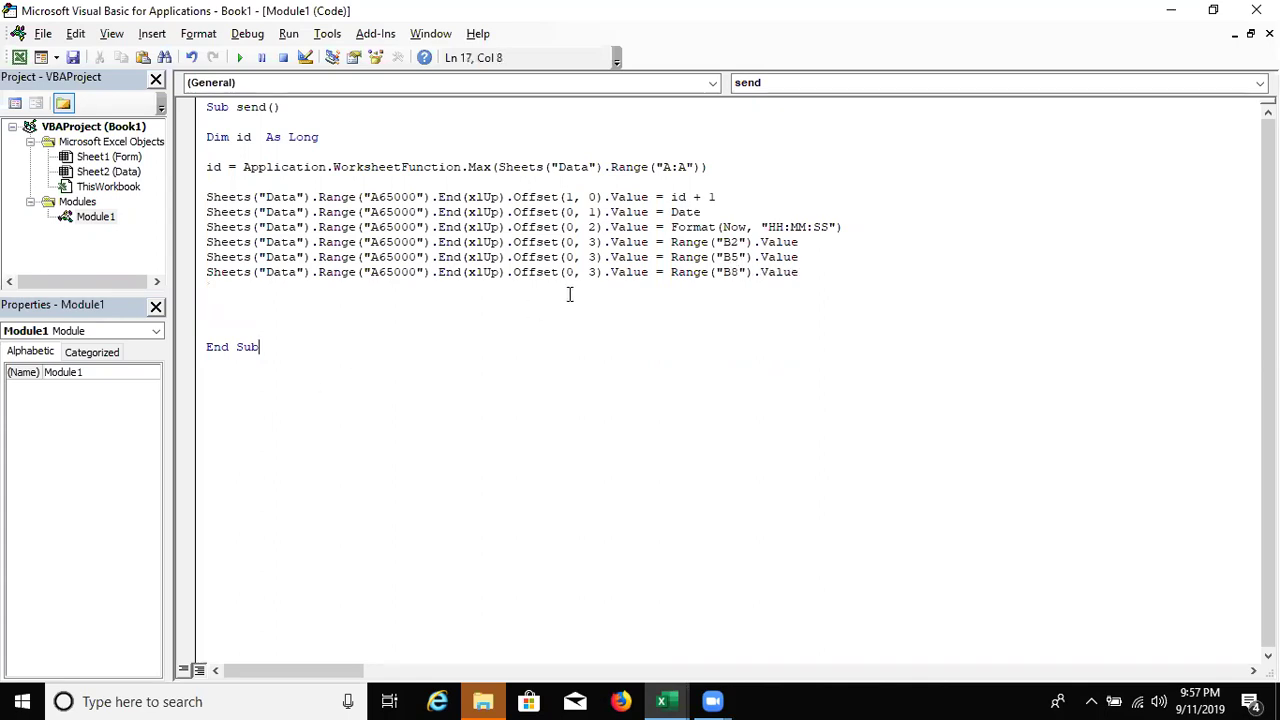
- Set the B5 and B8 lines' column offsets to 4 and 5, then add msgbox "Your Dta Saved"
{"action": "left_click", "coordinate": [596, 257]}
{"action": "double_click", "coordinate": [594, 257]}
{"action": "type", "text": "4"}
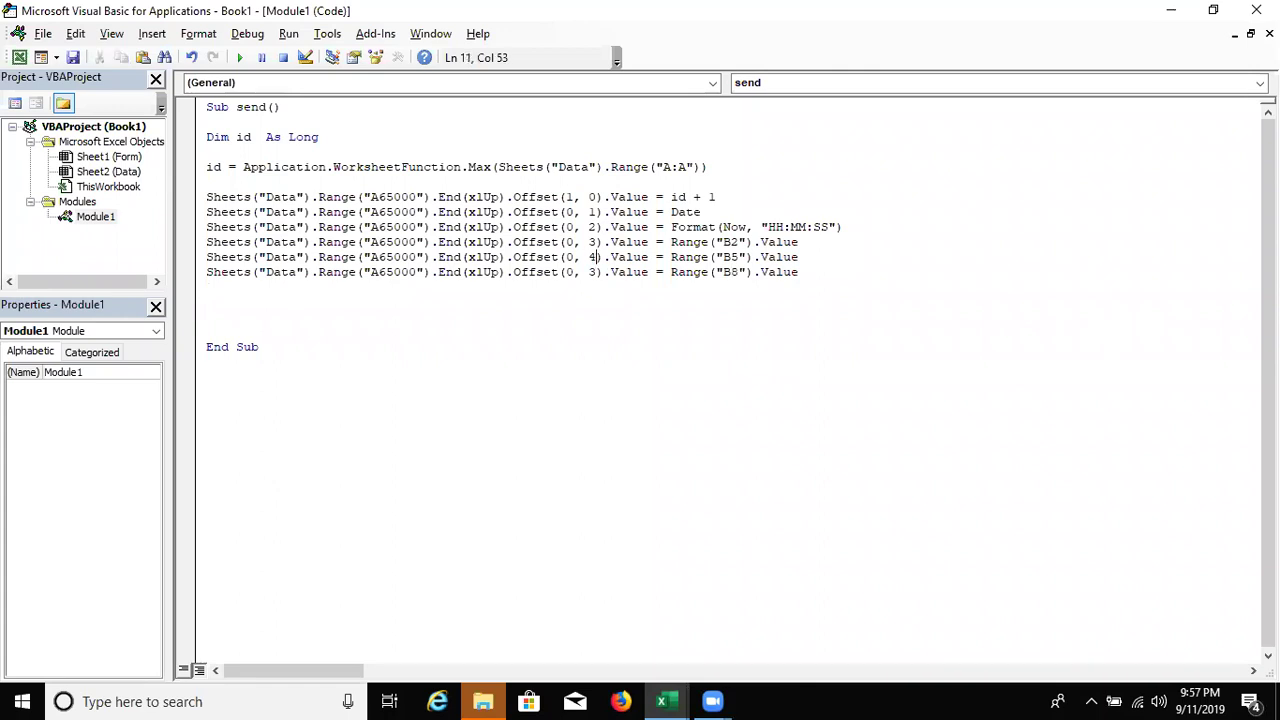
{"action": "double_click", "coordinate": [593, 272]}
{"action": "type", "text": "5"}
{"action": "left_click", "coordinate": [277, 311]}
{"action": "type", "text": "msgbox"}
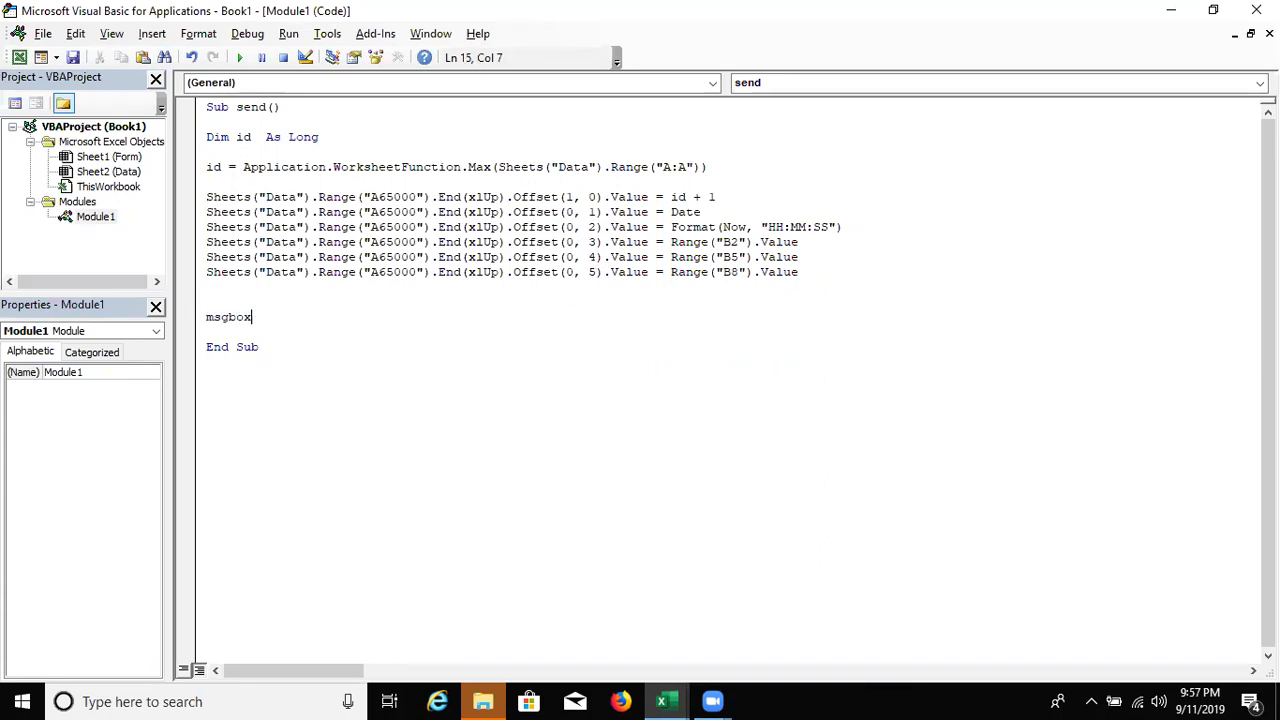
{"action": "type", "text": " \"Your Data Saved\""}
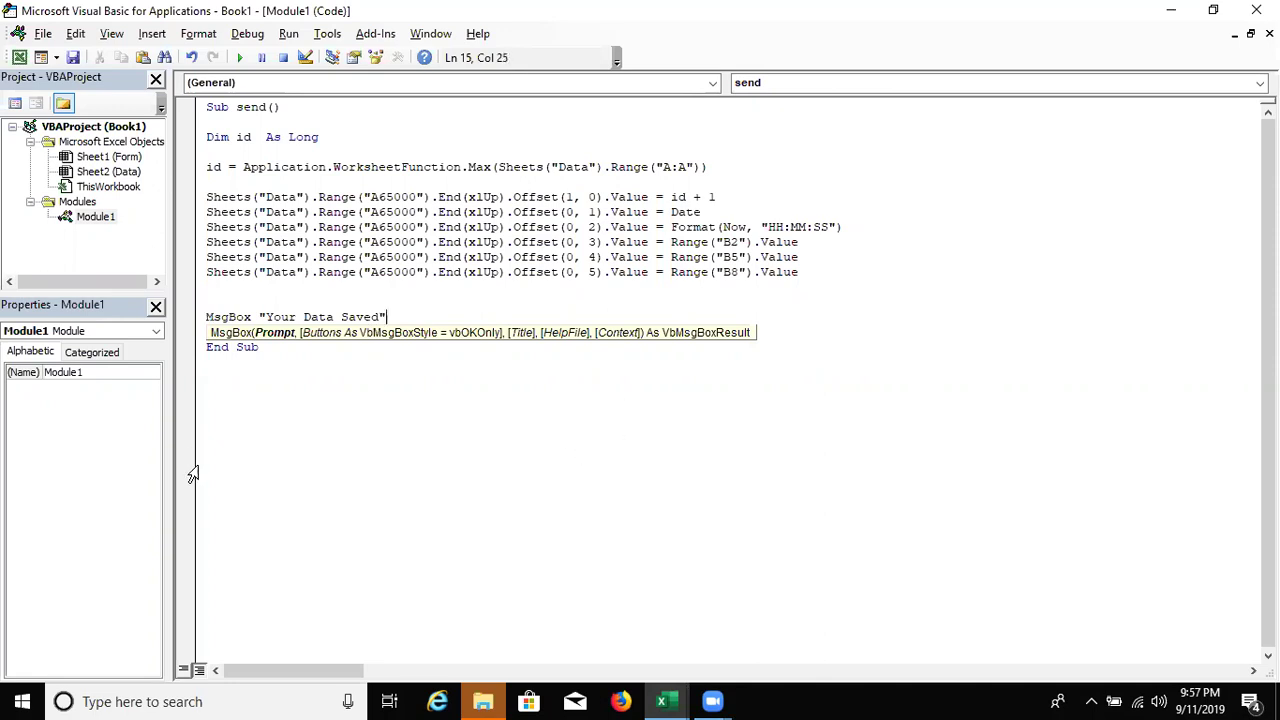
- Finish the MsgBox "Your Data Saved" line and open blank lines below it before End Sub
{"action": "key", "text": "Return"}
{"action": "key", "text": "alt+F11"}
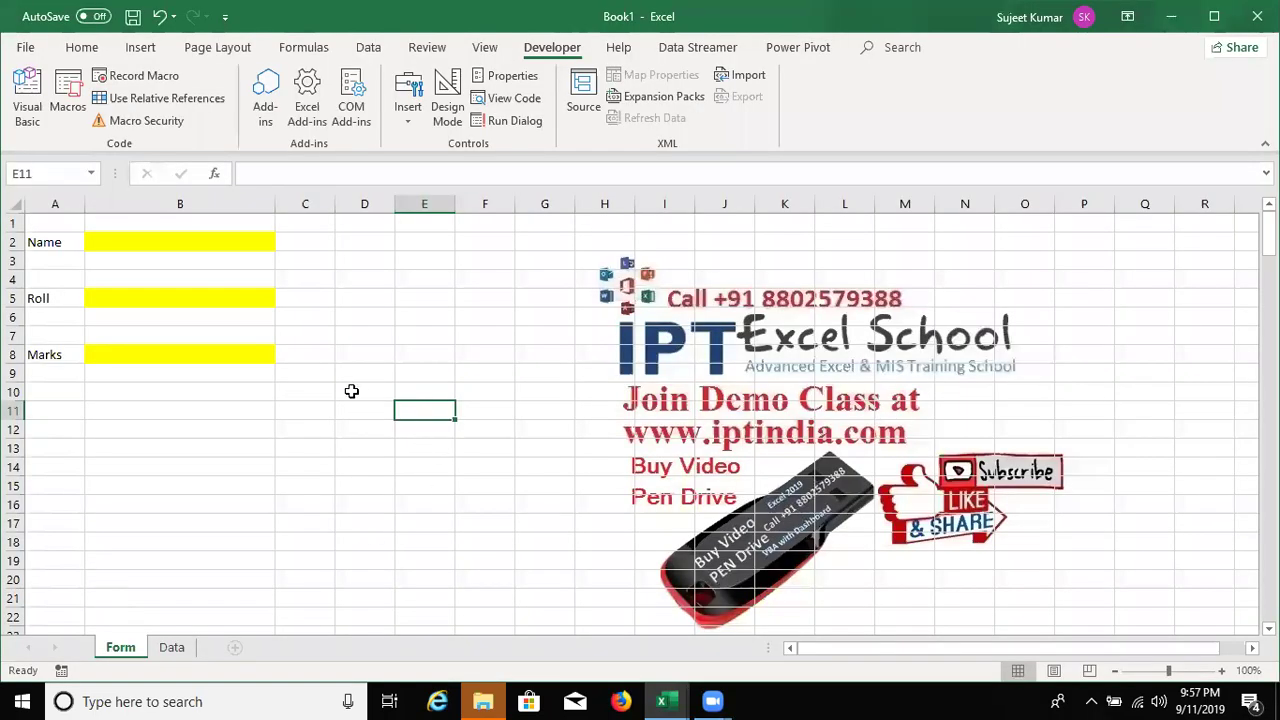
{"action": "key", "text": "alt+F11"}
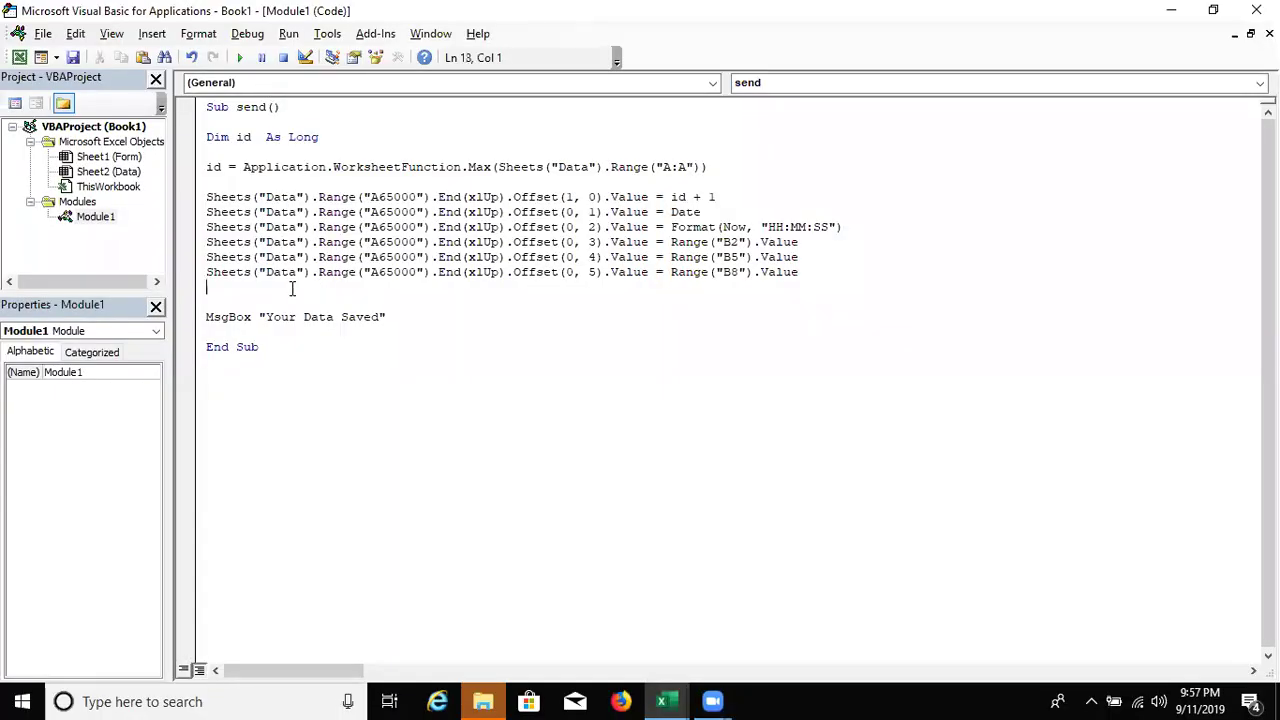
{"action": "left_click", "coordinate": [254, 327]}
{"action": "key", "text": "Return"}
{"action": "key", "text": "Return"}
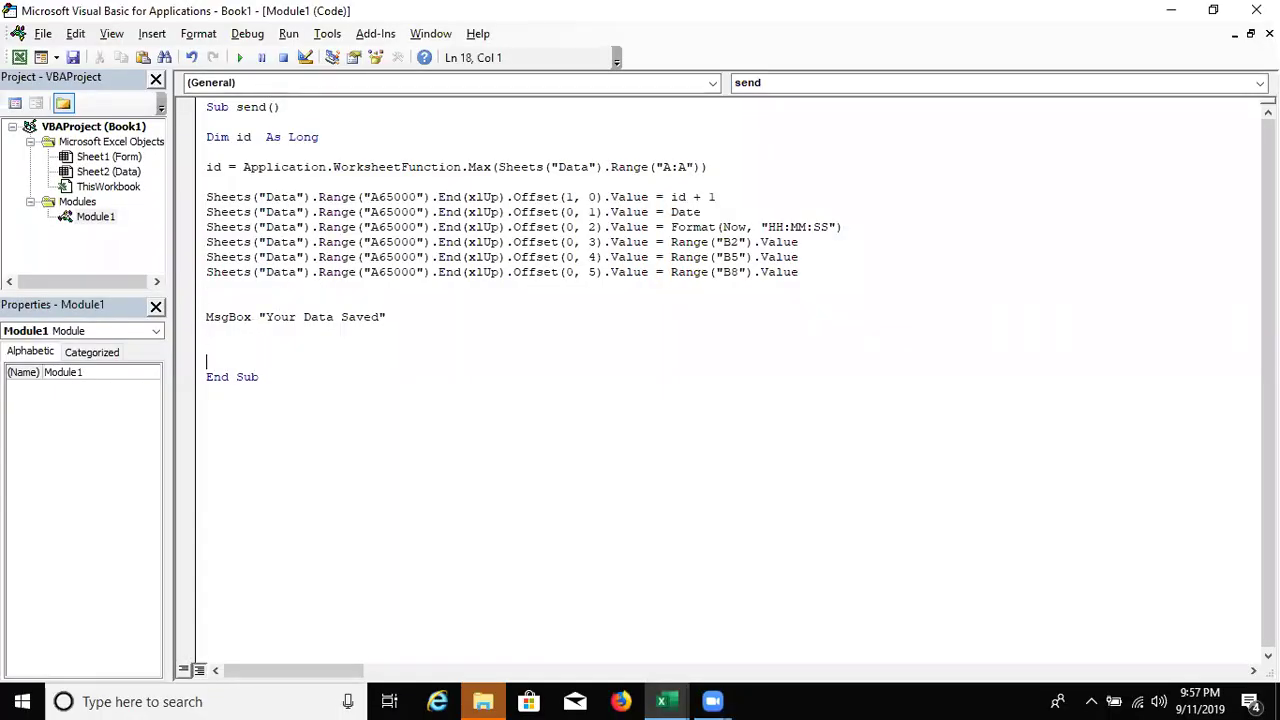
- Add Range("B2,B5,B8").ClearContents before End Sub and return to Excel
{"action": "type", "text": "range"}
{"action": "type", "text": "(\"B"}
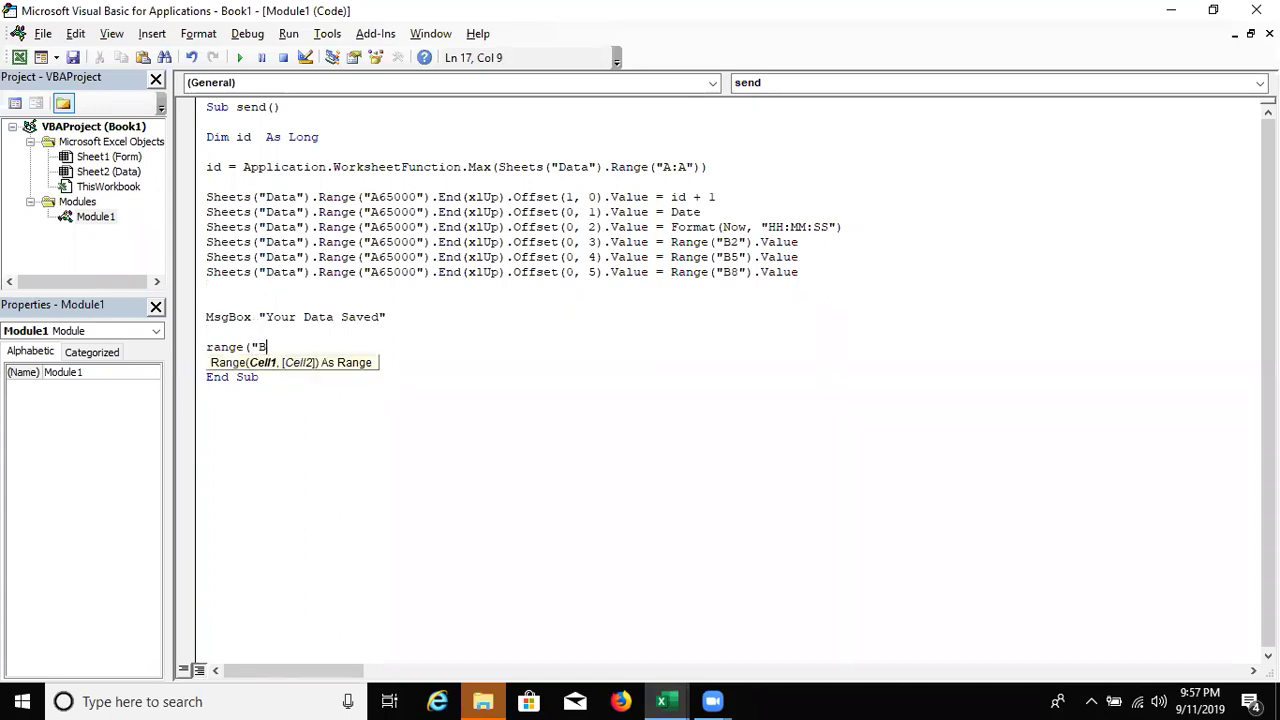
{"action": "type", "text": "2,B5.B"}
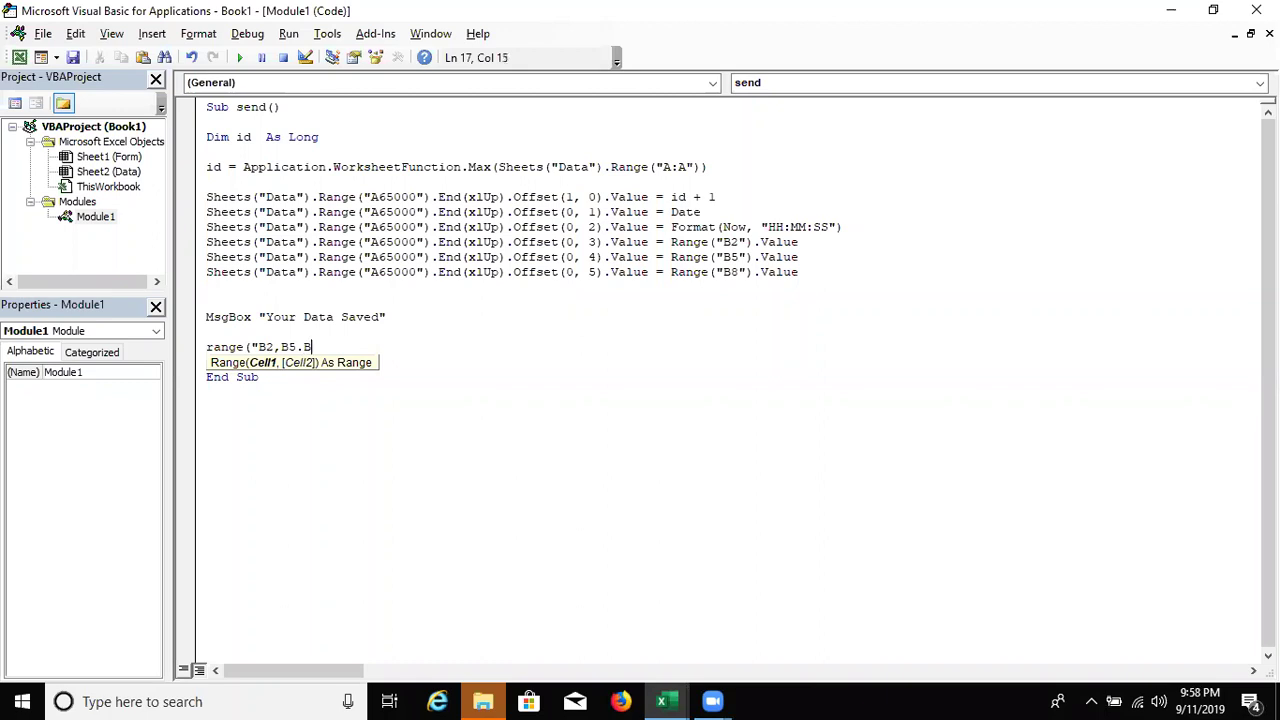
{"action": "type", "text": "8"}
{"action": "key", "text": "BackSpace"}
{"action": "type", "text": ",B8"}
{"action": "key", "text": "Right"}
{"action": "type", "text": "\""}
{"action": "type", "text": ").cl"}
{"action": "key", "text": "Down"}
{"action": "key", "text": "Down"}
{"action": "key", "text": "Tab"}
{"action": "key", "text": "Return"}
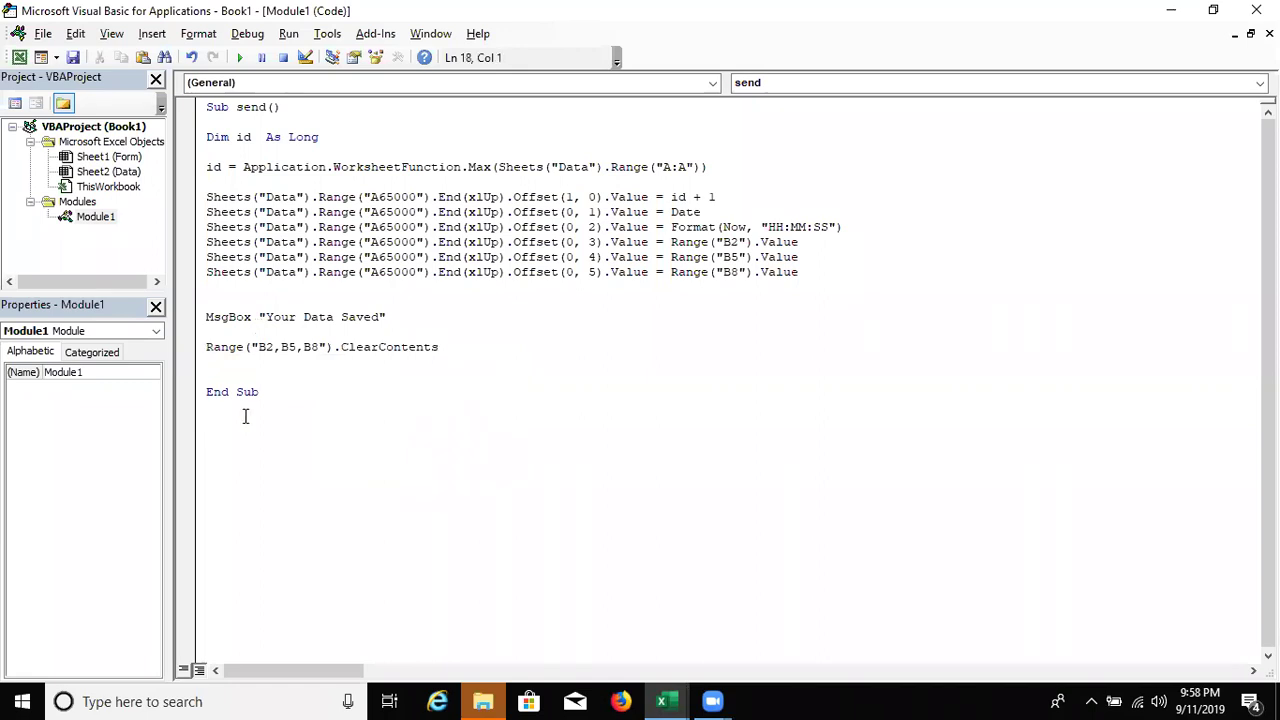
{"action": "key", "text": "alt+F11"}
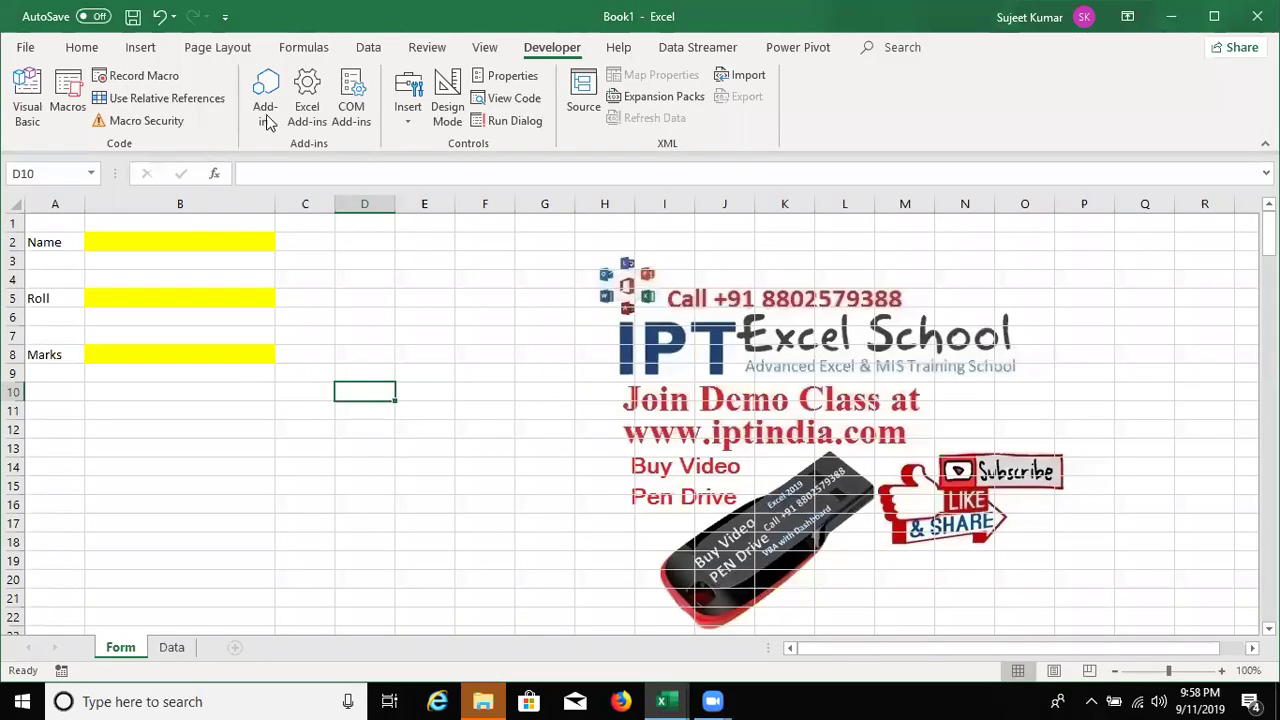
- Draw a Form Control button below the Marks cell and assign it the send macro
{"action": "left_click", "coordinate": [368, 47]}
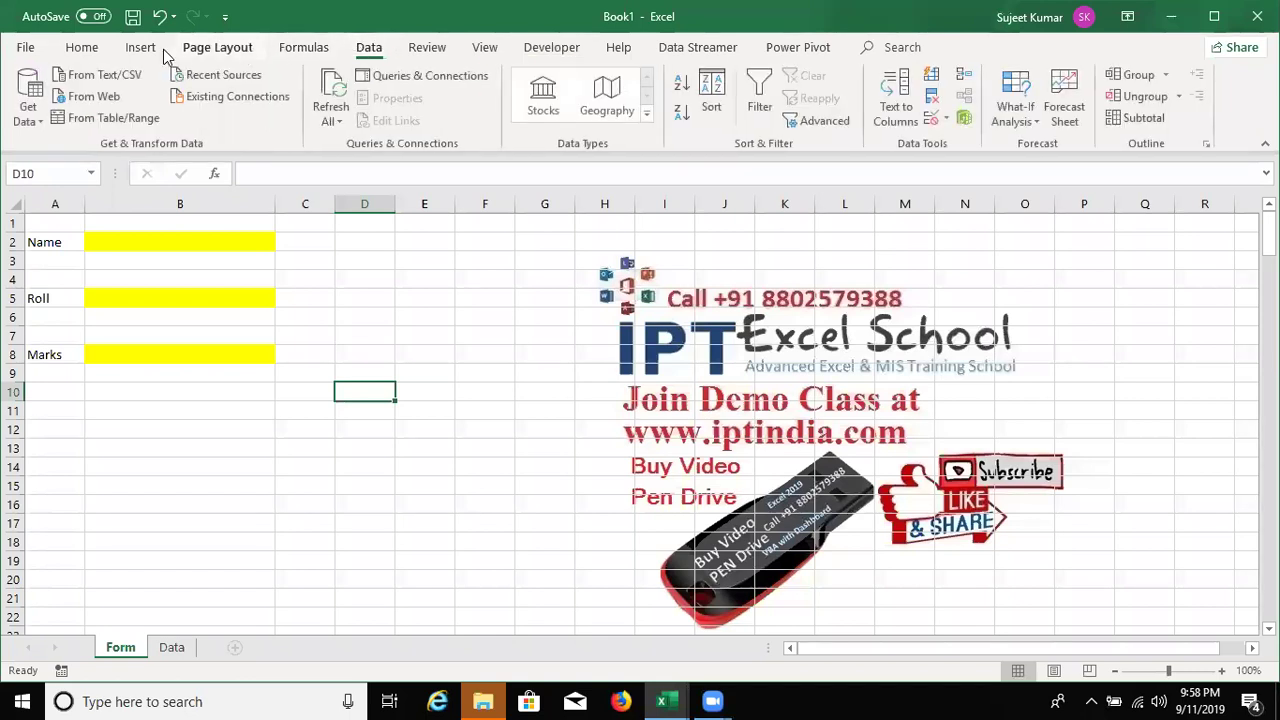
{"action": "left_click", "coordinate": [551, 47]}
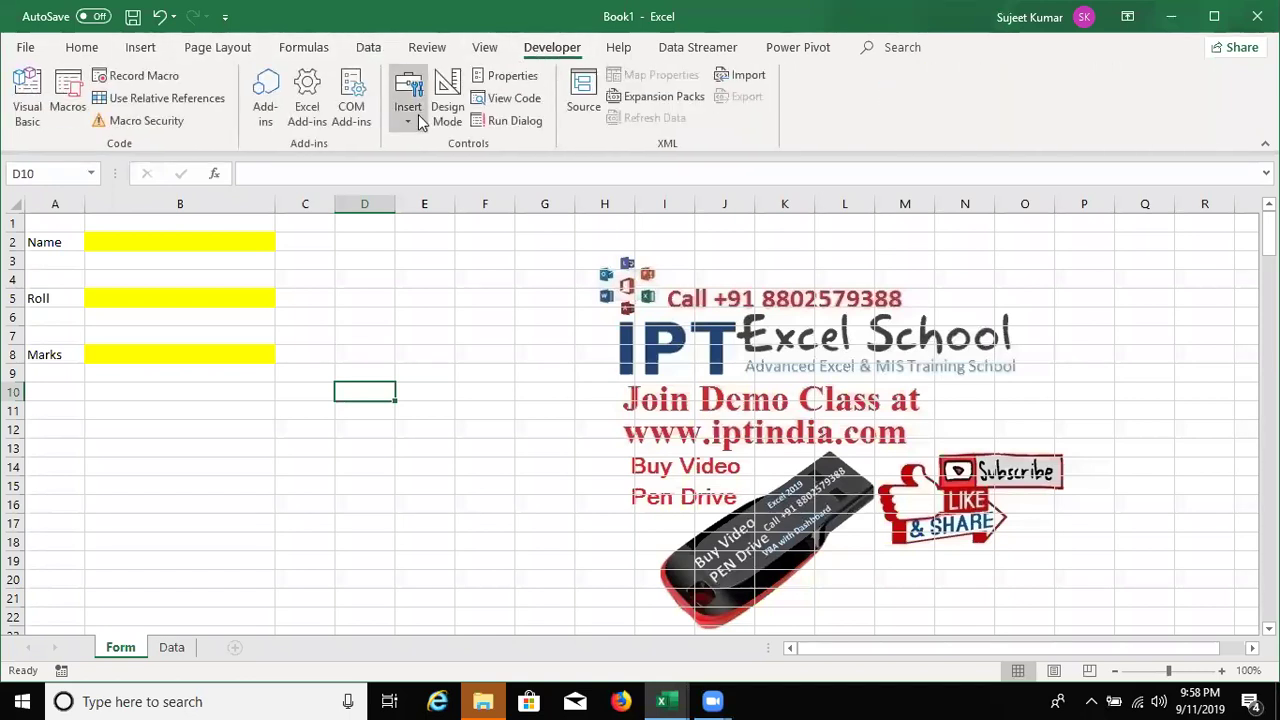
{"action": "left_click", "coordinate": [412, 118]}
{"action": "left_click", "coordinate": [401, 165]}
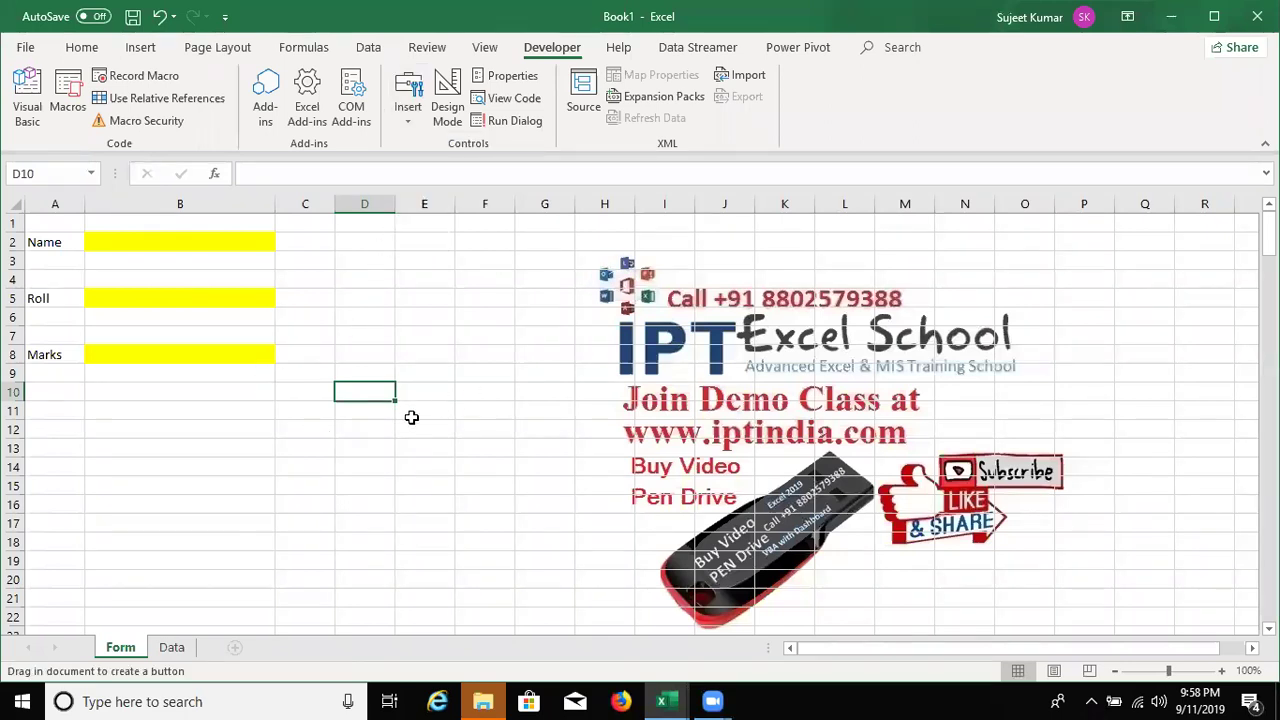
{"action": "left_click", "coordinate": [410, 416]}
{"action": "left_click", "coordinate": [688, 200]}
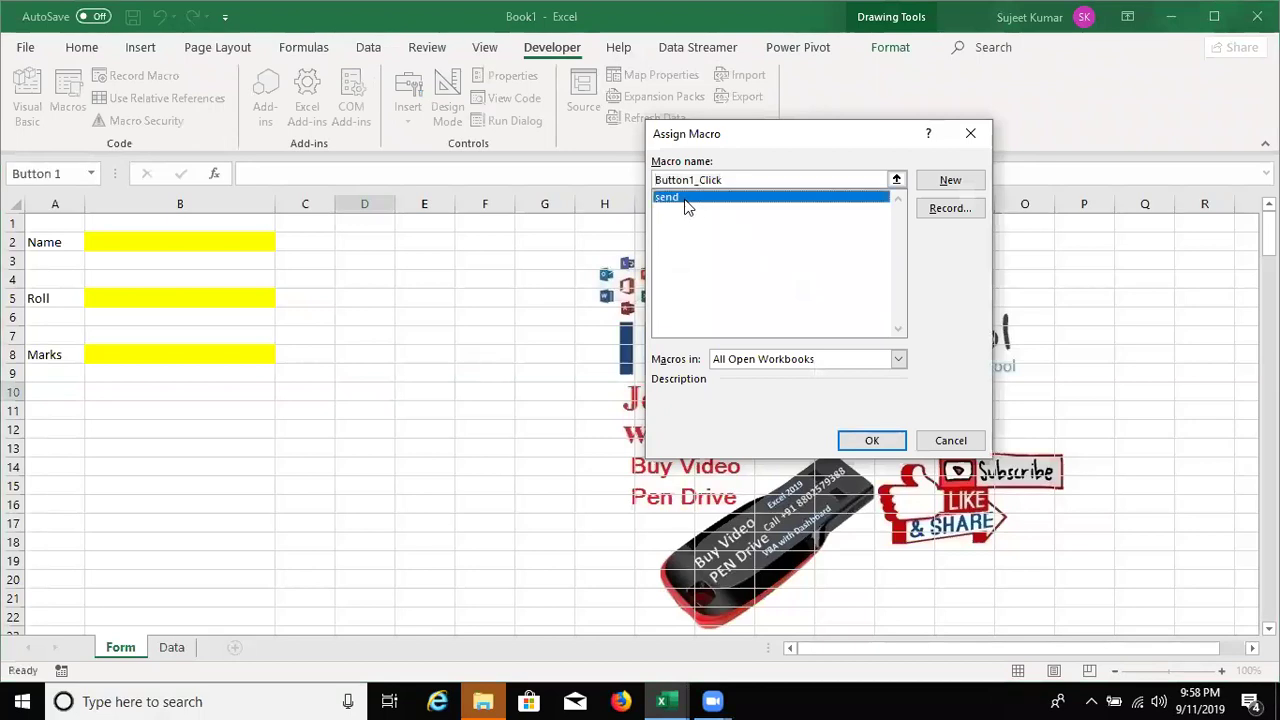
{"action": "left_click", "coordinate": [845, 441]}
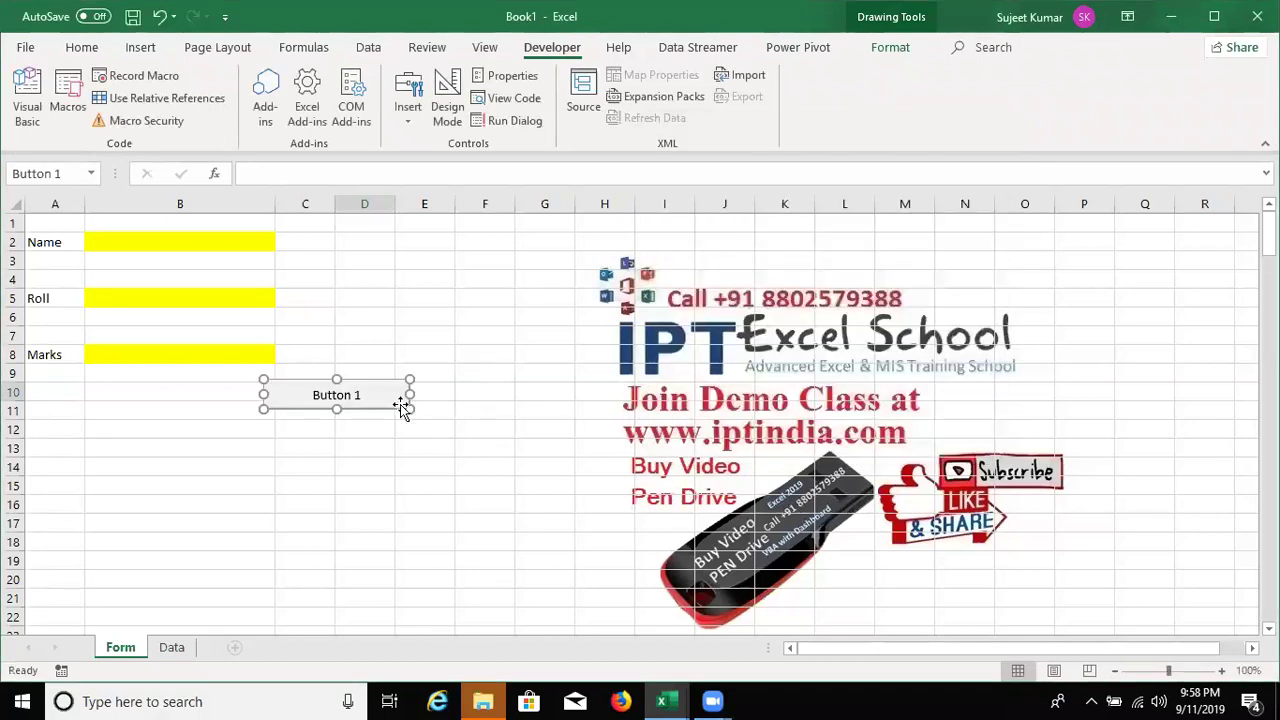
- Replace the button's default caption with Send
{"action": "left_click", "coordinate": [357, 393]}
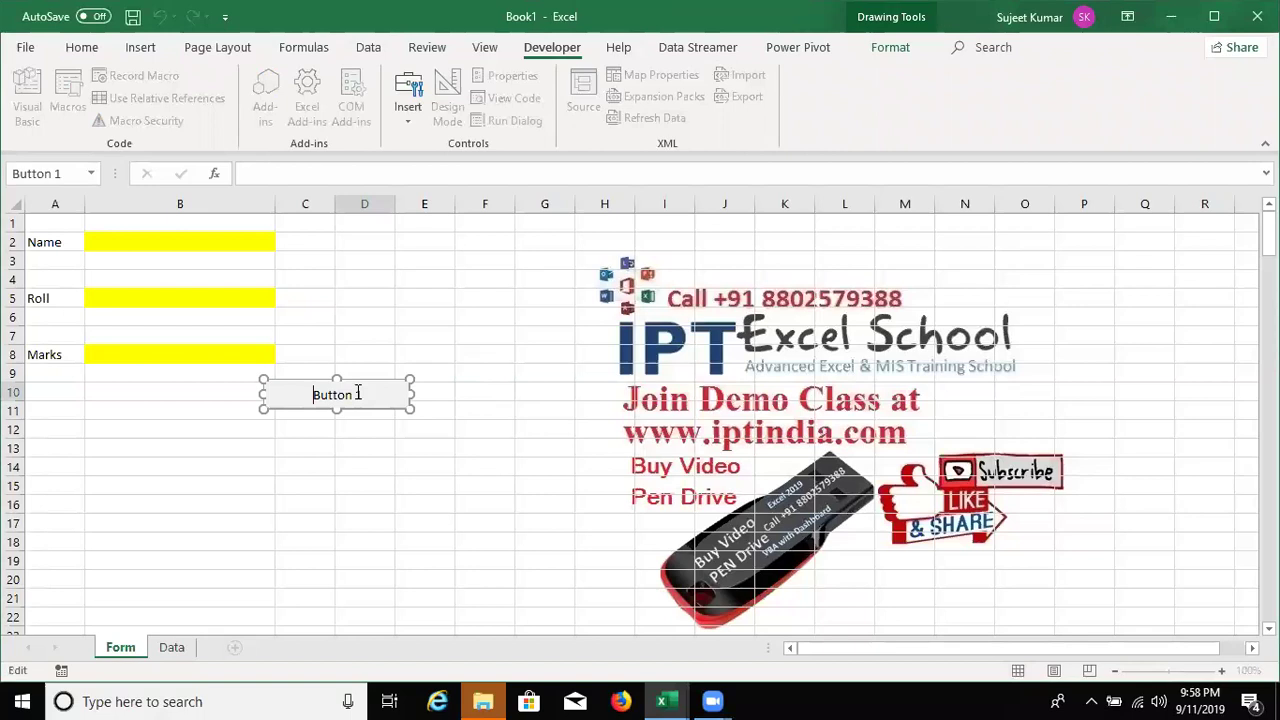
{"action": "key", "text": "BackSpace"}
{"action": "key", "text": "BackSpace"}
{"action": "key", "text": "BackSpace"}
{"action": "key", "text": "Delete"}
{"action": "key", "text": "Delete"}
{"action": "key", "text": "Delete"}
{"action": "type", "text": "Send"}
{"action": "left_click", "coordinate": [366, 432]}
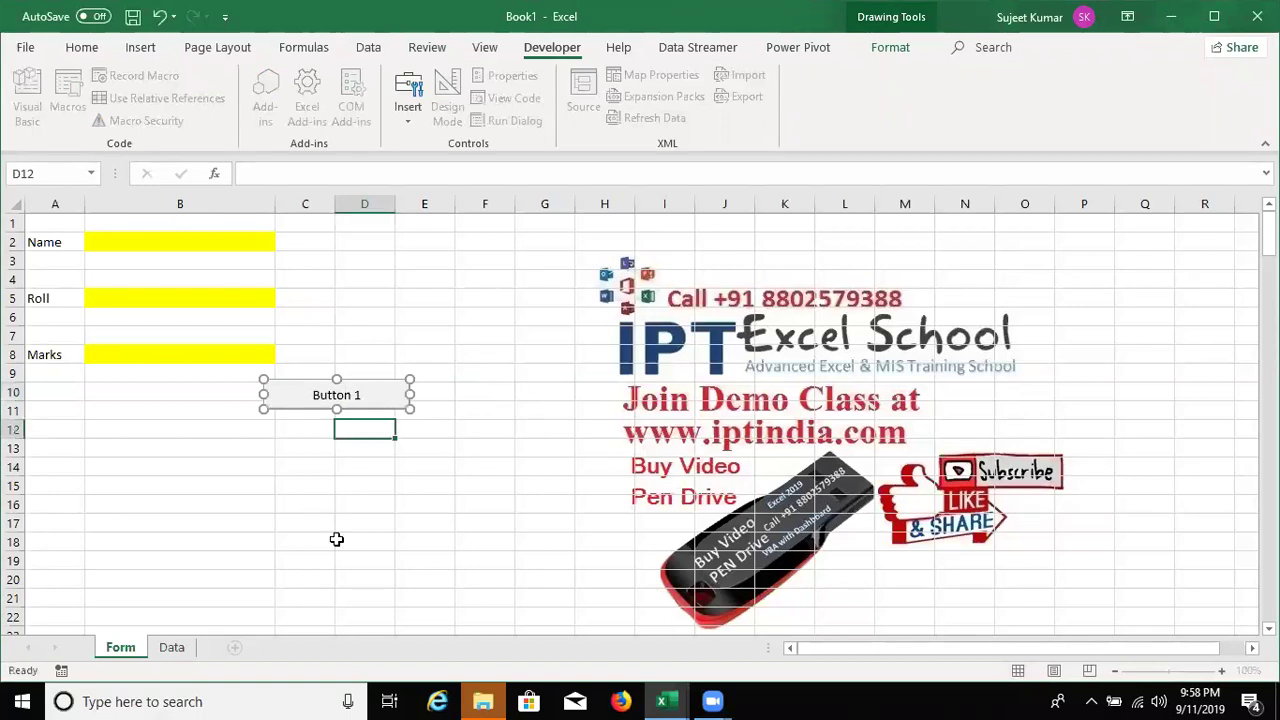
- Enter a student name and roll 1, run Send, and dismiss the saved confirmation
{"action": "left_click", "coordinate": [166, 240]}
{"action": "type", "text": "Puja"}
{"action": "left_click", "coordinate": [96, 297]}
{"action": "type", "text": "1"}
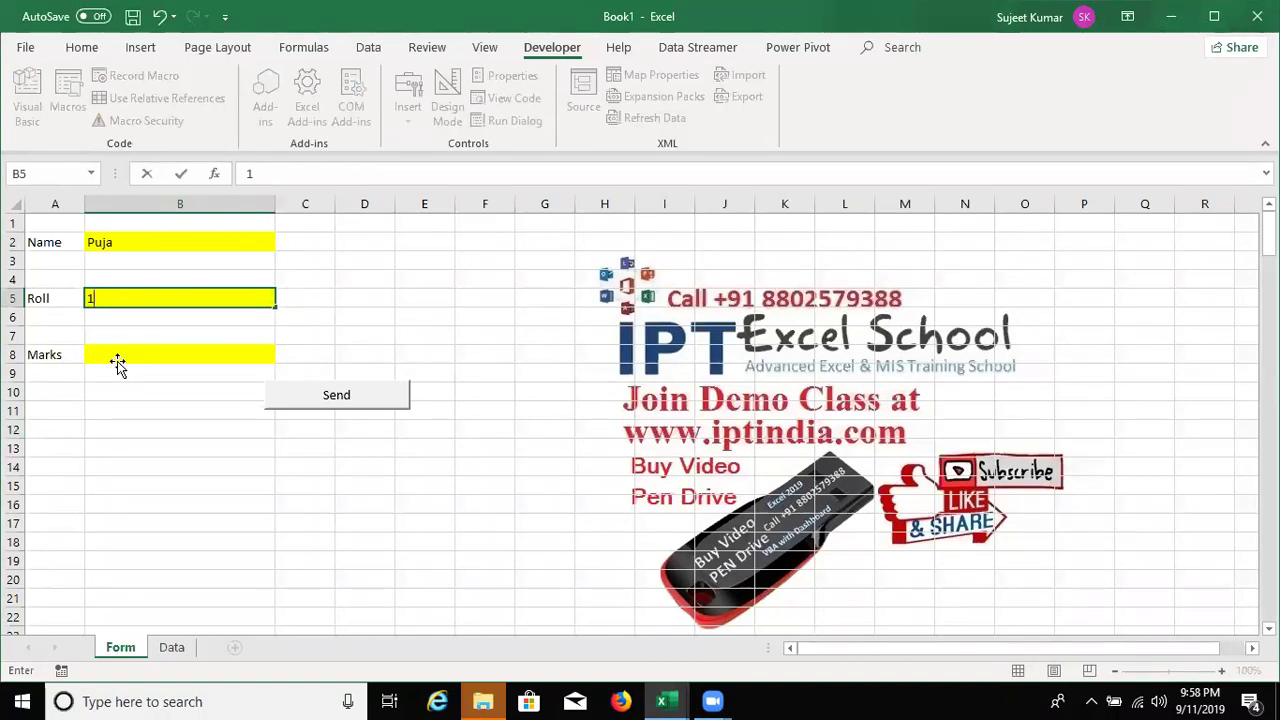
{"action": "left_click", "coordinate": [392, 410]}
{"action": "type", "text": "65"}
{"action": "left_click", "coordinate": [392, 410]}
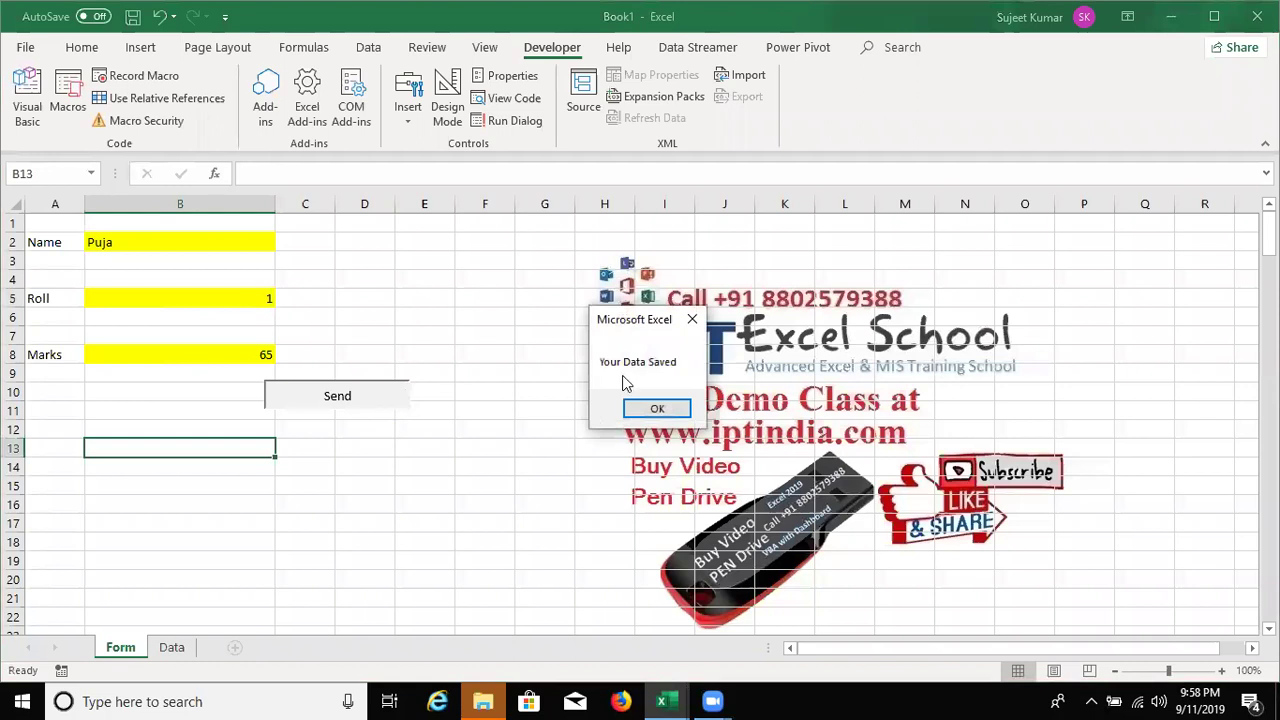
{"action": "left_click", "coordinate": [657, 409]}
- Check the logged row on Data, widen the Date column, then return to the Form's Name cell
{"action": "left_click", "coordinate": [171, 647]}
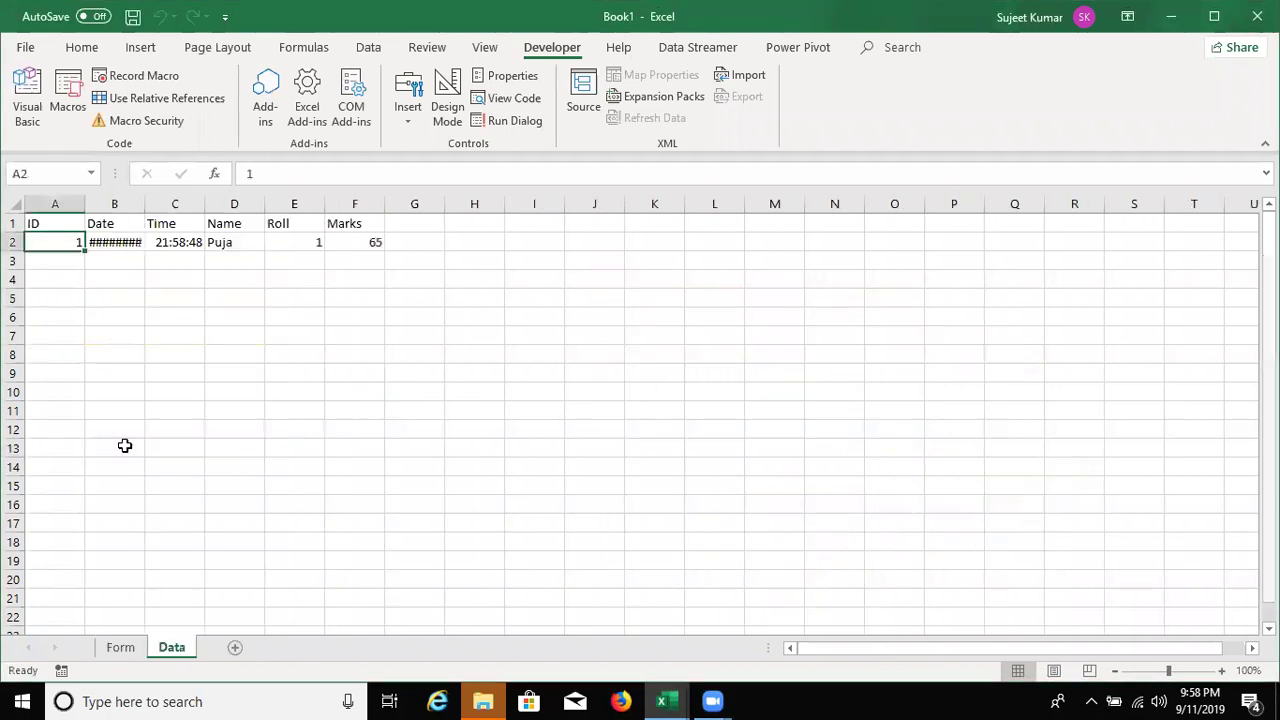
{"action": "double_click", "coordinate": [144, 203]}
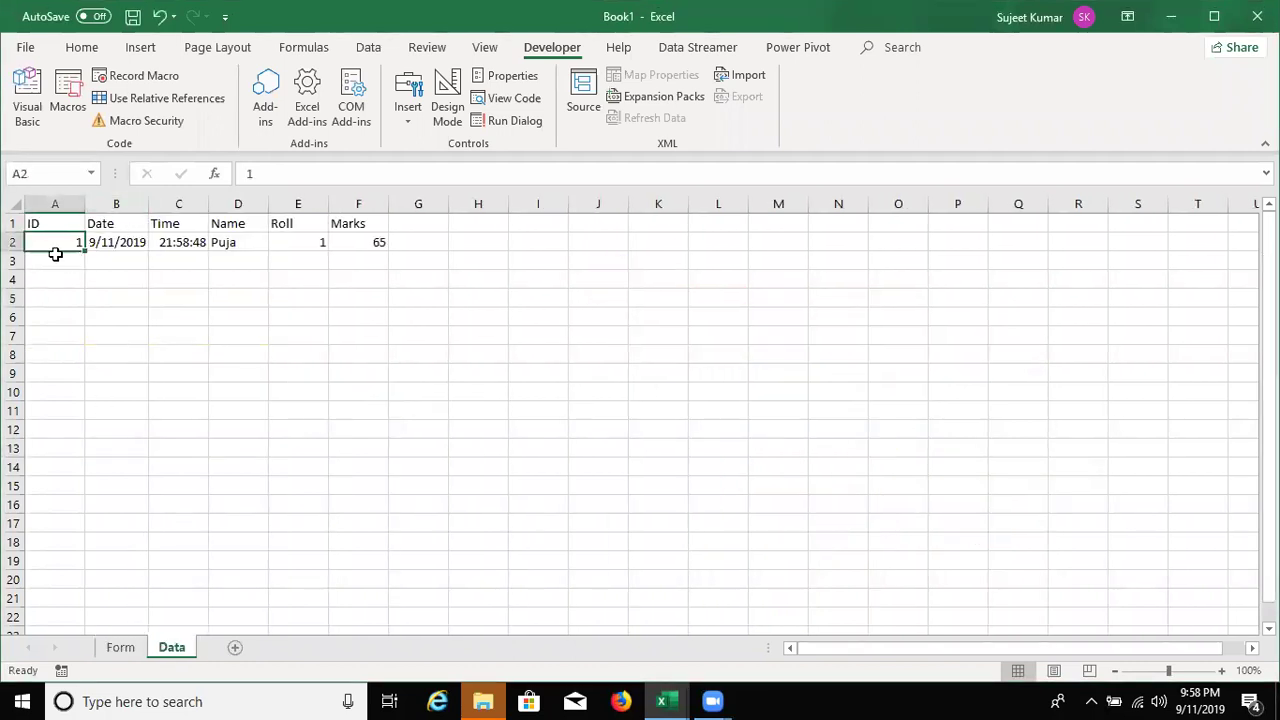
{"action": "left_click", "coordinate": [121, 648]}
{"action": "left_click", "coordinate": [135, 247]}
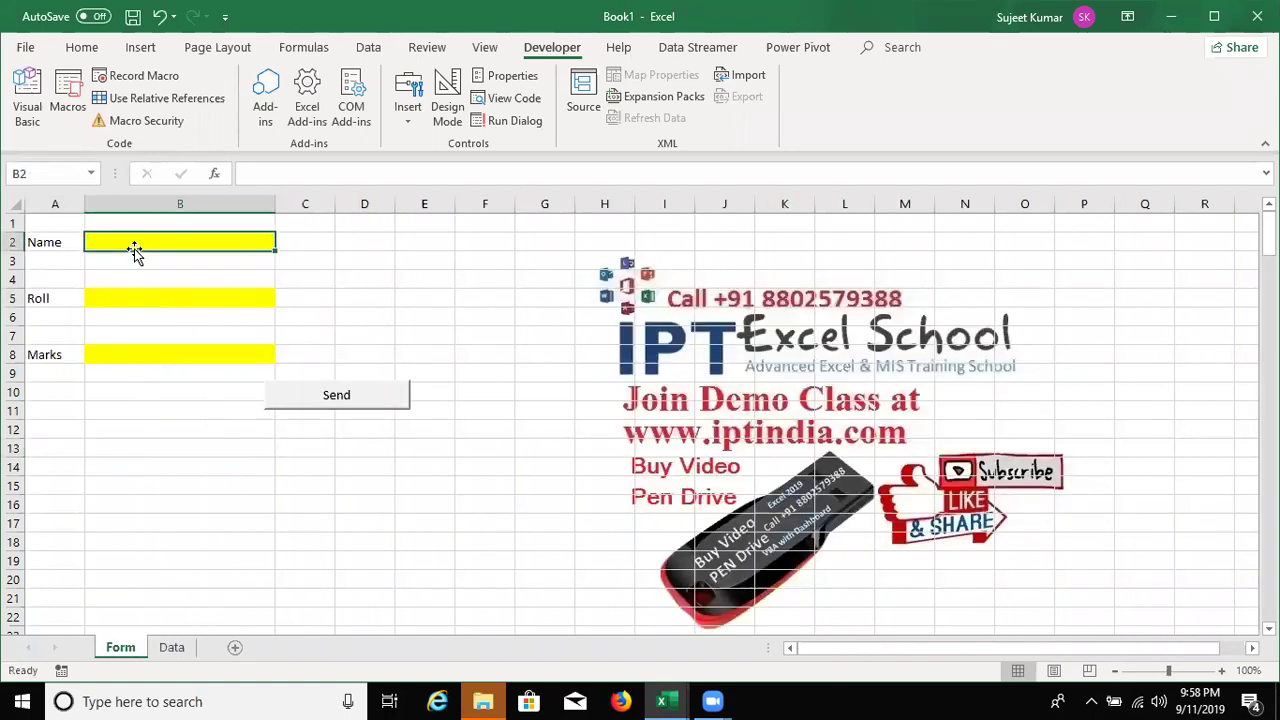
- Enter a student name, roll 2 and marks 65, submit with Send, and dismiss the message
{"action": "type", "text": "Neeraj"}
{"action": "left_click", "coordinate": [138, 294]}
{"action": "type", "text": "2"}
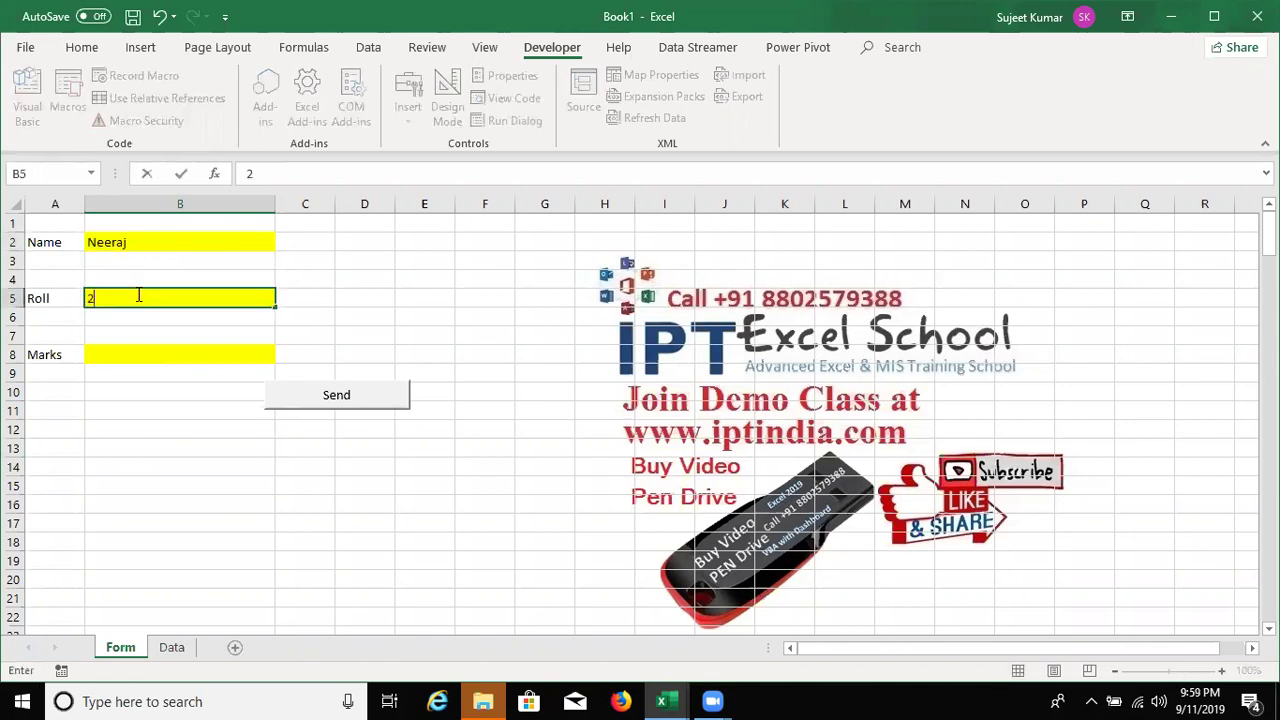
{"action": "left_click", "coordinate": [132, 348]}
{"action": "type", "text": "6"}
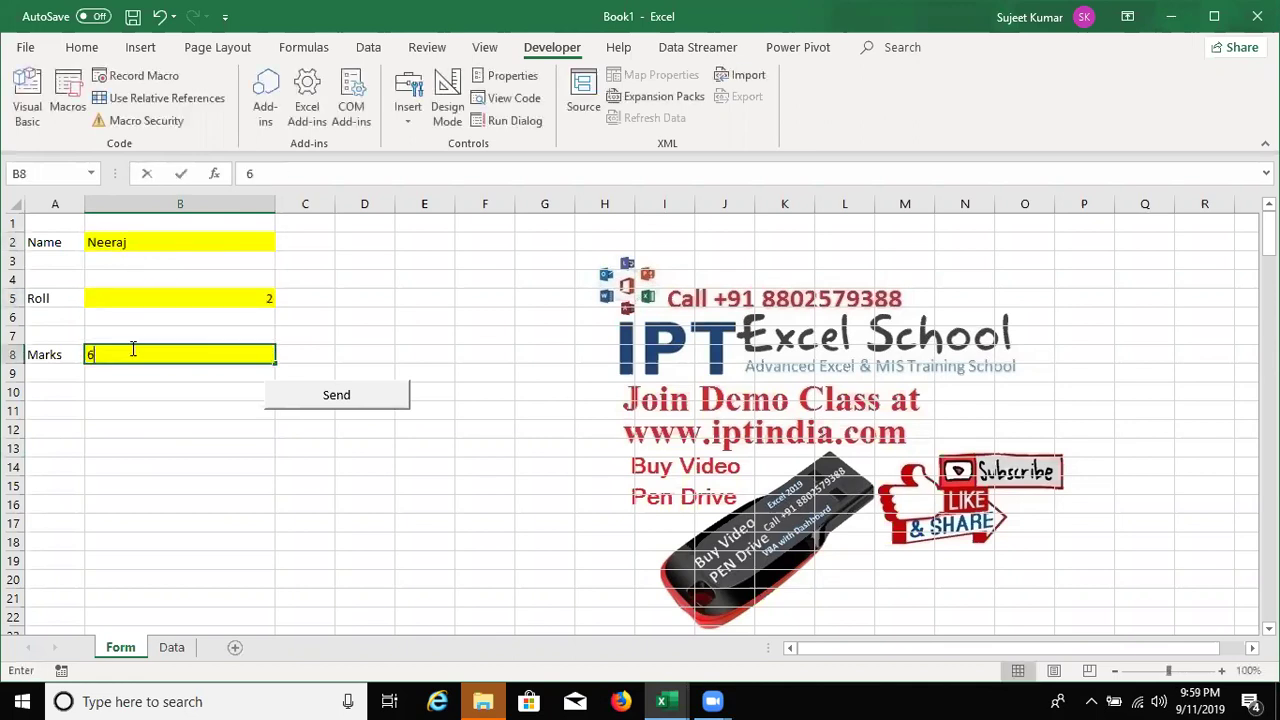
{"action": "type", "text": "5"}
{"action": "left_click", "coordinate": [200, 470]}
{"action": "left_click", "coordinate": [293, 414]}
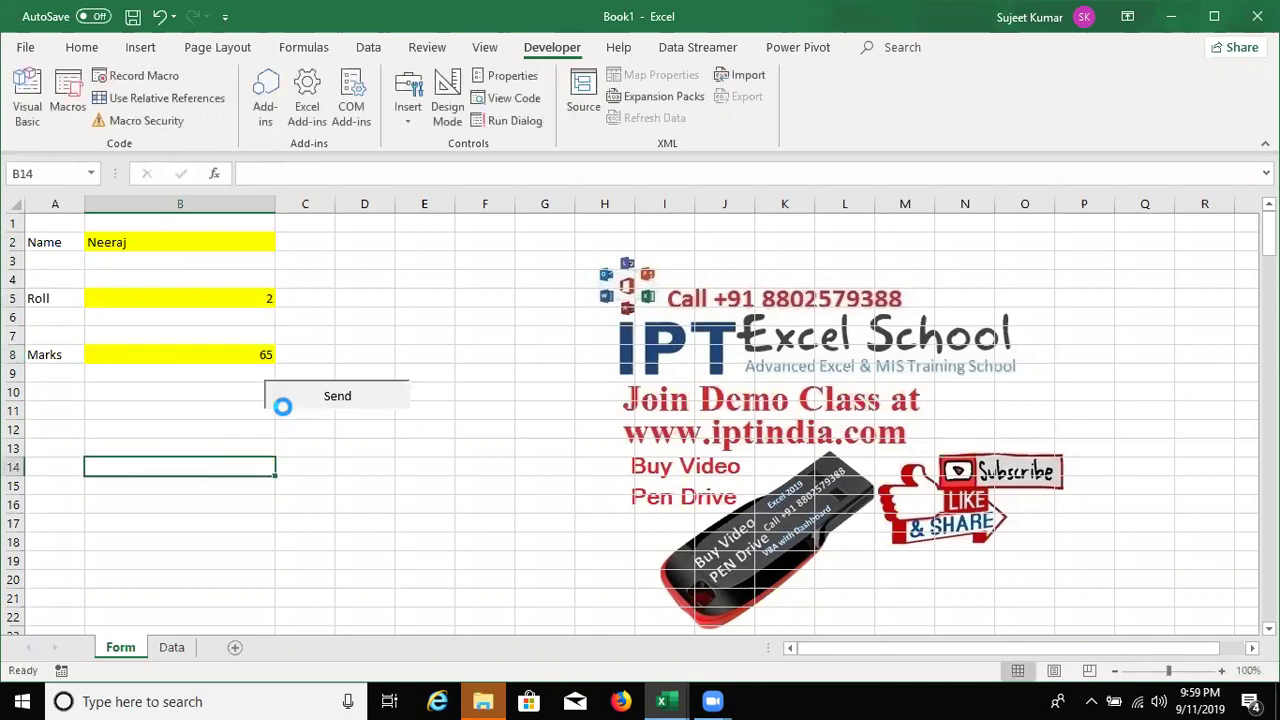
{"action": "left_click", "coordinate": [657, 409]}
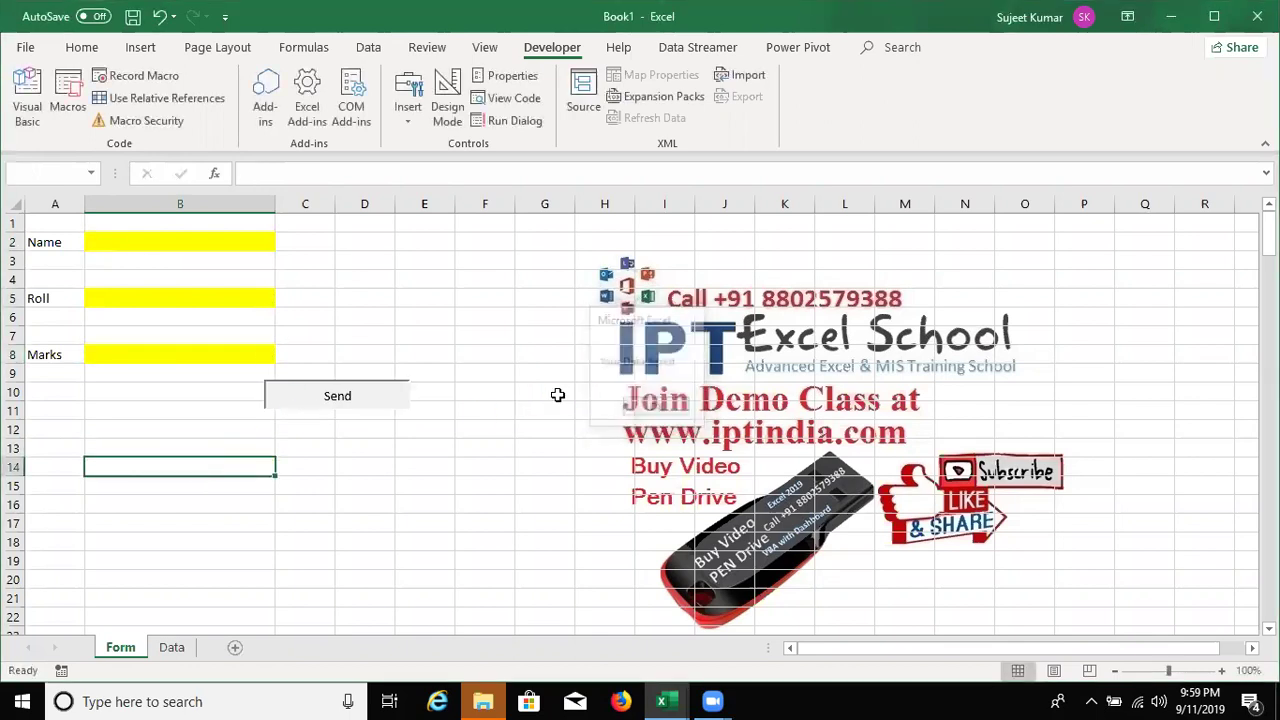
- Open the Data sheet and highlight the new record in row 3
{"action": "left_click", "coordinate": [172, 647]}
{"action": "left_click_drag", "start_coordinate": [227, 263], "coordinate": [371, 263]}
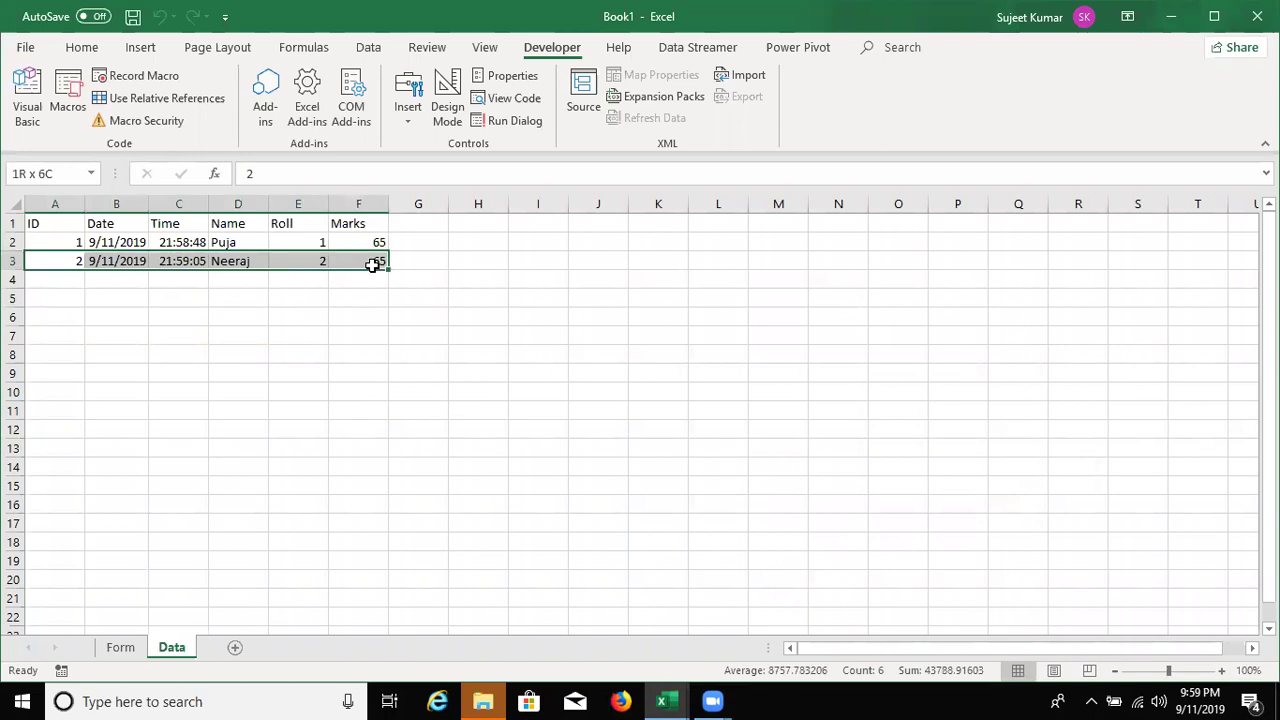
{"action": "left_click", "coordinate": [130, 296]}
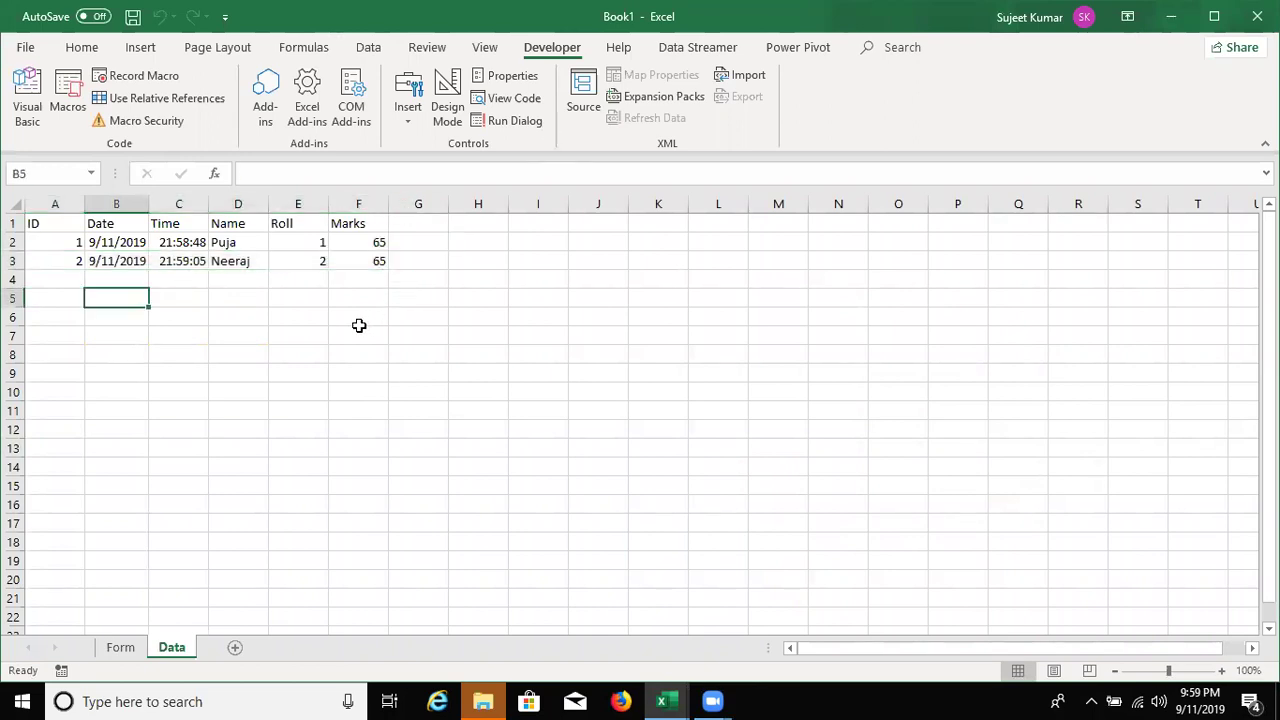
- Submit the form with all fields blank and inspect the incomplete ID 3 row on Data
{"action": "left_click", "coordinate": [120, 647]}
{"action": "left_click", "coordinate": [171, 243]}
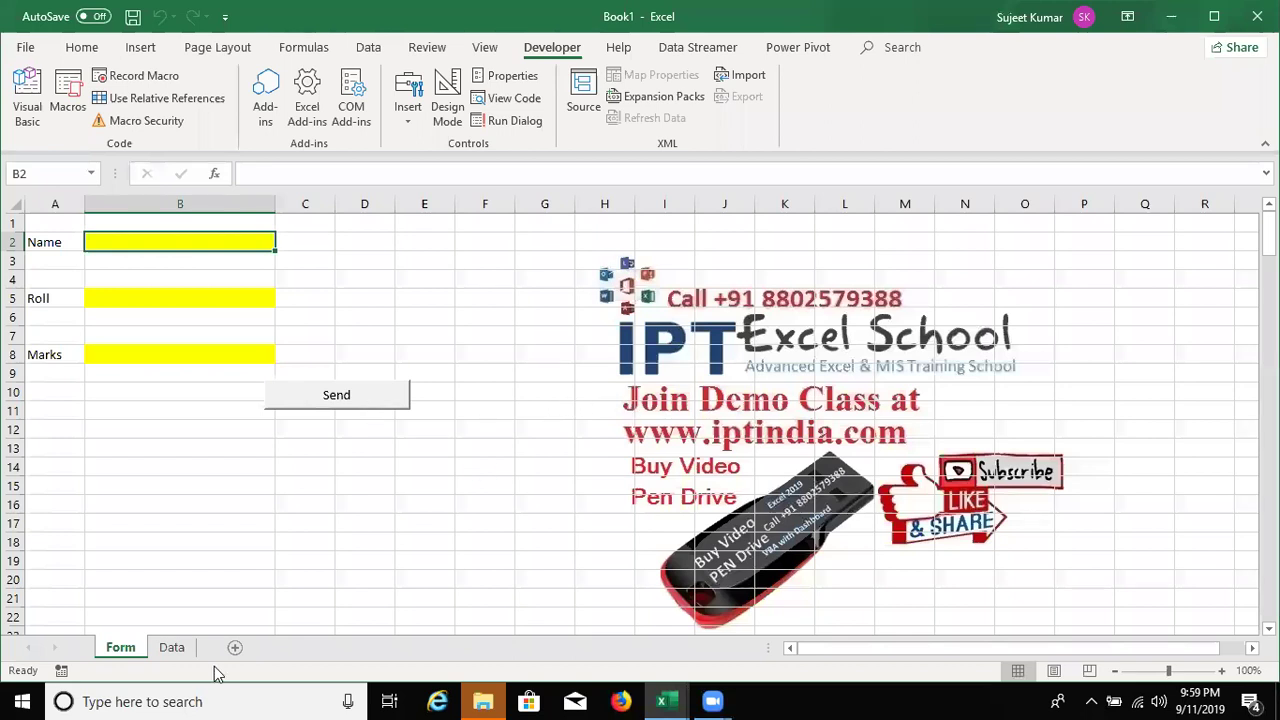
{"action": "left_click", "coordinate": [172, 648]}
{"action": "left_click_drag", "start_coordinate": [77, 284], "coordinate": [184, 280]}
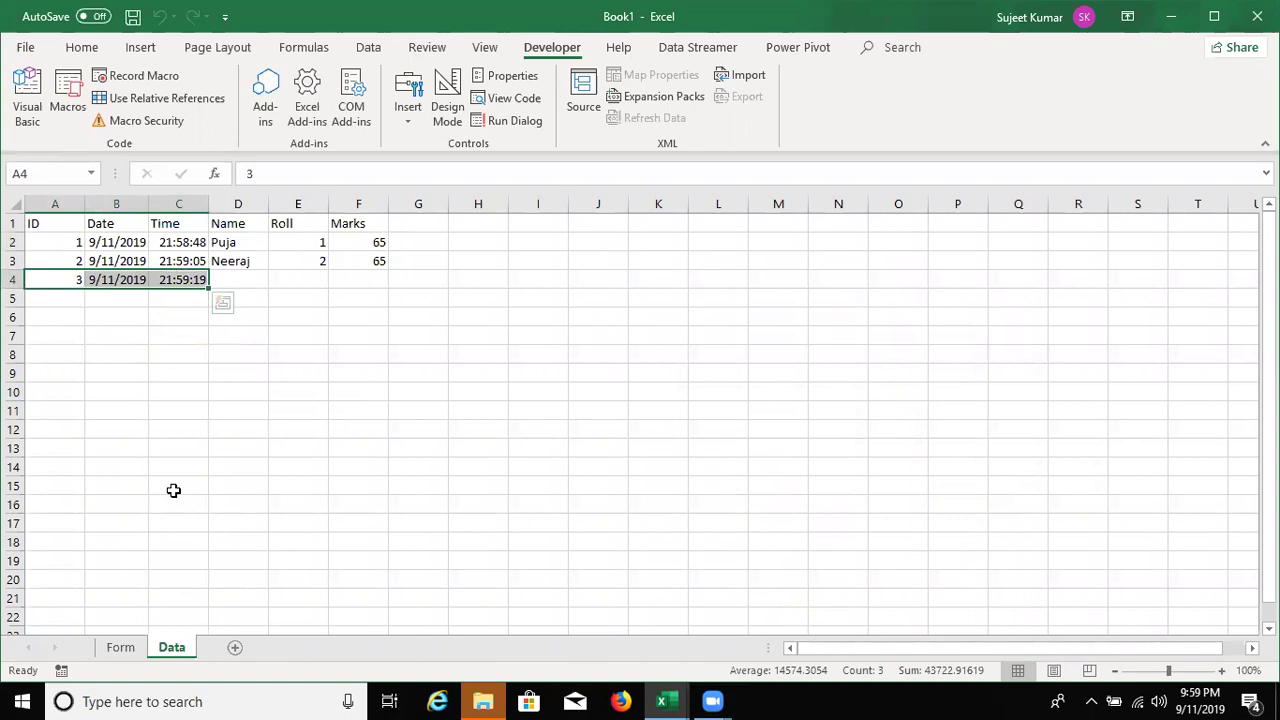
- Back on the Form, point out the empty Marks, Roll and Name cells, then open the VBA editor
{"action": "left_click", "coordinate": [120, 648]}
{"action": "left_click", "coordinate": [183, 348]}
{"action": "left_click", "coordinate": [177, 289]}
{"action": "left_click", "coordinate": [177, 241]}
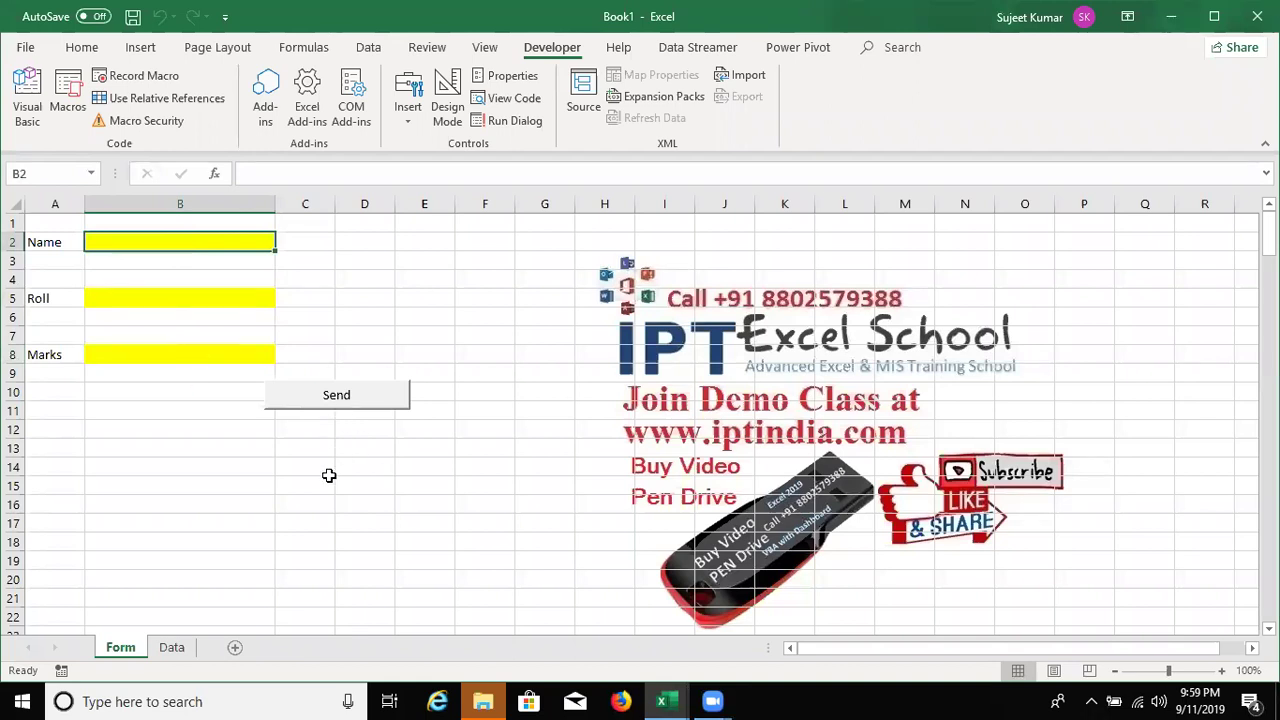
{"action": "key", "text": "alt+F11"}
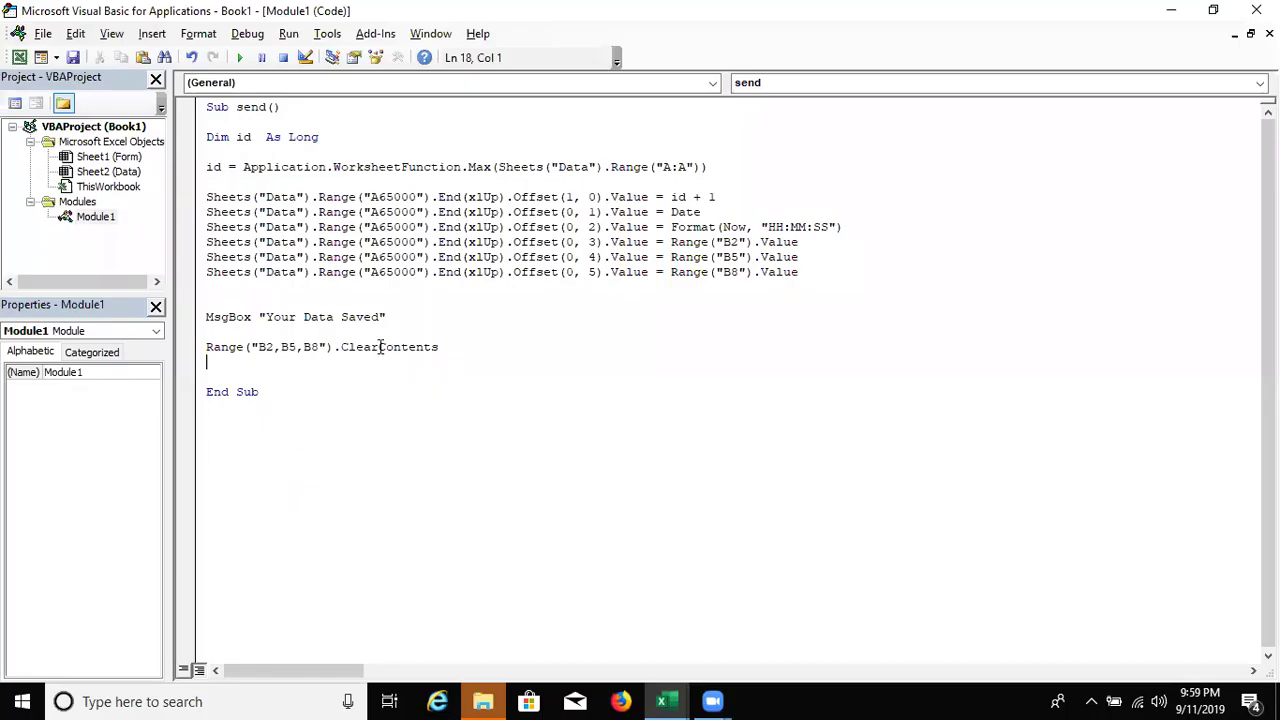
- Insert blank lines above Dim id and begin the If test with Range("B5").Value
{"action": "left_click", "coordinate": [210, 145]}
{"action": "key", "text": "Return"}
{"action": "key", "text": "Return"}
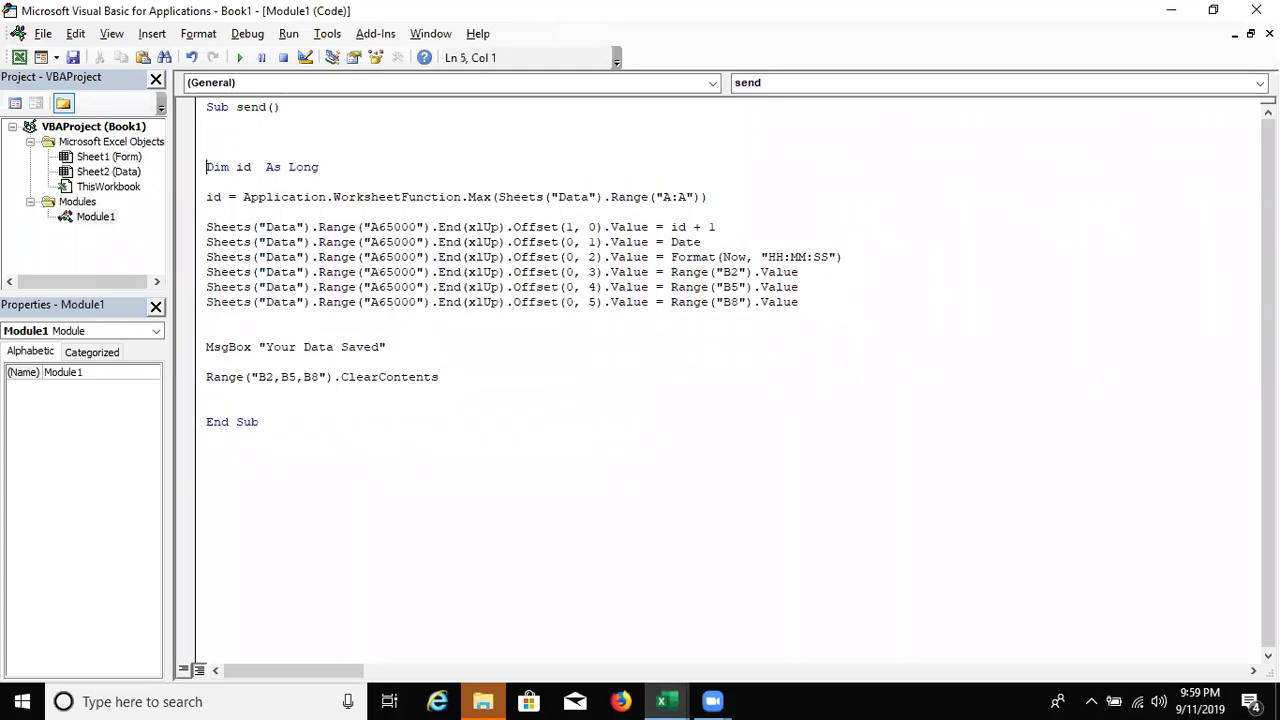
{"action": "key", "text": "Return"}
{"action": "key", "text": "Return"}
{"action": "key", "text": "Return"}
{"action": "key", "text": "Up"}
{"action": "key", "text": "Up"}
{"action": "key", "text": "Up"}
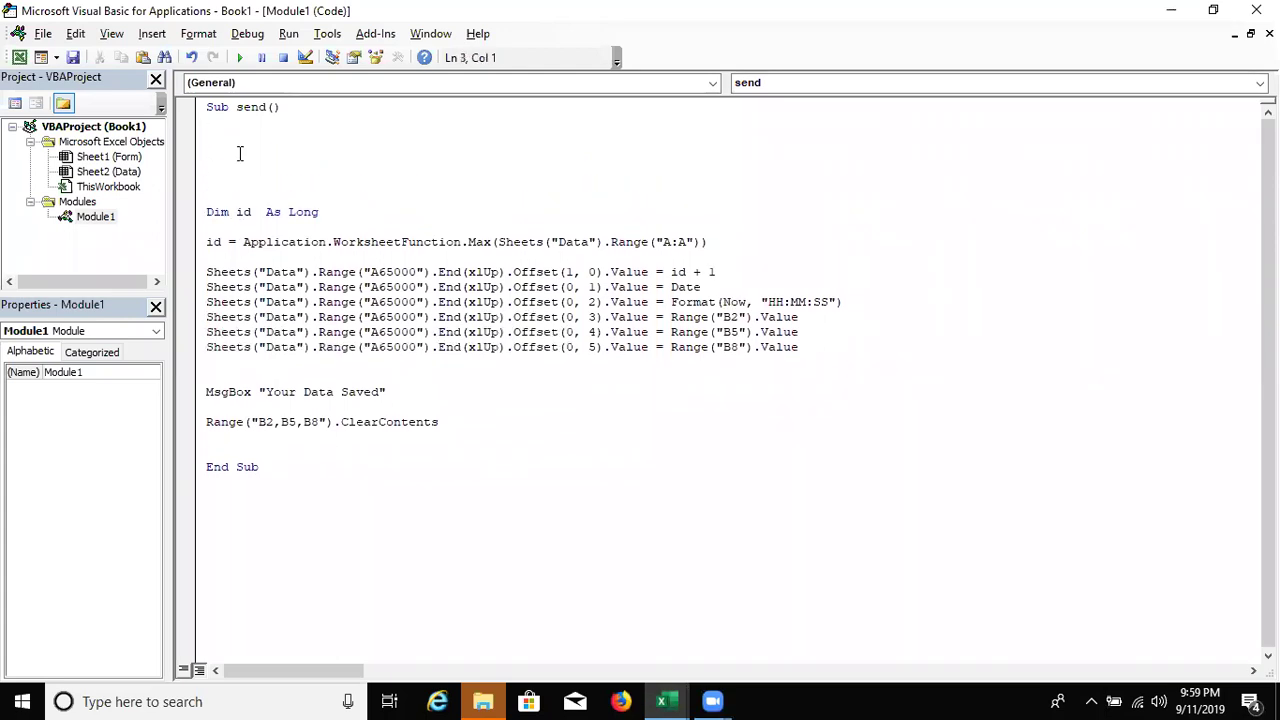
{"action": "type", "text": "ifrange("}
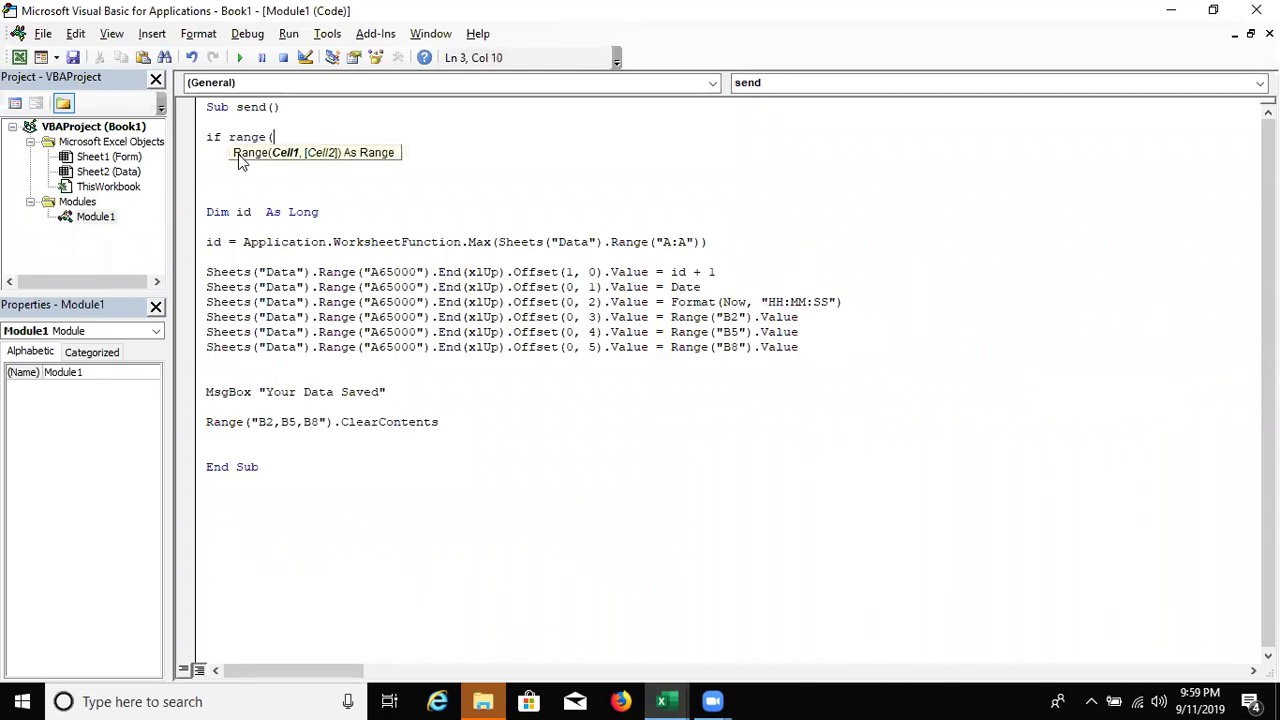
{"action": "type", "text": "\"B5\")."}
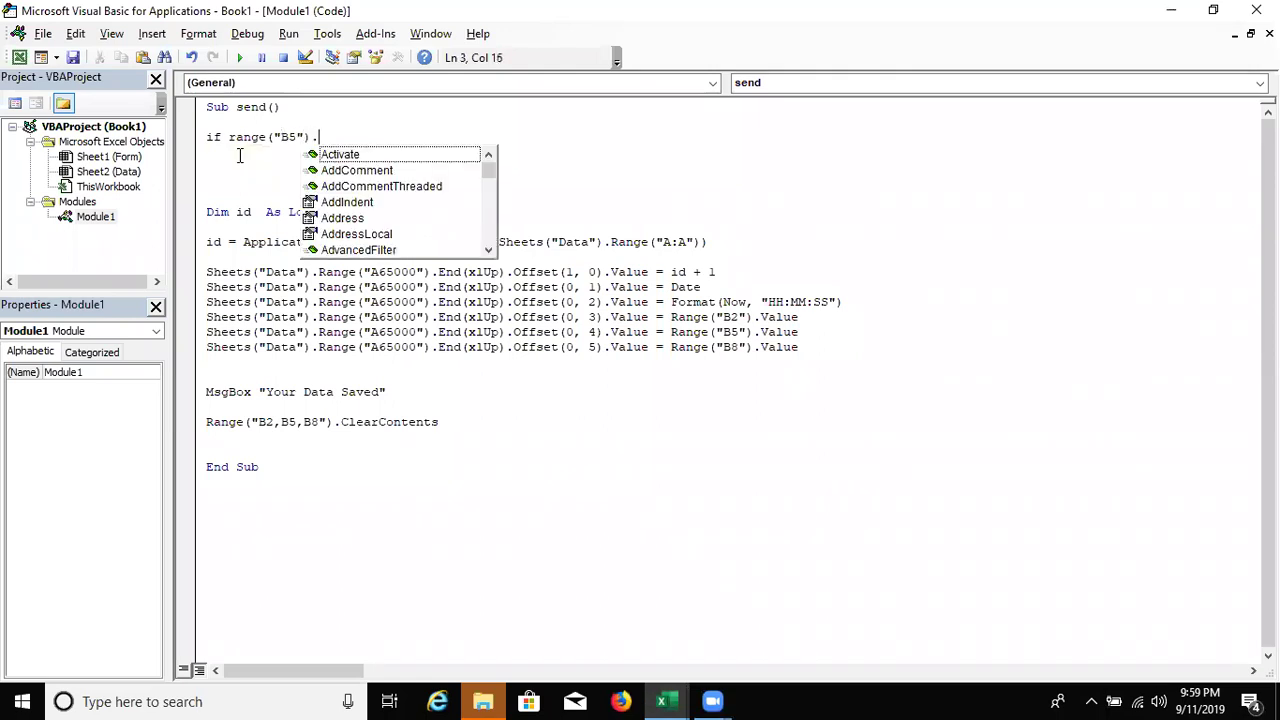
{"action": "type", "text": "valu"}
{"action": "key", "text": "Tab"}
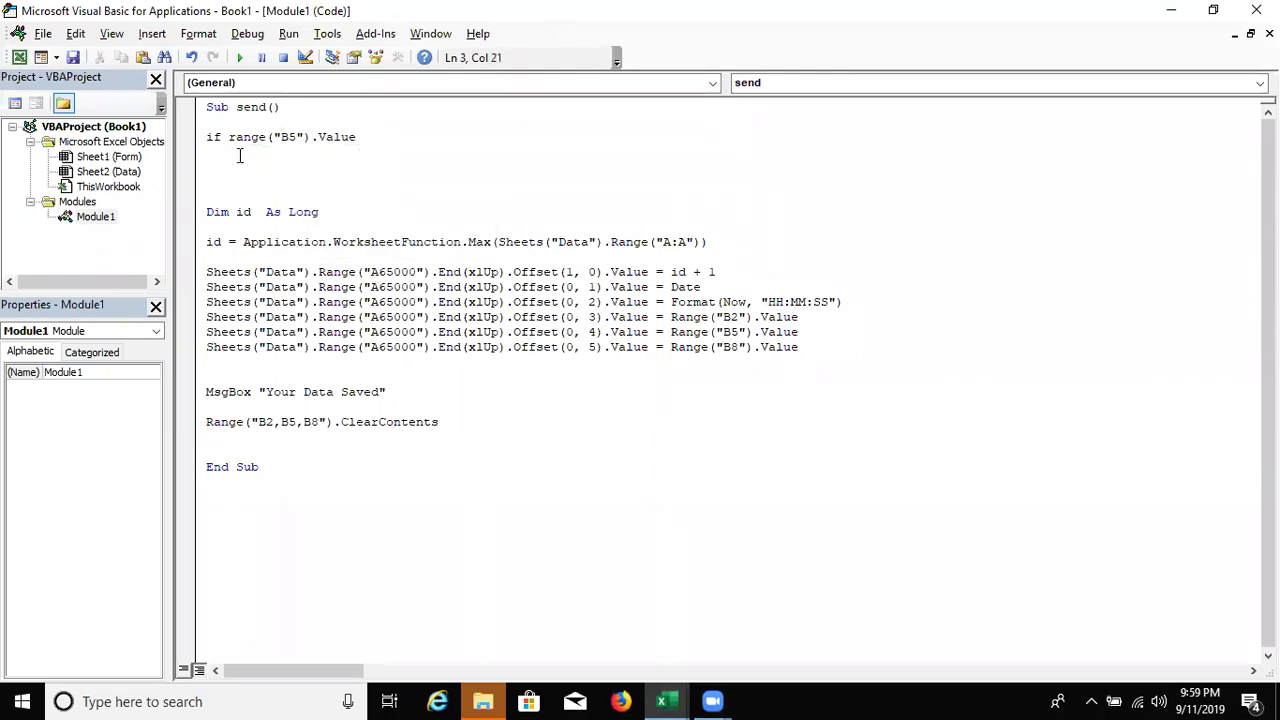
- Complete the condition: B5, B2 or B8 equal to 0, ending with Then
{"action": "type", "text": "=0"}
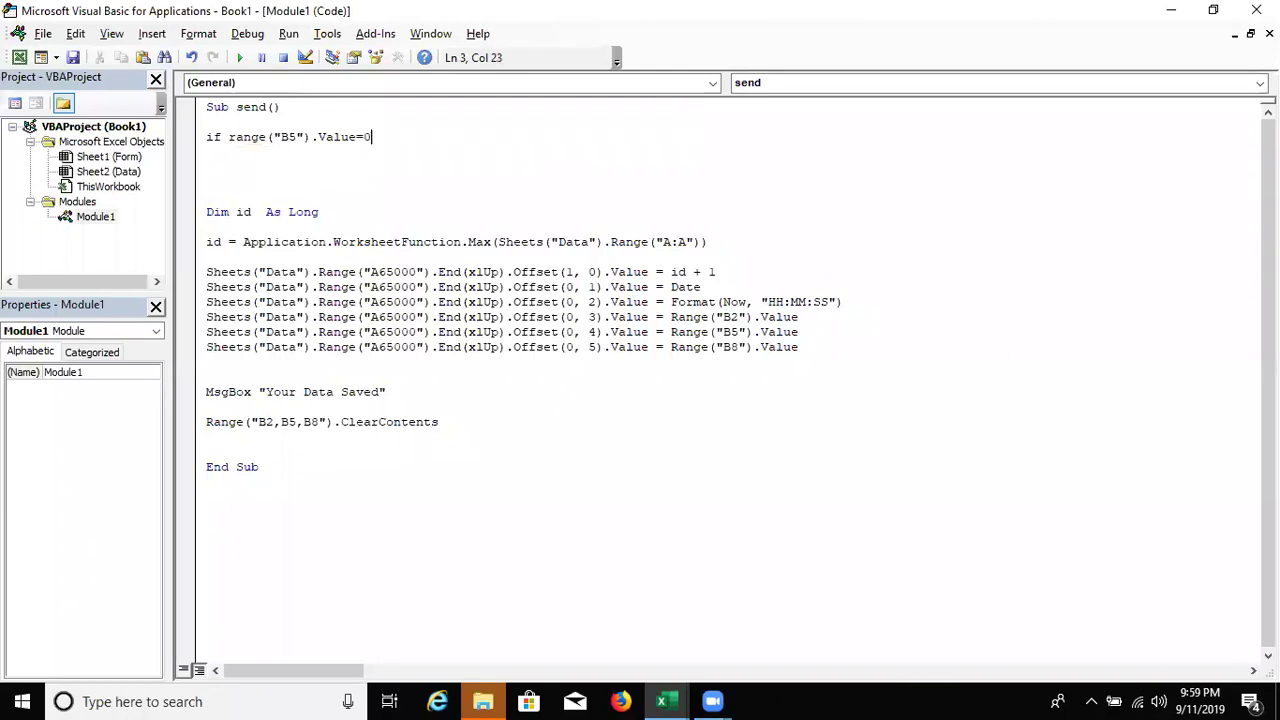
{"action": "type", "text": " or "}
{"action": "type", "text": "range"}
{"action": "type", "text": "(\"B8"}
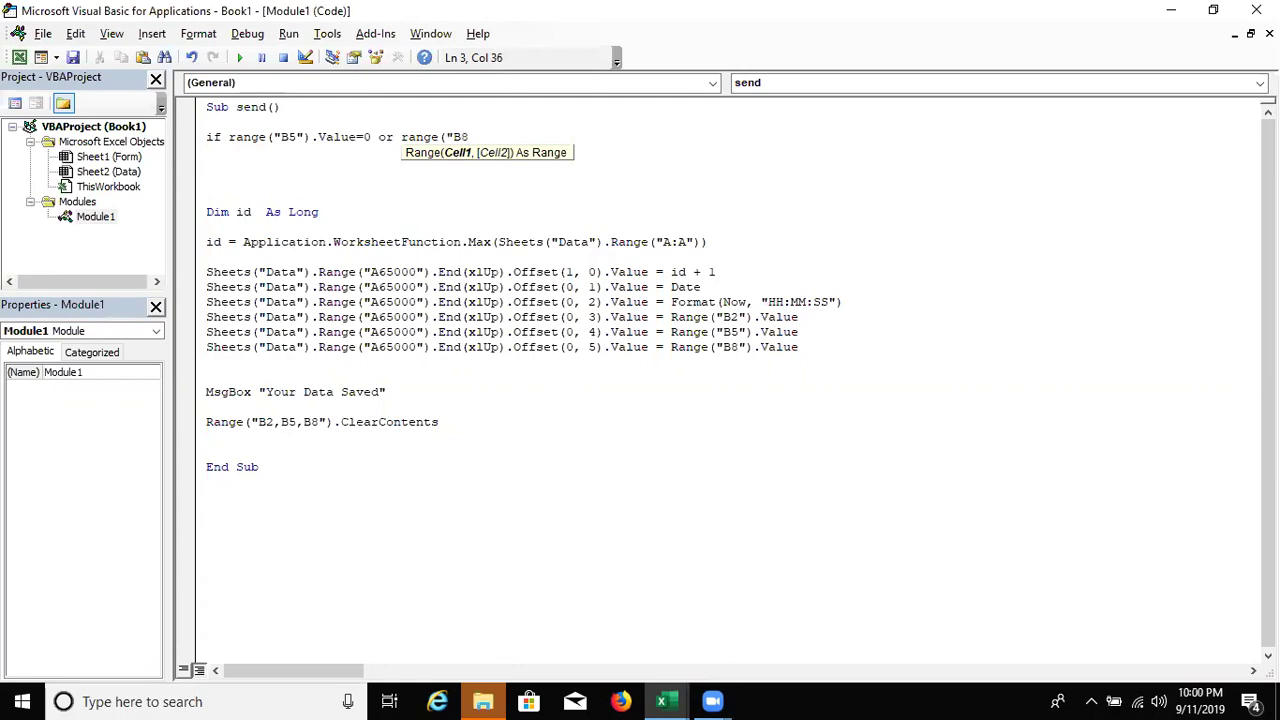
{"action": "key", "text": "BackSpace"}
{"action": "type", "text": "2\""}
{"action": "type", "text": ").v"}
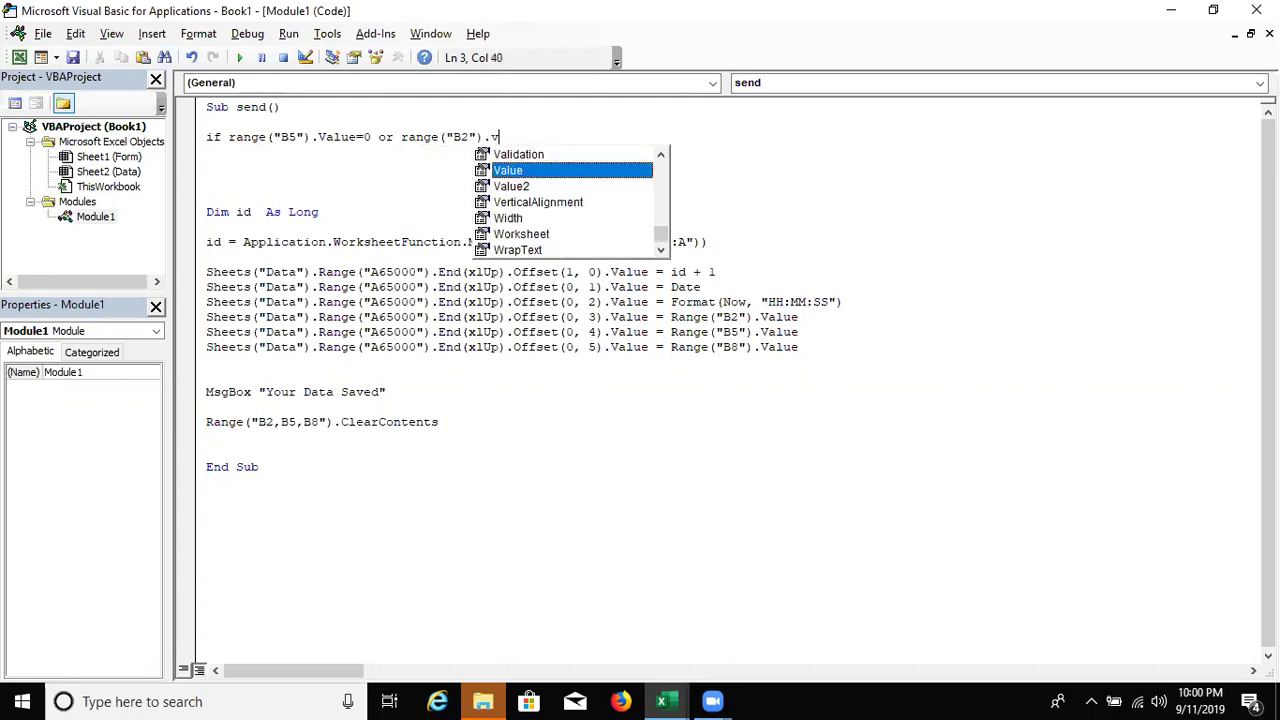
{"action": "key", "text": "Tab"}
{"action": "type", "text": "=0"}
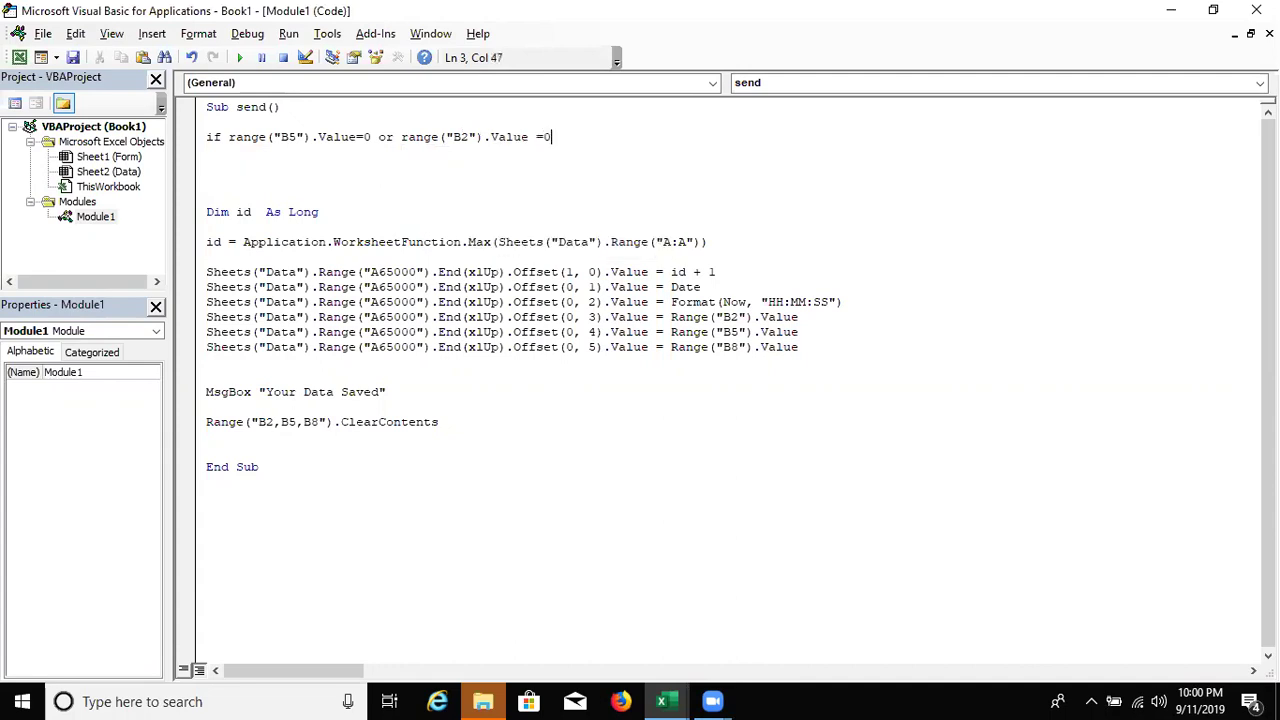
{"action": "type", "text": " then"}
{"action": "key", "text": "BackSpace"}
{"action": "key", "text": "BackSpace"}
{"action": "key", "text": "BackSpace"}
{"action": "key", "text": "BackSpace"}
{"action": "key", "text": "BackSpace"}
{"action": "type", "text": "or r"}
{"action": "type", "text": "(\"B8).v"}
{"action": "key", "text": "Tab"}
{"action": "type", "text": "=0 then"}
{"action": "key", "text": "Return"}
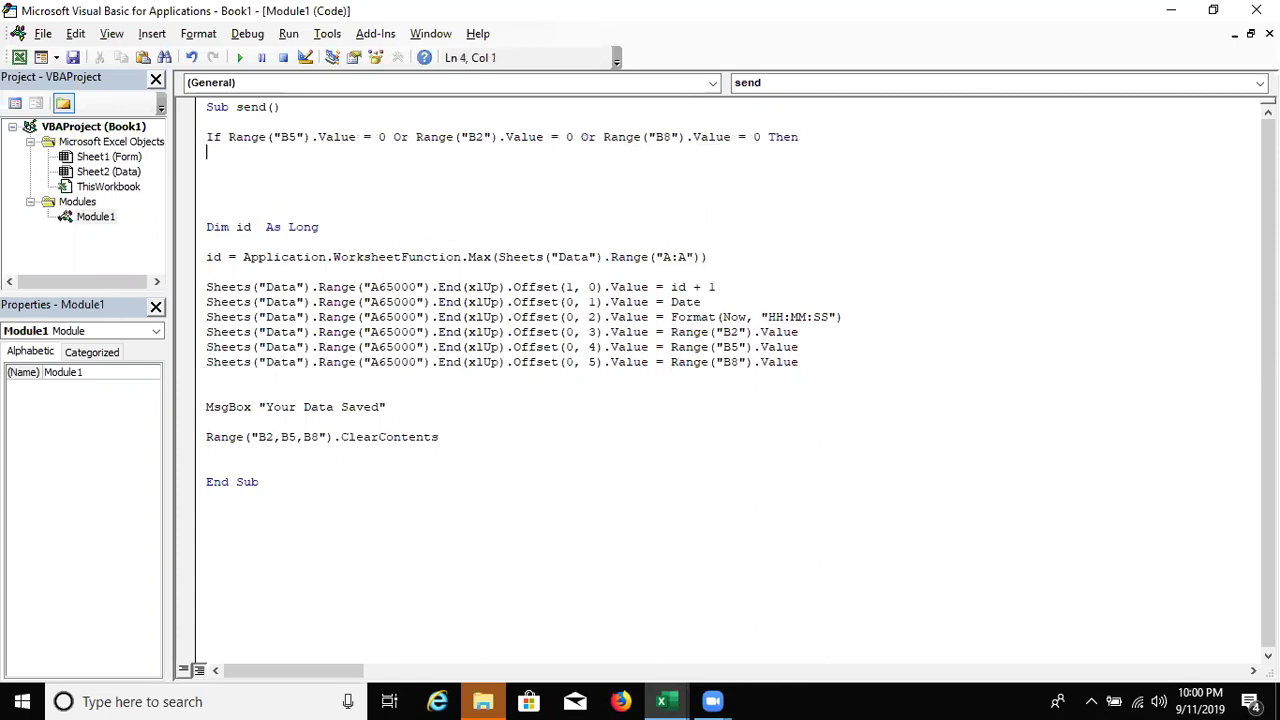
- Add MsgBox "Please Filled All Details" under the If line
{"action": "type", "text": "msg"}
{"action": "type", "text": "box \"{"}
{"action": "key", "text": "BackSpace"}
{"action": "type", "text": "Please Filled All"}
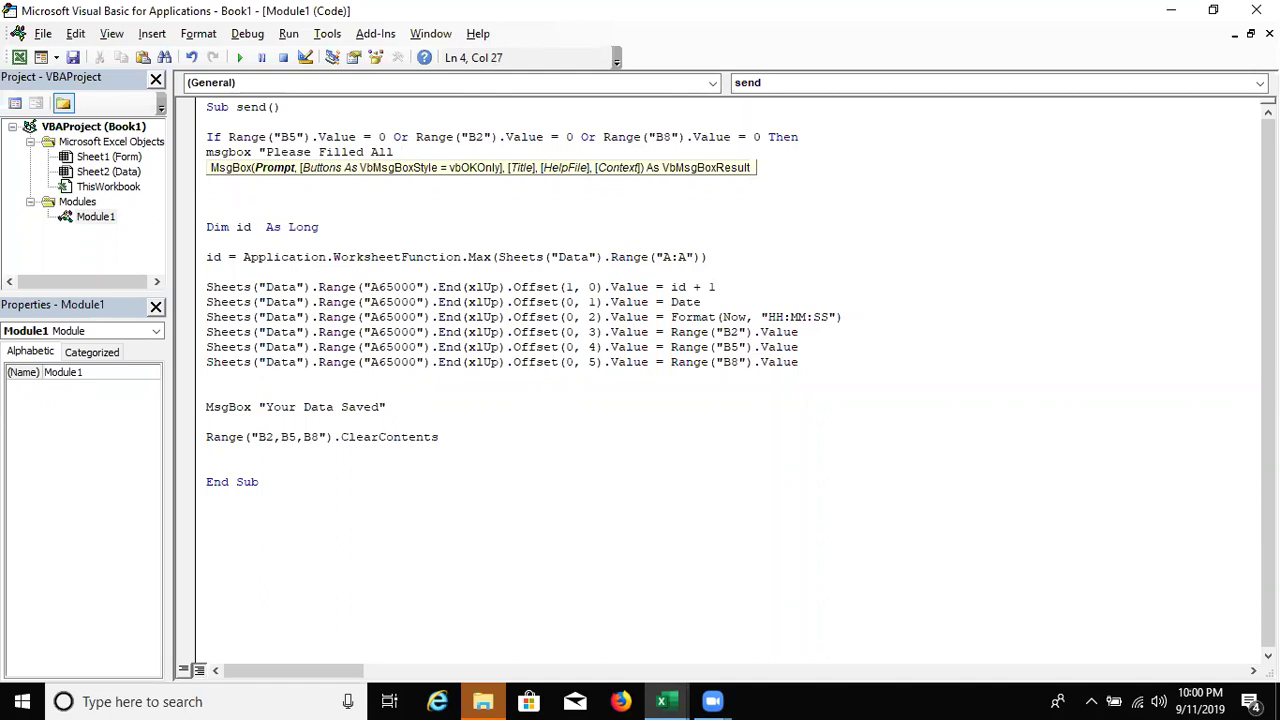
{"action": "type", "text": "Details\""}
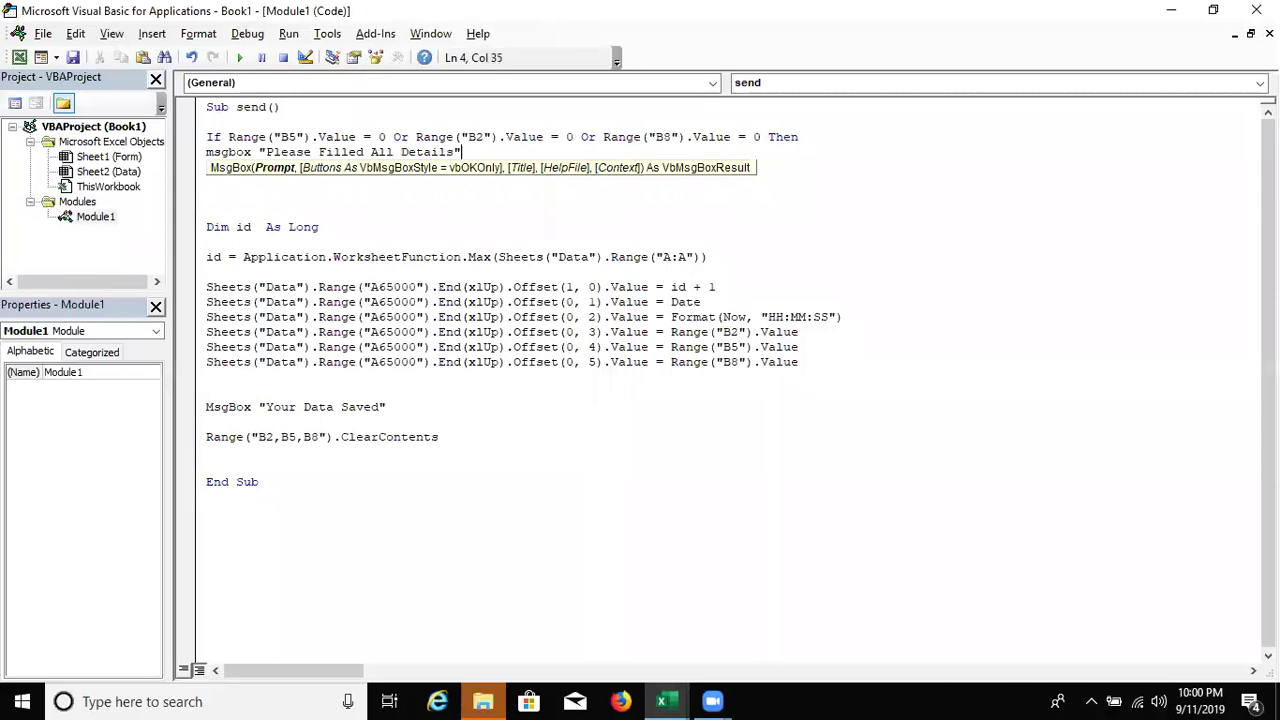
{"action": "key", "text": "Return"}
- Add Exit Sub and End If to close the empty-field guard, then return to Excel
{"action": "type", "text": "ex"}
{"action": "type", "text": "t sub"}
{"action": "key", "text": "Return"}
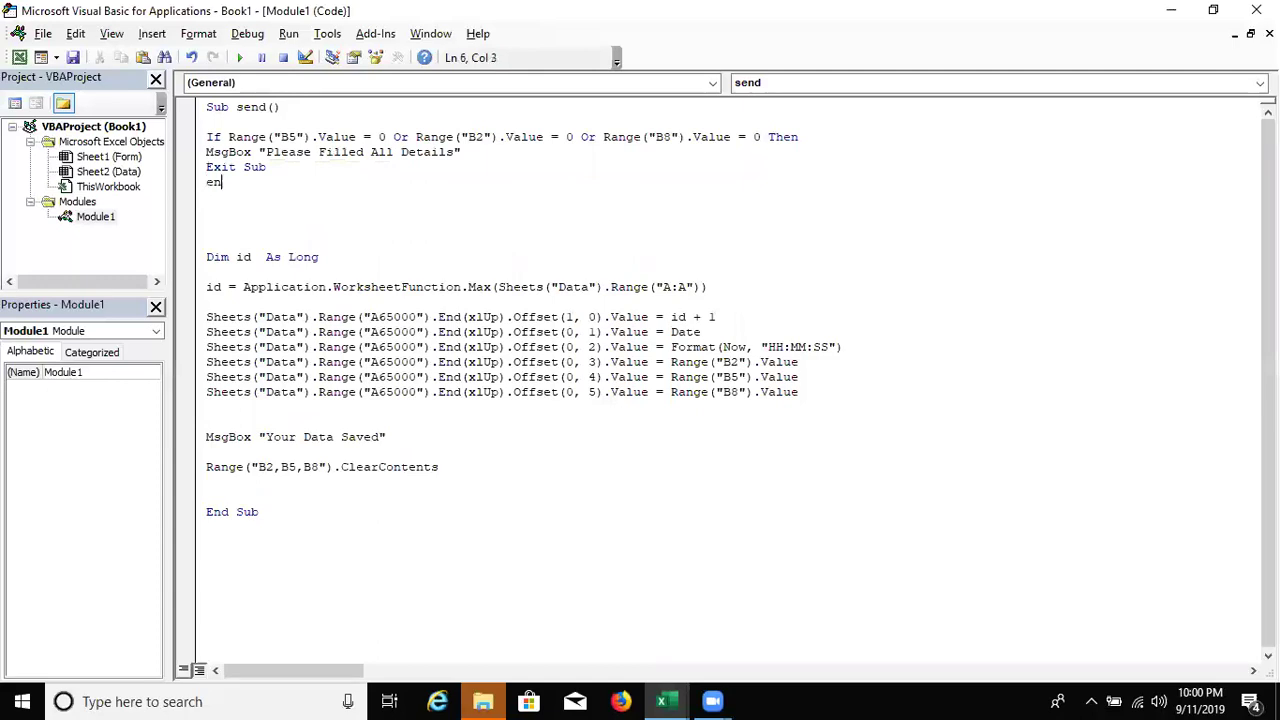
{"action": "type", "text": "end i"}
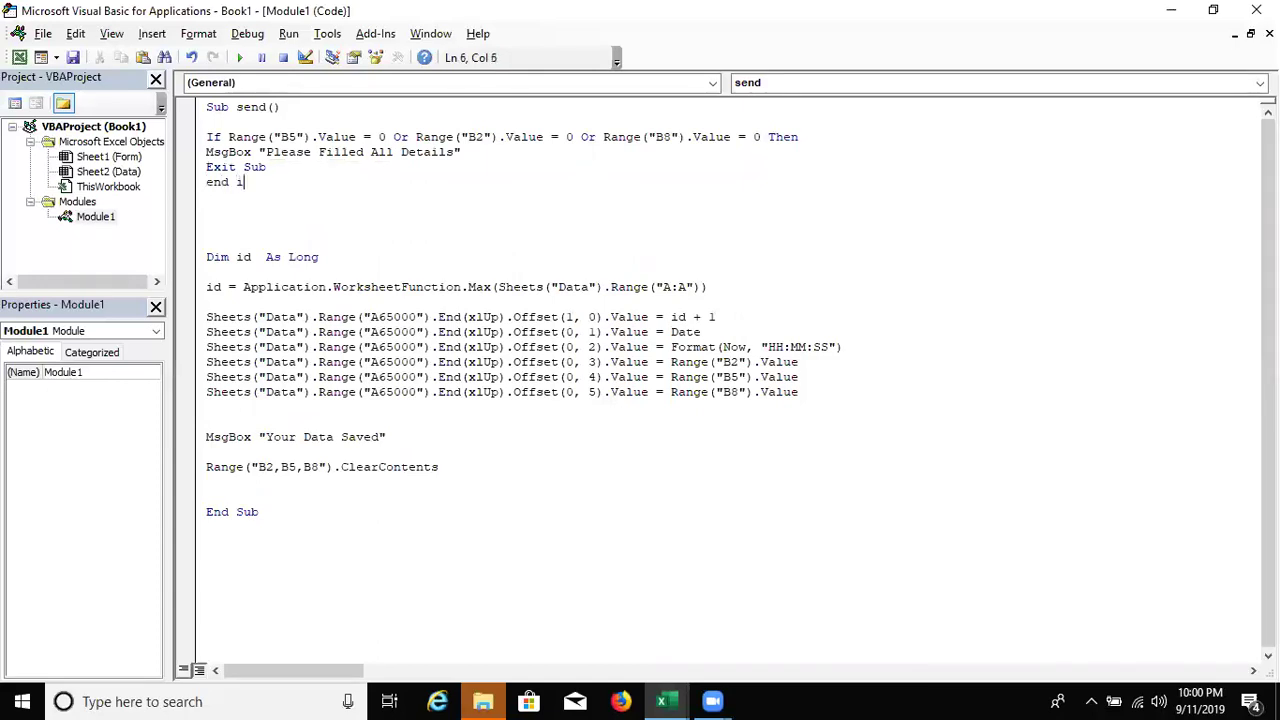
{"action": "type", "text": "f"}
{"action": "key", "text": "Return"}
{"action": "key", "text": "Down"}
{"action": "key", "text": "Home"}
{"action": "key", "text": "shift+Down"}
{"action": "key", "text": "shift+Down"}
{"action": "key", "text": "Right"}
{"action": "key", "text": "alt+F11"}
- Test Send with an empty form, dismiss the fill-in warning, and confirm Data gained no row
{"action": "left_click", "coordinate": [330, 400]}
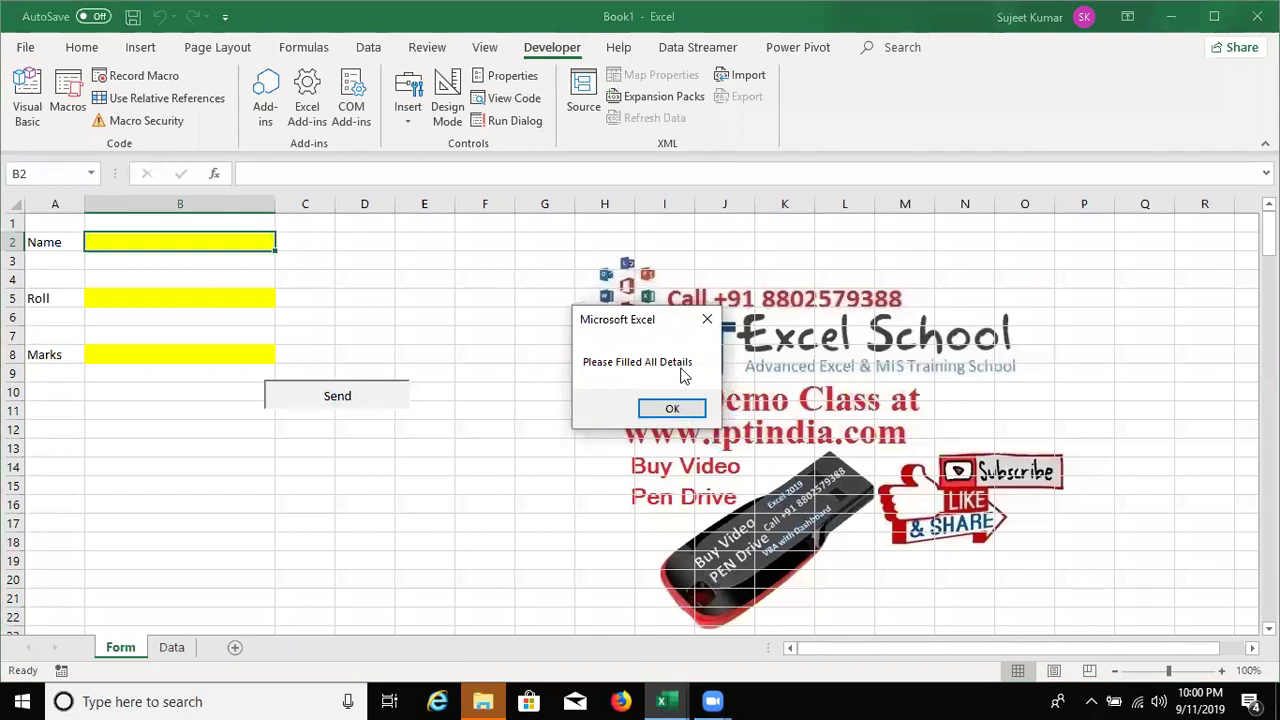
{"action": "left_click", "coordinate": [668, 408]}
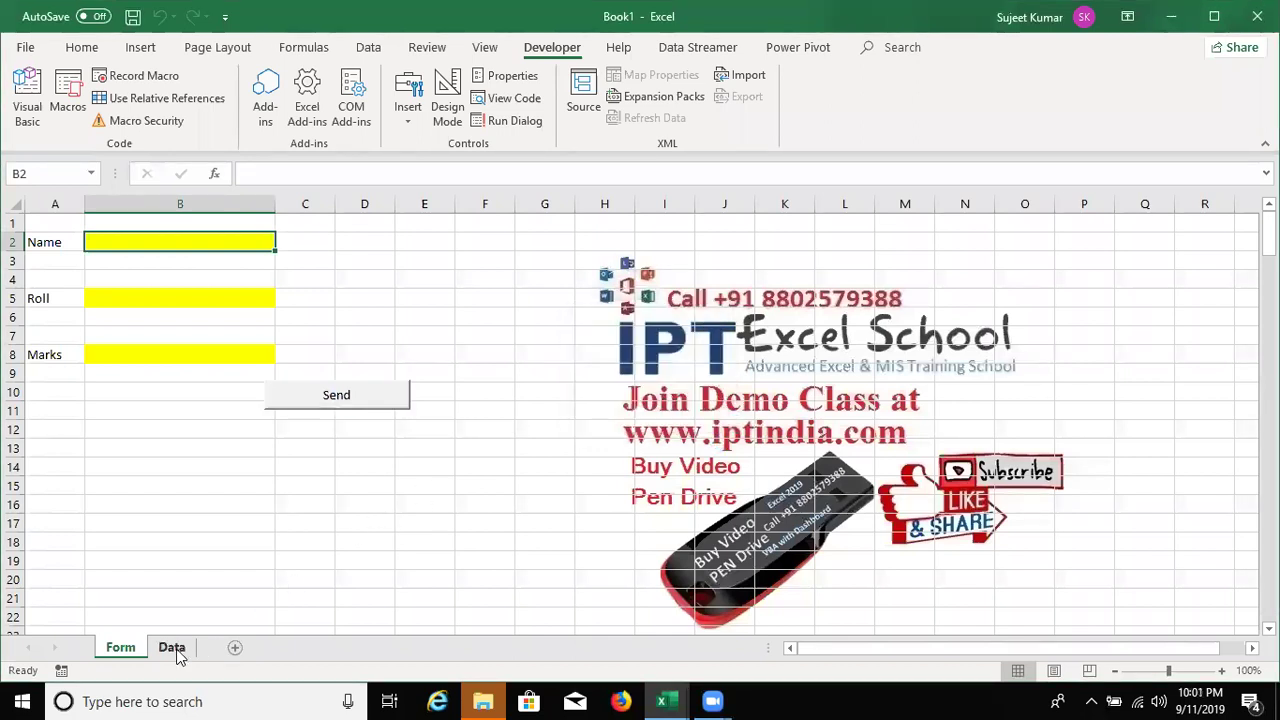
{"action": "left_click", "coordinate": [172, 648]}
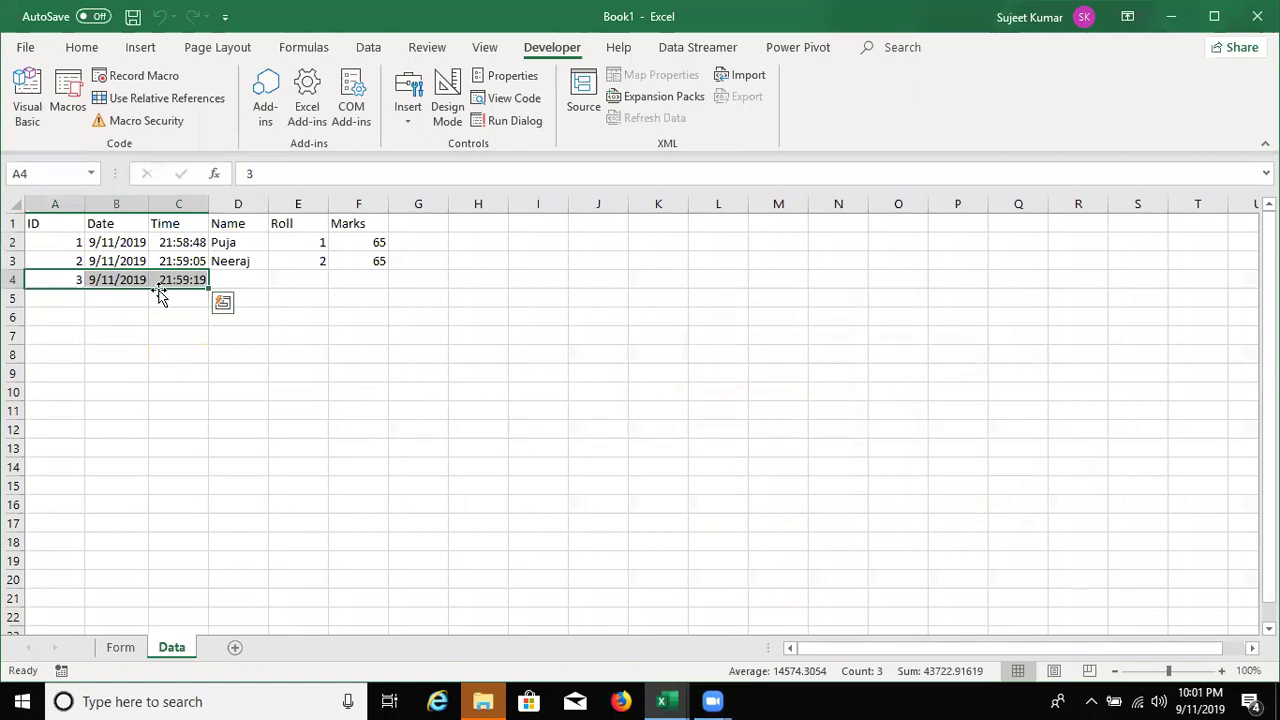
{"action": "left_click", "coordinate": [110, 648]}
- Repeat the empty submission, review the Data records, and reopen the VBA editor
{"action": "left_click", "coordinate": [310, 403]}
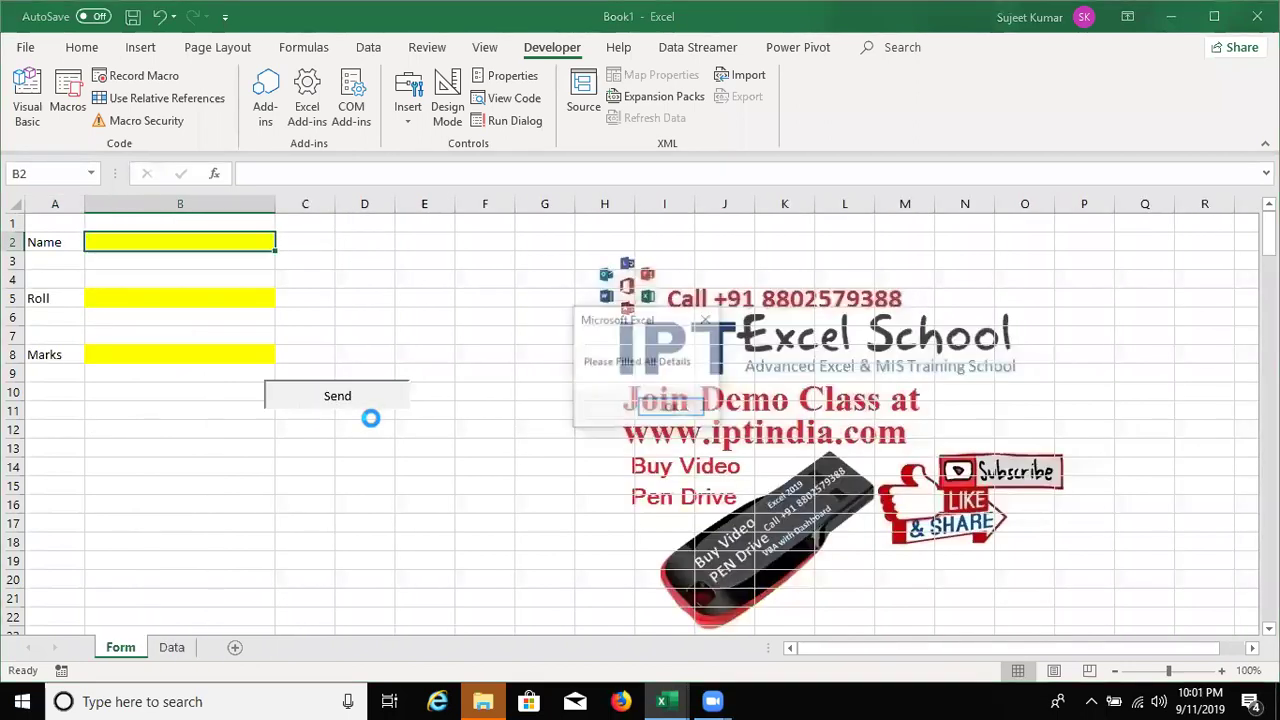
{"action": "left_click", "coordinate": [666, 410]}
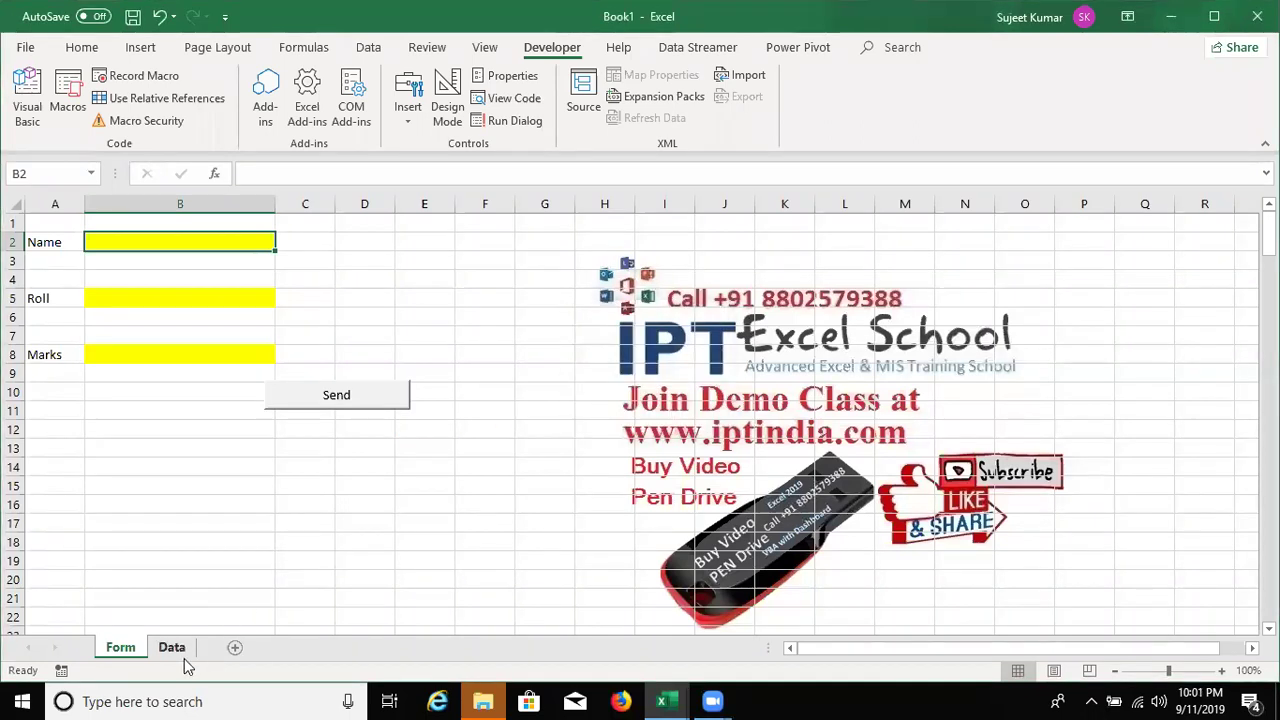
{"action": "left_click", "coordinate": [178, 648]}
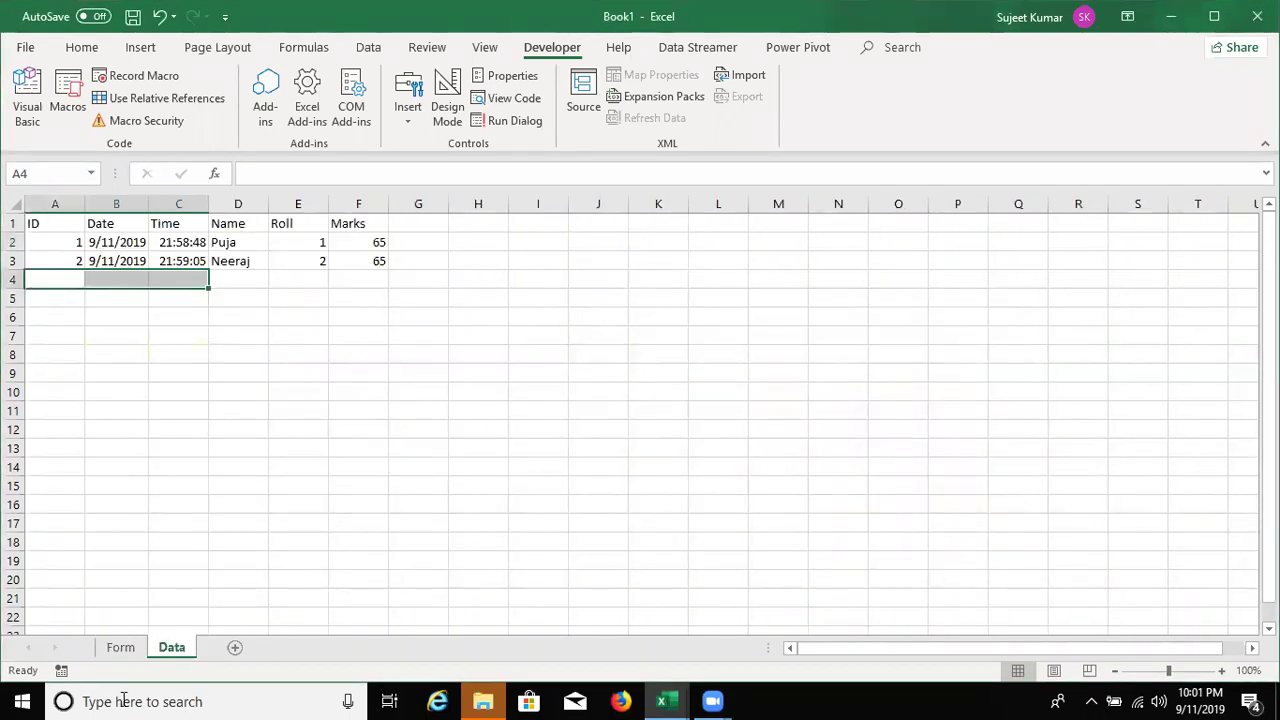
{"action": "left_click", "coordinate": [120, 648]}
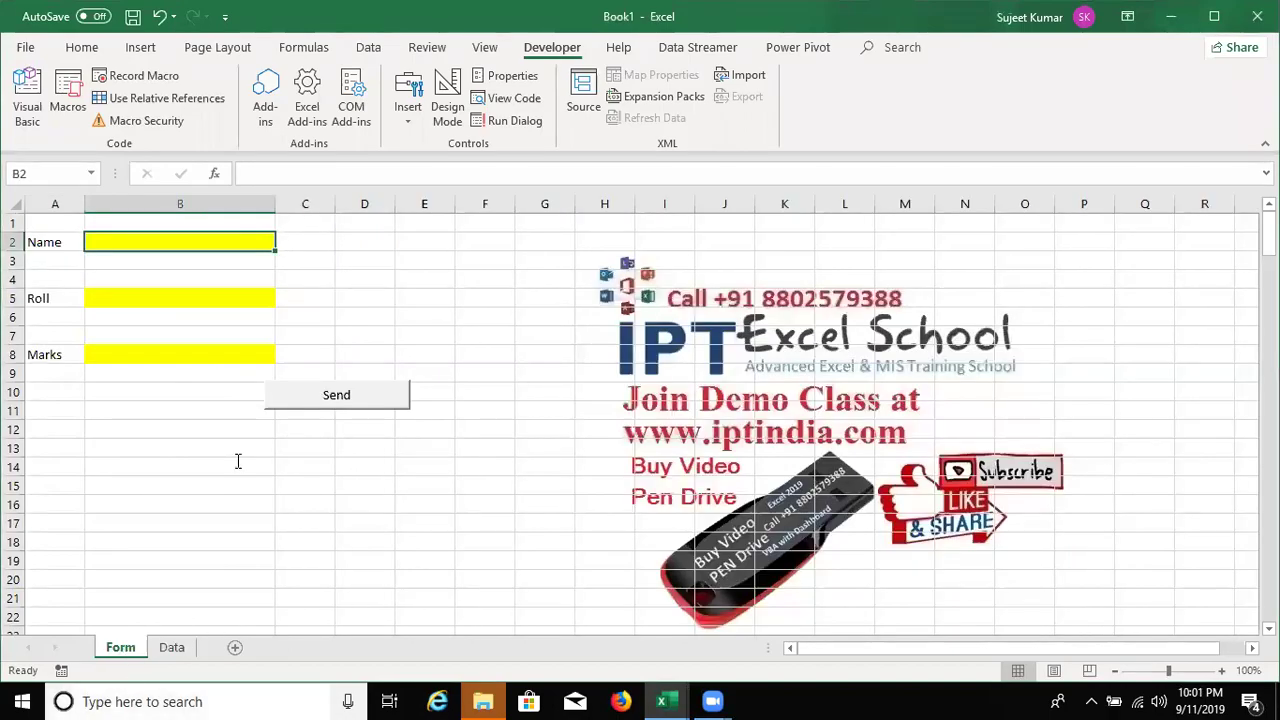
{"action": "key", "text": "alt+F11"}
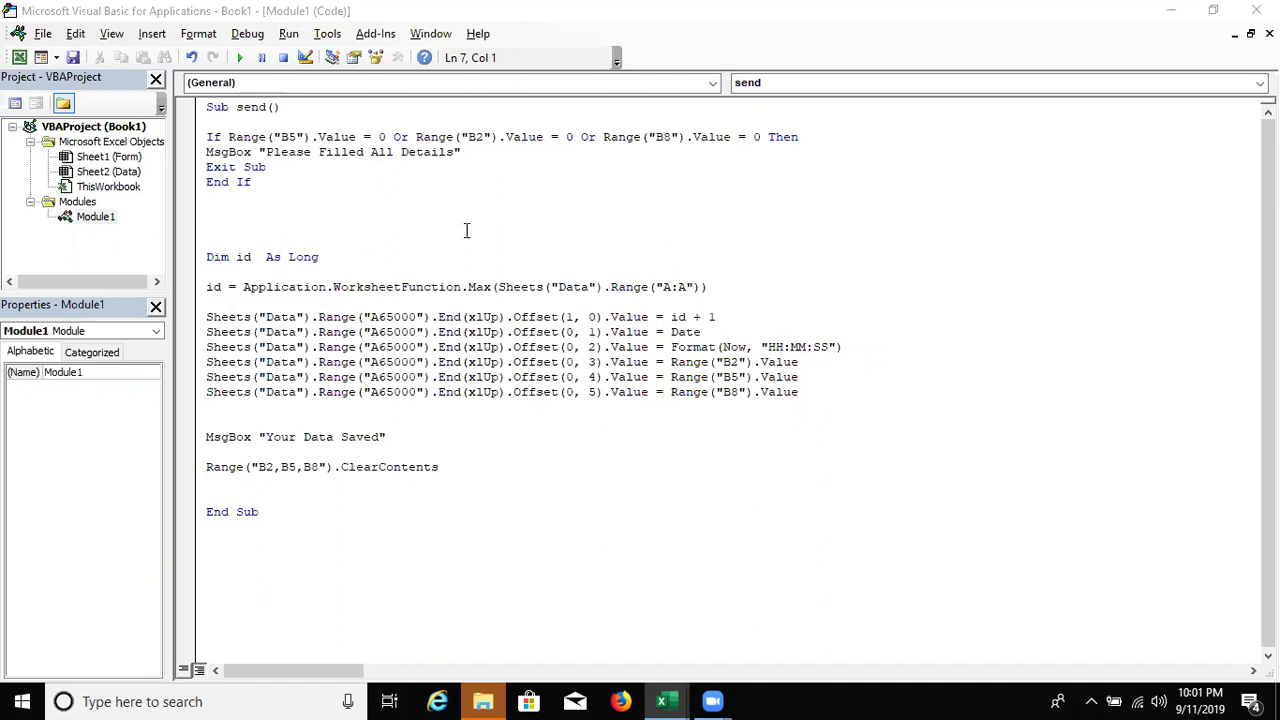
- Add a blank line after the first If block and check the Marks cell B8 in the workbook
{"action": "left_click", "coordinate": [358, 196]}
{"action": "key", "text": "Return"}
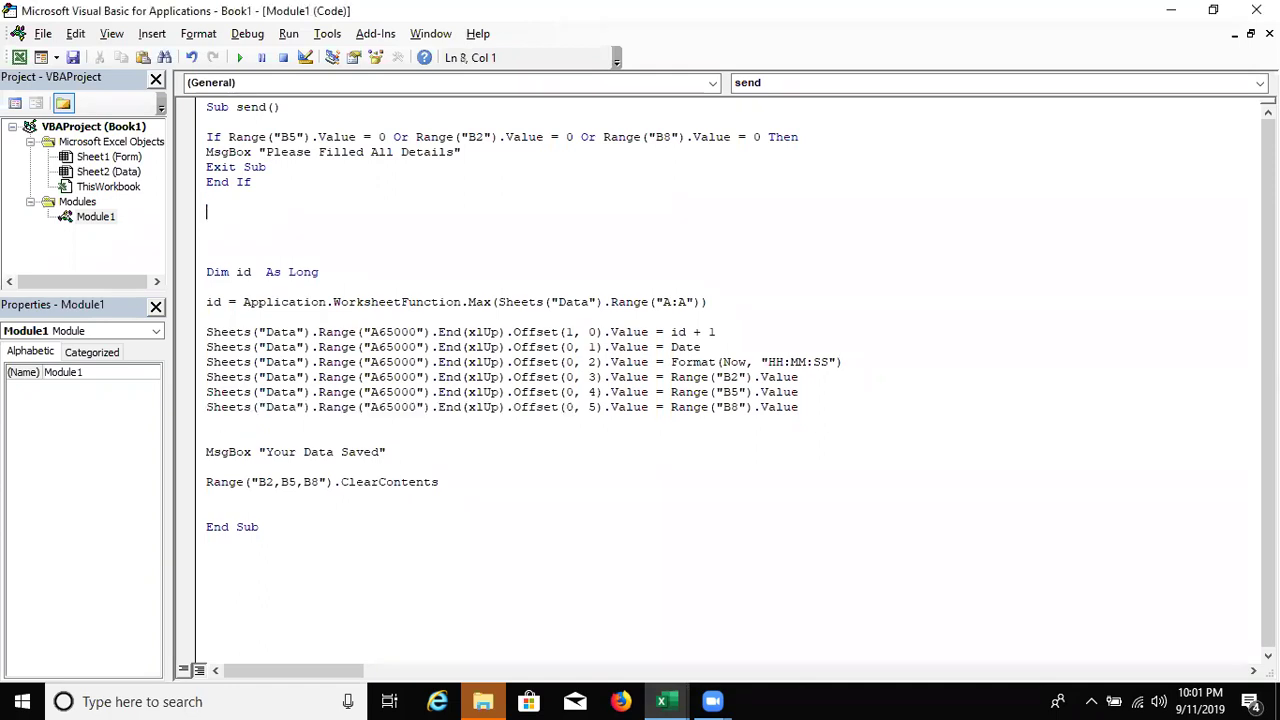
{"action": "key", "text": "alt+Tab"}
{"action": "key", "text": "alt+Tab"}
{"action": "left_click", "coordinate": [140, 355]}
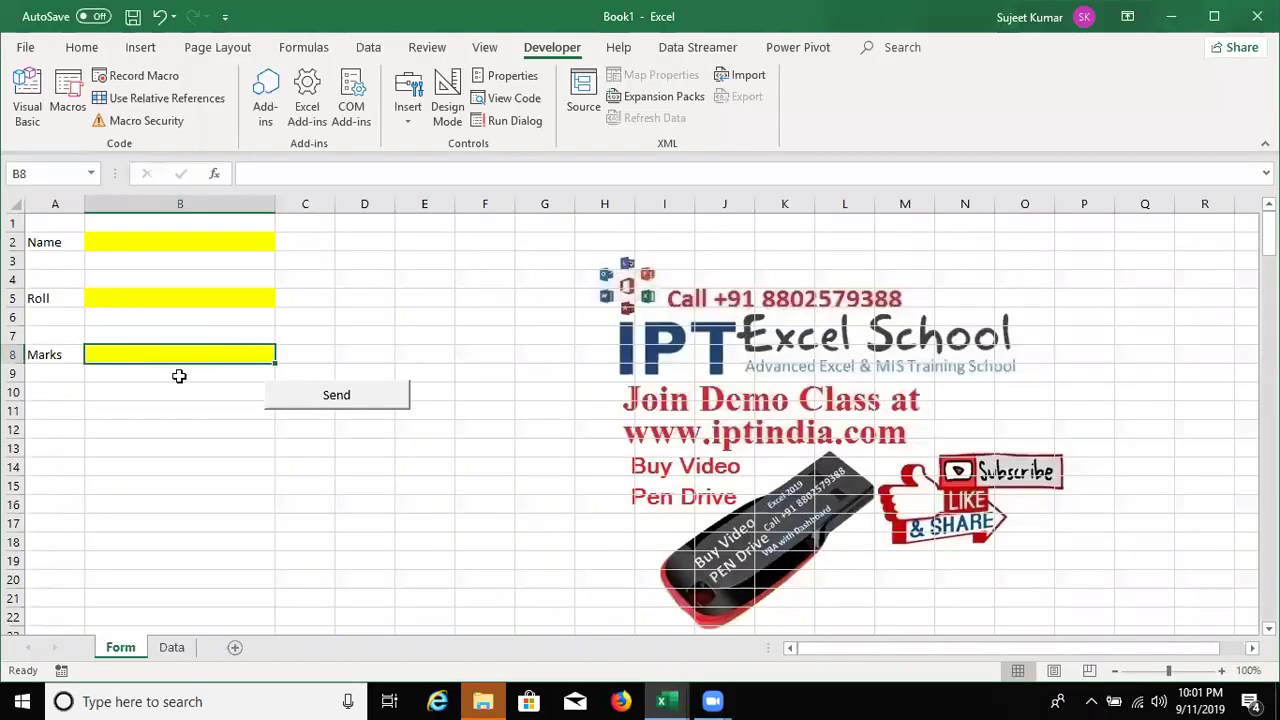
{"action": "key", "text": "Tab"}
{"action": "key", "text": "Tab"}
{"action": "key", "text": "Tab"}
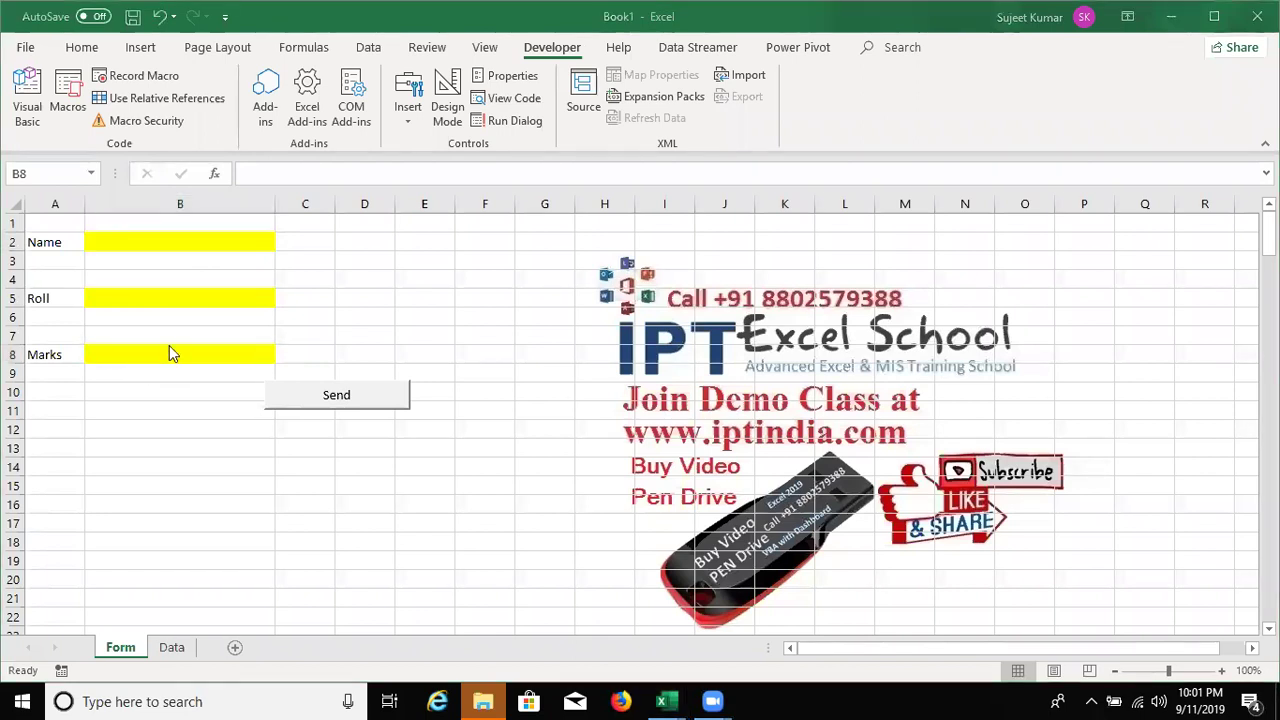
{"action": "key", "text": "alt+Tab"}
{"action": "key", "text": "alt+Tab"}
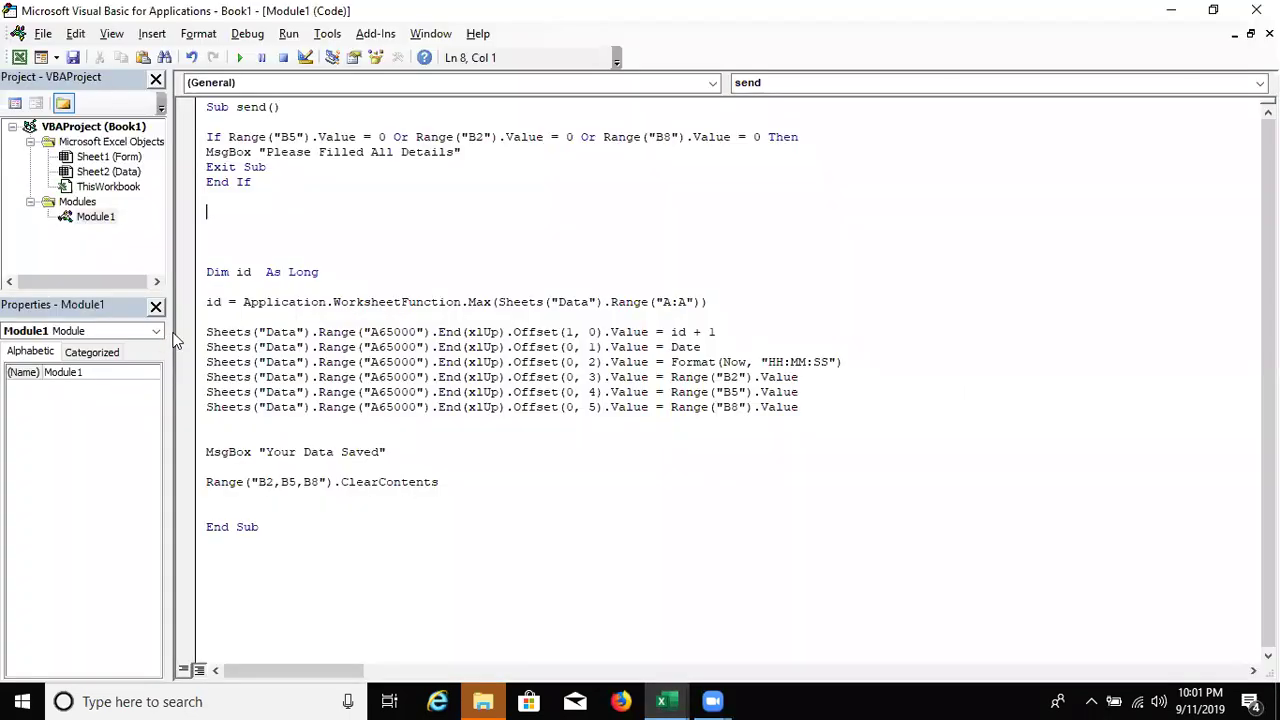
- Write the condition If Range("B8").Value > 100 Then
{"action": "type", "text": "i"}
{"action": "type", "text": "m"}
{"action": "type", "text": "range"}
{"action": "type", "text": "(\"B8"}
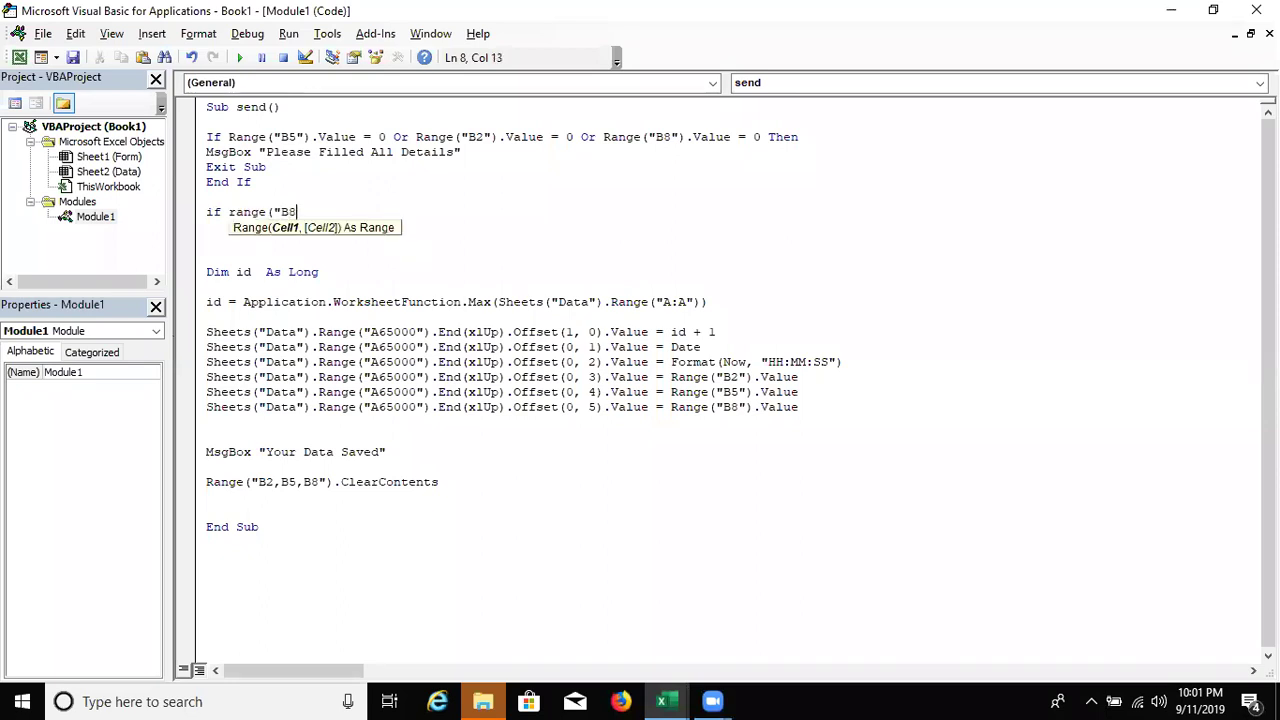
{"action": "type", "text": ".v"}
{"action": "key", "text": "Down"}
{"action": "key", "text": "Tab"}
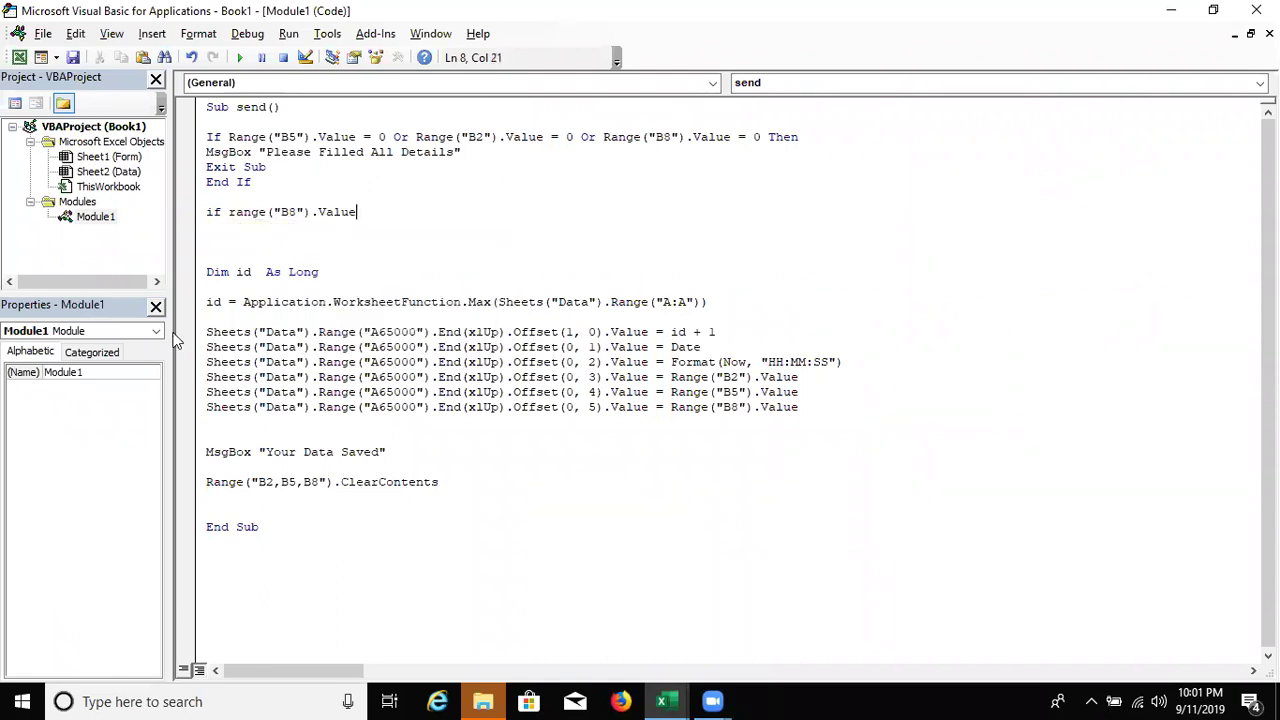
{"action": "type", "text": ">100then"}
{"action": "key", "text": "Return"}
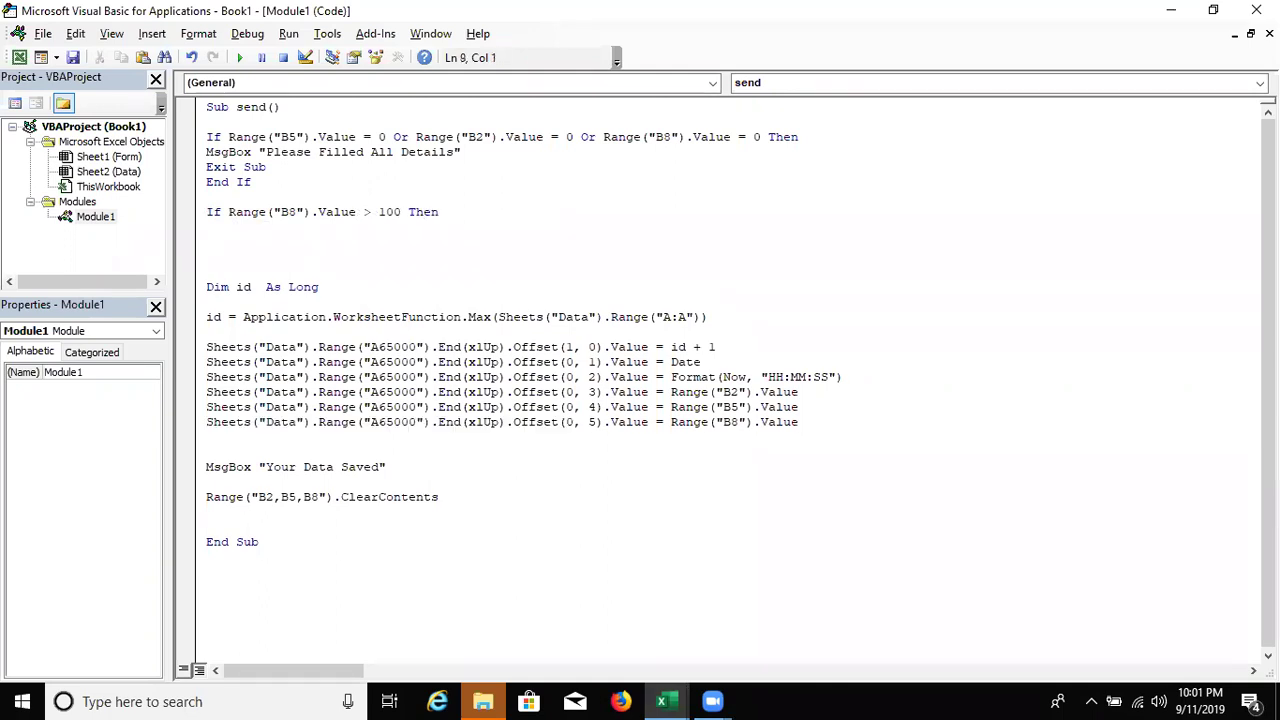
- Add MsgBox "Ensure Marks will Less then 100", Exit Sub and End If, then return to Excel
{"action": "type", "text": "msgbox "}
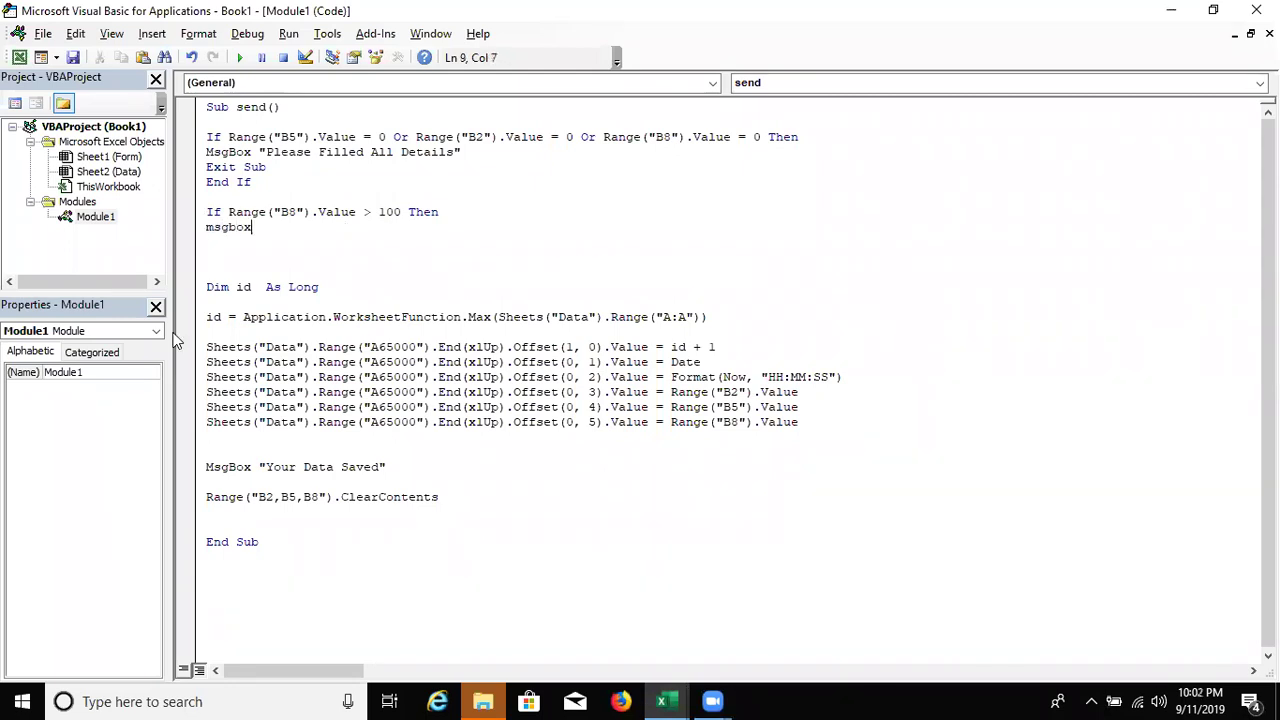
{"action": "type", "text": "Ensure "}
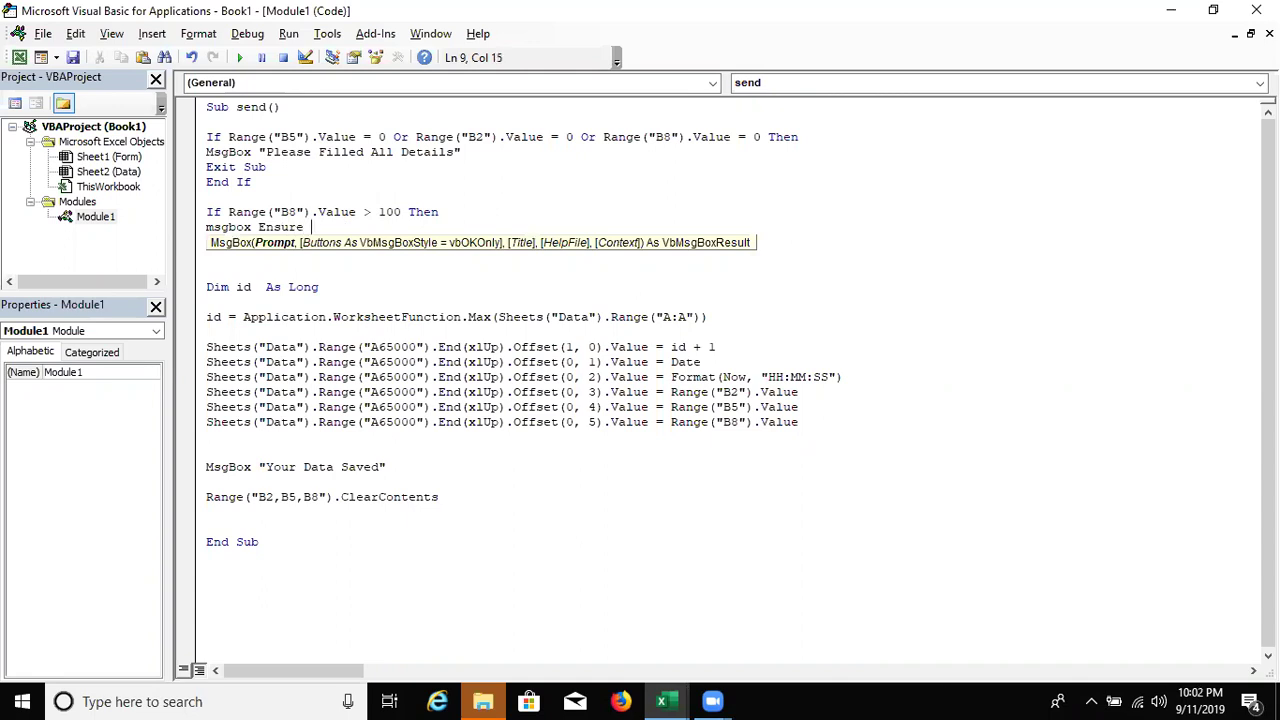
{"action": "type", "text": "Marks "}
{"action": "type", "text": "will "}
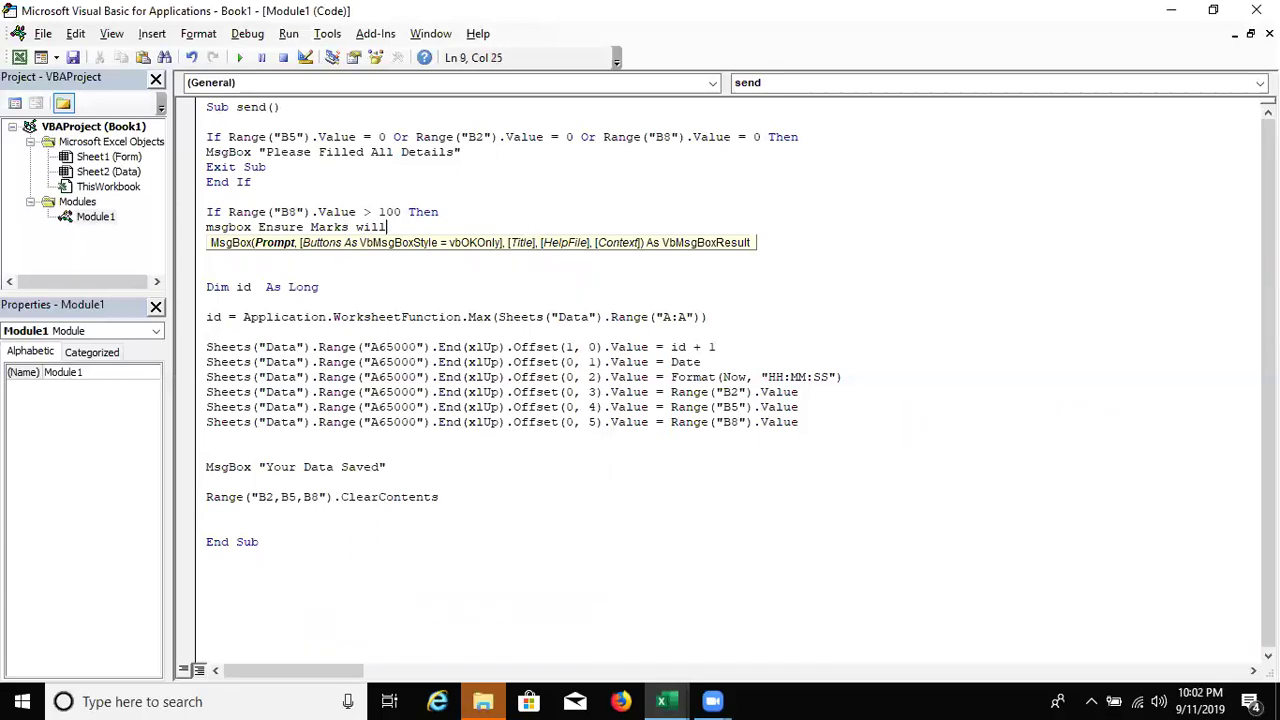
{"action": "type", "text": "Less then 100\""}
{"action": "key", "text": "Return"}
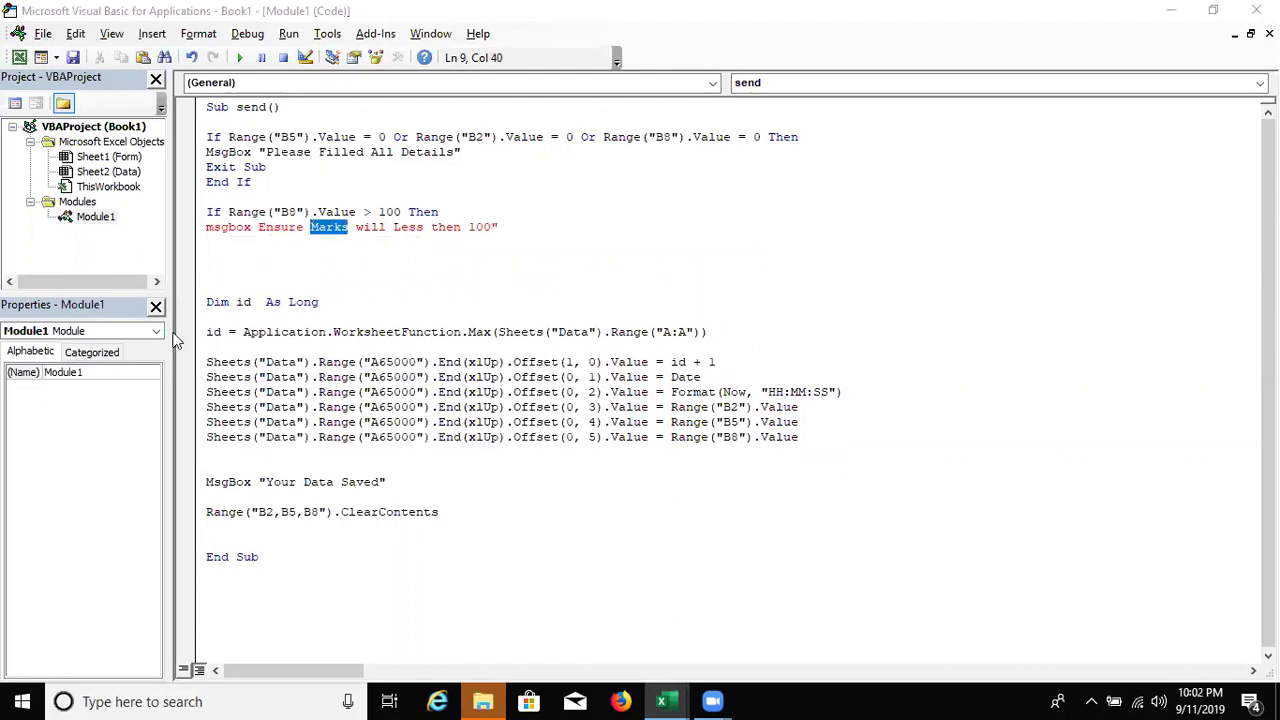
{"action": "key", "text": "Return"}
{"action": "key", "text": "Left"}
{"action": "key", "text": "Left"}
{"action": "key", "text": "Left"}
{"action": "key", "text": "Left"}
{"action": "key", "text": "Left"}
{"action": "key", "text": "Left"}
{"action": "type", "text": "\""}
{"action": "key", "text": "Down"}
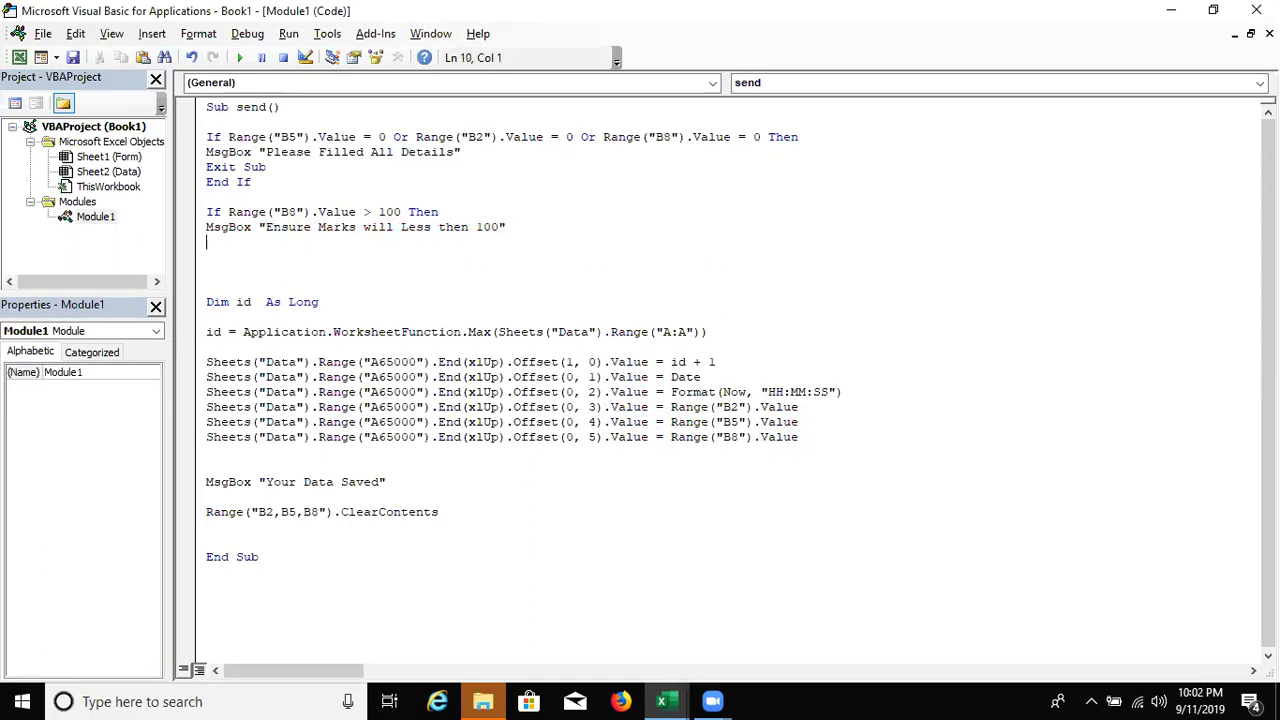
{"action": "type", "text": "exitsub"}
{"action": "key", "text": "Return"}
{"action": "type", "text": "end i"}
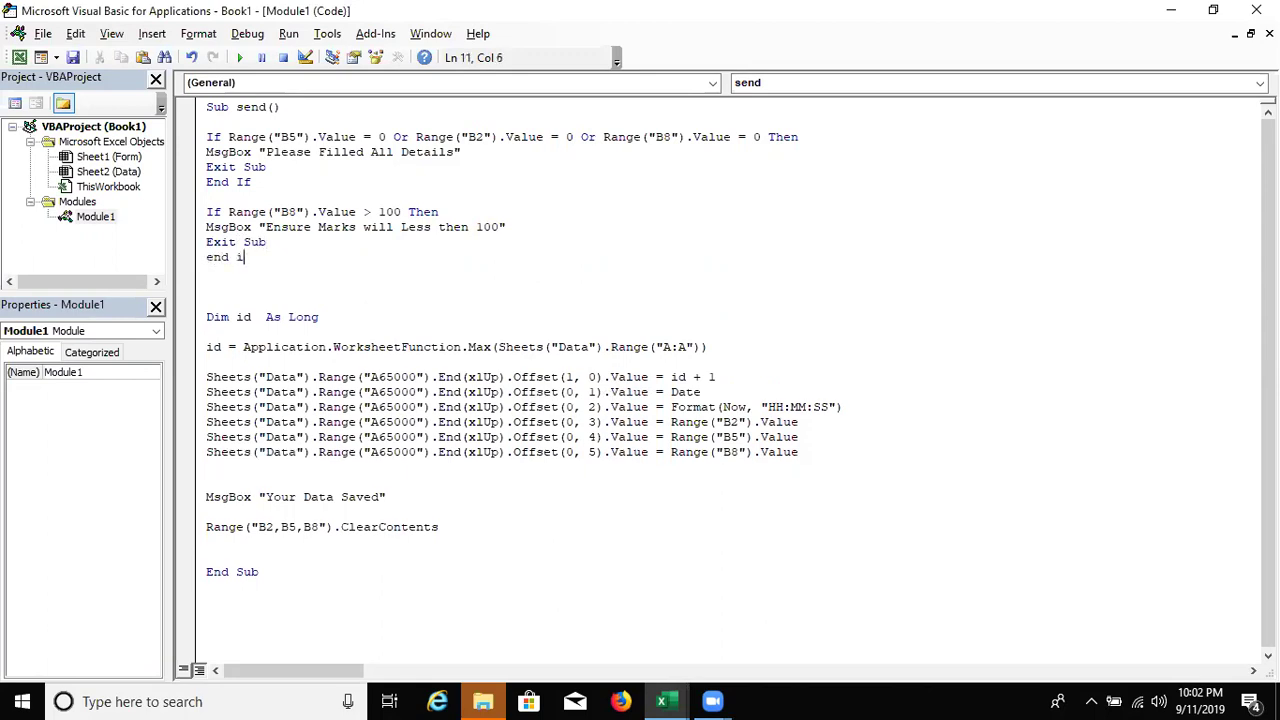
{"action": "type", "text": "f"}
{"action": "key", "text": "Return"}
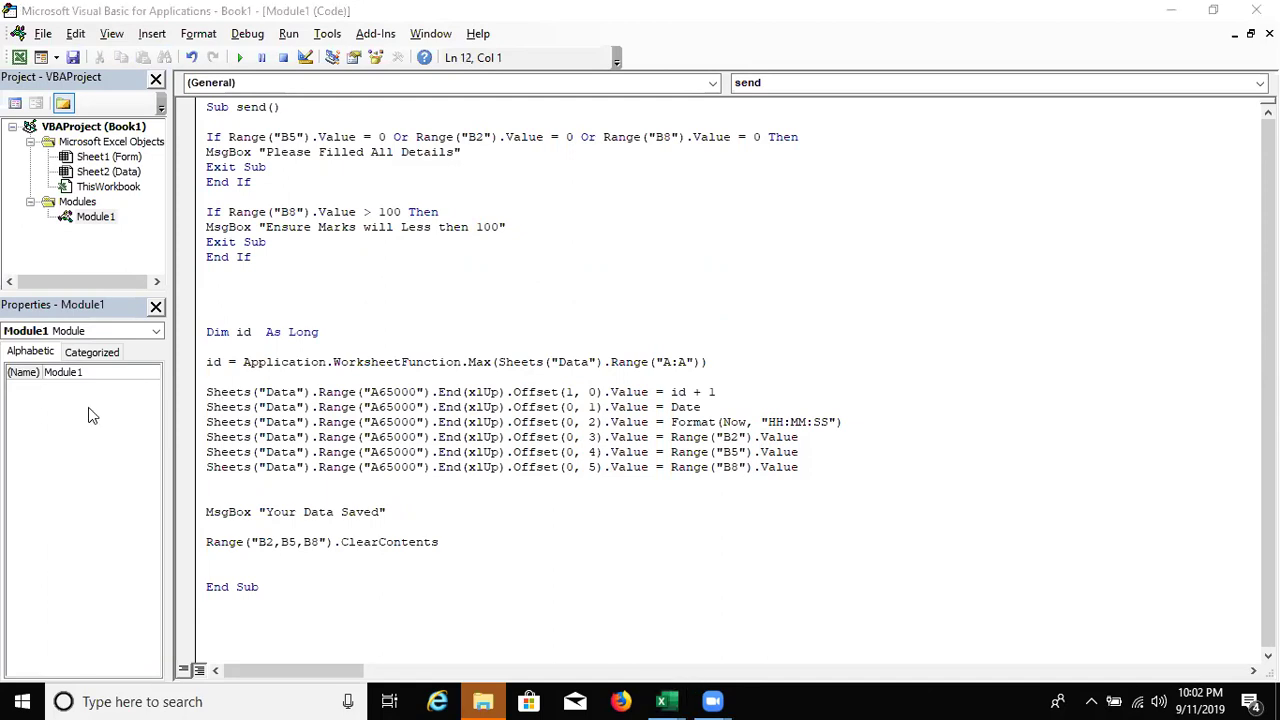
{"action": "key", "text": "alt+Tab"}
{"action": "key", "text": "Tab"}
- Fill in a student name, roll 3 and marks 155, submit, and dismiss the over-100 warning
{"action": "left_click", "coordinate": [143, 246]}
{"action": "type", "text": "Puja"}
{"action": "key", "text": "Return"}
{"action": "key", "text": "Return"}
{"action": "key", "text": "Return"}
{"action": "type", "text": "3"}
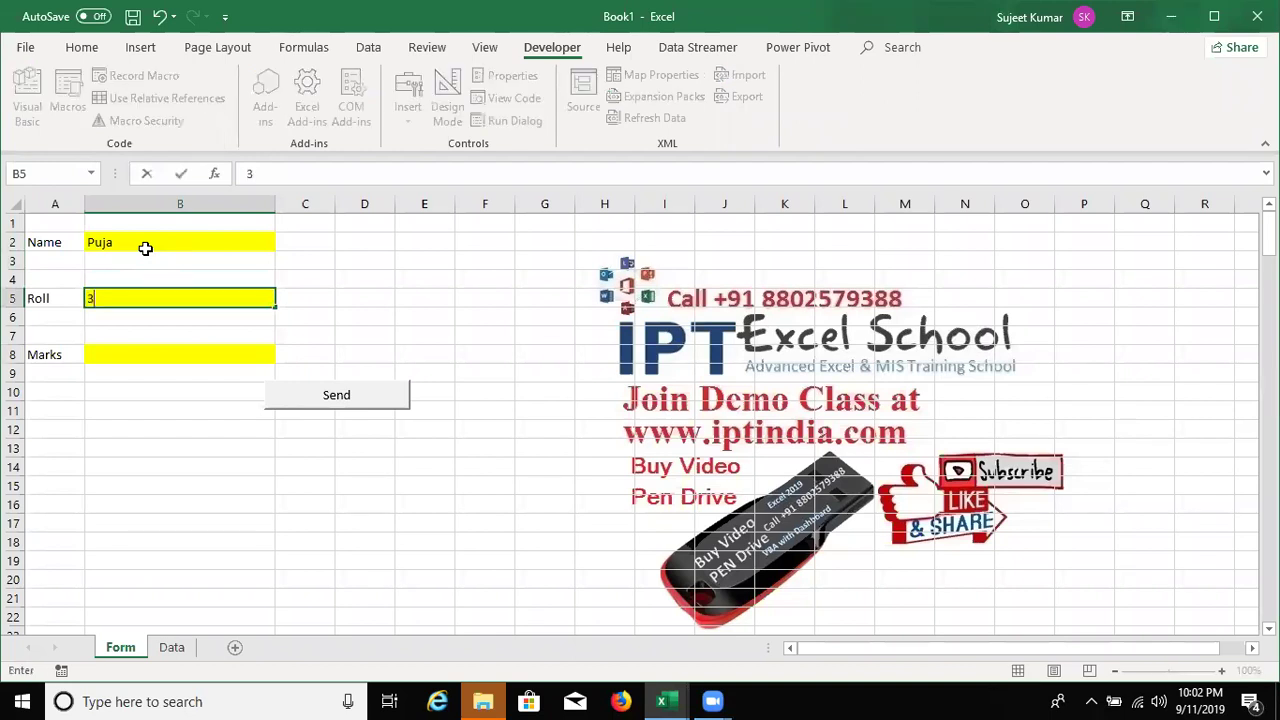
{"action": "key", "text": "Return"}
{"action": "key", "text": "Return"}
{"action": "key", "text": "Return"}
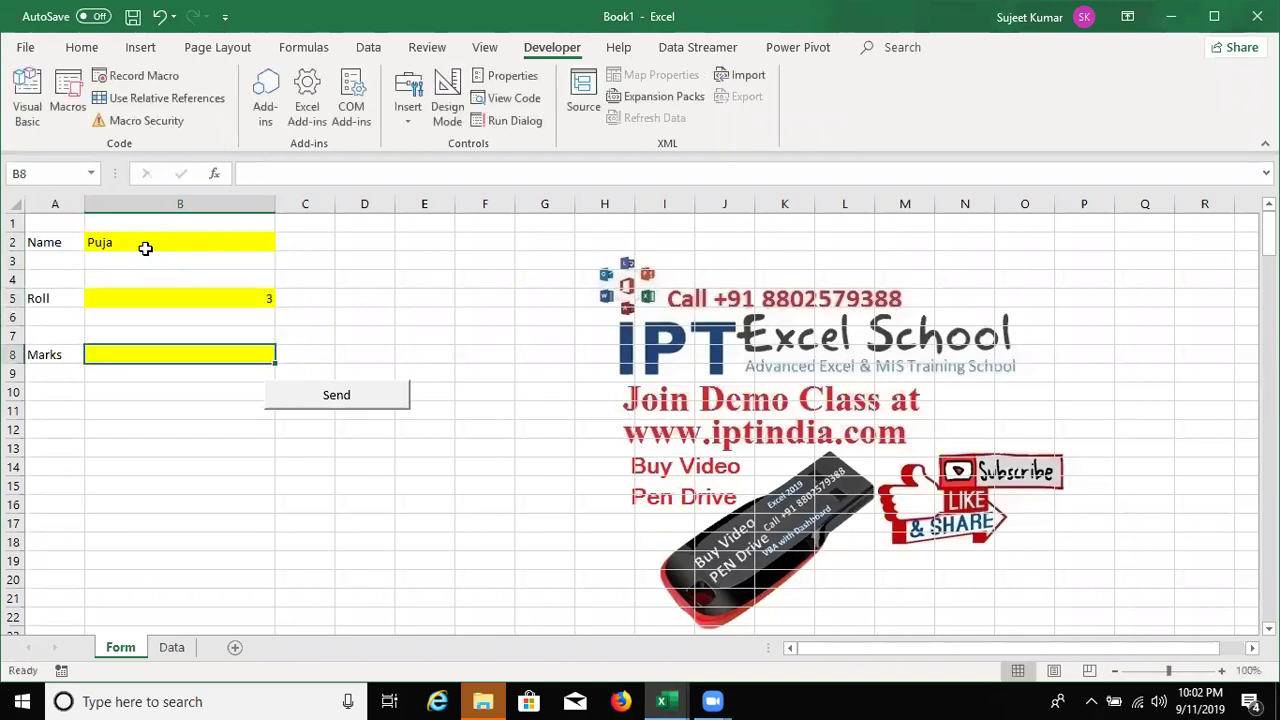
{"action": "type", "text": "155"}
{"action": "left_click", "coordinate": [178, 470]}
{"action": "left_click", "coordinate": [357, 401]}
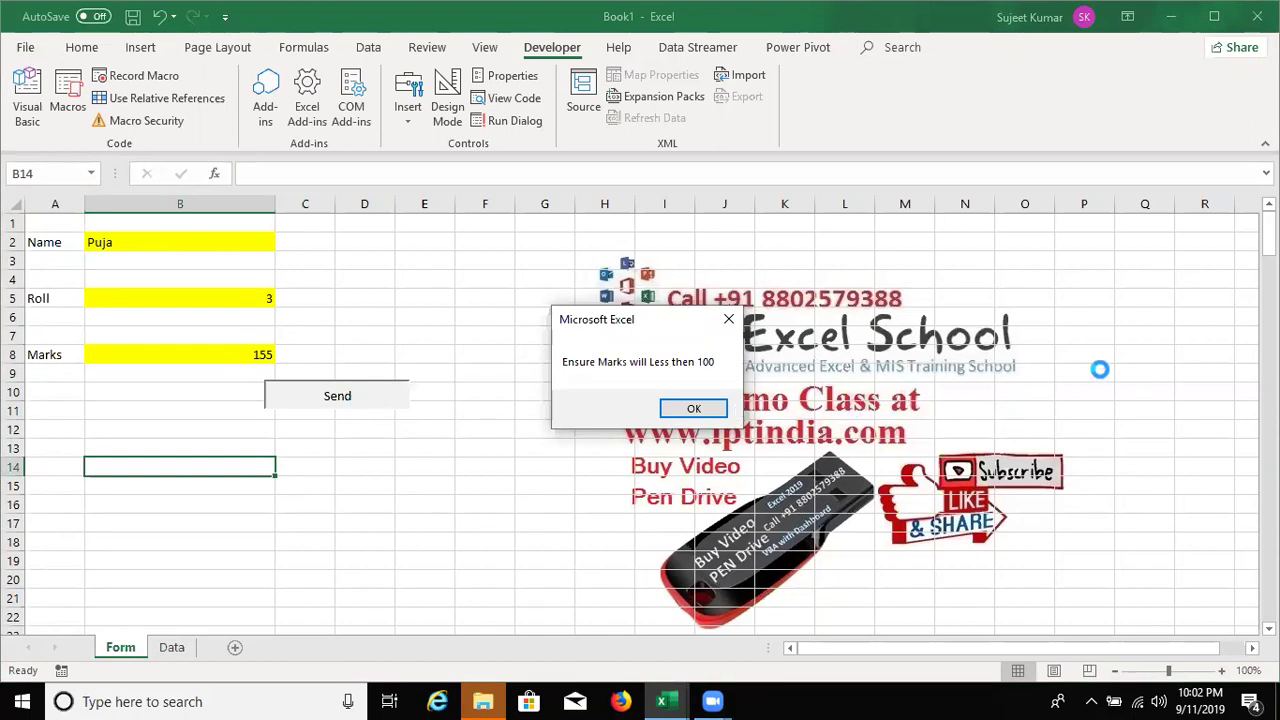
{"action": "left_click", "coordinate": [694, 409]}
- Correct the marks to 55, submit again, dismiss the confirmation, and open the Data sheet
{"action": "left_click", "coordinate": [257, 352]}
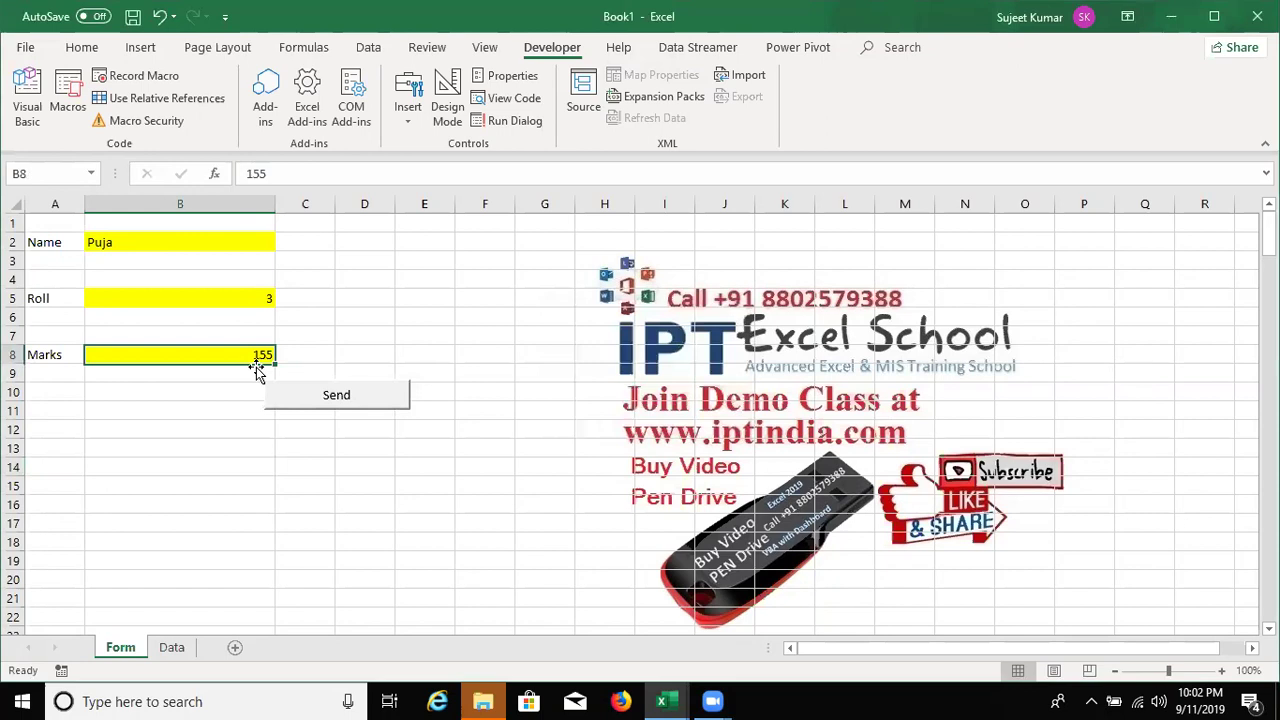
{"action": "type", "text": "55"}
{"action": "key", "text": "Return"}
{"action": "left_click", "coordinate": [292, 396]}
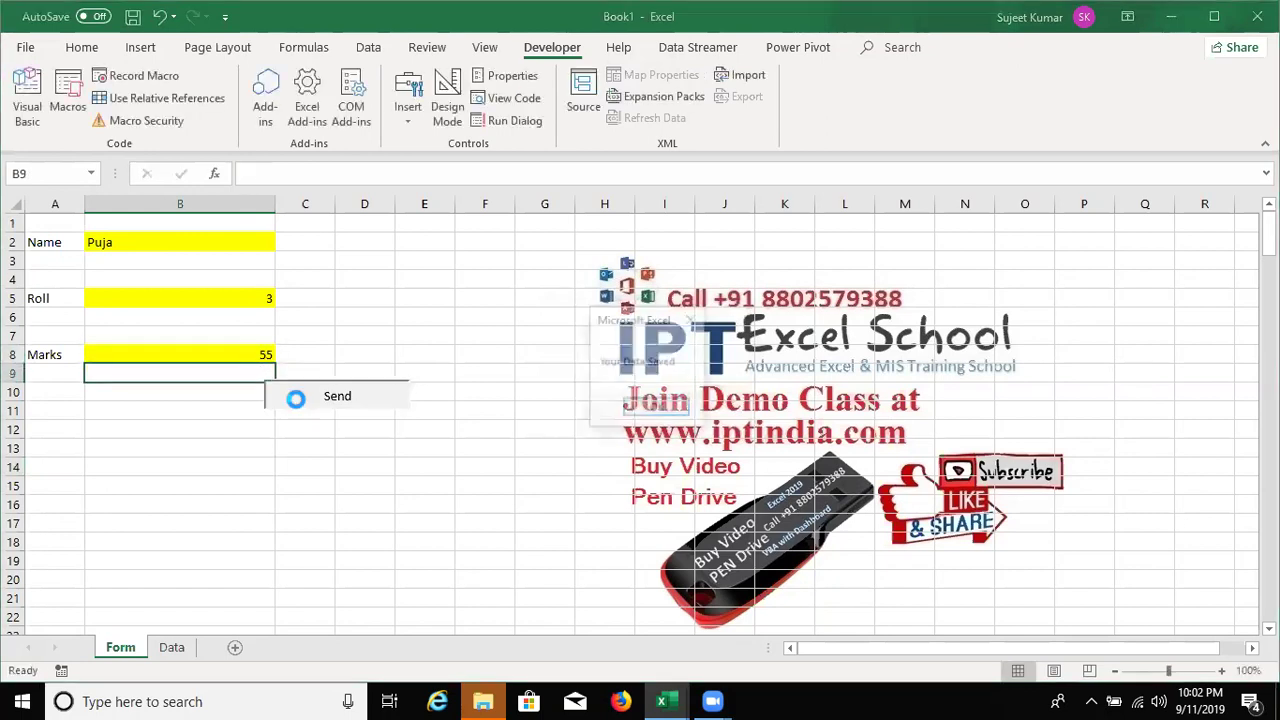
{"action": "left_click", "coordinate": [645, 409]}
{"action": "left_click", "coordinate": [171, 647]}
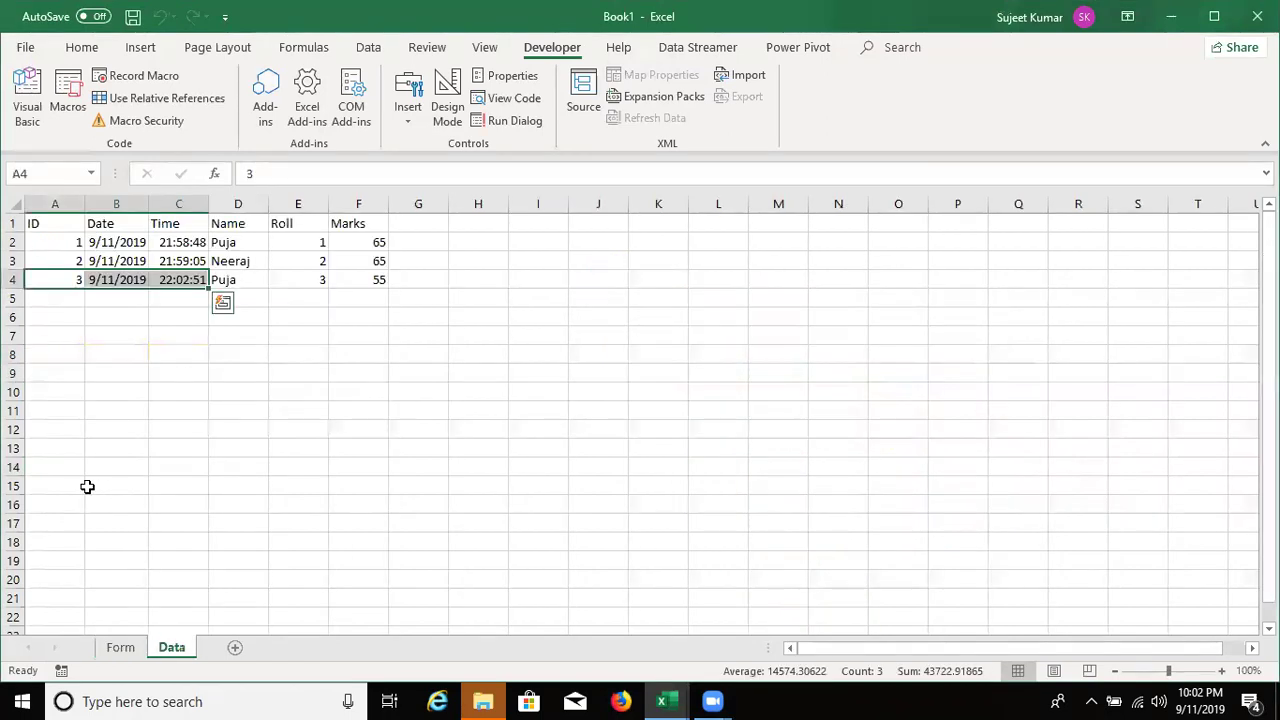
{"action": "left_click", "coordinate": [156, 343]}
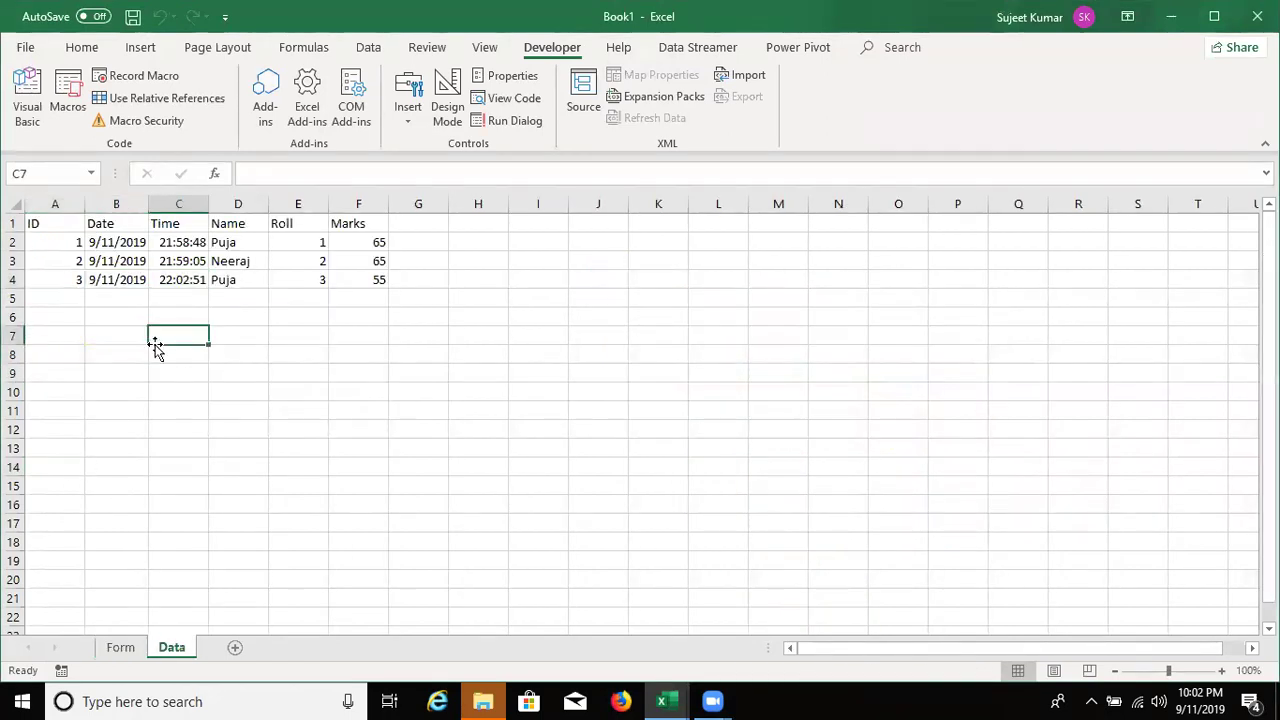
{"action": "left_click", "coordinate": [120, 647]}
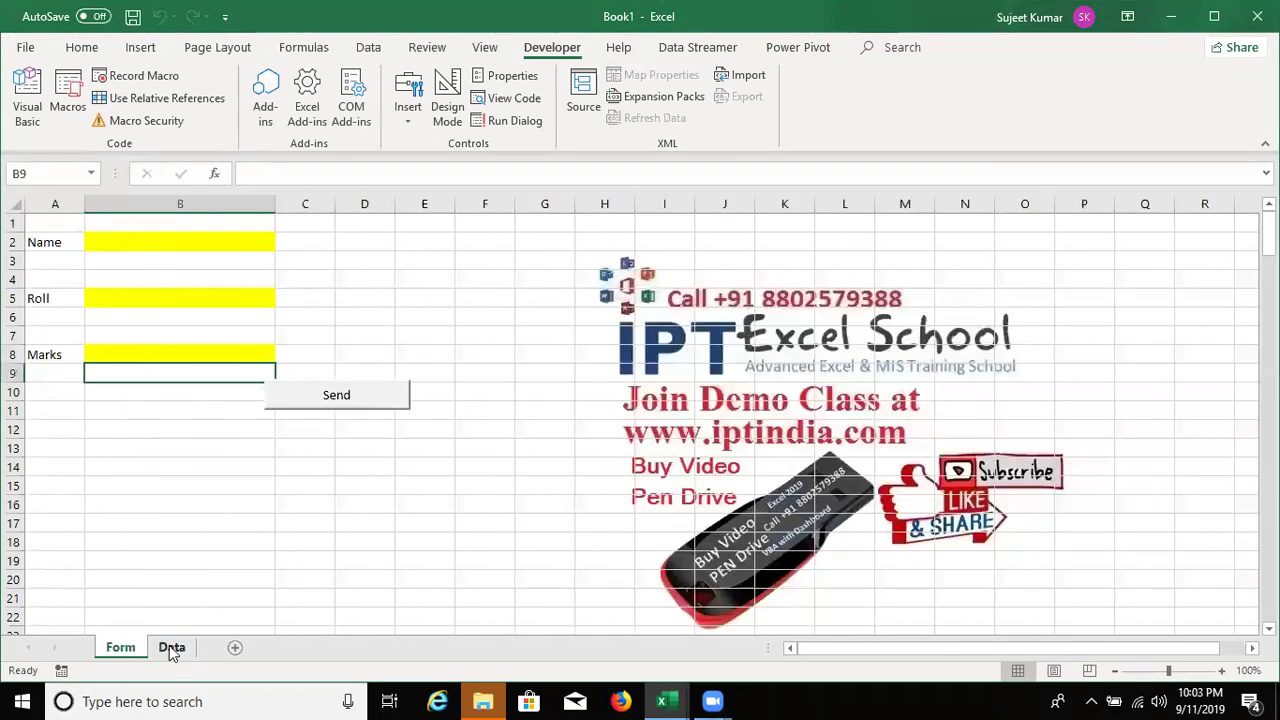
{"action": "left_click", "coordinate": [172, 648]}
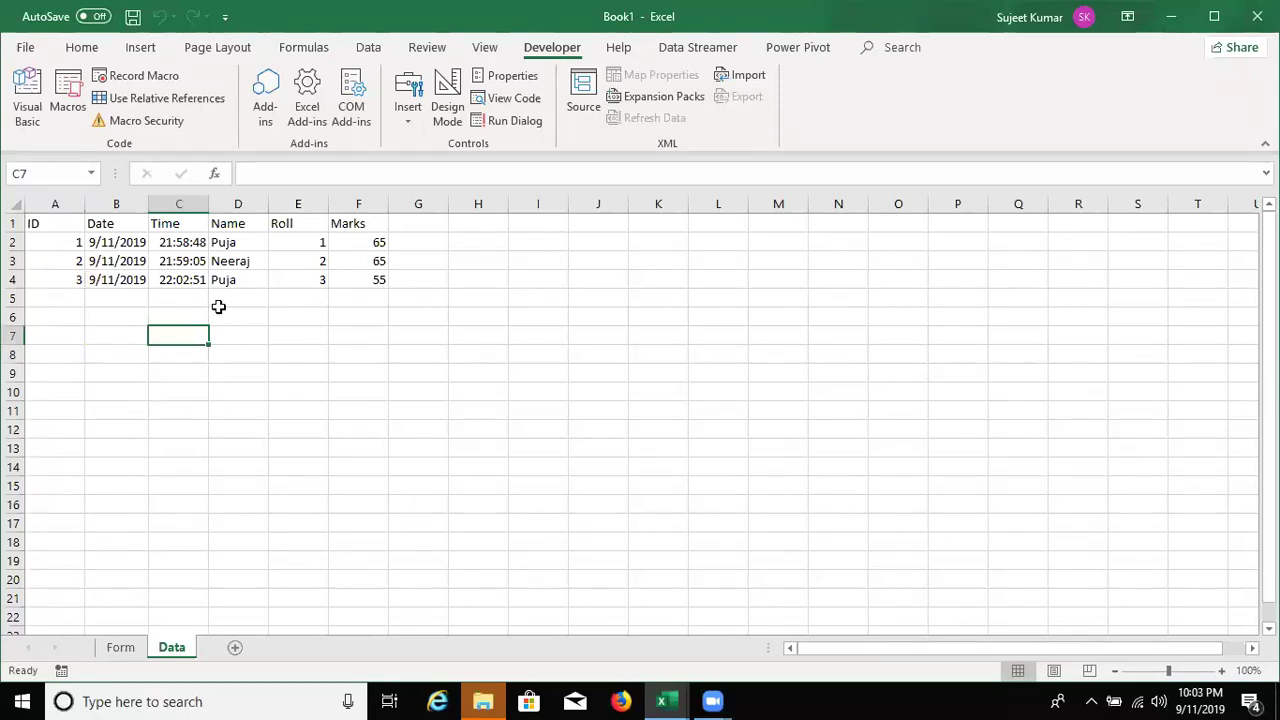
{"action": "left_click", "coordinate": [258, 247]}
{"action": "left_click_drag", "start_coordinate": [256, 267], "coordinate": [256, 298]}
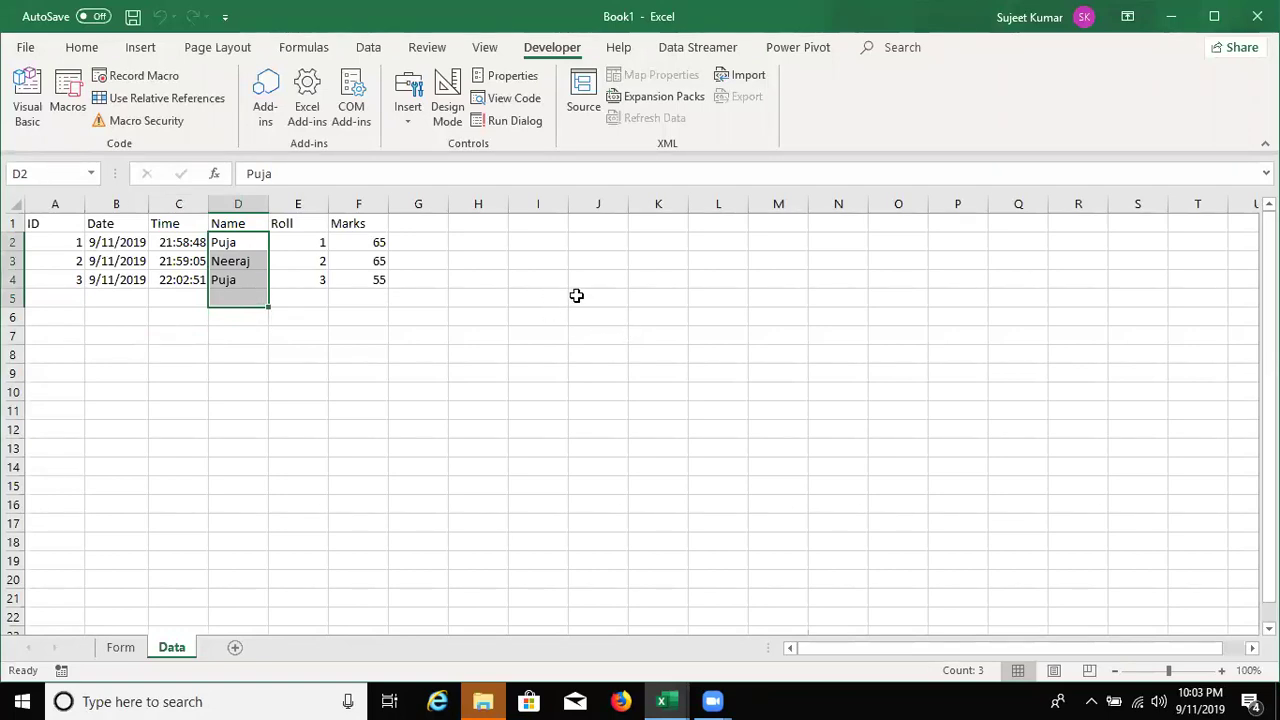
{"action": "left_click", "coordinate": [472, 264]}
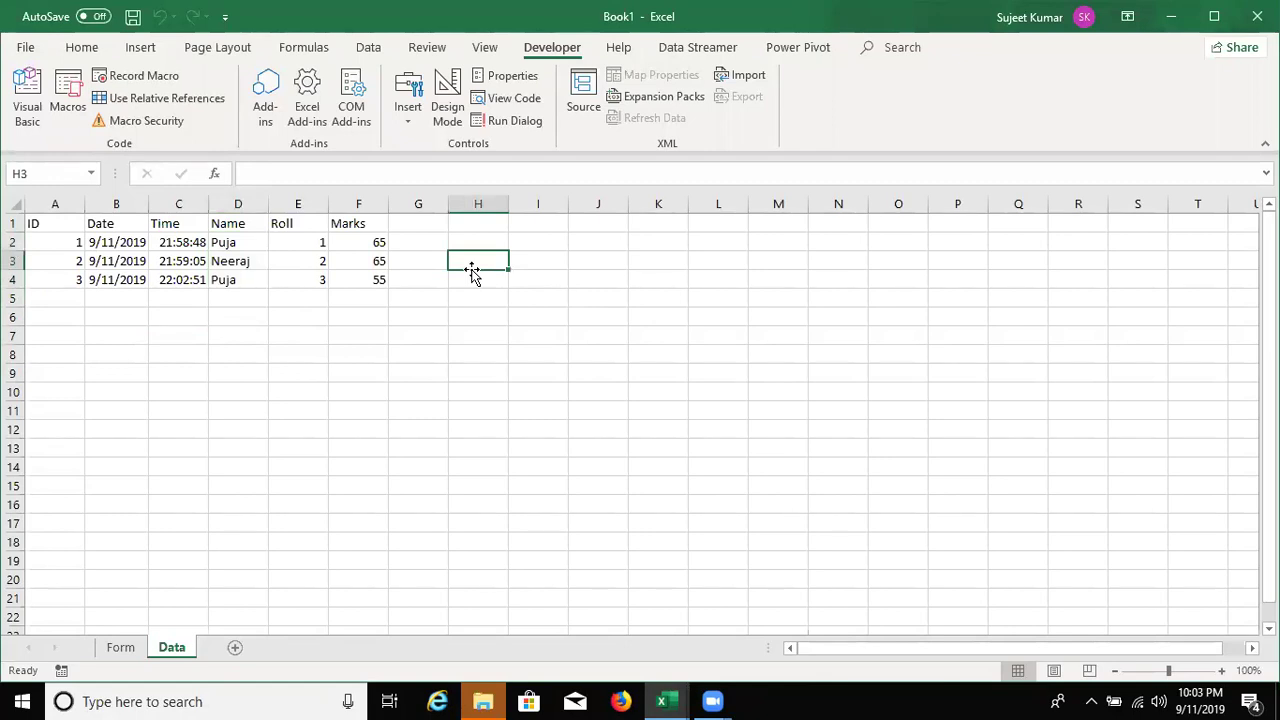
{"action": "type", "text": "="}
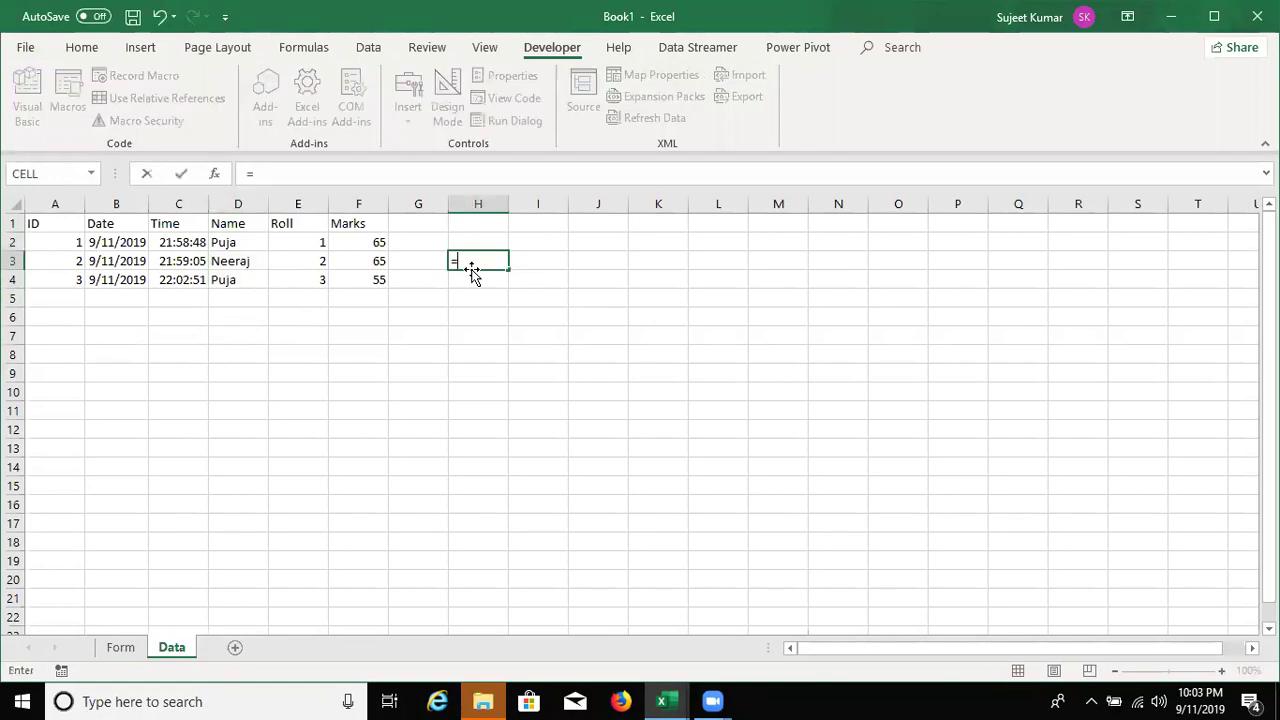
{"action": "type", "text": "coun"}
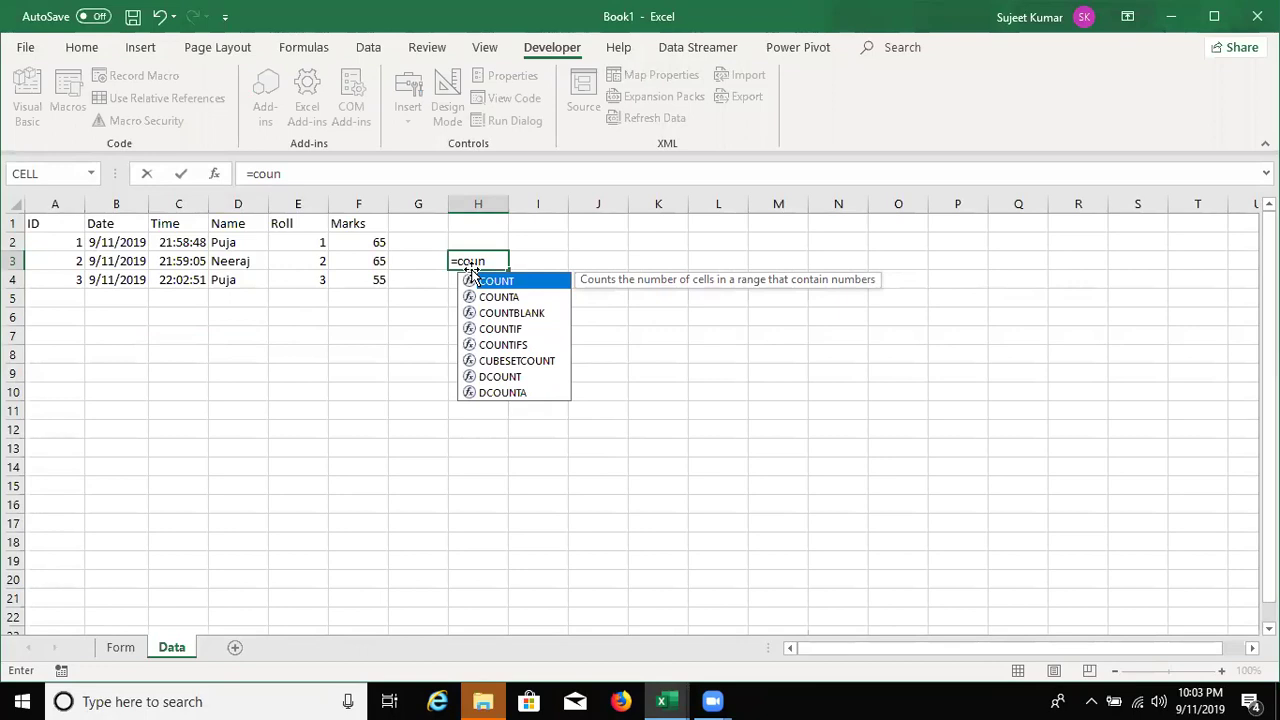
{"action": "key", "text": "Down"}
{"action": "key", "text": "Down"}
{"action": "key", "text": "Down"}
{"action": "key", "text": "Tab"}
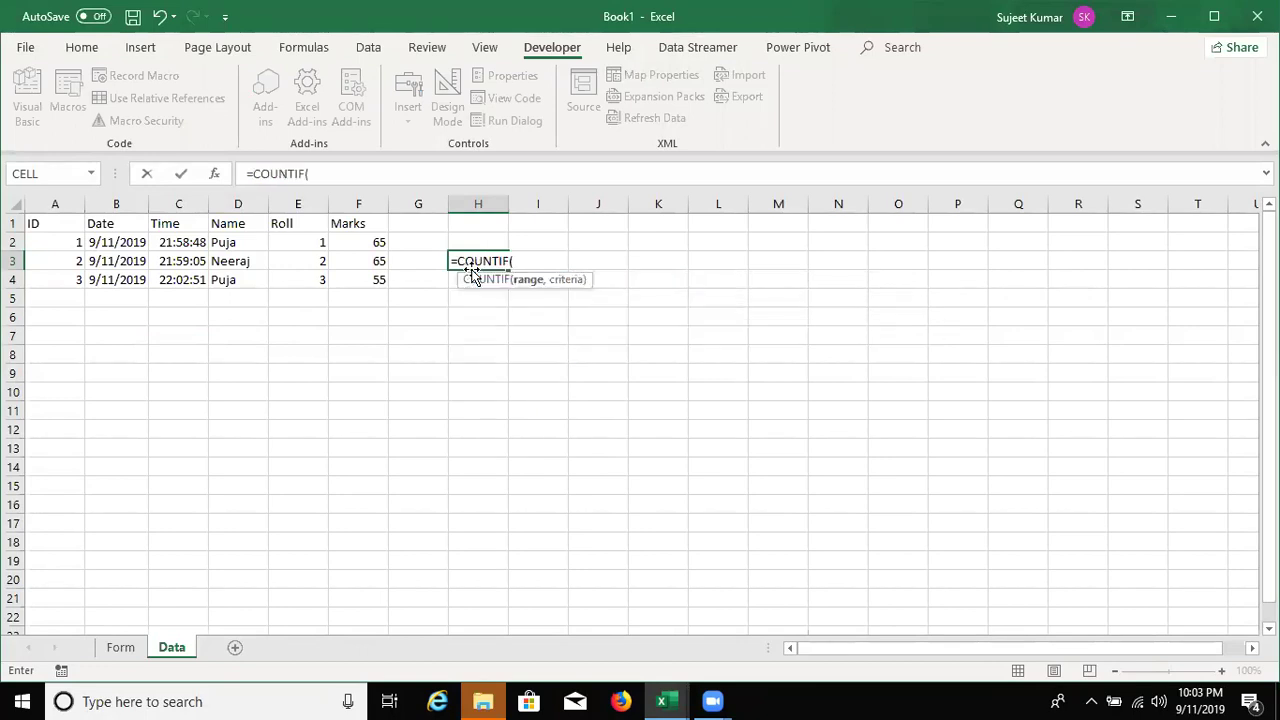
{"action": "key", "text": "Left"}
{"action": "key", "text": "Left"}
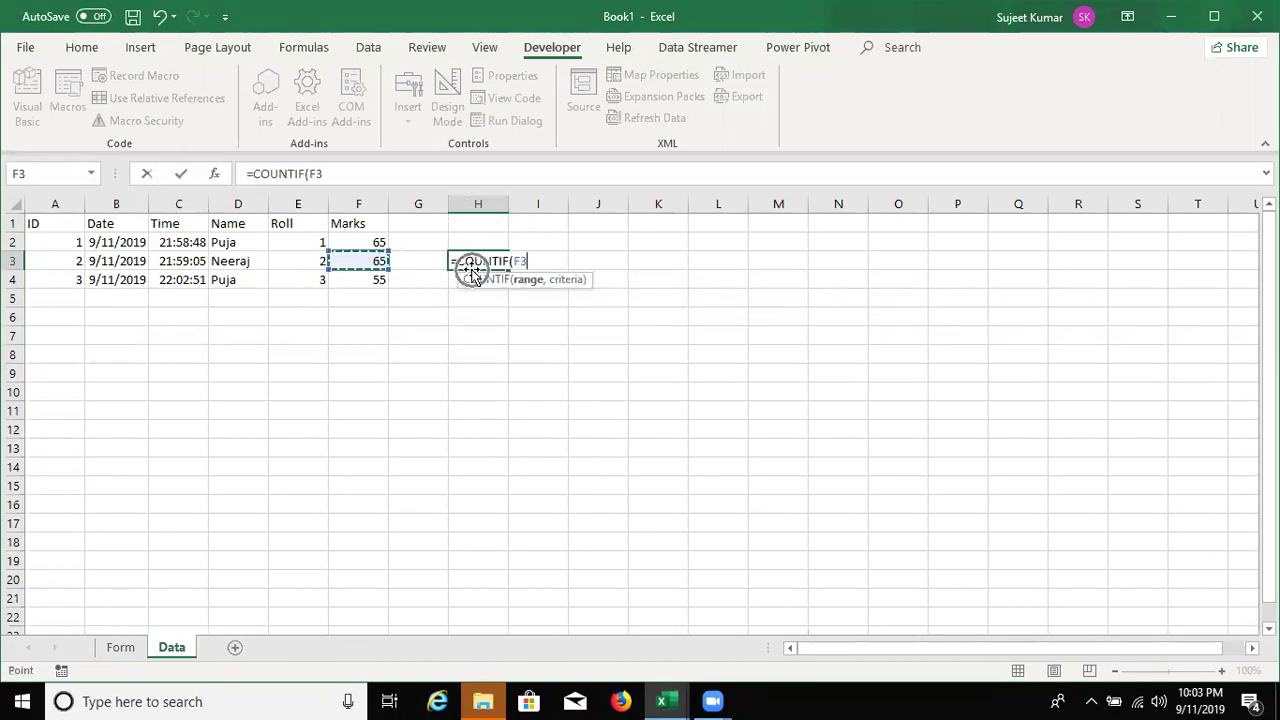
{"action": "key", "text": "Left"}
{"action": "key", "text": "Left"}
{"action": "key", "text": "Right"}
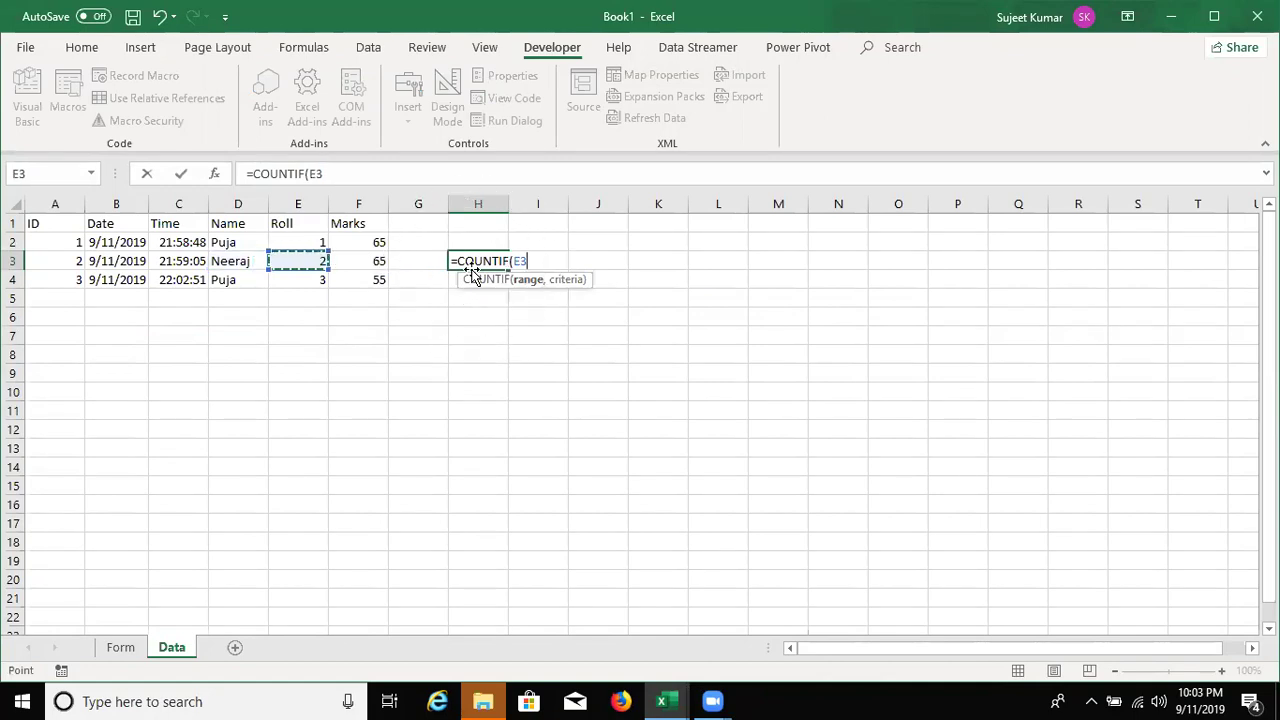
{"action": "key", "text": "Left"}
{"action": "key", "text": "ctrl+space"}
{"action": "type", "text": ",\"Puja"}
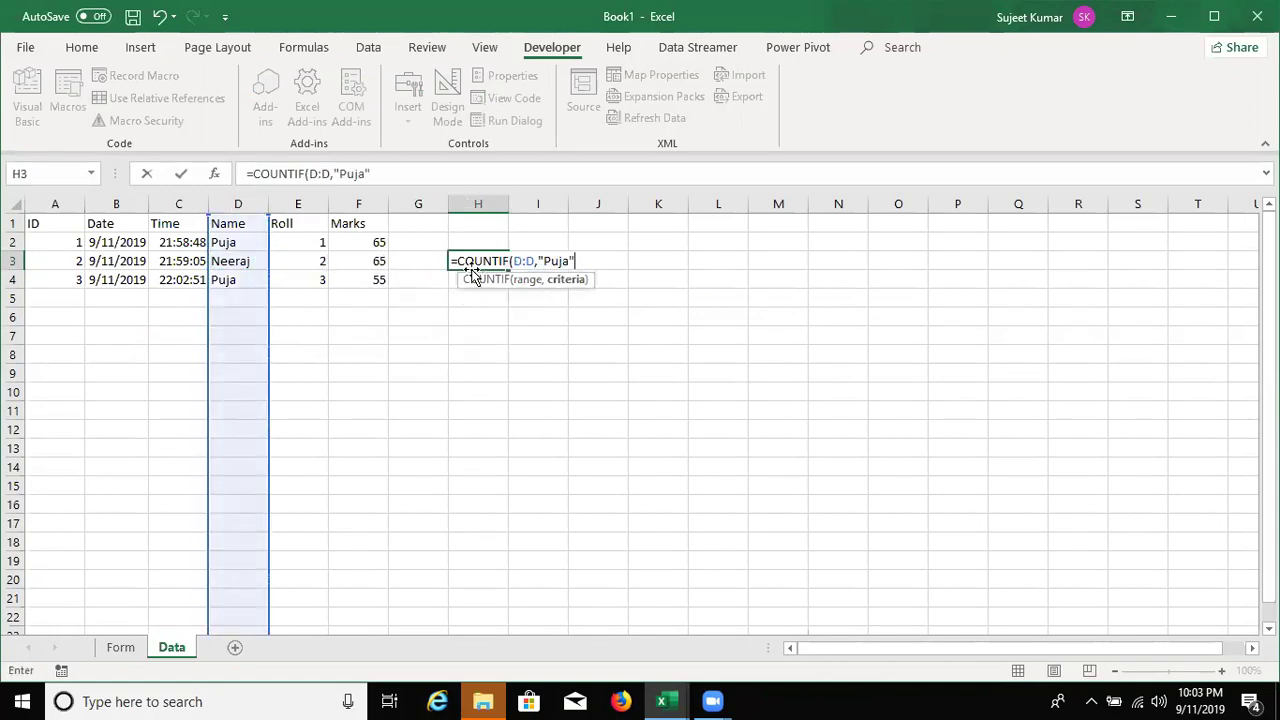
{"action": "key", "text": "Return"}
{"action": "key", "text": "Up"}
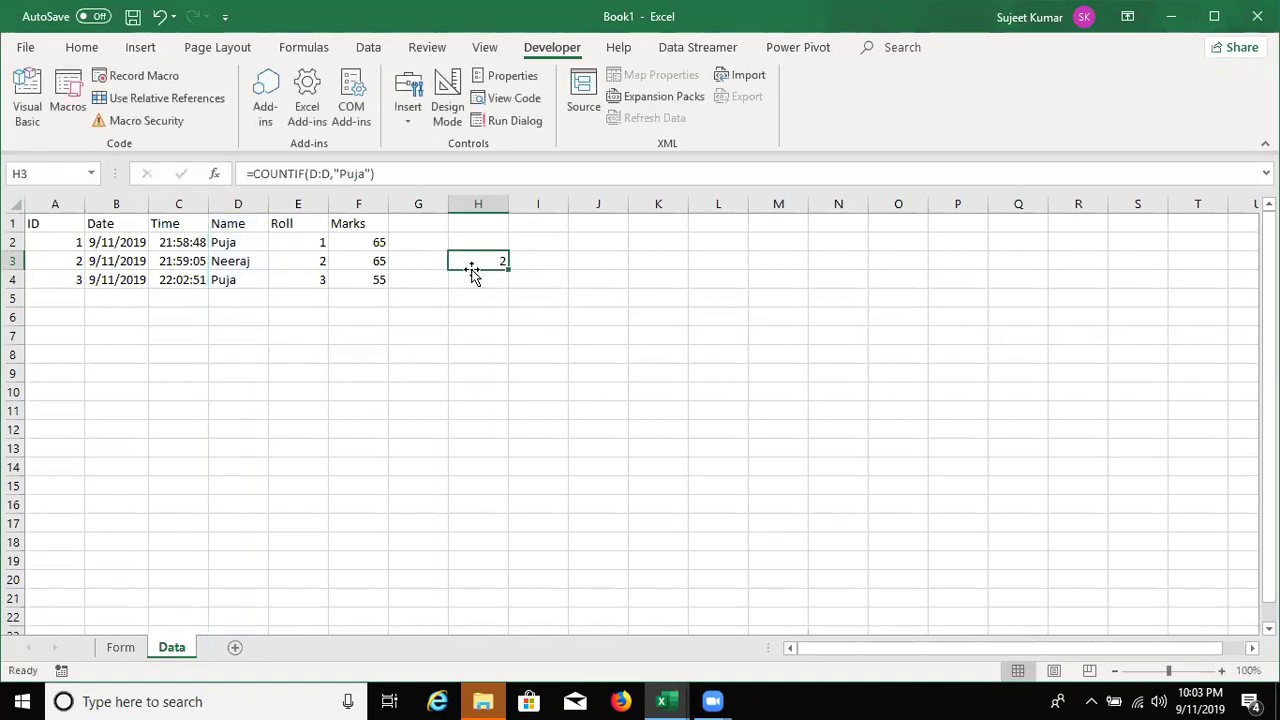
{"action": "key", "text": "Delete"}
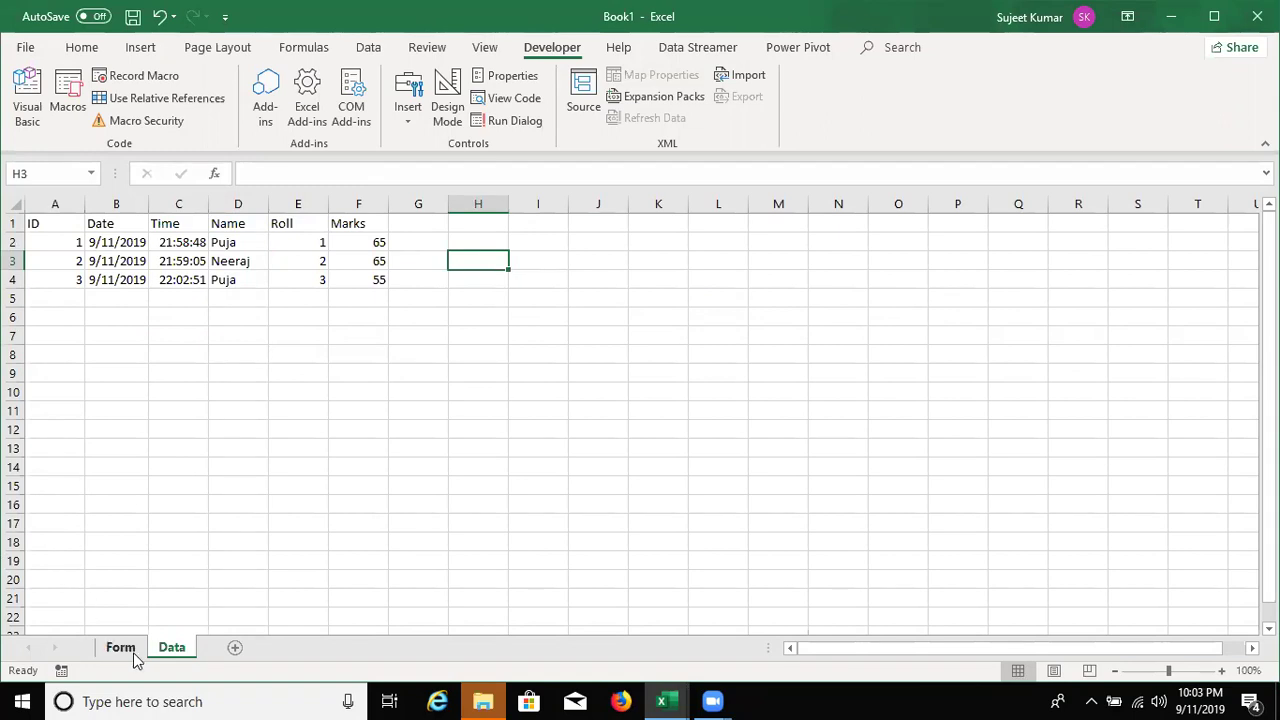
- Go back to the send macro's code and declare c As Integer under Sub send()
{"action": "left_click", "coordinate": [122, 649]}
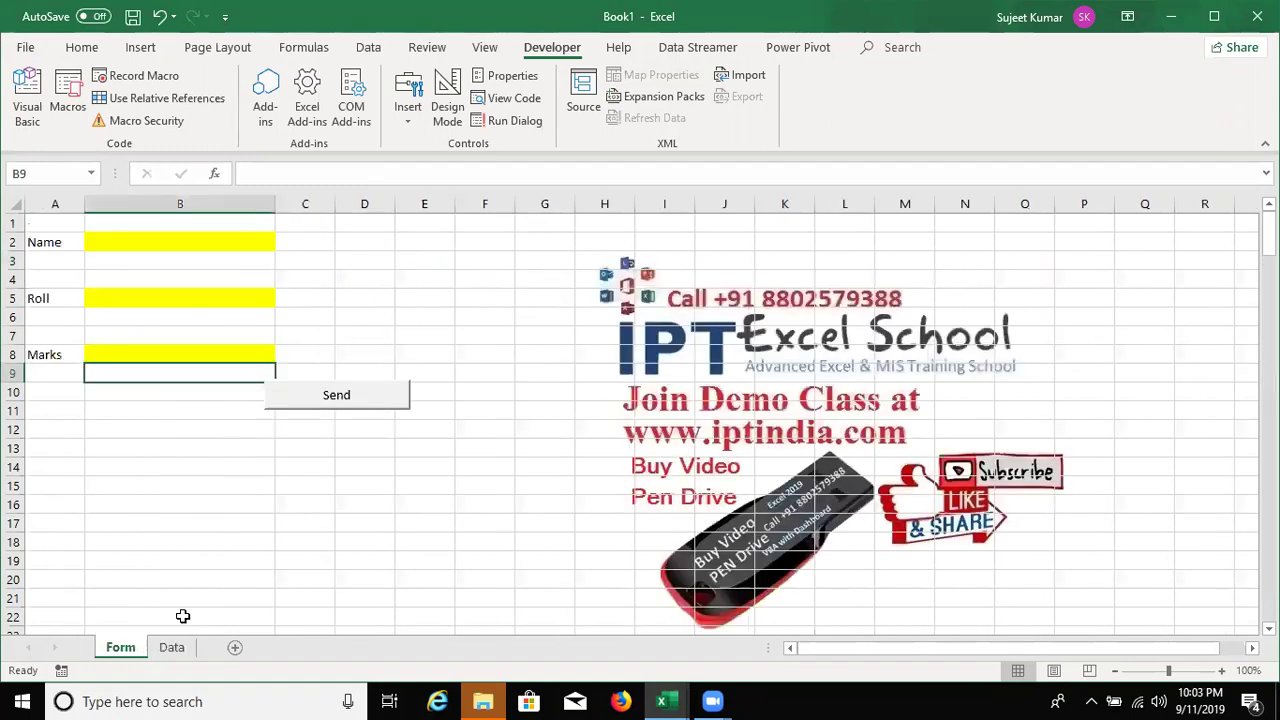
{"action": "left_click", "coordinate": [662, 701]}
{"action": "left_click", "coordinate": [710, 648]}
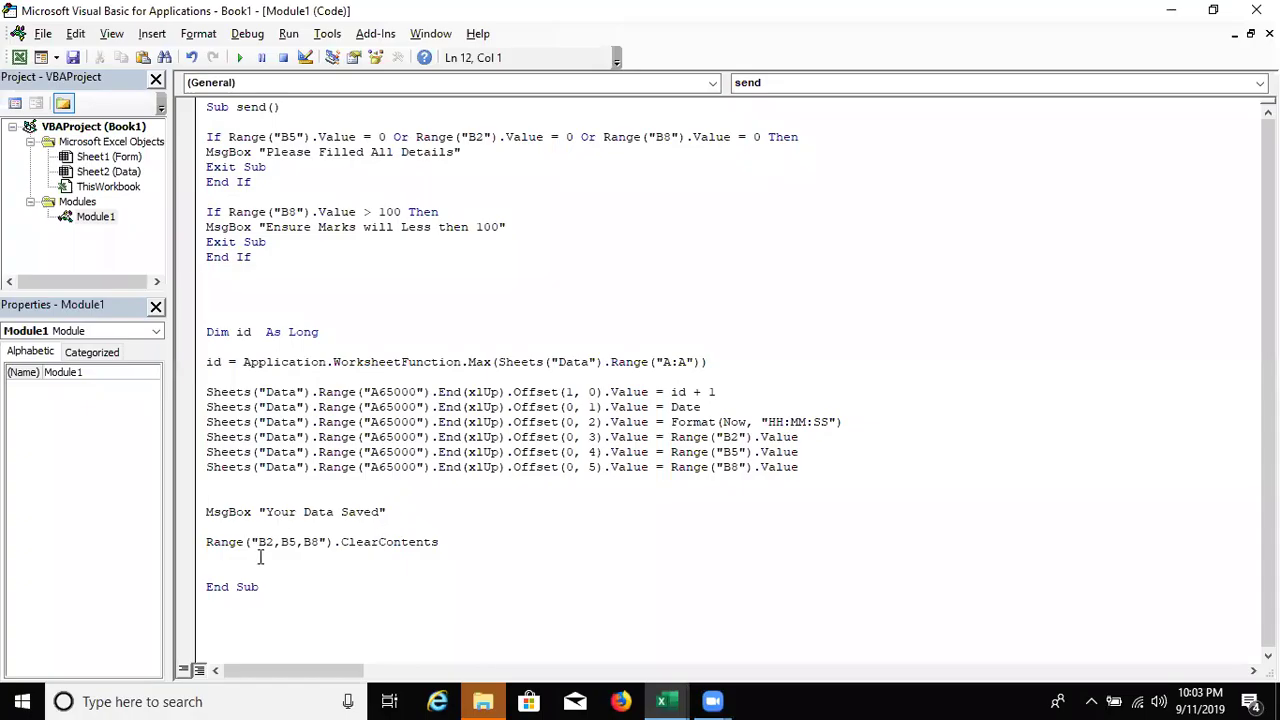
{"action": "key", "text": "Return"}
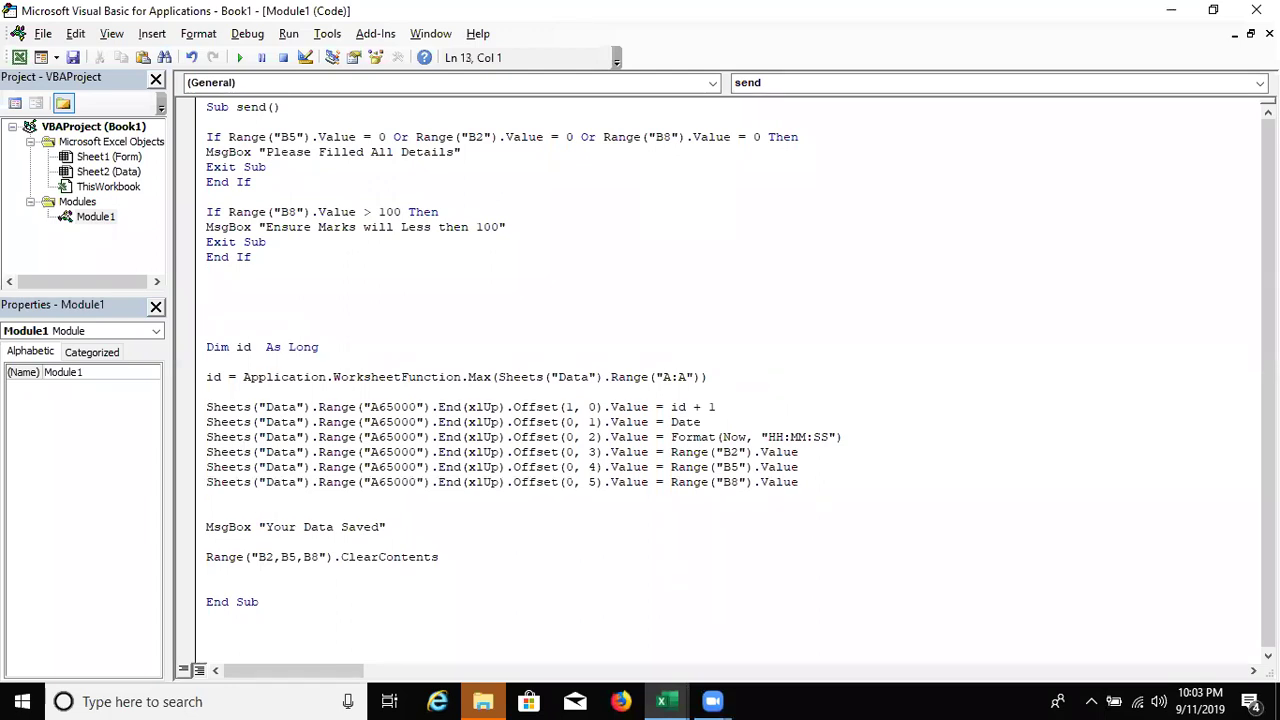
{"action": "key", "text": "Up"}
{"action": "key", "text": "Up"}
{"action": "key", "text": "Up"}
{"action": "key", "text": "Up"}
{"action": "key", "text": "Up"}
{"action": "key", "text": "Up"}
{"action": "key", "text": "Return"}
{"action": "key", "text": "Up"}
{"action": "type", "text": "dim c "}
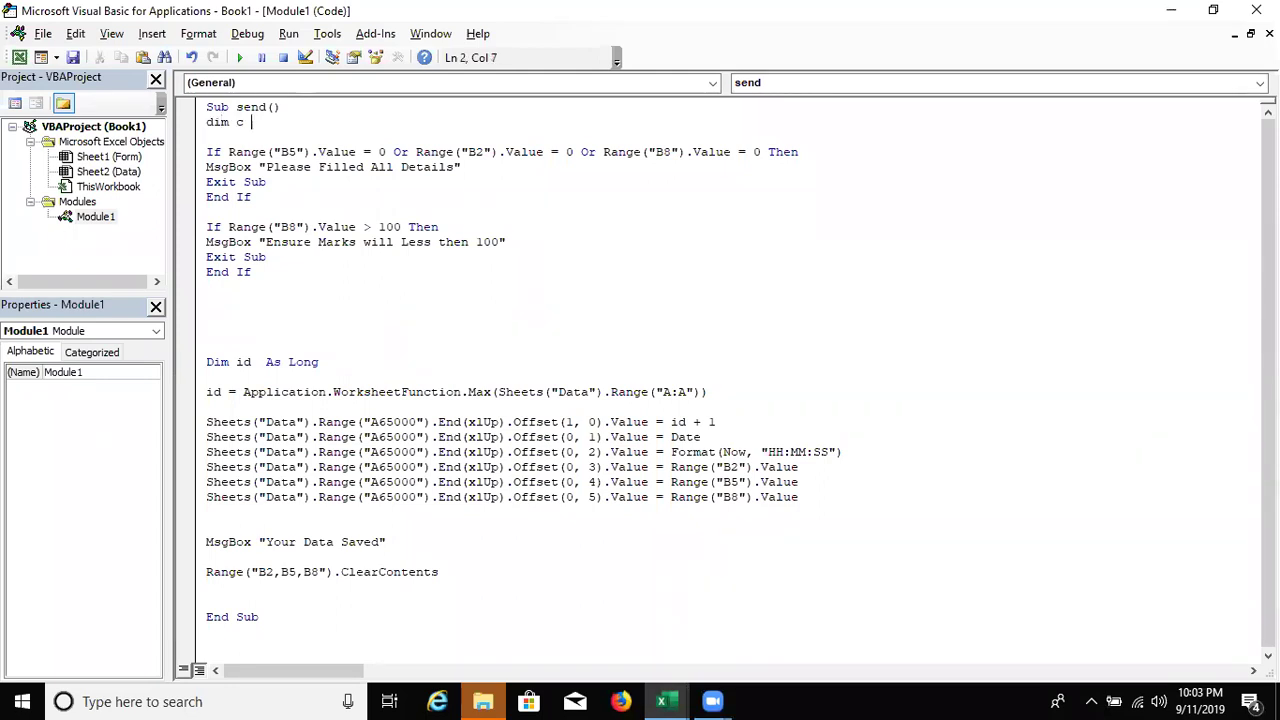
{"action": "type", "text": "as "}
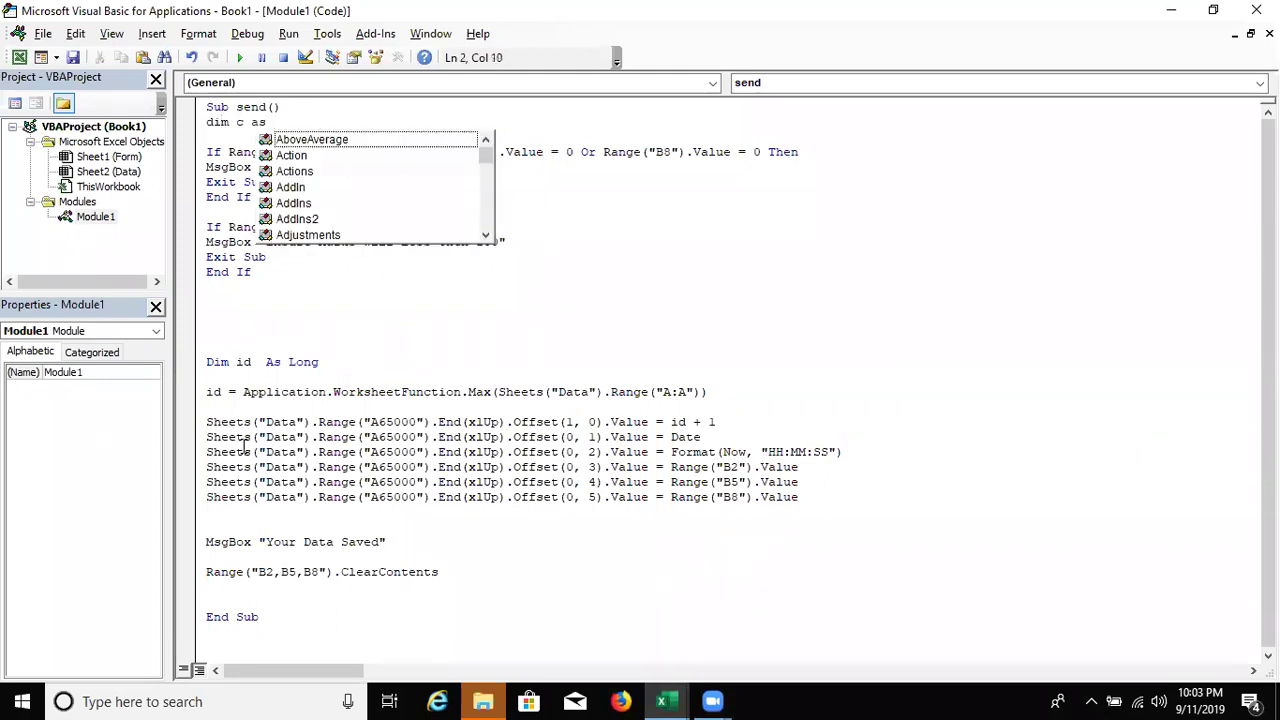
{"action": "type", "text": "in"}
{"action": "key", "text": "Tab"}
- Set c to Application.WorksheetFunction.CountIf(Sheets("Data").Range("D:D"), Range("B2").Value)
{"action": "key", "text": "Down"}
{"action": "key", "text": "Down"}
{"action": "key", "text": "Down"}
{"action": "key", "text": "Down"}
{"action": "key", "text": "Down"}
{"action": "key", "text": "Down"}
{"action": "key", "text": "Down"}
{"action": "key", "text": "Down"}
{"action": "key", "text": "Down"}
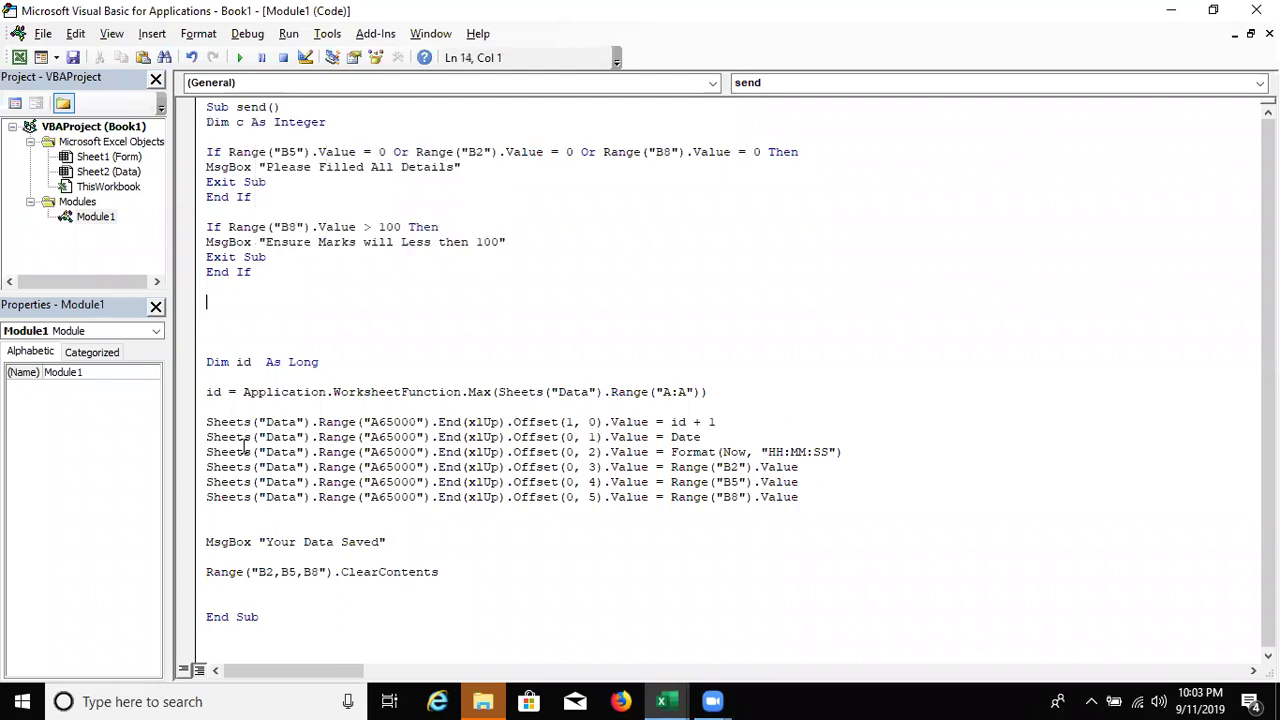
{"action": "type", "text": "c=application."}
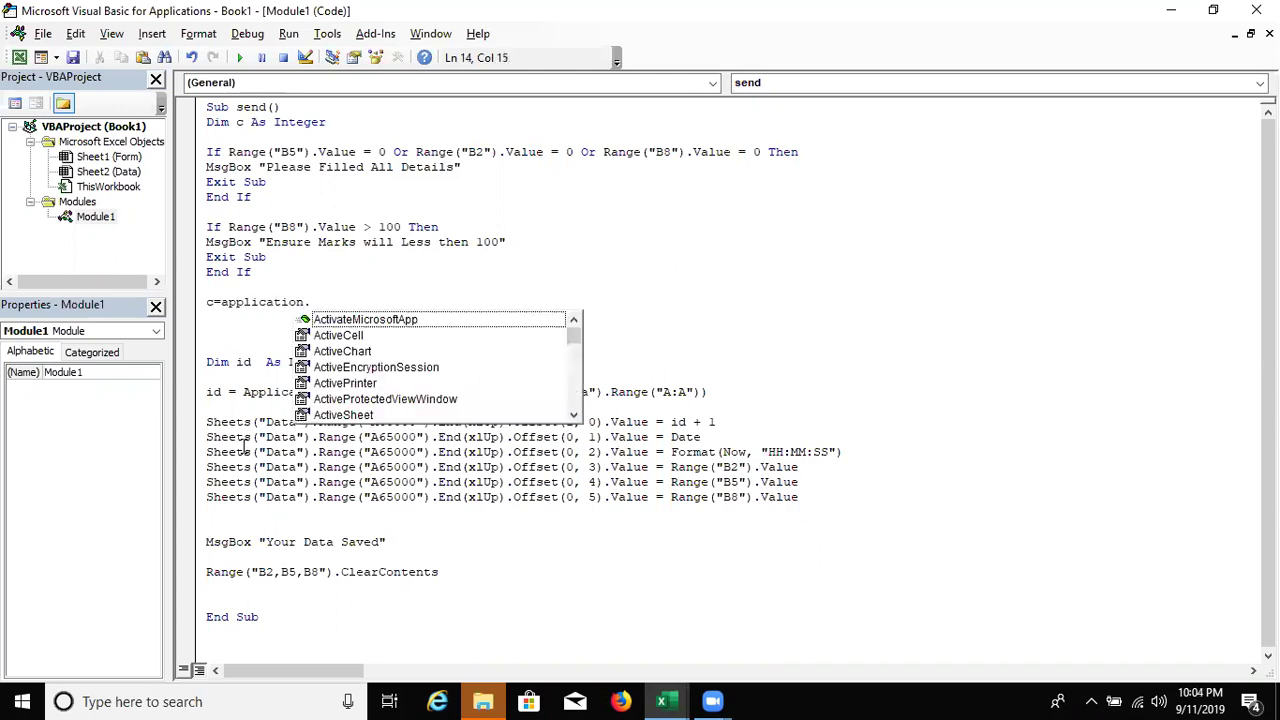
{"action": "type", "text": "w"}
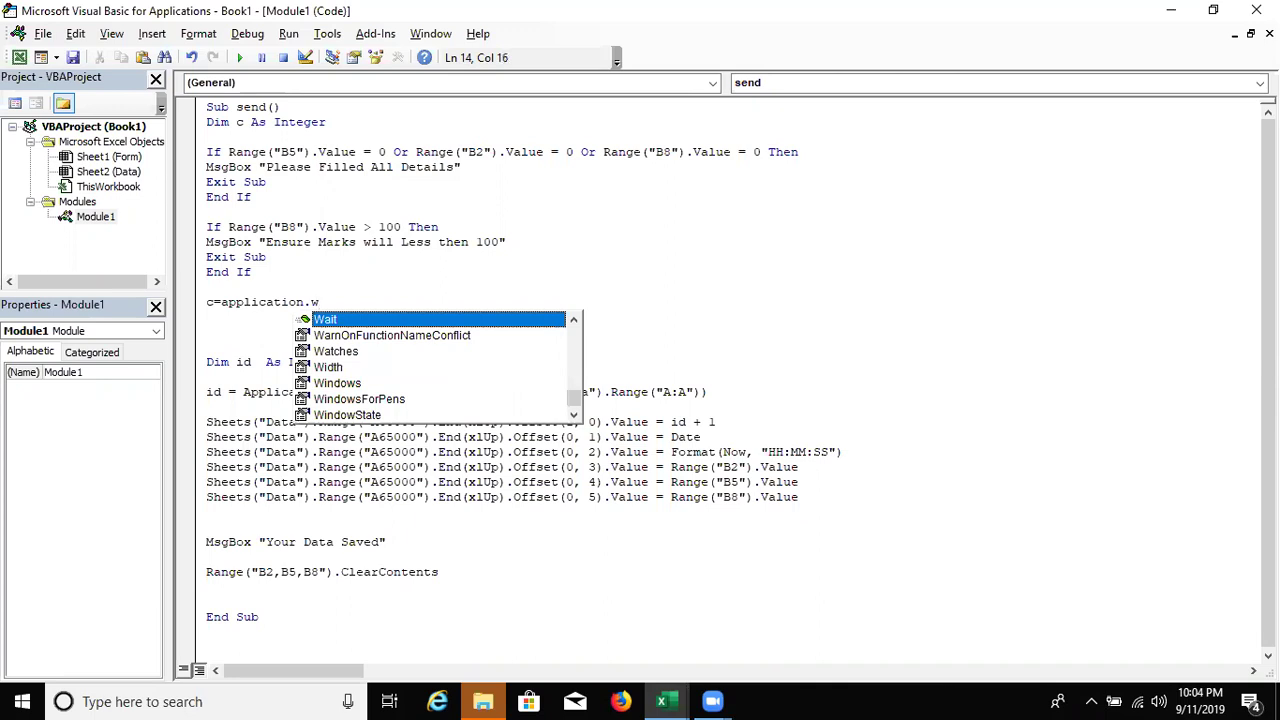
{"action": "type", "text": "or"}
{"action": "key", "text": "Down"}
{"action": "key", "text": "Tab"}
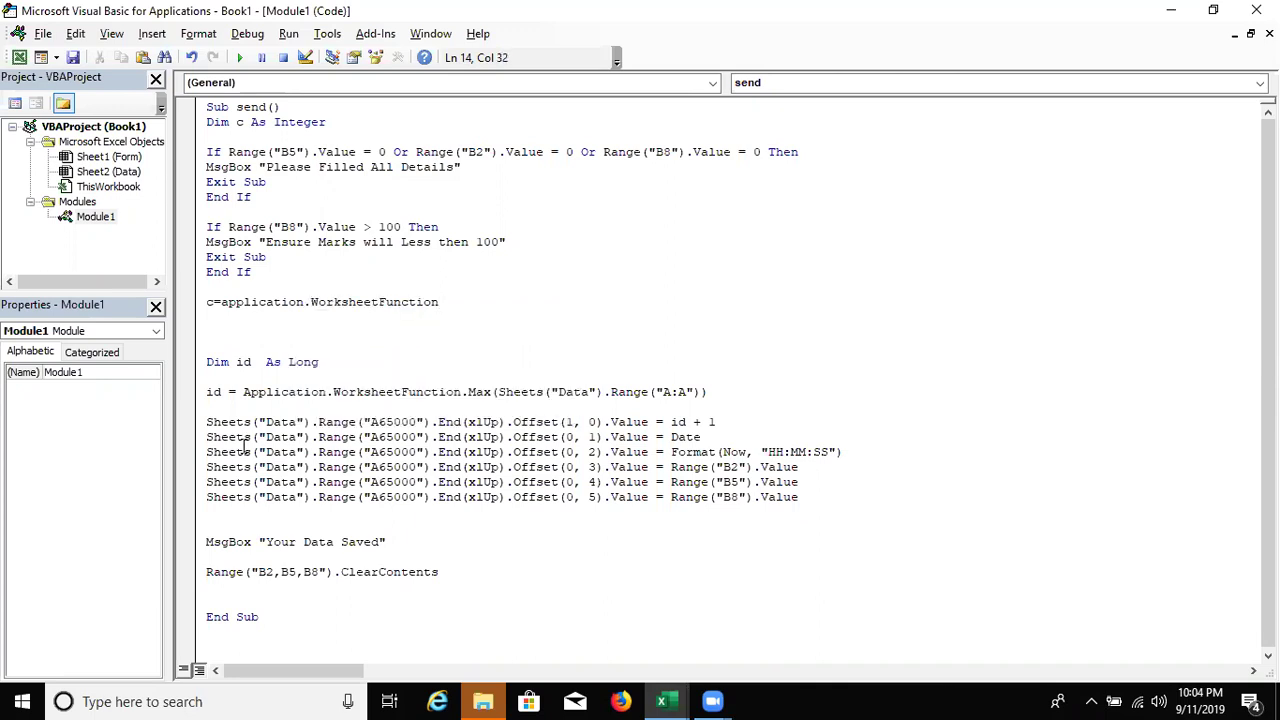
{"action": "type", "text": "."}
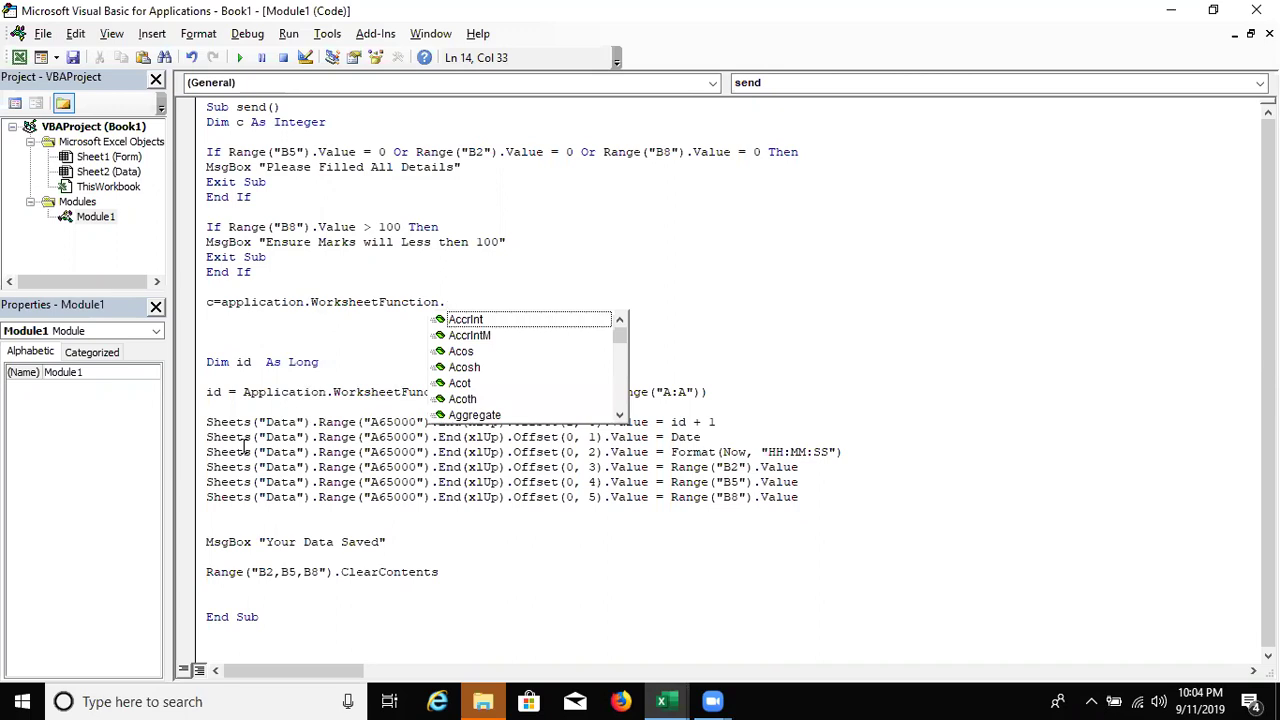
{"action": "type", "text": "cou"}
{"action": "key", "text": "Down"}
{"action": "key", "text": "Down"}
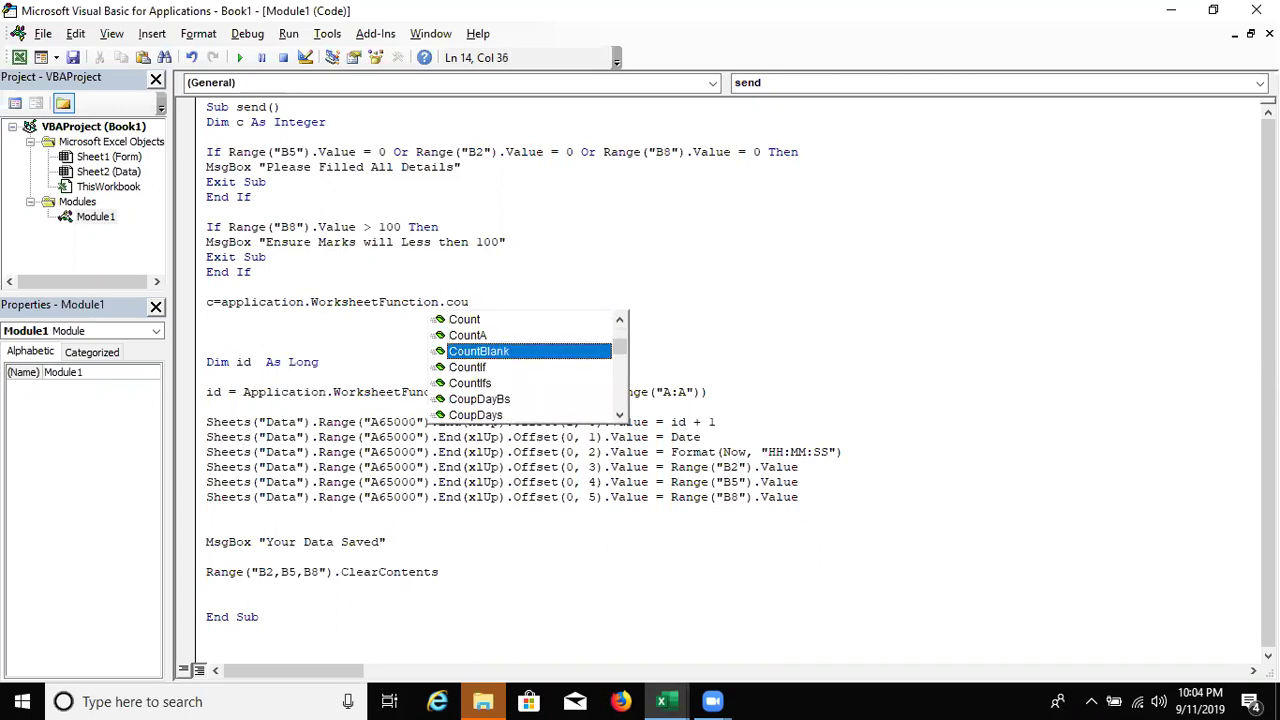
{"action": "key", "text": "Down"}
{"action": "key", "text": "Tab"}
{"action": "type", "text": "("}
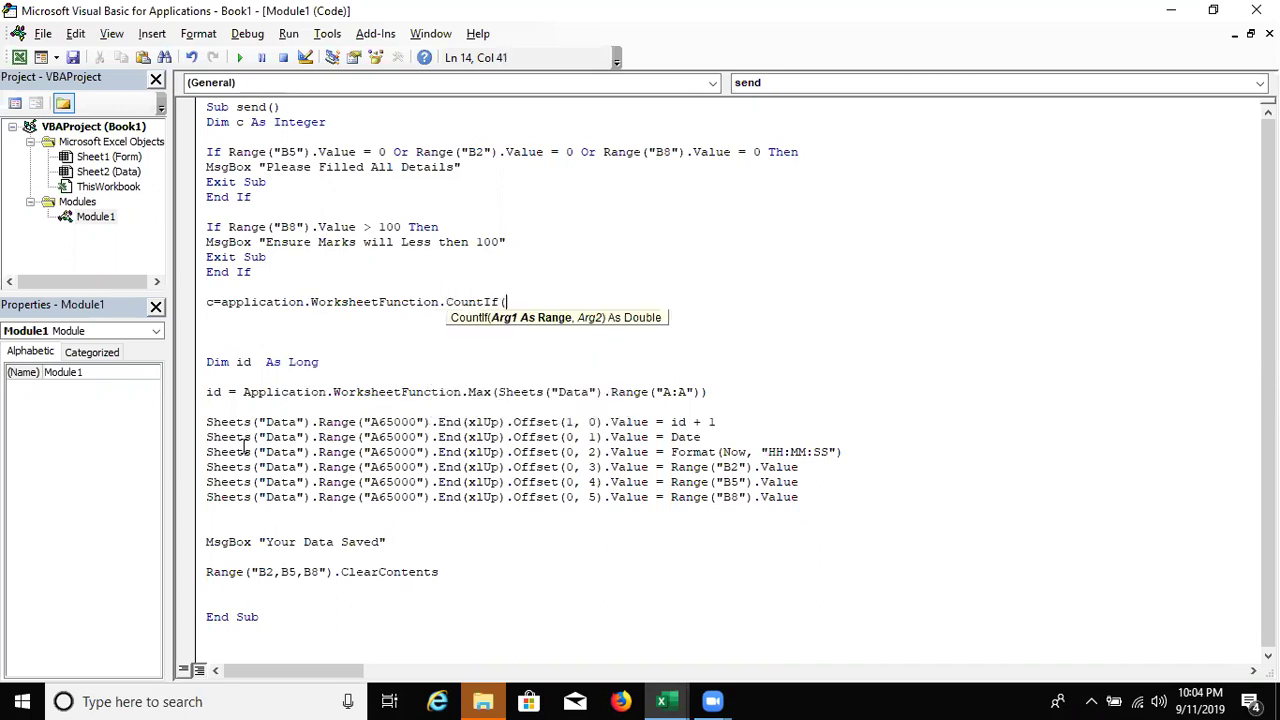
{"action": "type", "text": "sh"}
{"action": "type", "text": "eets"}
{"action": "type", "text": "(\"Data\").ra"}
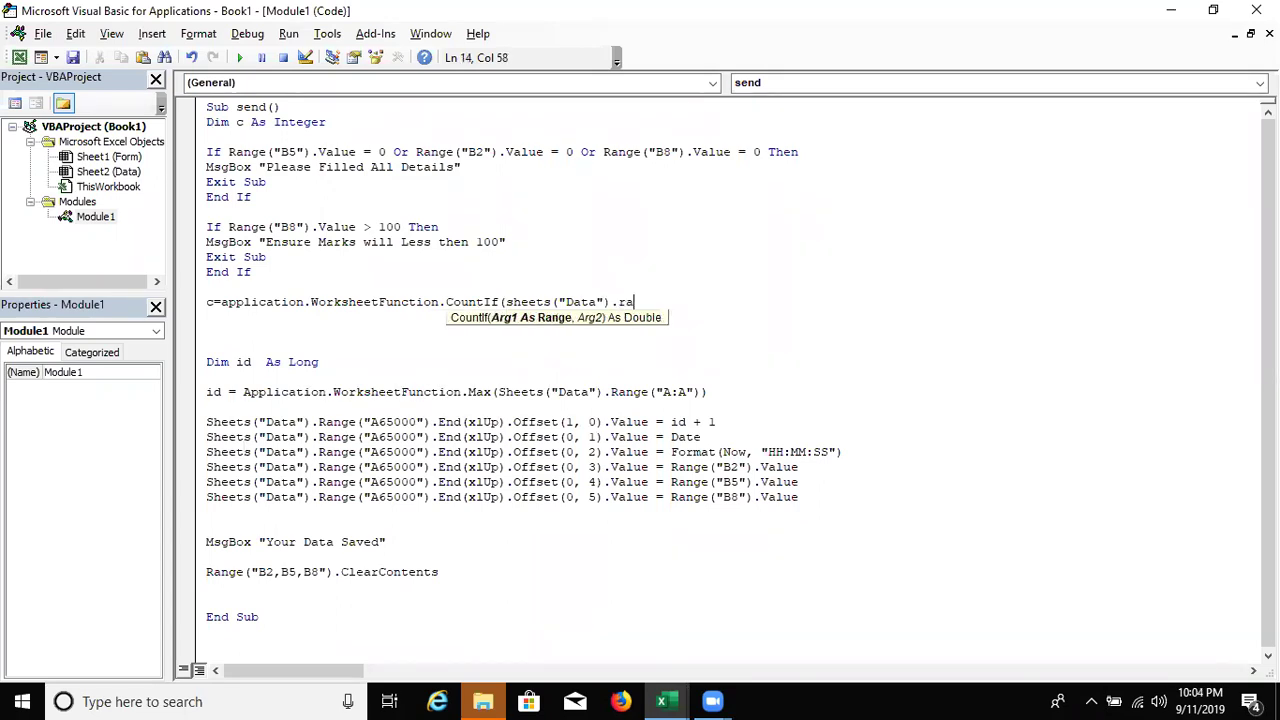
{"action": "type", "text": "nge("}
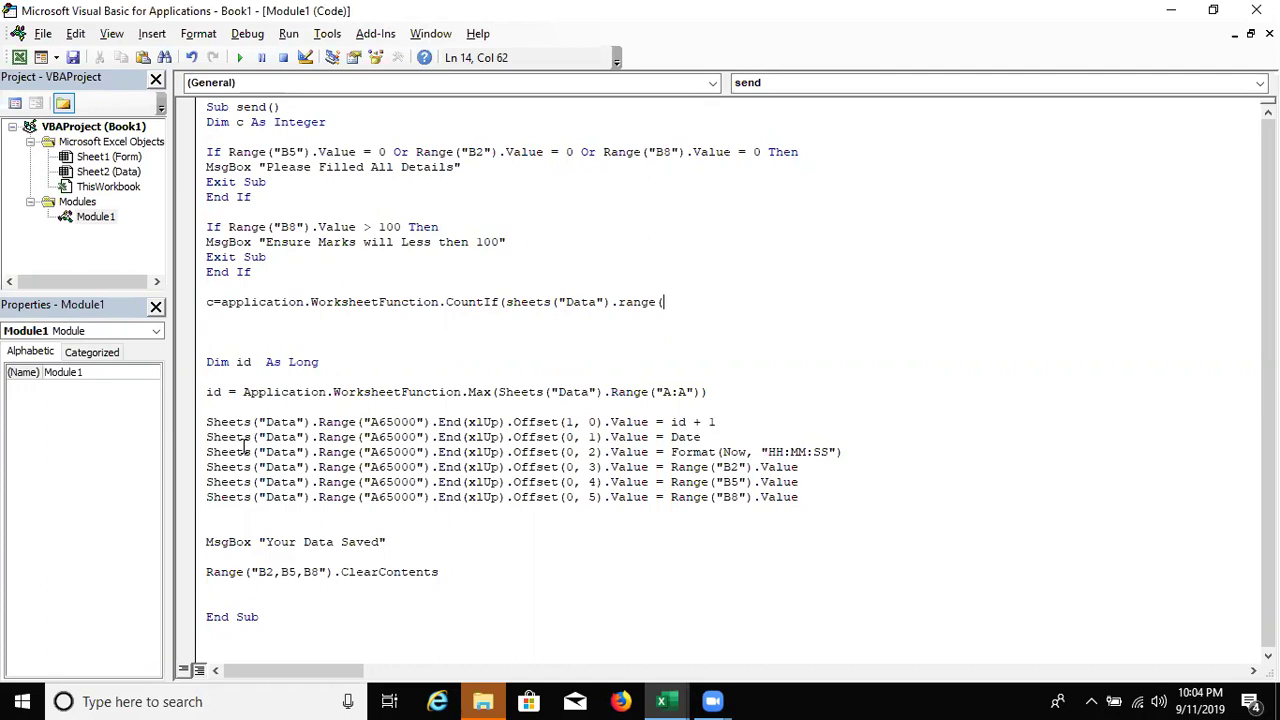
{"action": "type", "text": "\"D"}
{"action": "type", "text": ":\""}
{"action": "type", "text": "D)"}
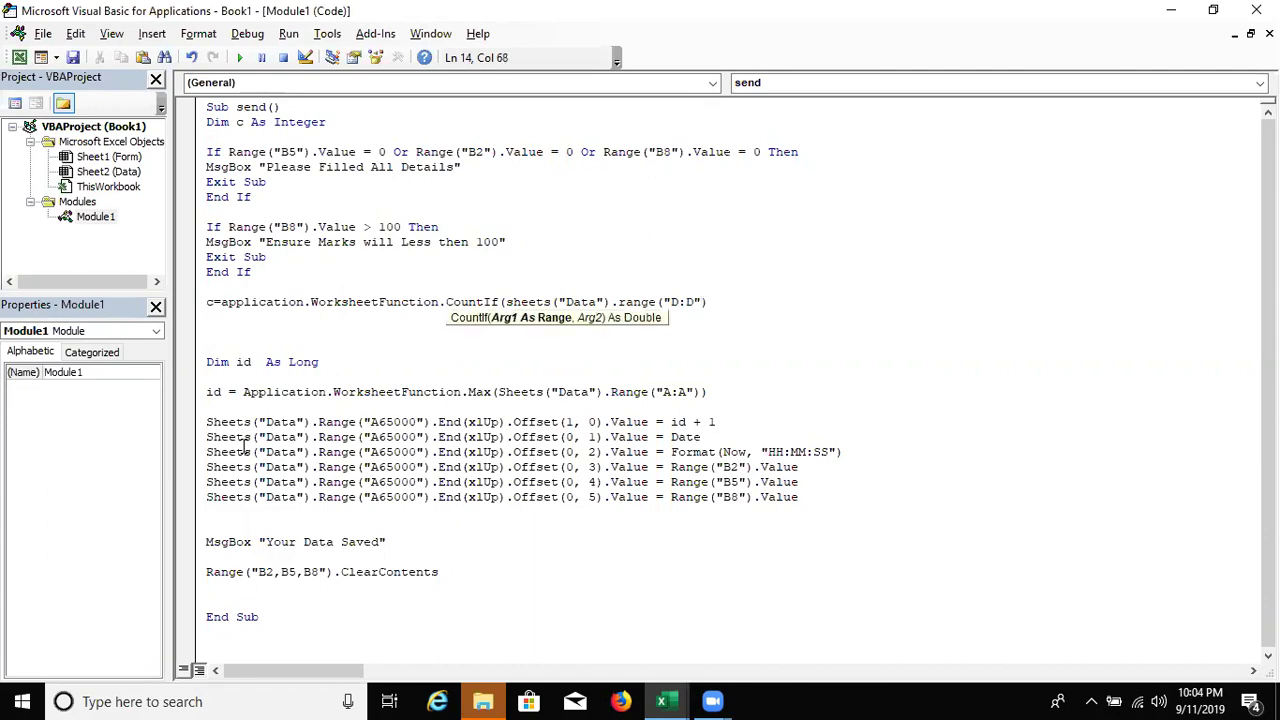
{"action": "type", "text": ","}
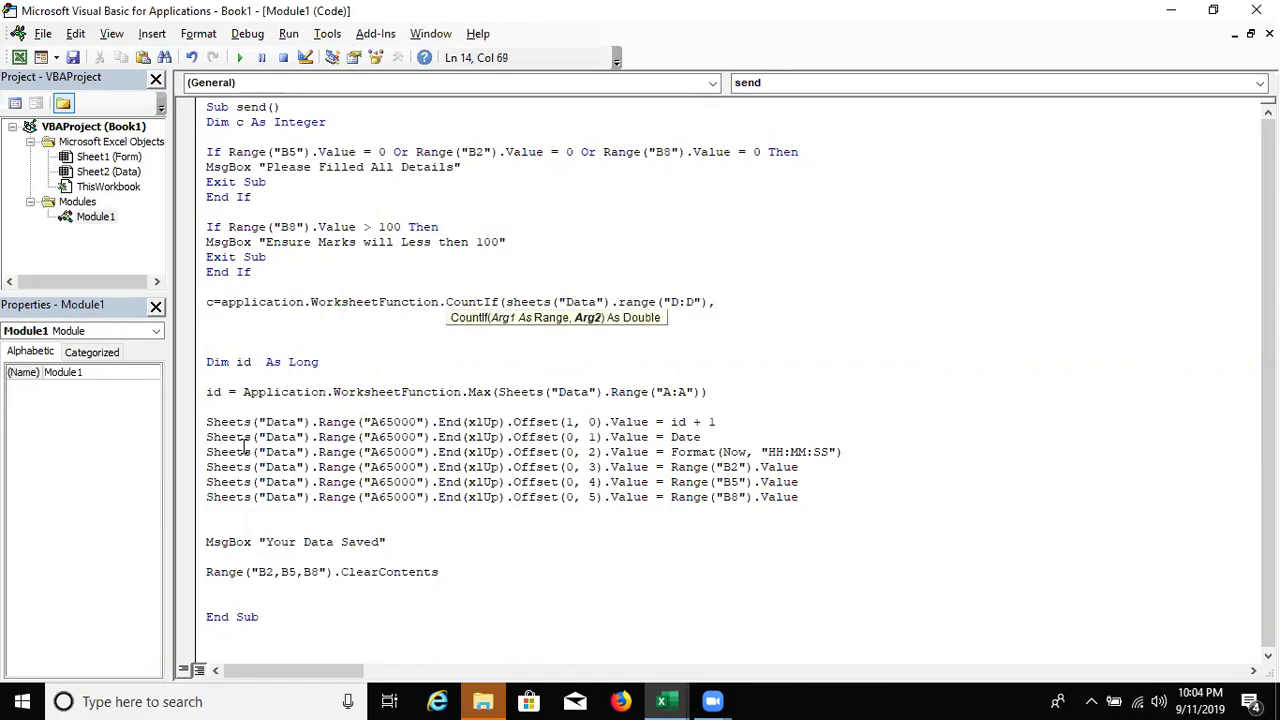
{"action": "type", "text": "range"}
{"action": "type", "text": "(\"B2"}
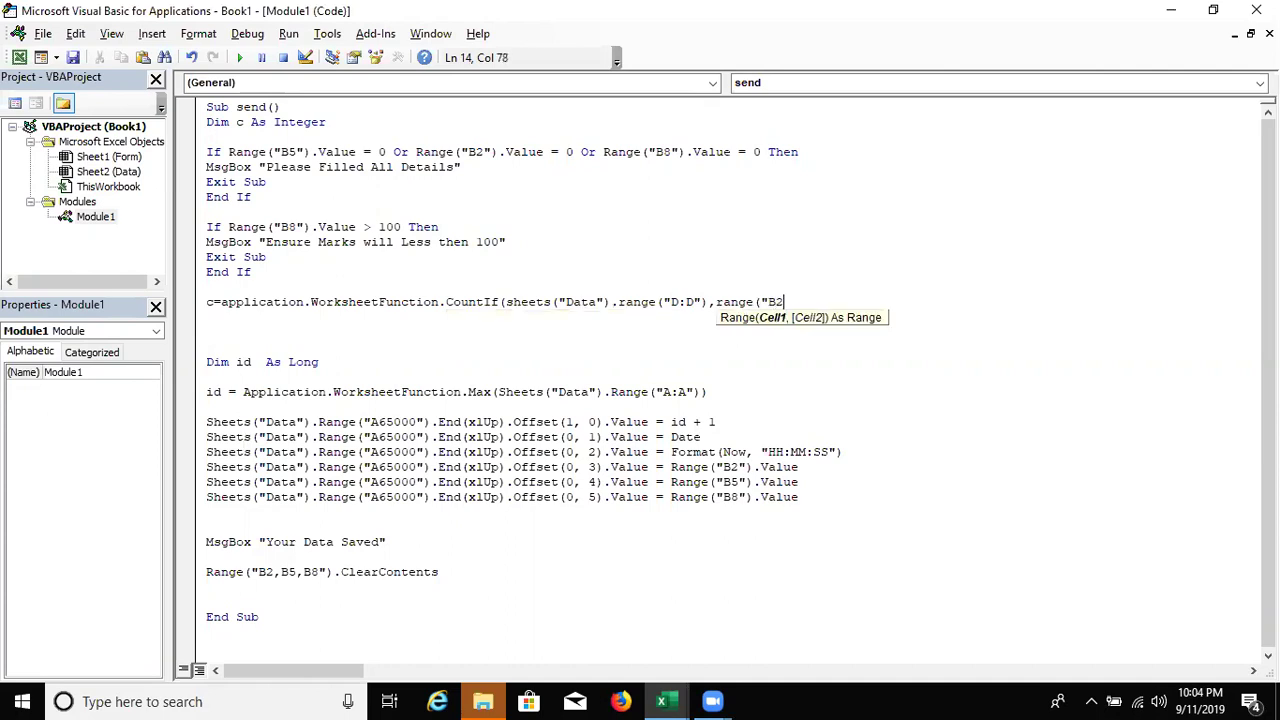
{"action": "type", "text": "\").v"}
{"action": "key", "text": "Tab"}
{"action": "type", "text": ")"}
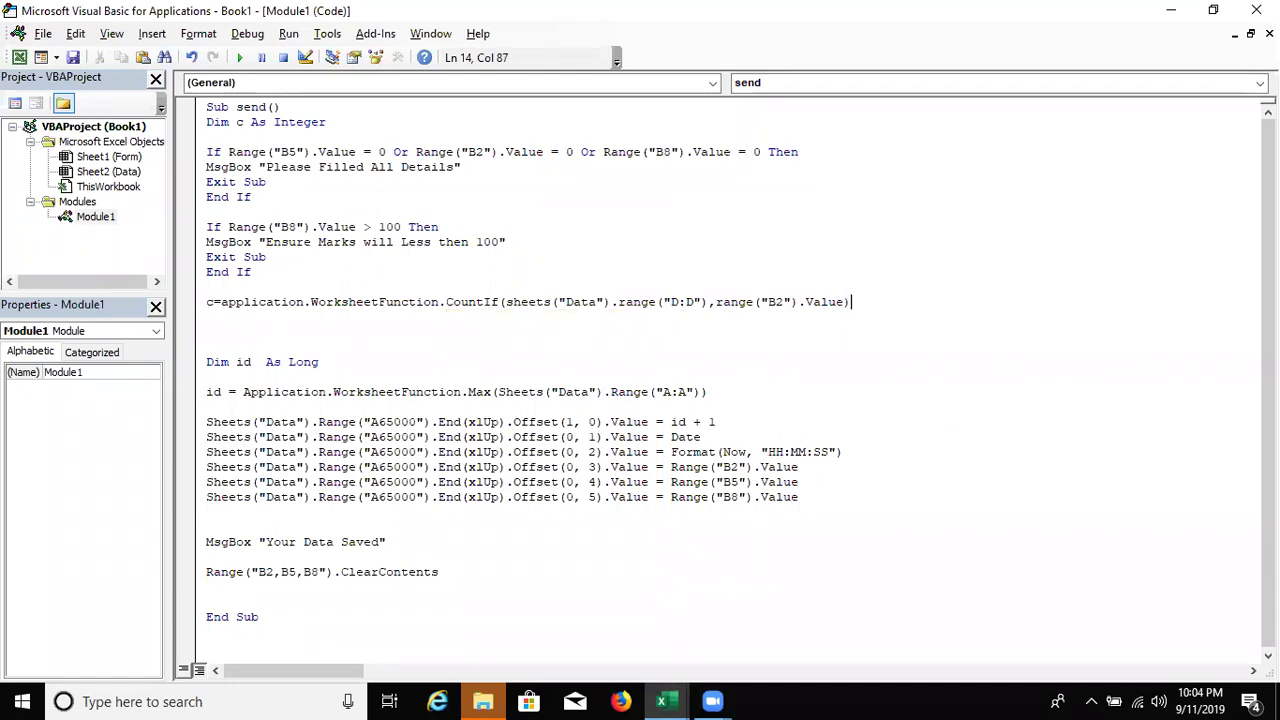
{"action": "key", "text": "Return"}
{"action": "key", "text": "Return"}
- Below the CountIf line, add If c >= 1 Then MsgBox "Name Not be Duplicate", Exit Sub, End If
{"action": "type", "text": "if "}
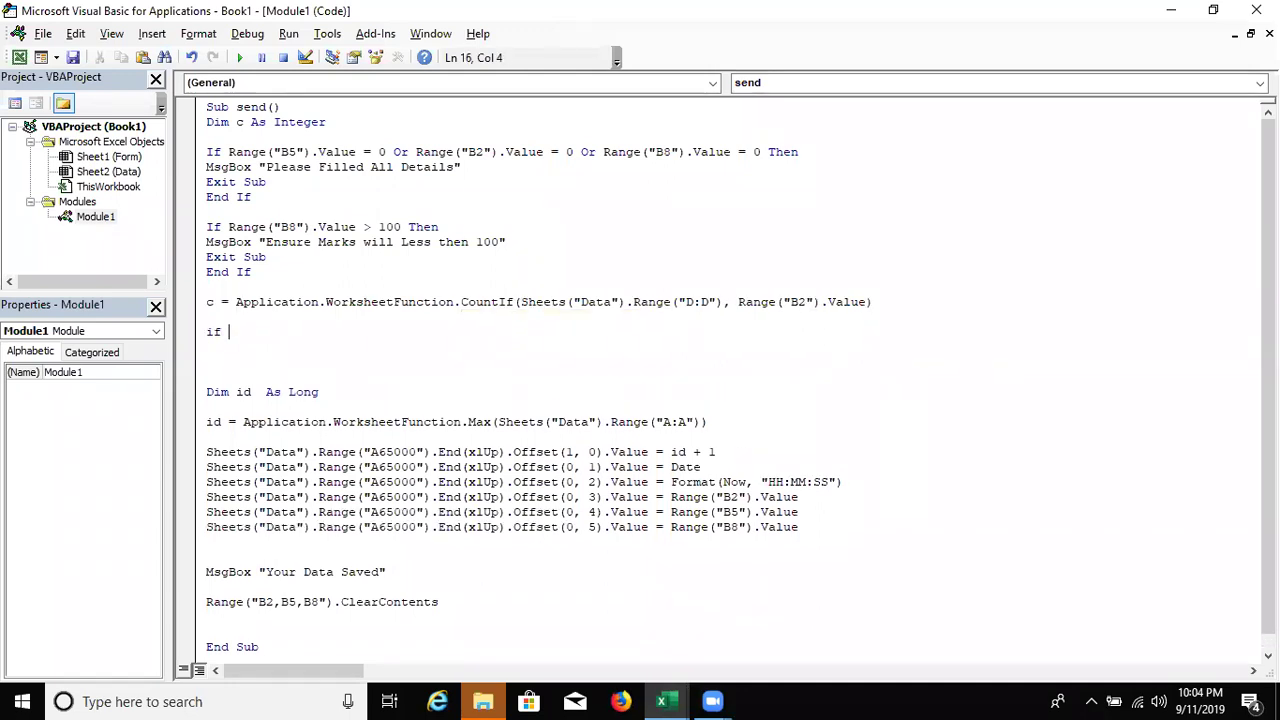
{"action": "type", "text": "c>= 1 Then"}
{"action": "key", "text": "Return"}
{"action": "type", "text": "msgbox "}
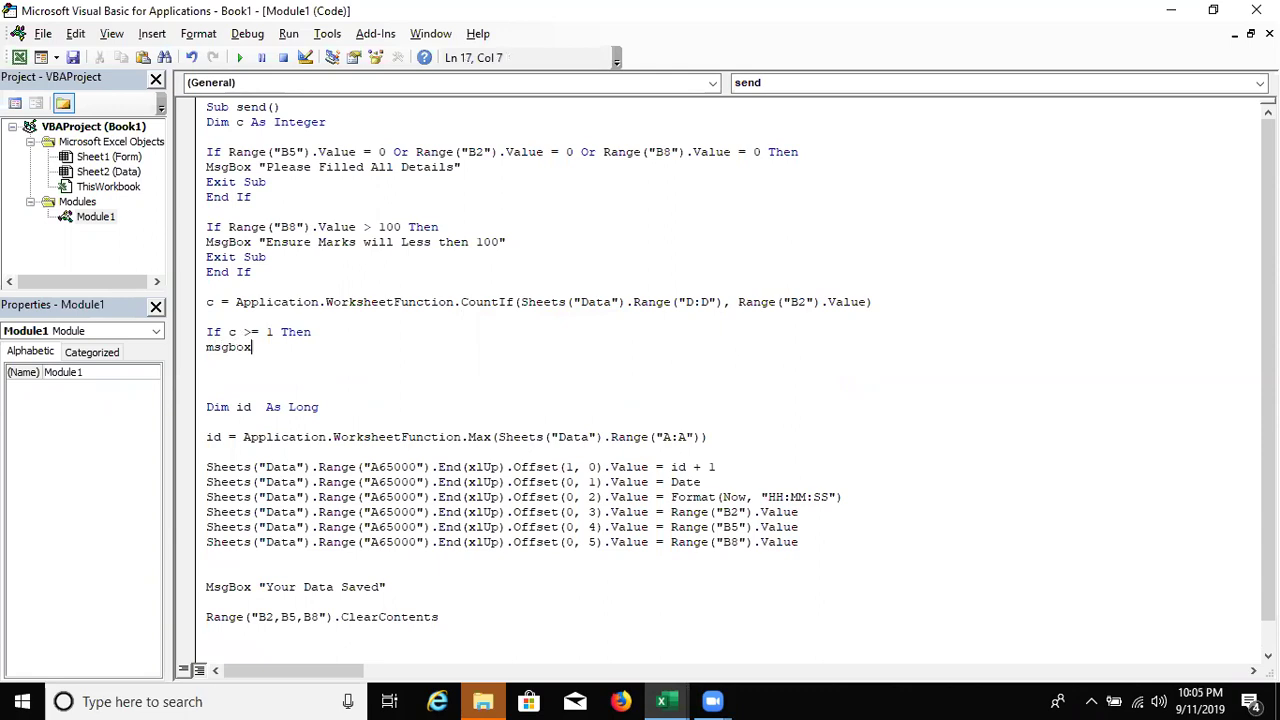
{"action": "type", "text": "\""}
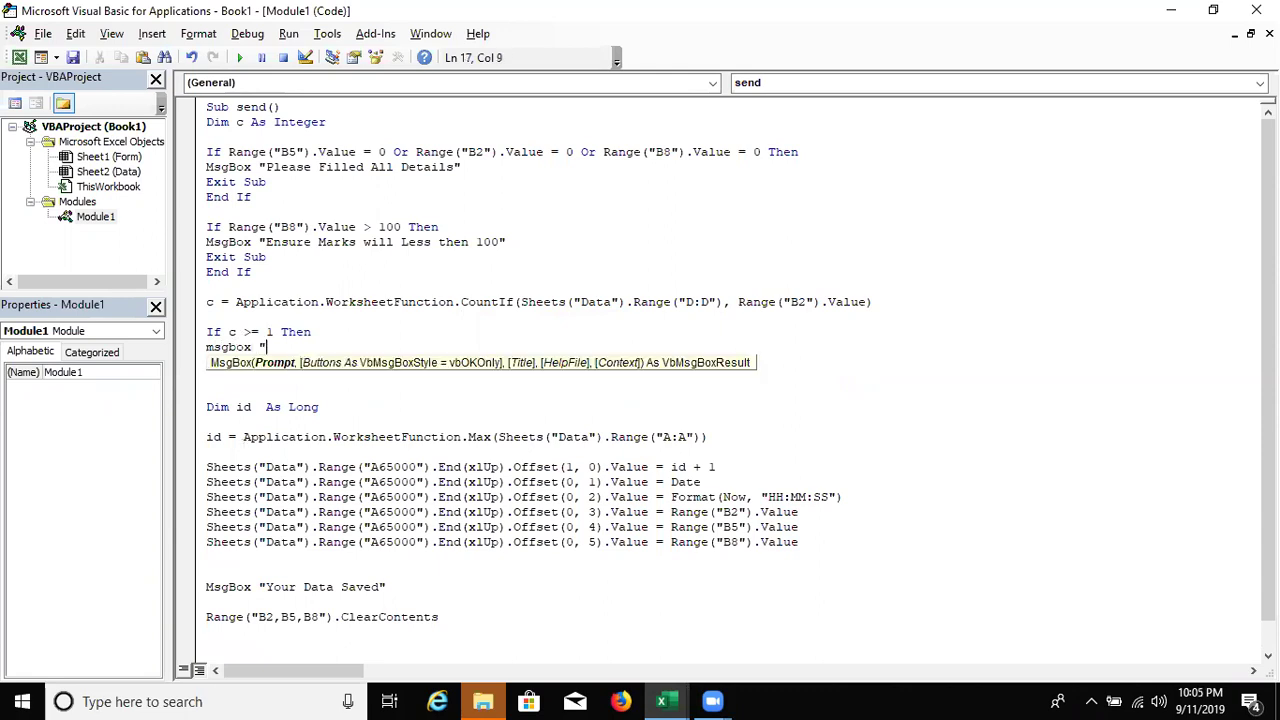
{"action": "type", "text": "Your"}
{"action": "key", "text": "BackSpace"}
{"action": "key", "text": "BackSpace"}
{"action": "key", "text": "BackSpace"}
{"action": "key", "text": "BackSpace"}
{"action": "key", "text": "BackSpace"}
{"action": "type", "text": "Name Not be Duplicate\""}
{"action": "key", "text": "Return"}
{"action": "type", "text": "exit su"}
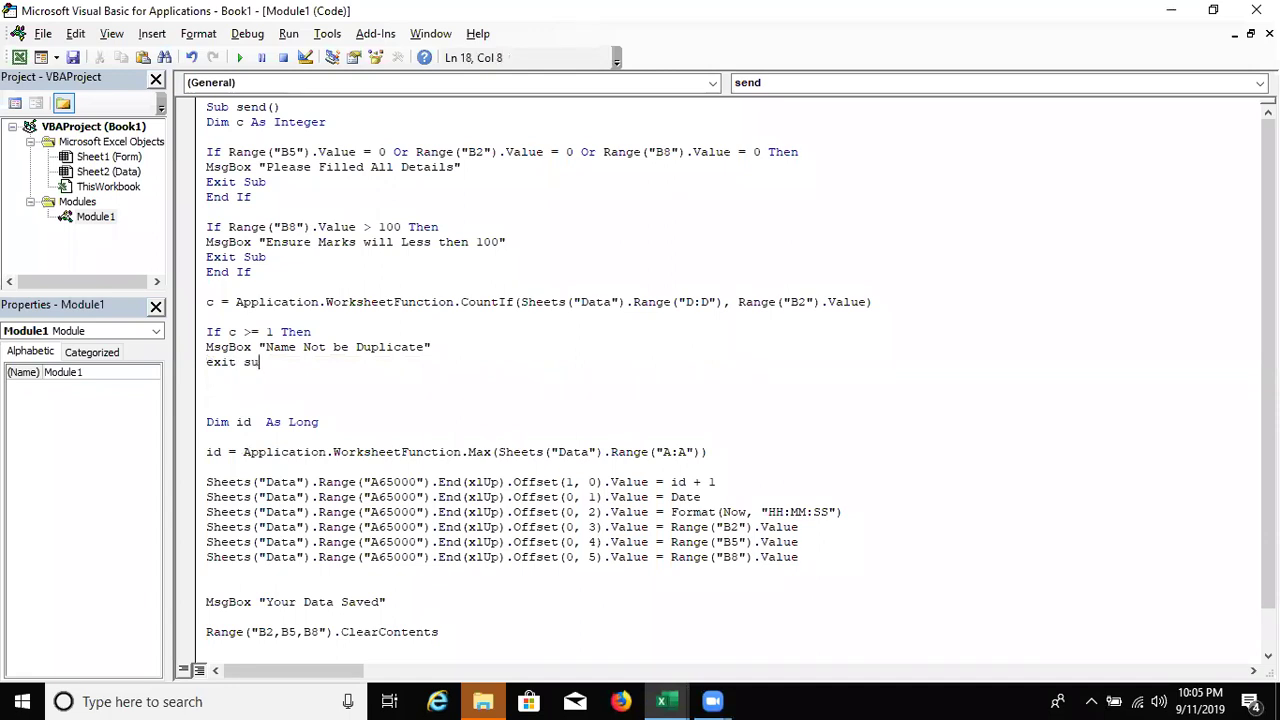
{"action": "key", "text": "BackSpace"}
{"action": "key", "text": "BackSpace"}
{"action": "type", "text": "sub"}
{"action": "key", "text": "Return"}
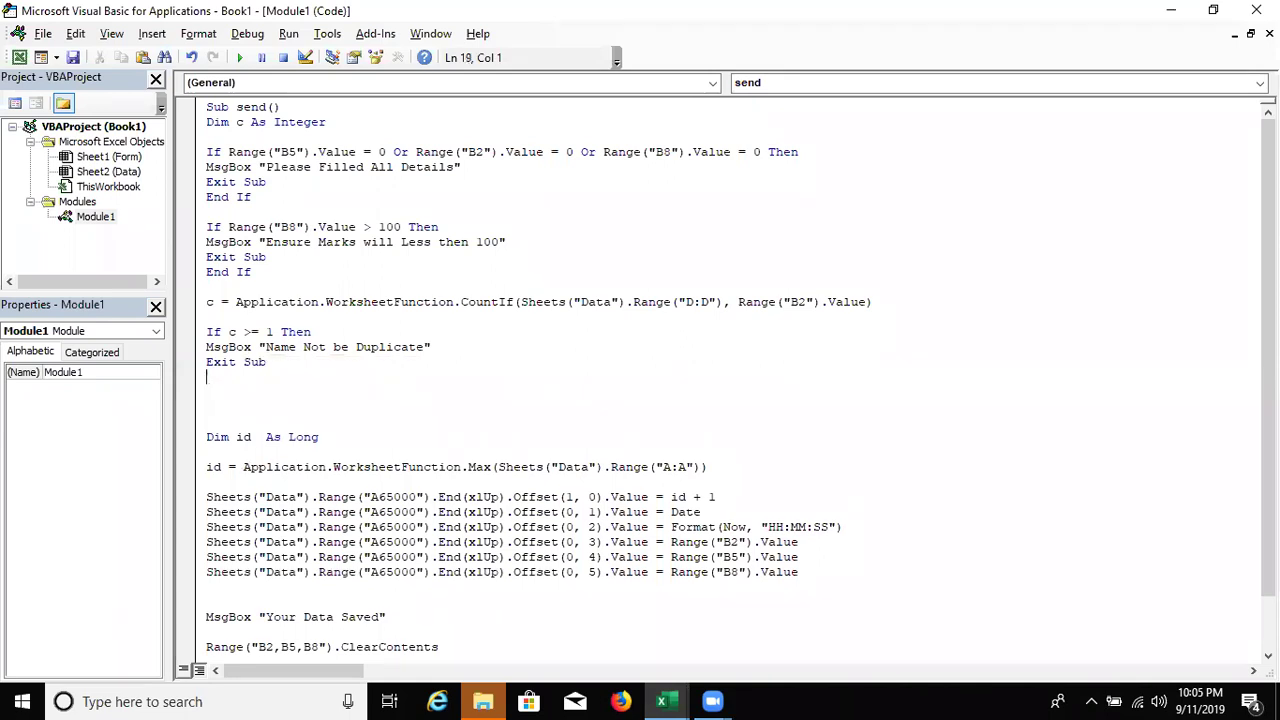
{"action": "type", "text": "end if"}
{"action": "key", "text": "Return"}
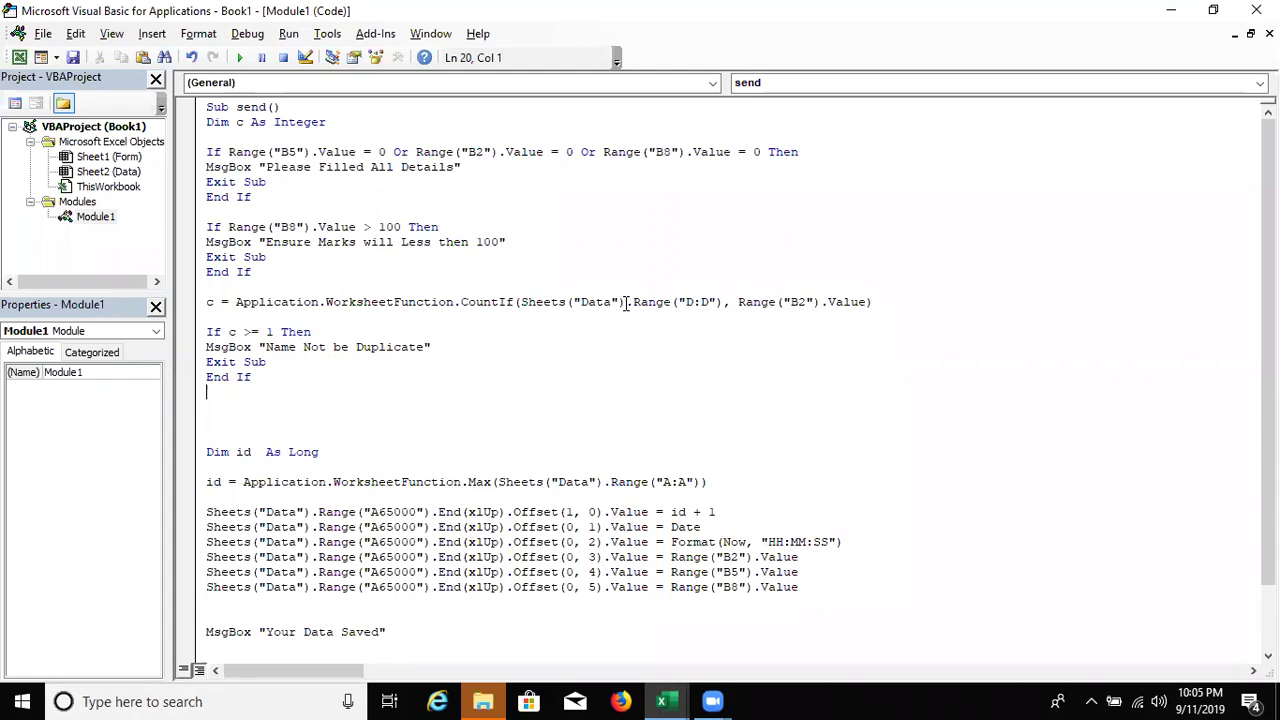
{"action": "left_click", "coordinate": [738, 306]}
- Switch back to Excel, then start and cancel a =B5 formula in cell F8
{"action": "key", "text": "alt+F11"}
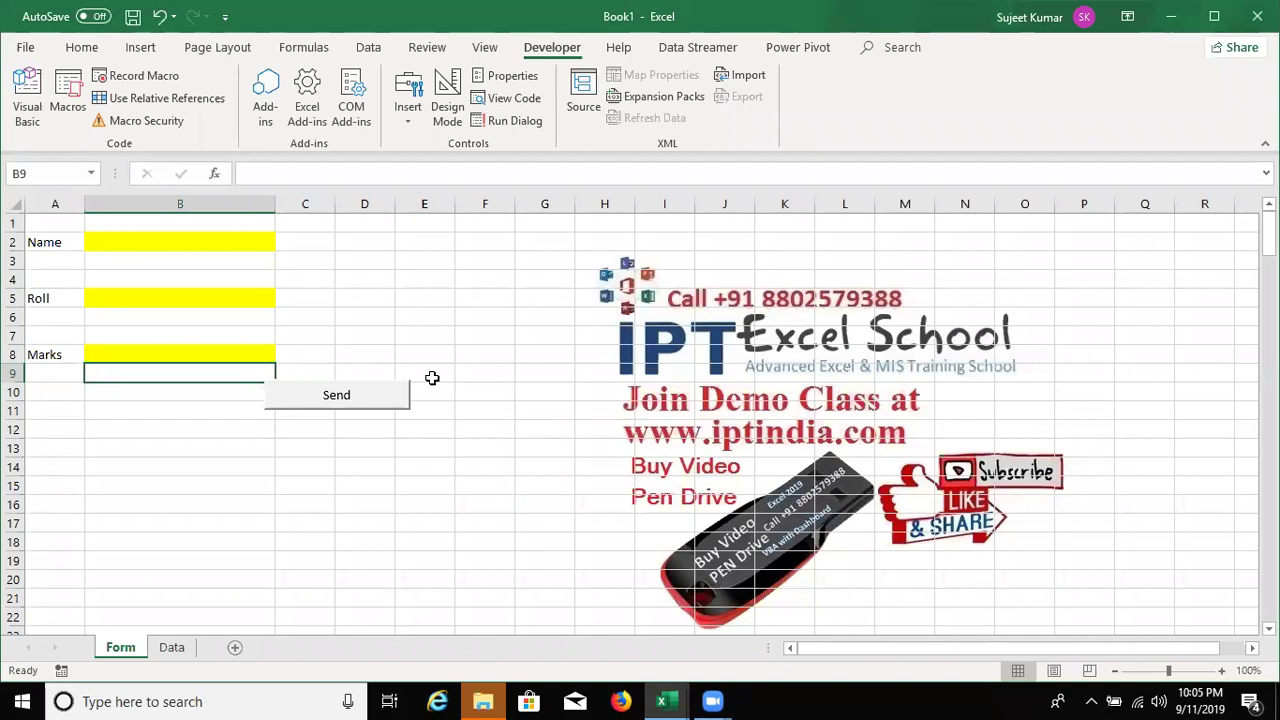
{"action": "left_click", "coordinate": [465, 349]}
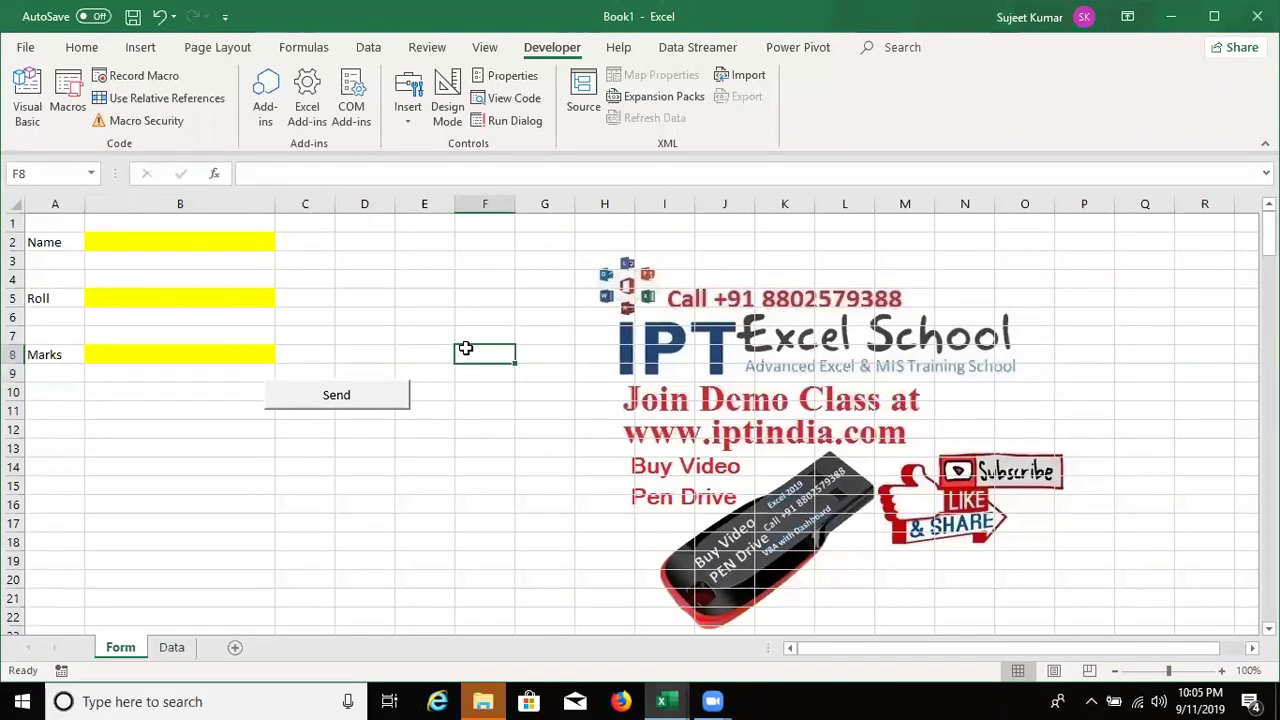
{"action": "type", "text": "=b5"}
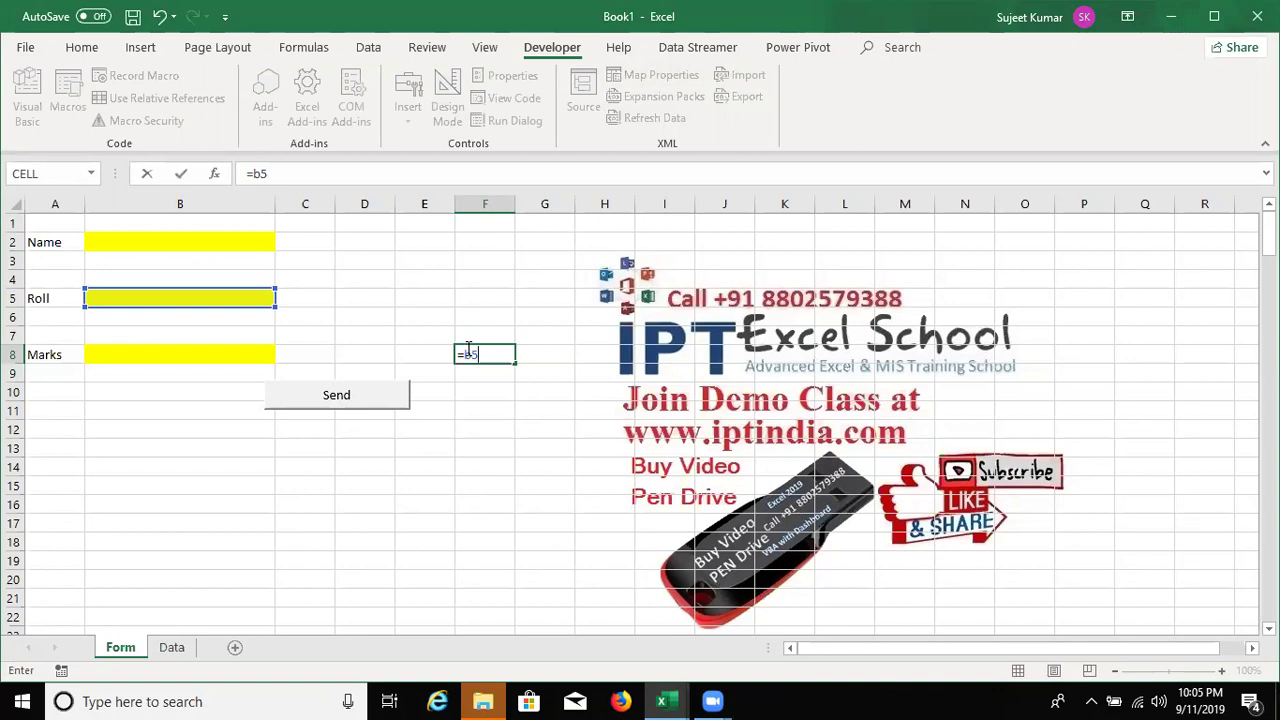
{"action": "key", "text": "Escape"}
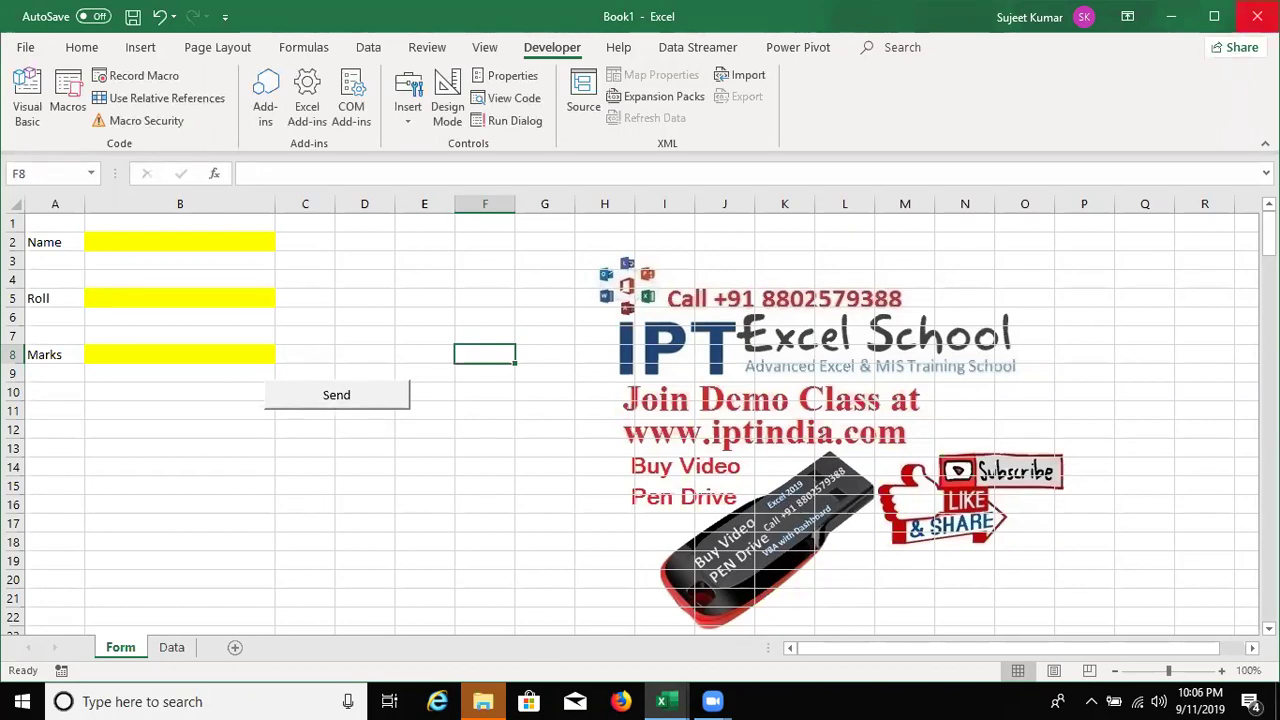
- Abort closing the workbook at the save prompt and return to the VBA editor with Alt+F11
{"action": "left_click", "coordinate": [1257, 16]}
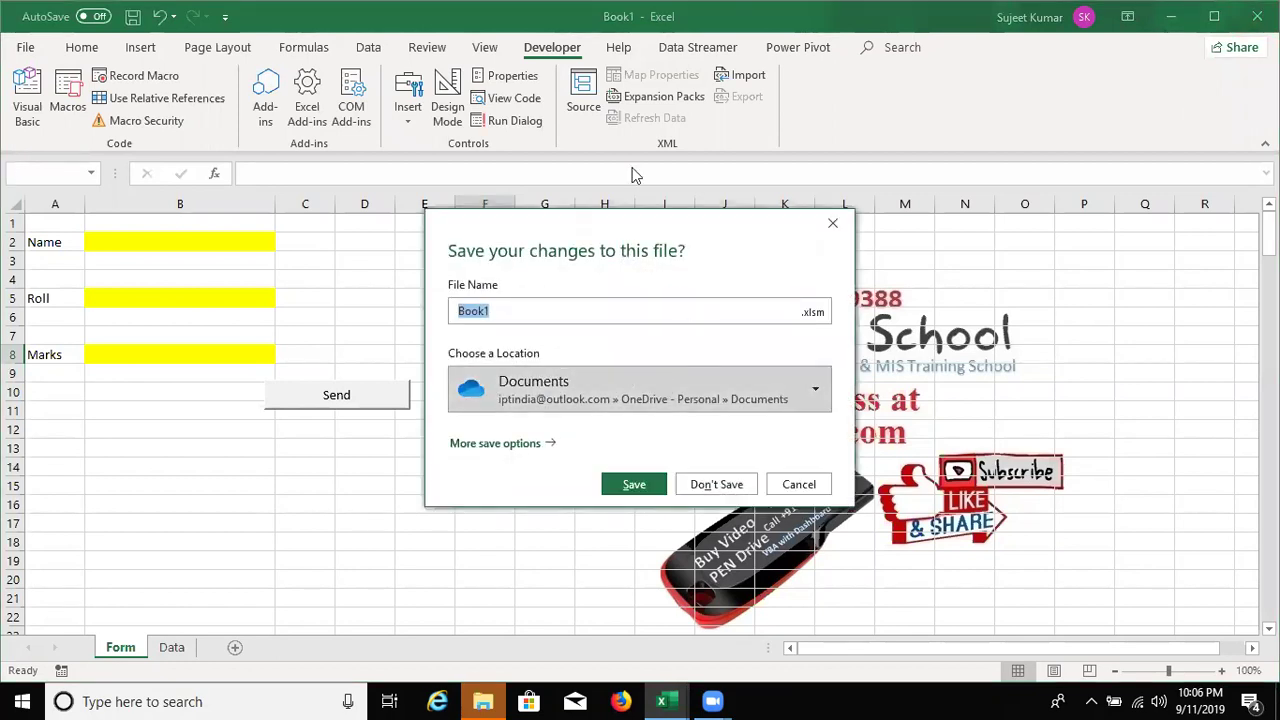
{"action": "left_click", "coordinate": [833, 223]}
{"action": "left_click", "coordinate": [387, 479]}
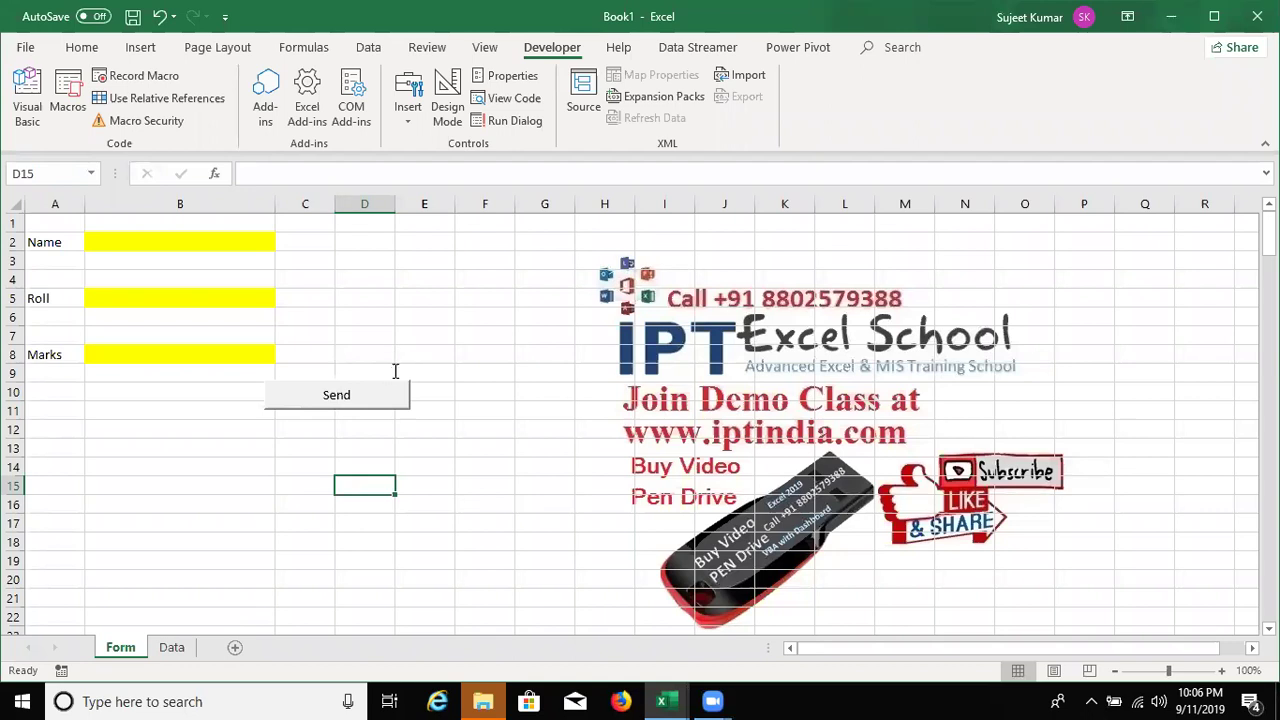
{"action": "key", "text": "alt+F11"}
- Insert a line below Dim c and declare m As Integer
{"action": "left_click", "coordinate": [297, 333]}
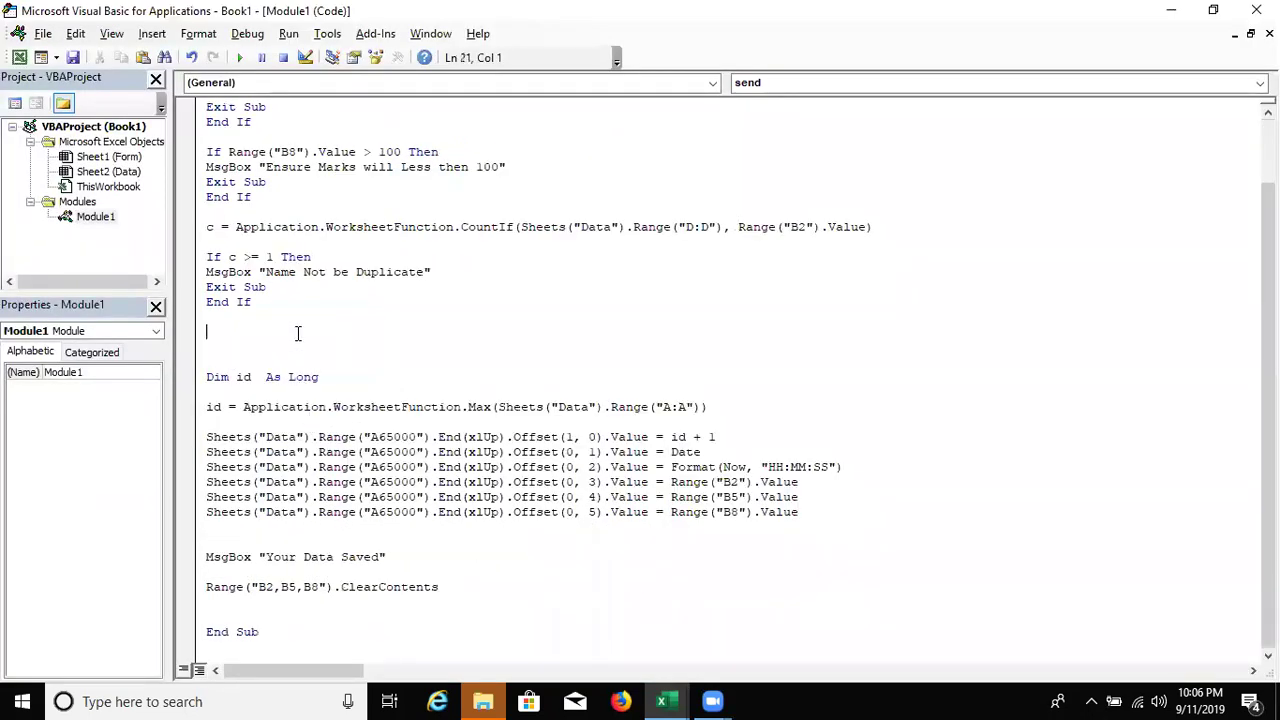
{"action": "key", "text": "Return"}
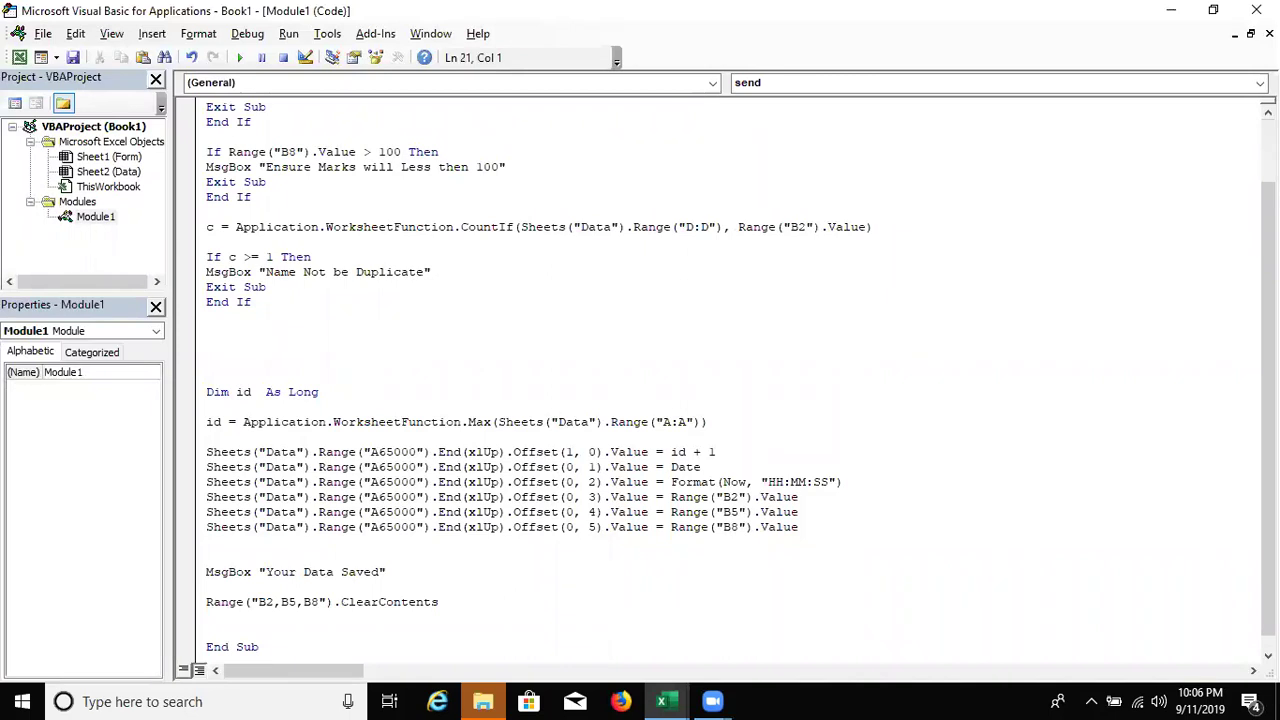
{"action": "key", "text": "ctrl+Home"}
{"action": "key", "text": "Down"}
{"action": "key", "text": "Down"}
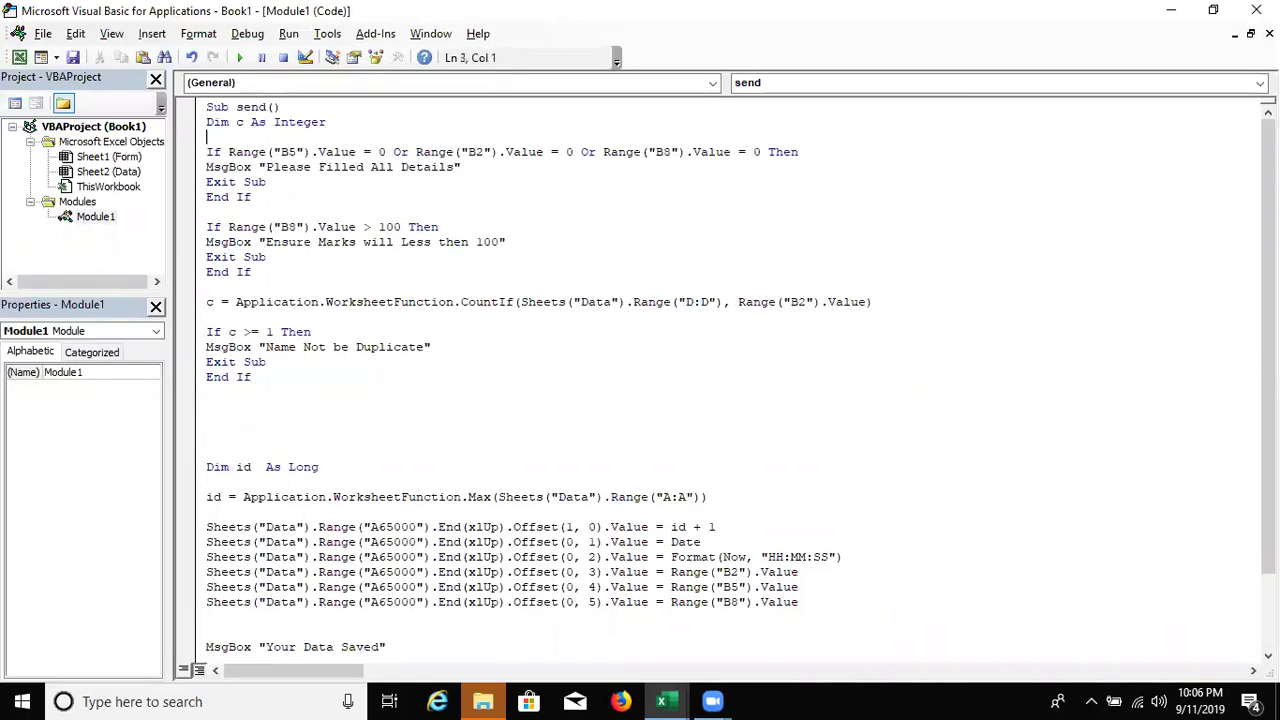
{"action": "type", "text": "dim c as"}
{"action": "key", "text": "BackSpace"}
{"action": "key", "text": "BackSpace"}
{"action": "key", "text": "BackSpace"}
{"action": "key", "text": "BackSpace"}
{"action": "type", "text": "m as "}
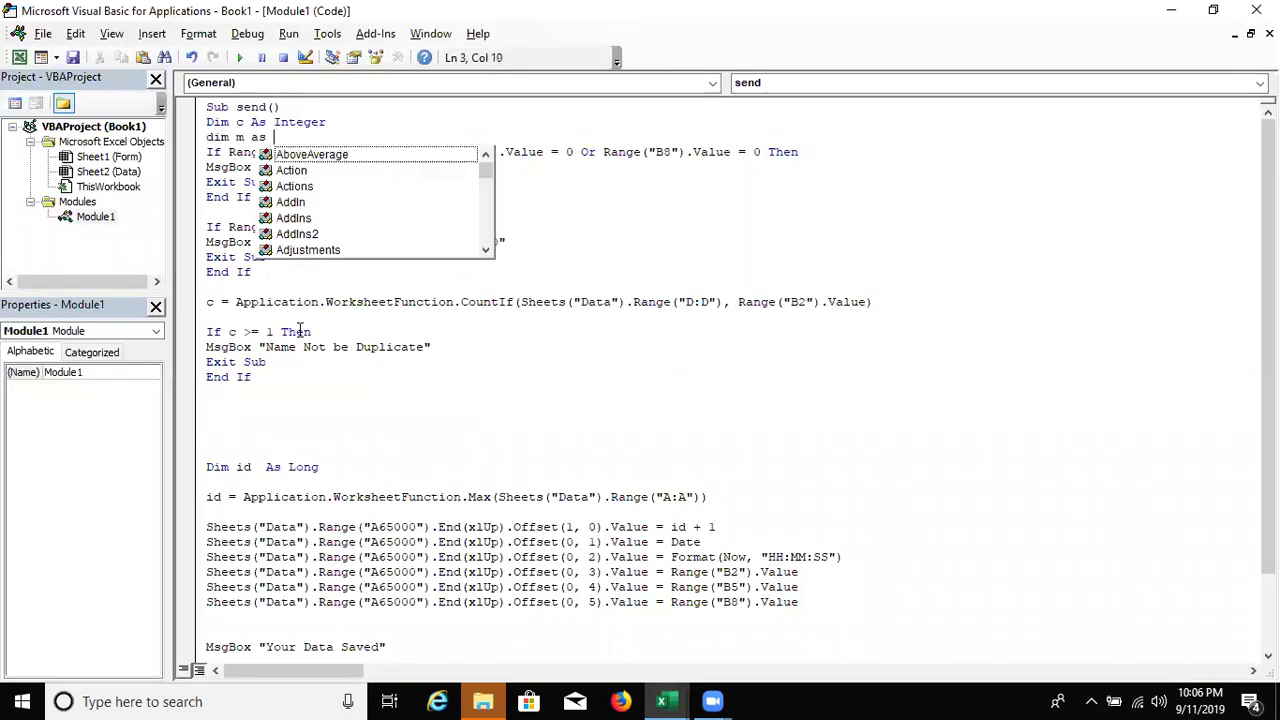
{"action": "type", "text": "in"}
{"action": "key", "text": "Tab"}
- After the duplicate check, write m = MsgBox("Do you want to Save Data ?", vbYesNo, "Please Confirm")
{"action": "key", "text": "Down"}
{"action": "key", "text": "Down"}
{"action": "key", "text": "Down"}
{"action": "key", "text": "Down"}
{"action": "key", "text": "Down"}
{"action": "key", "text": "Down"}
{"action": "key", "text": "Down"}
{"action": "type", "text": "m="}
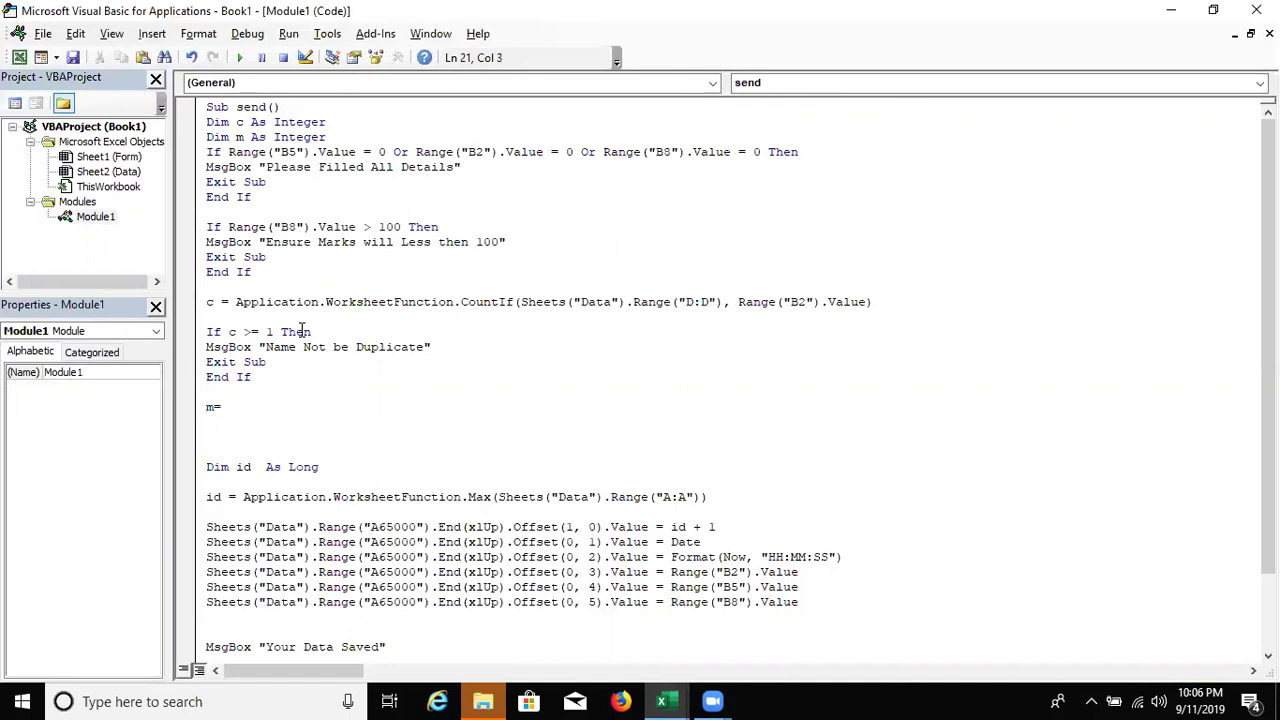
{"action": "type", "text": "ms"}
{"action": "type", "text": "gbo"}
{"action": "type", "text": "x"}
{"action": "type", "text": "("}
{"action": "type", "text": "\""}
{"action": "type", "text": "Di\\"}
{"action": "key", "text": "BackSpace"}
{"action": "key", "text": "BackSpace"}
{"action": "type", "text": "o you waNT"}
{"action": "key", "text": "BackSpace"}
{"action": "key", "text": "BackSpace"}
{"action": "key", "text": "BackSpace"}
{"action": "key", "text": "BackSpace"}
{"action": "key", "text": "BackSpace"}
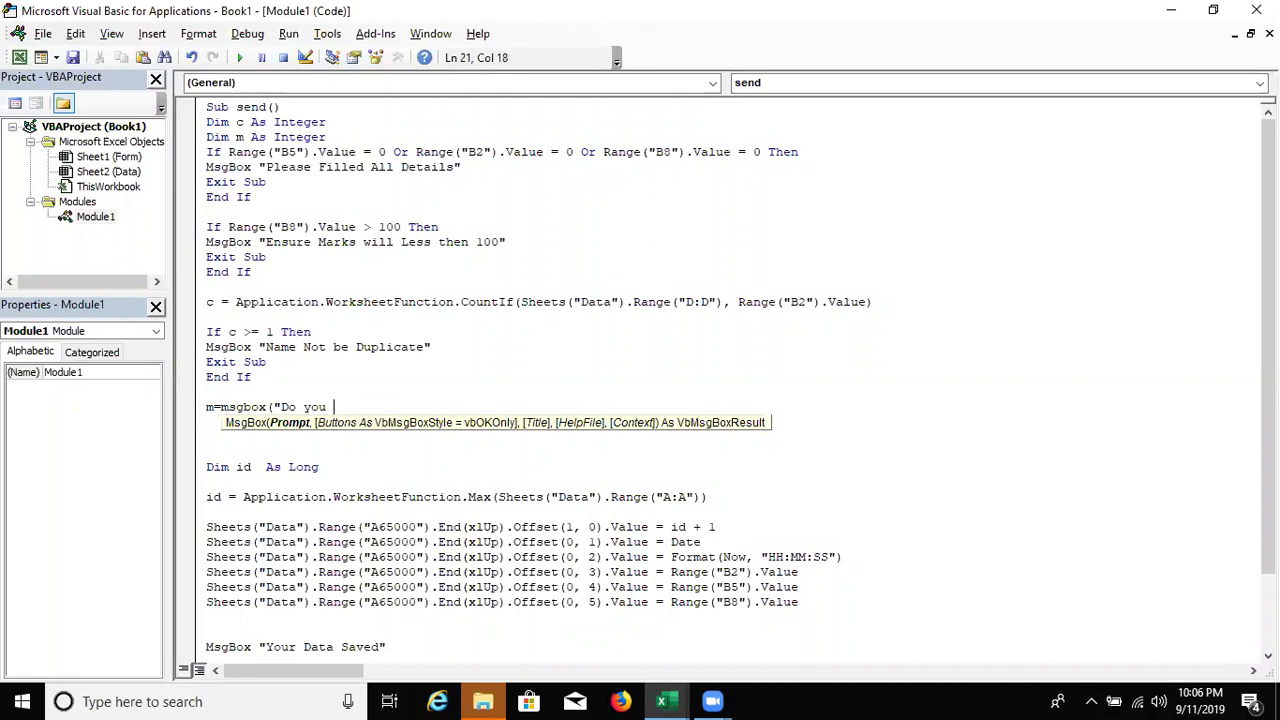
{"action": "type", "text": "wat"}
{"action": "key", "text": "BackSpace"}
{"action": "type", "text": "nt to Save "}
{"action": "type", "text": "Data "}
{"action": "type", "text": "?\""}
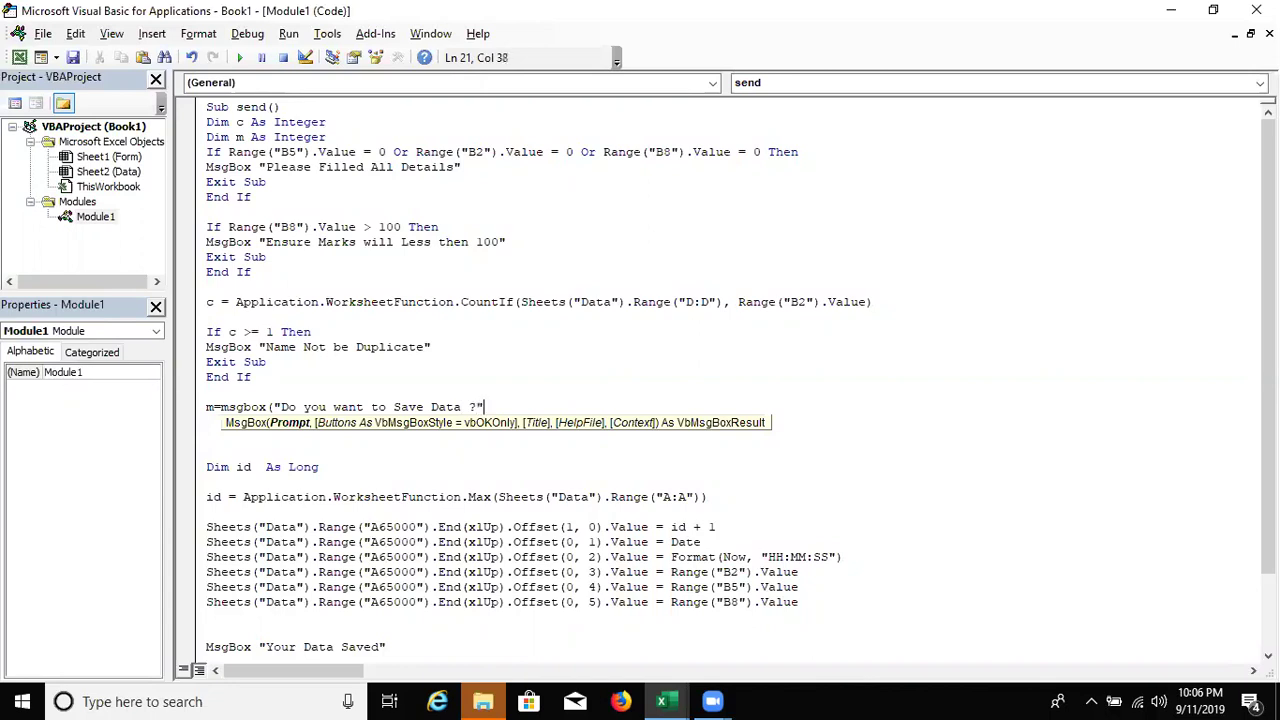
{"action": "type", "text": ","}
{"action": "key", "text": "Down"}
{"action": "key", "text": "Down"}
{"action": "key", "text": "Down"}
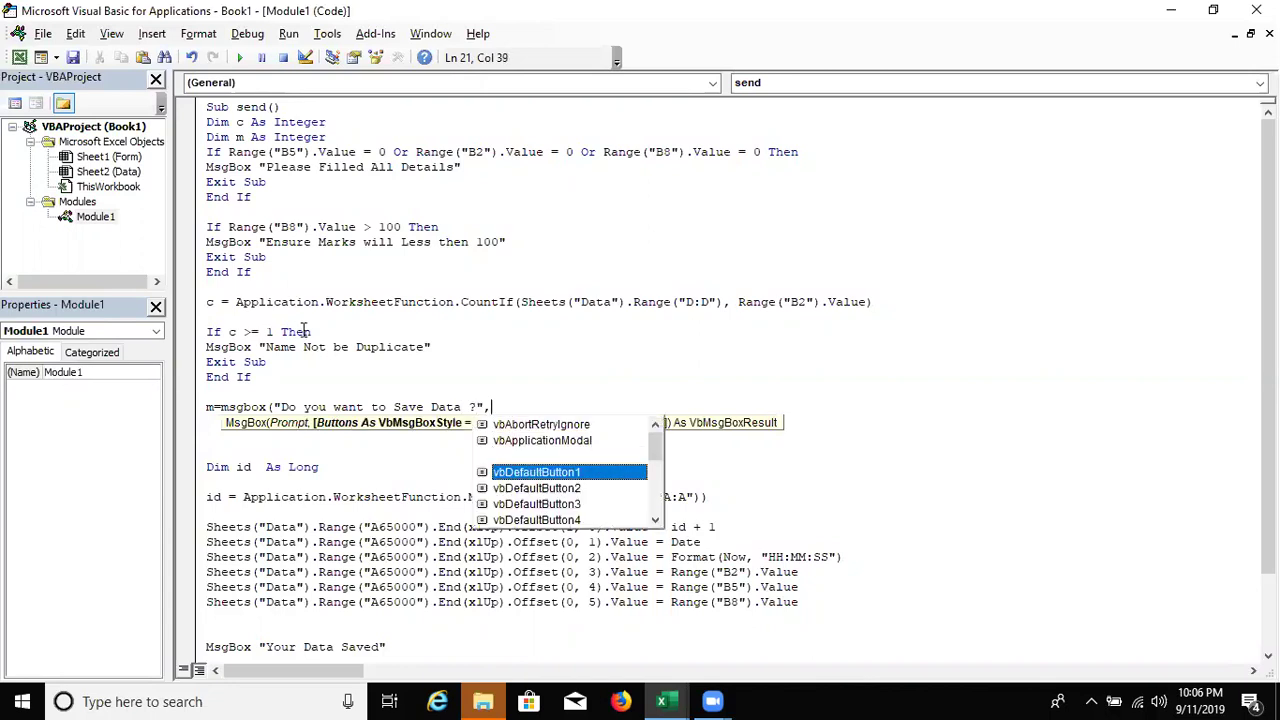
{"action": "key", "text": "Down"}
{"action": "key", "text": "Down"}
{"action": "key", "text": "Down"}
{"action": "key", "text": "Down"}
{"action": "key", "text": "Down"}
{"action": "key", "text": "Down"}
{"action": "key", "text": "Down"}
{"action": "key", "text": "Down"}
{"action": "key", "text": "Down"}
{"action": "key", "text": "Down"}
{"action": "key", "text": "Down"}
{"action": "key", "text": "Down"}
{"action": "key", "text": "Down"}
{"action": "key", "text": "Down"}
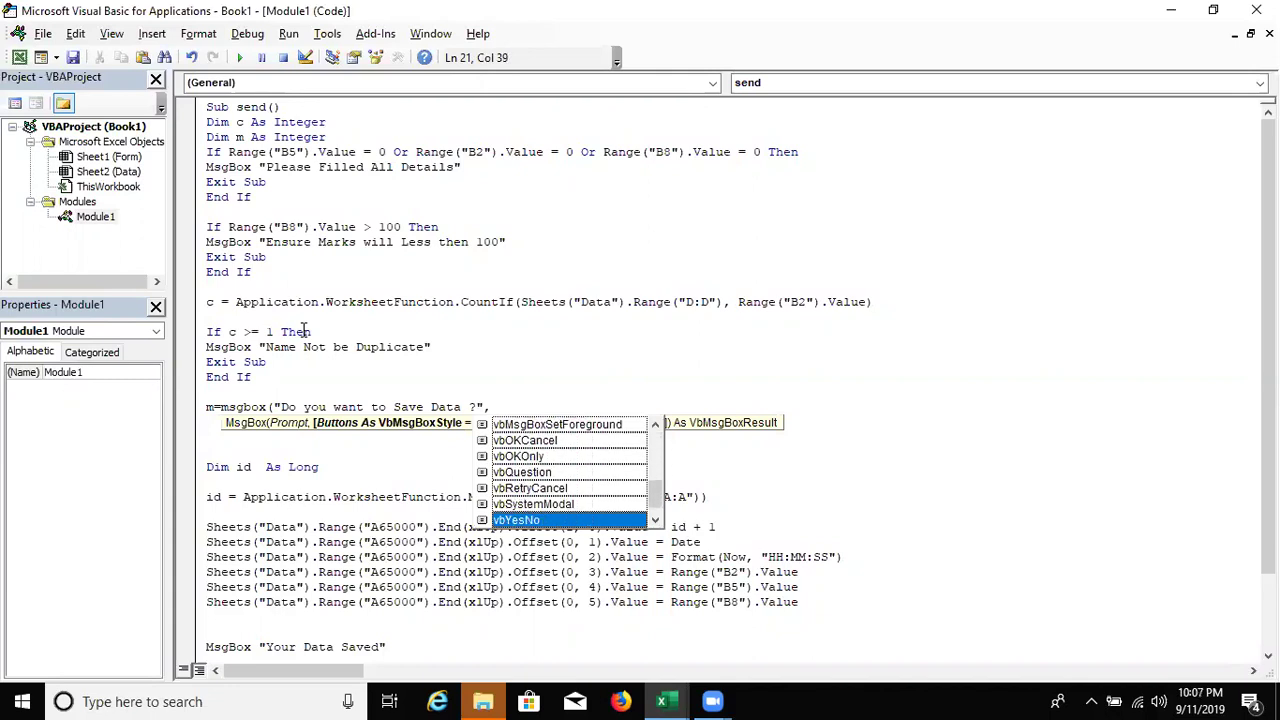
{"action": "key", "text": "Tab"}
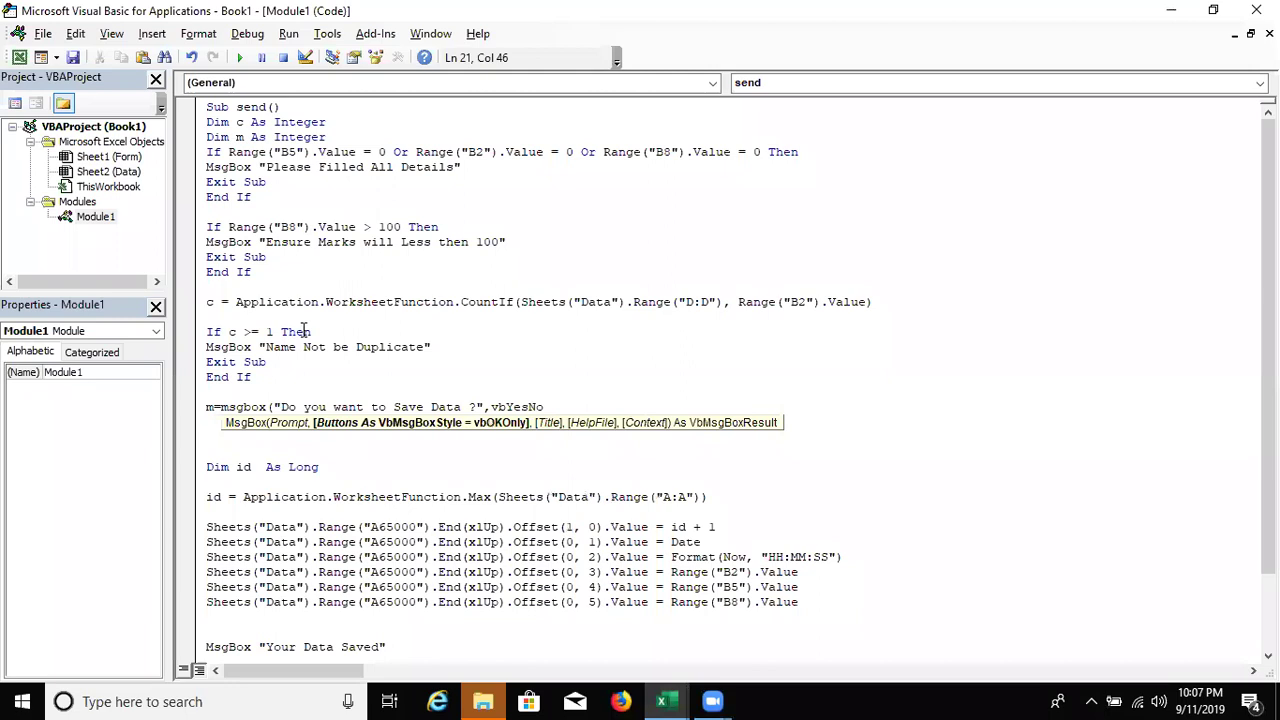
{"action": "type", "text": ", \"Please Confirm"}
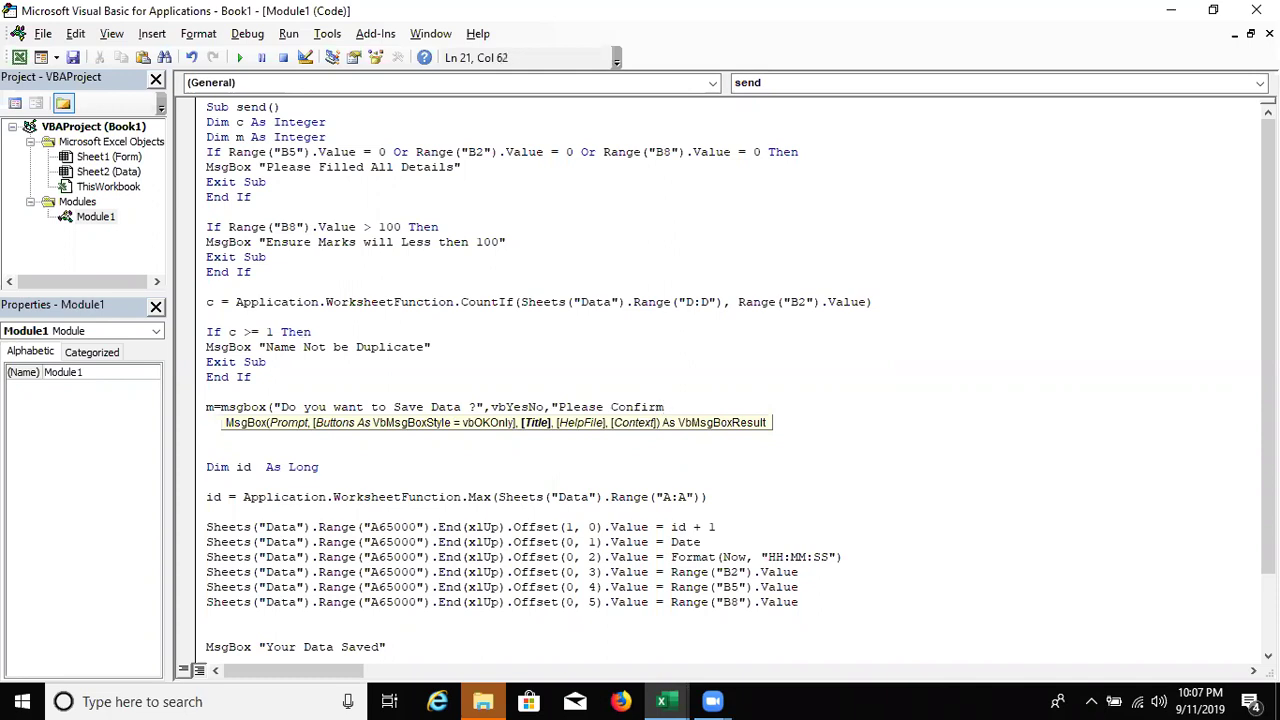
{"action": "type", "text": "\")"}
- Add If m = vbNo Then Exit Sub End If below the MsgBox line and return to Excel
{"action": "key", "text": "Return"}
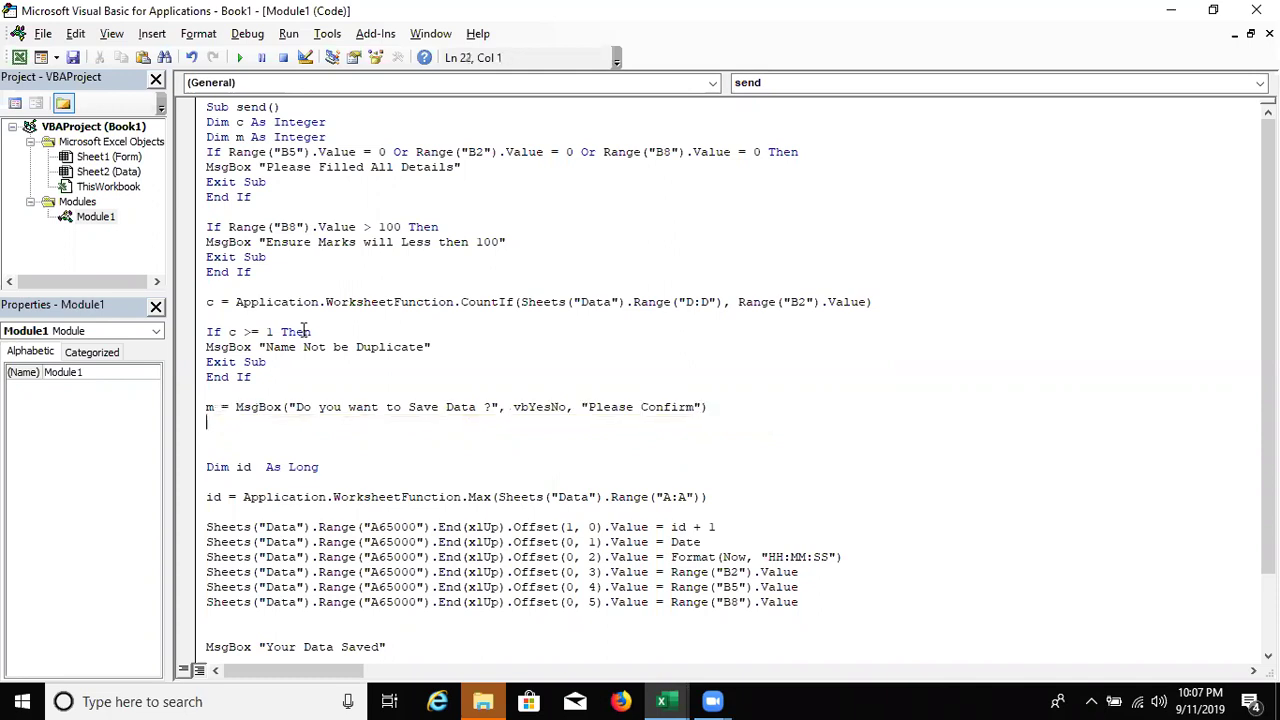
{"action": "key", "text": "Return"}
{"action": "type", "text": "if m="}
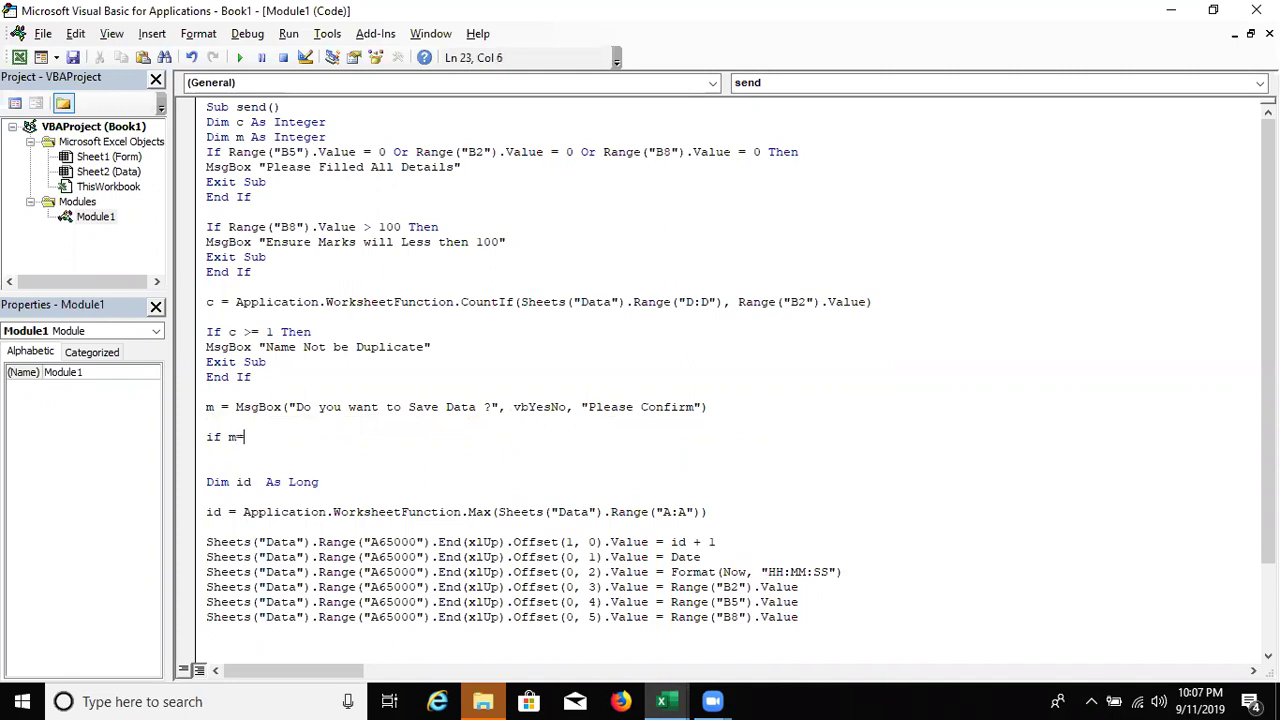
{"action": "type", "text": "vb"}
{"action": "type", "text": "es "}
{"action": "type", "text": "h"}
{"action": "key", "text": "BackSpace"}
{"action": "key", "text": "BackSpace"}
{"action": "key", "text": "BackSpace"}
{"action": "key", "text": "BackSpace"}
{"action": "key", "text": "BackSpace"}
{"action": "key", "text": "BackSpace"}
{"action": "type", "text": "o then"}
{"action": "key", "text": "Return"}
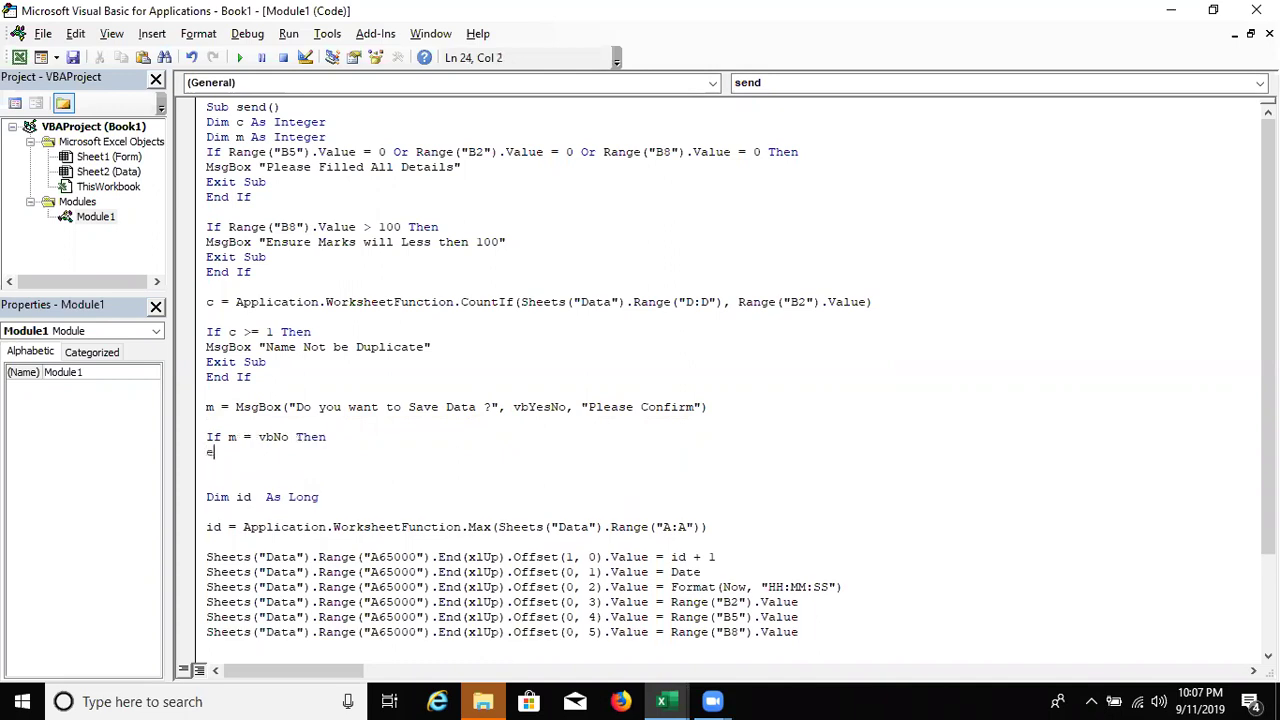
{"action": "type", "text": "exit "}
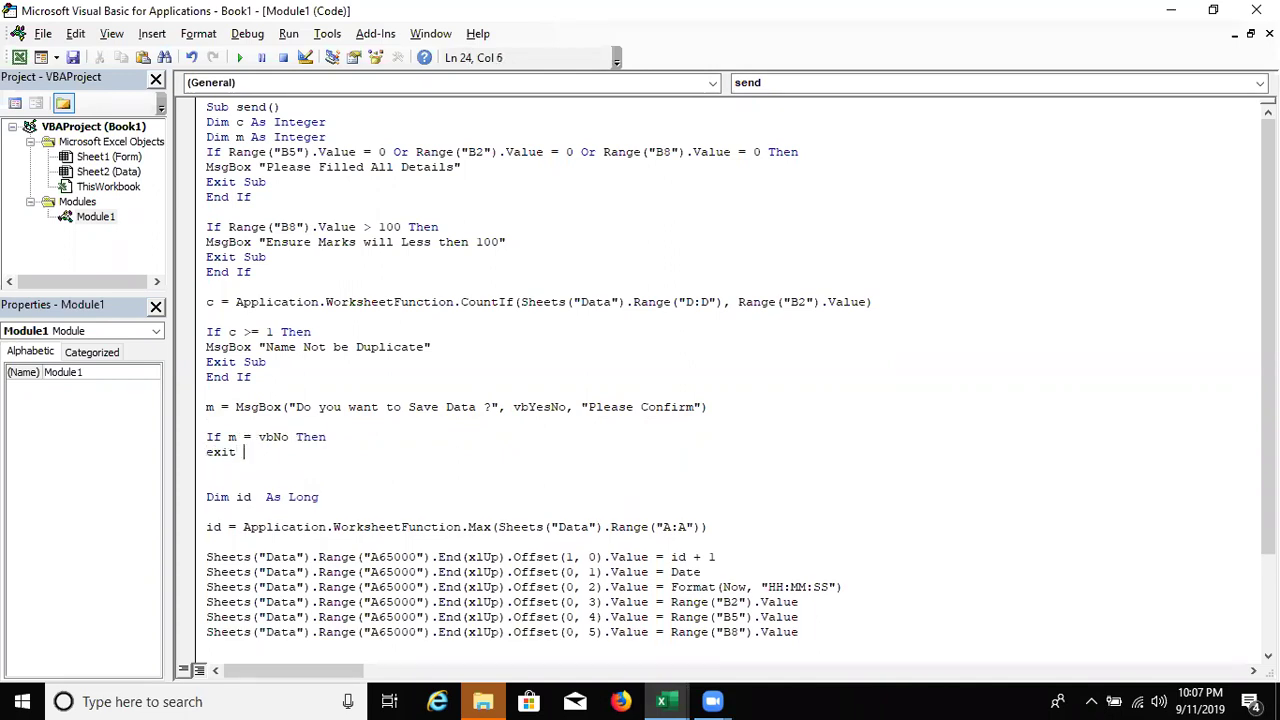
{"action": "type", "text": "sub"}
{"action": "key", "text": "Return"}
{"action": "type", "text": "end if"}
{"action": "key", "text": "Return"}
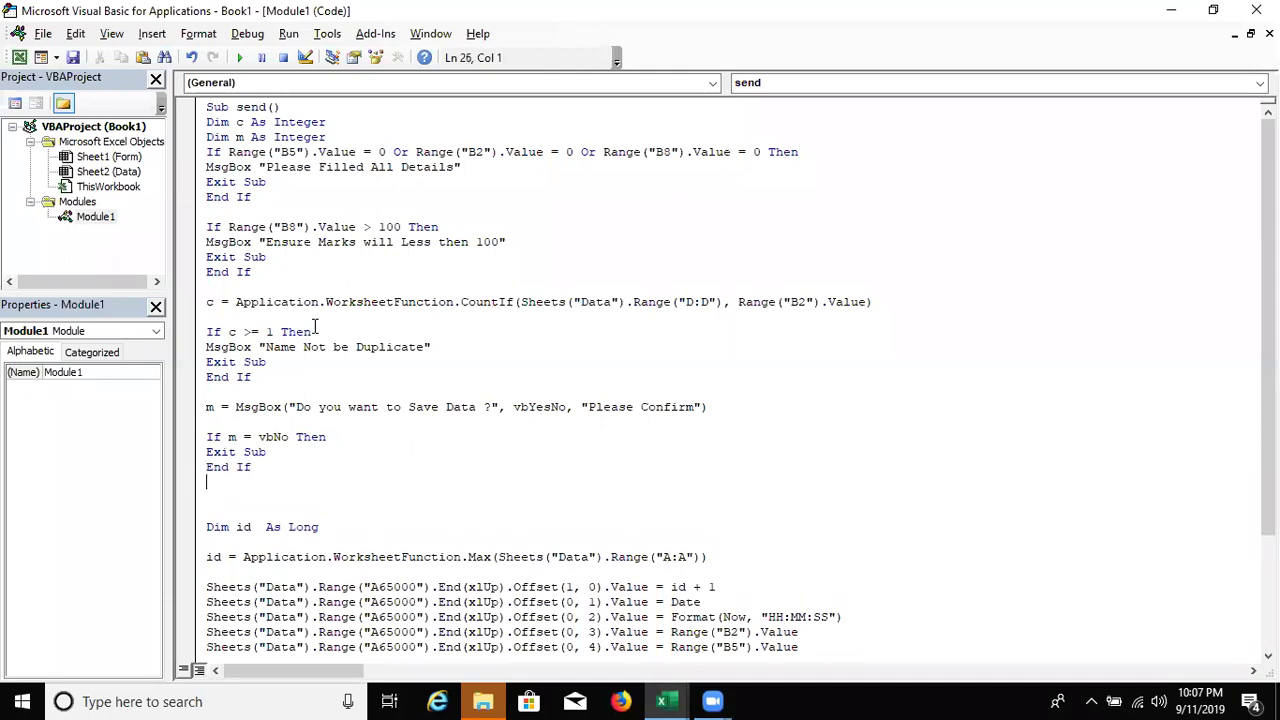
{"action": "key", "text": "alt+F11"}
- Fill the form with a name, roll 3 and marks 65, send it, and dismiss the duplicate-name warning
{"action": "left_click", "coordinate": [258, 246]}
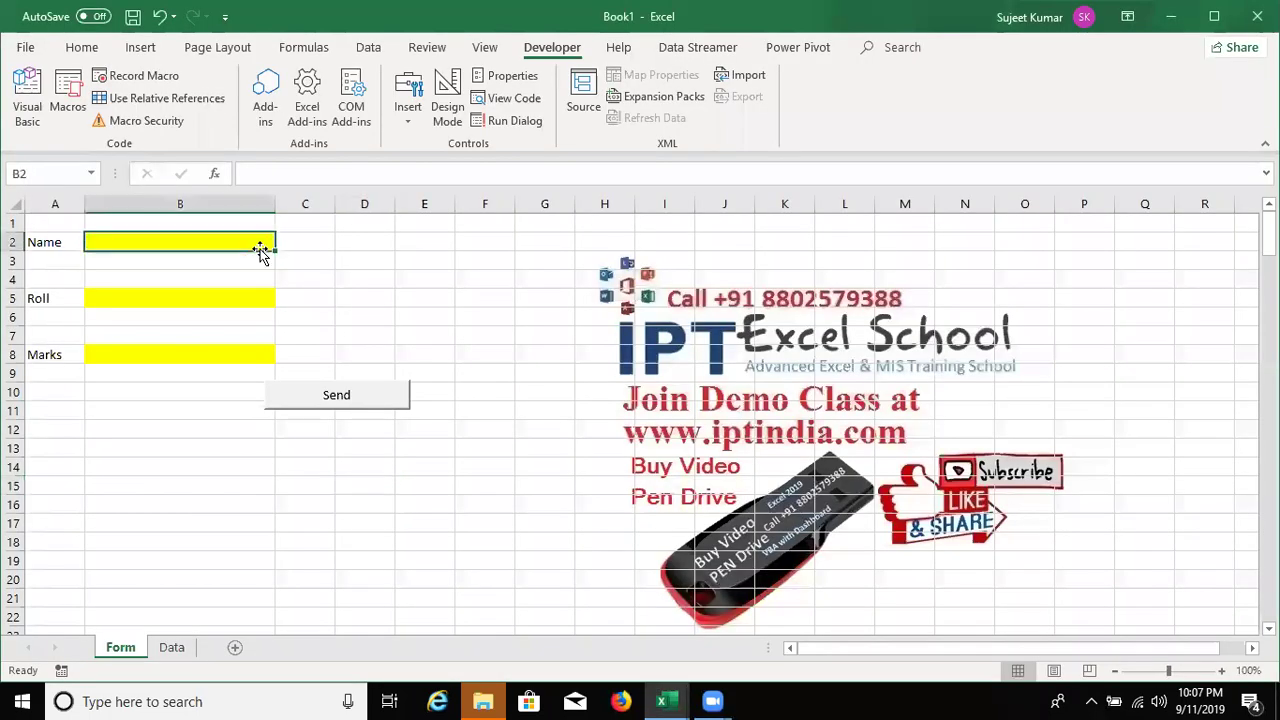
{"action": "type", "text": "Puja"}
{"action": "key", "text": "Return"}
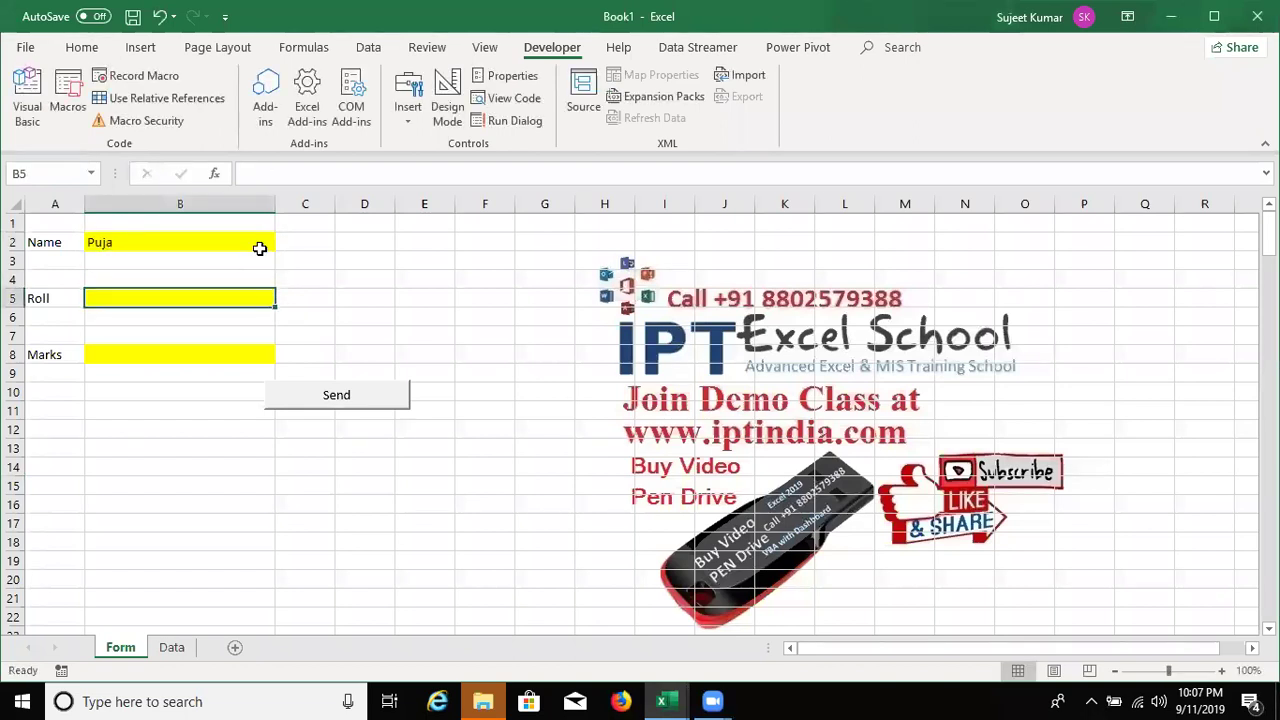
{"action": "type", "text": "3"}
{"action": "key", "text": "Return"}
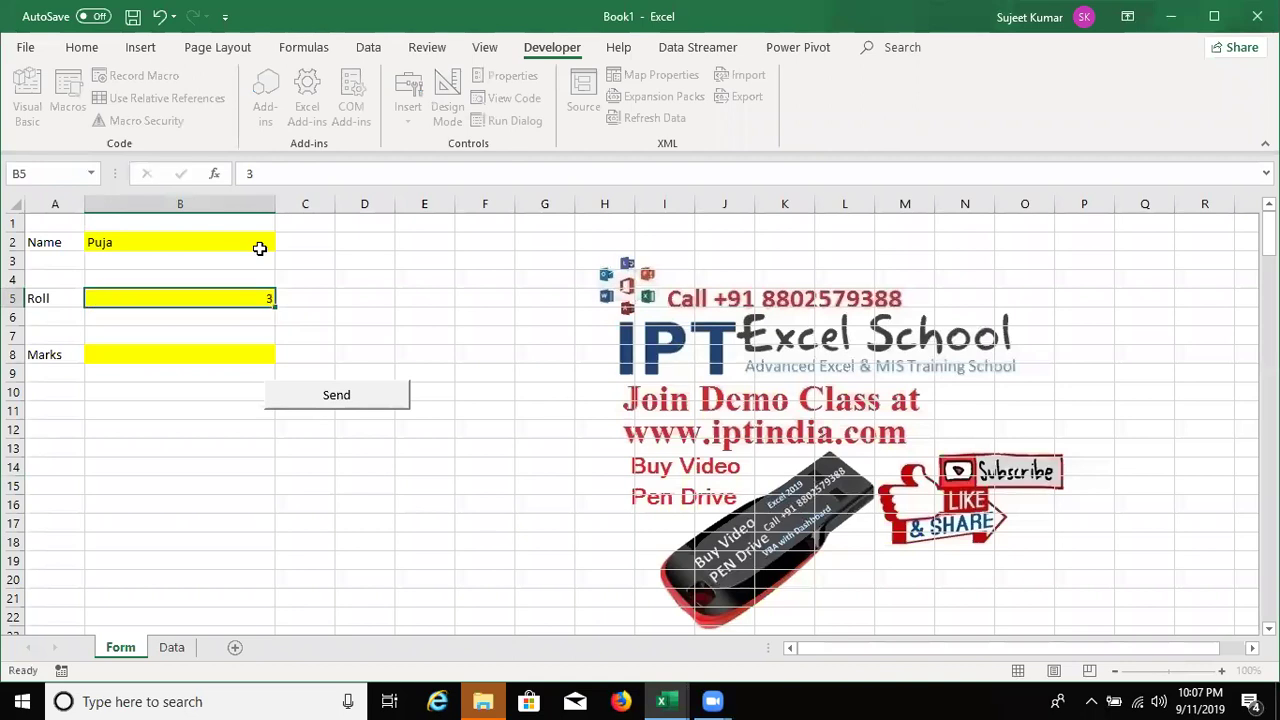
{"action": "type", "text": "65"}
{"action": "key", "text": "Return"}
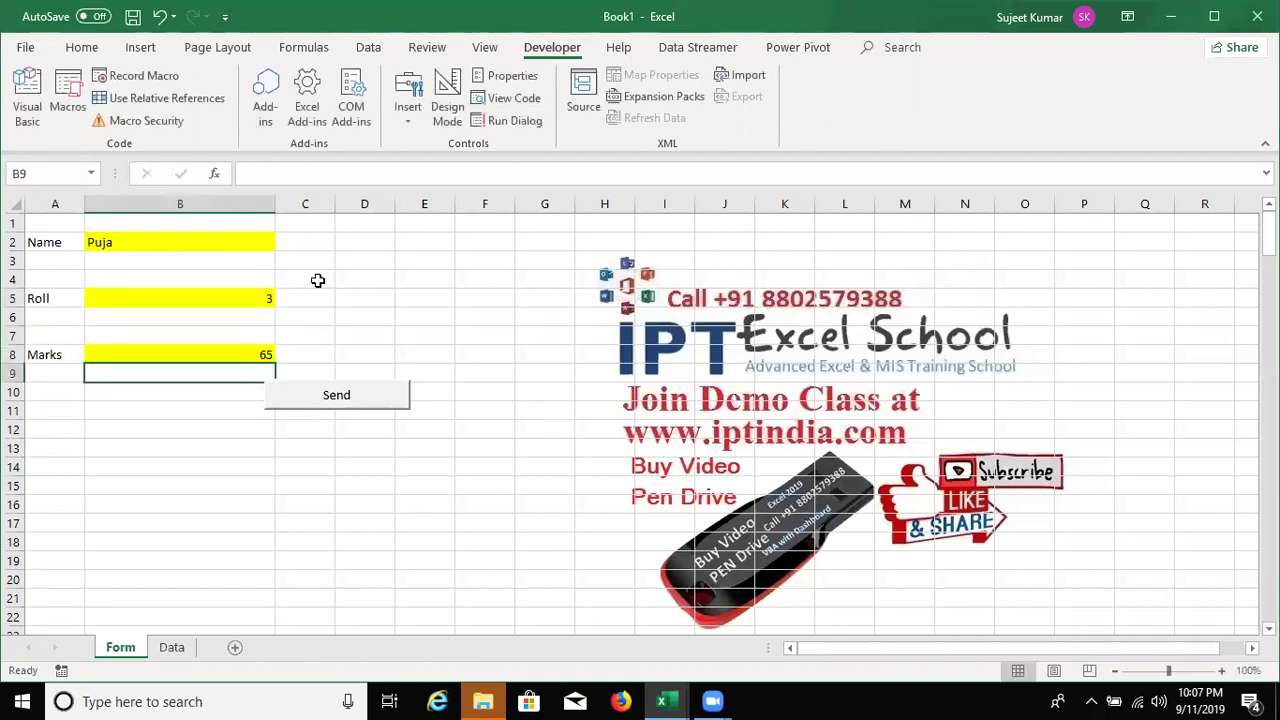
{"action": "left_click", "coordinate": [321, 404]}
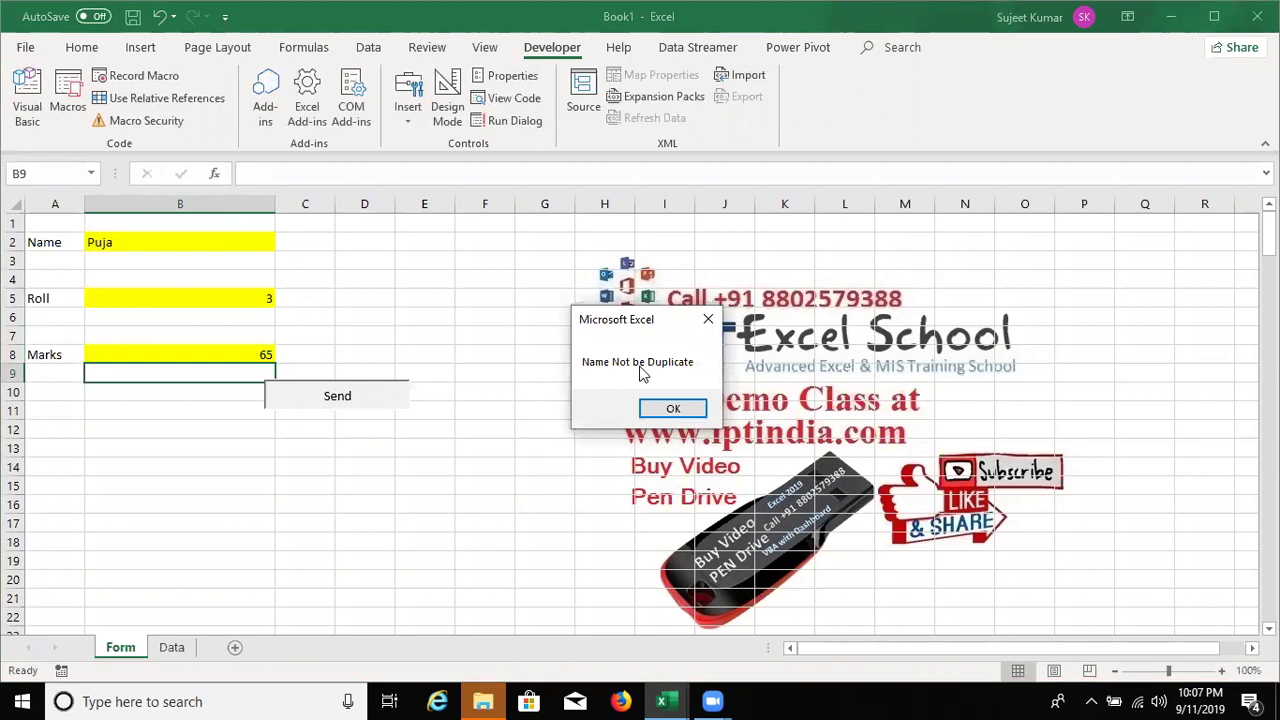
{"action": "left_click", "coordinate": [673, 408]}
- Extend the name in B2 to a full name and submit the form again
{"action": "double_click", "coordinate": [146, 244]}
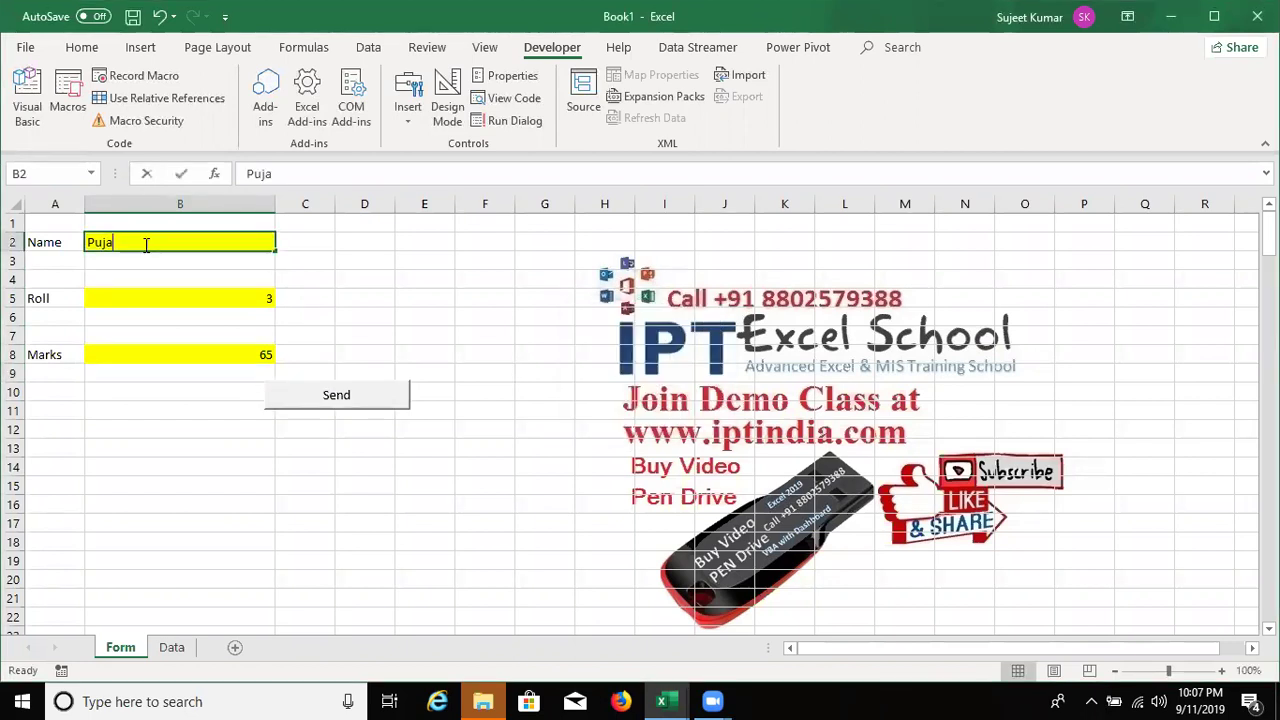
{"action": "type", "text": "Sharma"}
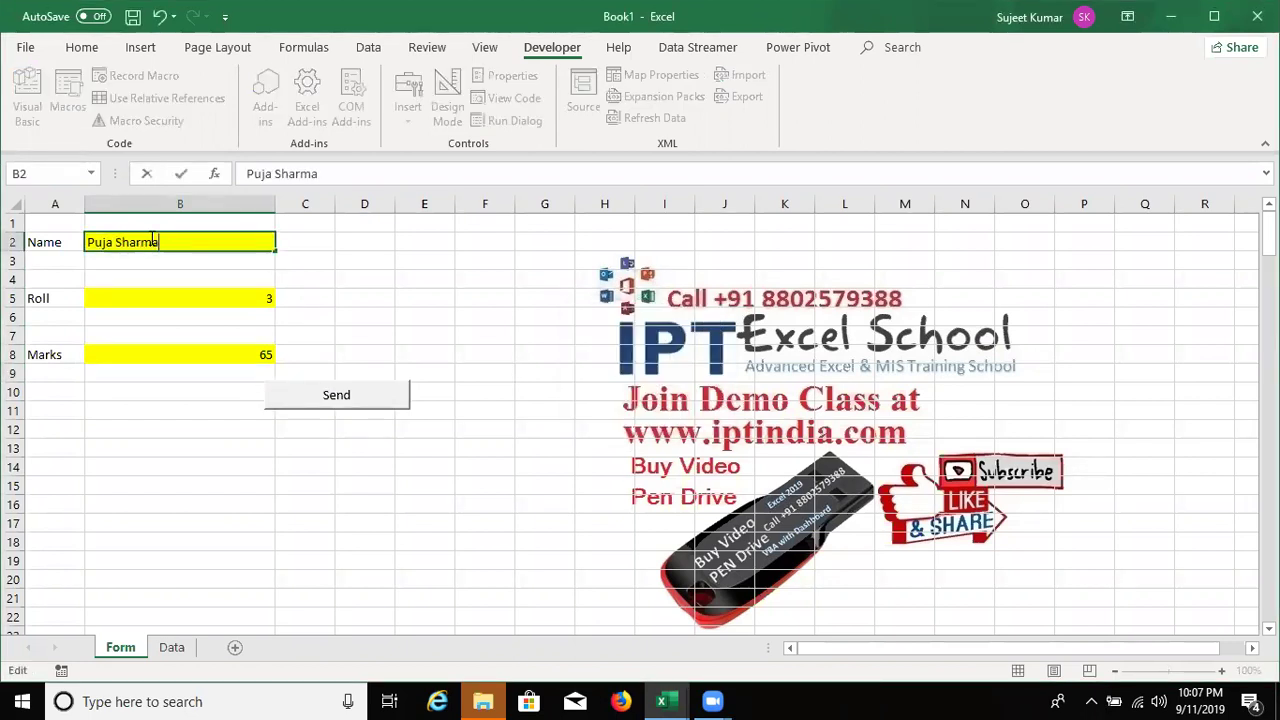
{"action": "left_click", "coordinate": [590, 578]}
{"action": "left_click", "coordinate": [322, 404]}
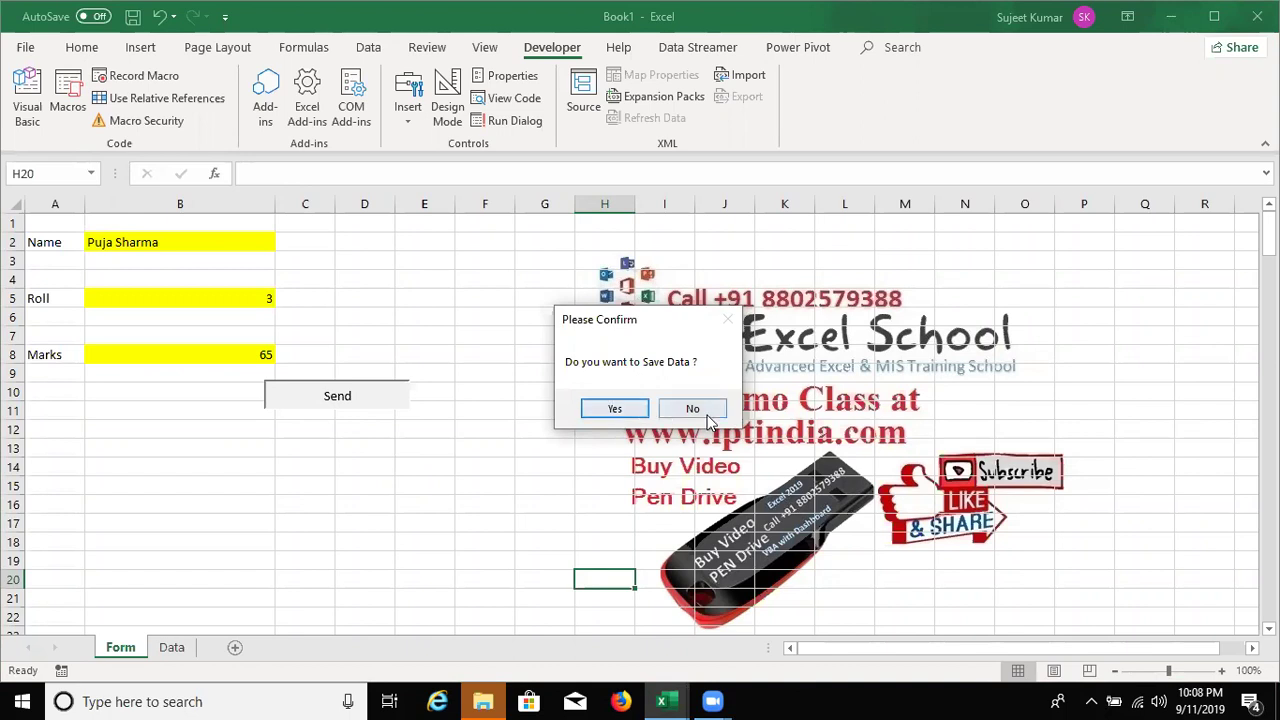
- Confirm Yes to save the entry, acknowledge the saved message, and view record 4 on Data
{"action": "left_click", "coordinate": [626, 410]}
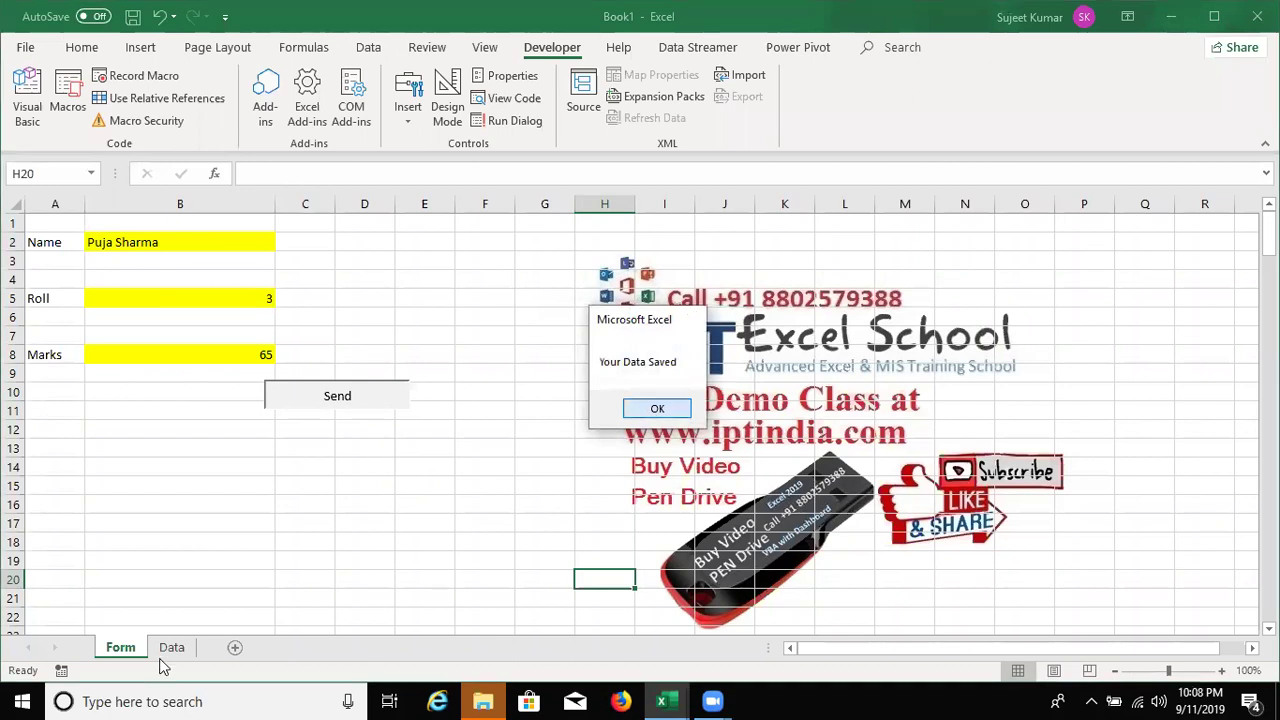
{"action": "left_click", "coordinate": [655, 409]}
{"action": "left_click", "coordinate": [172, 647]}
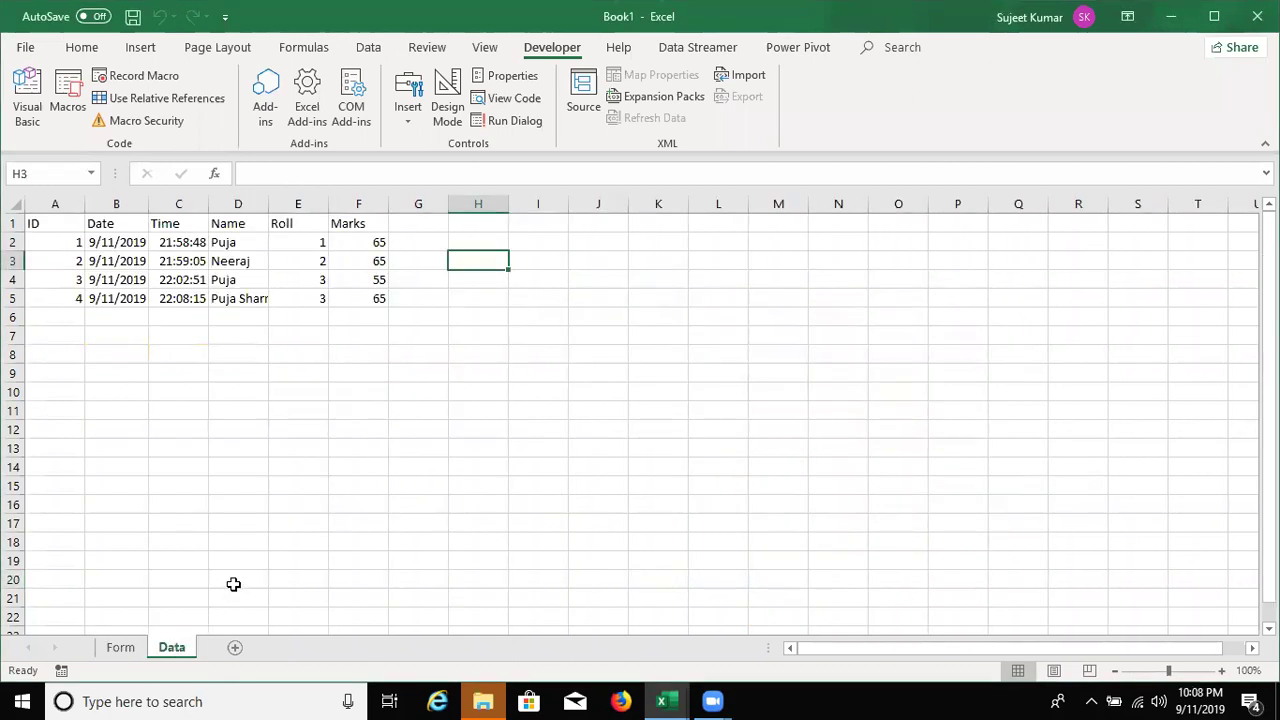
- Briefly review the send macro code in the VBA editor, then return to the workbook
{"action": "key", "text": "alt+F11"}
{"action": "scroll", "coordinate": [360, 400], "scroll_direction": "down", "scroll_amount": 3}
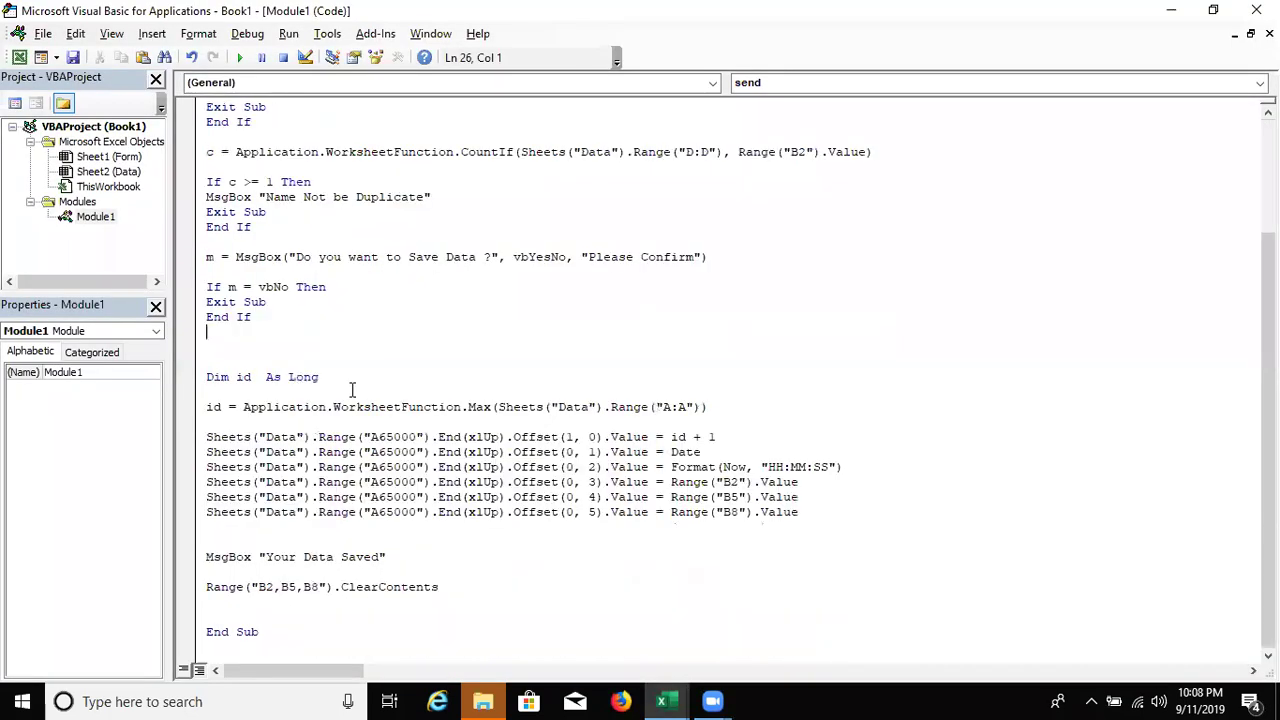
{"action": "scroll", "coordinate": [360, 400], "scroll_direction": "up", "scroll_amount": 3}
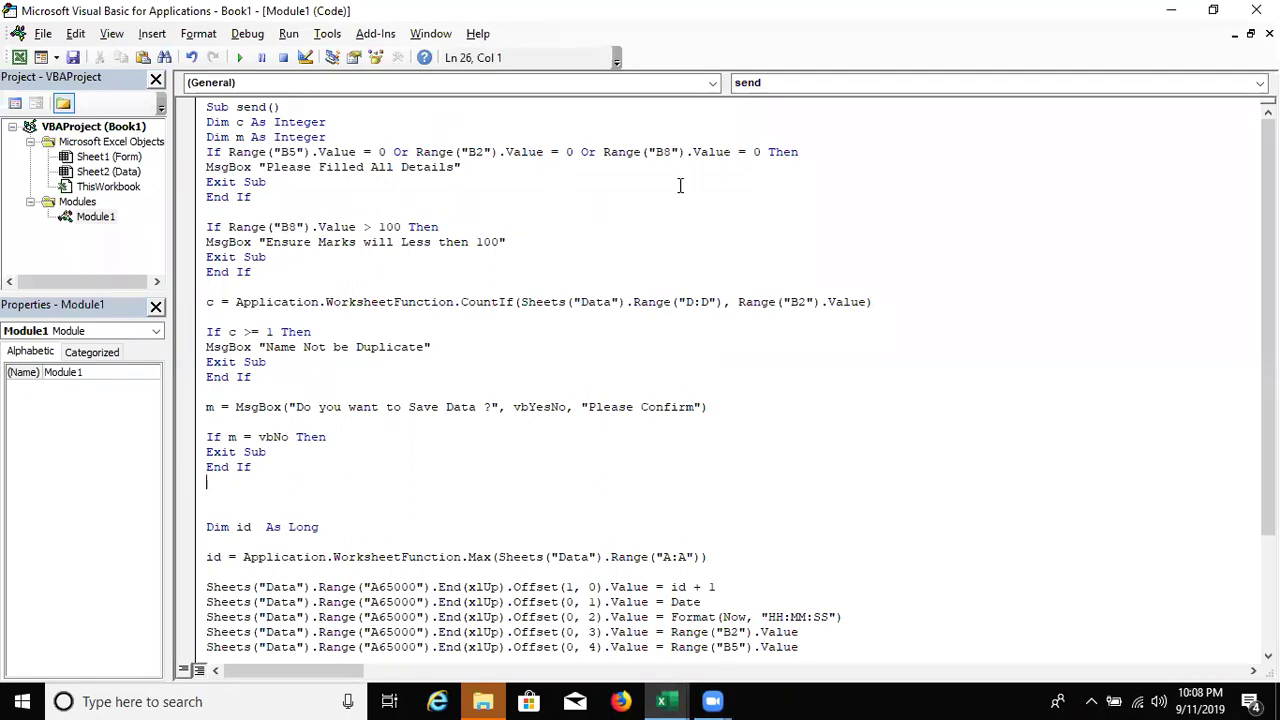
{"action": "left_click", "coordinate": [1171, 10]}
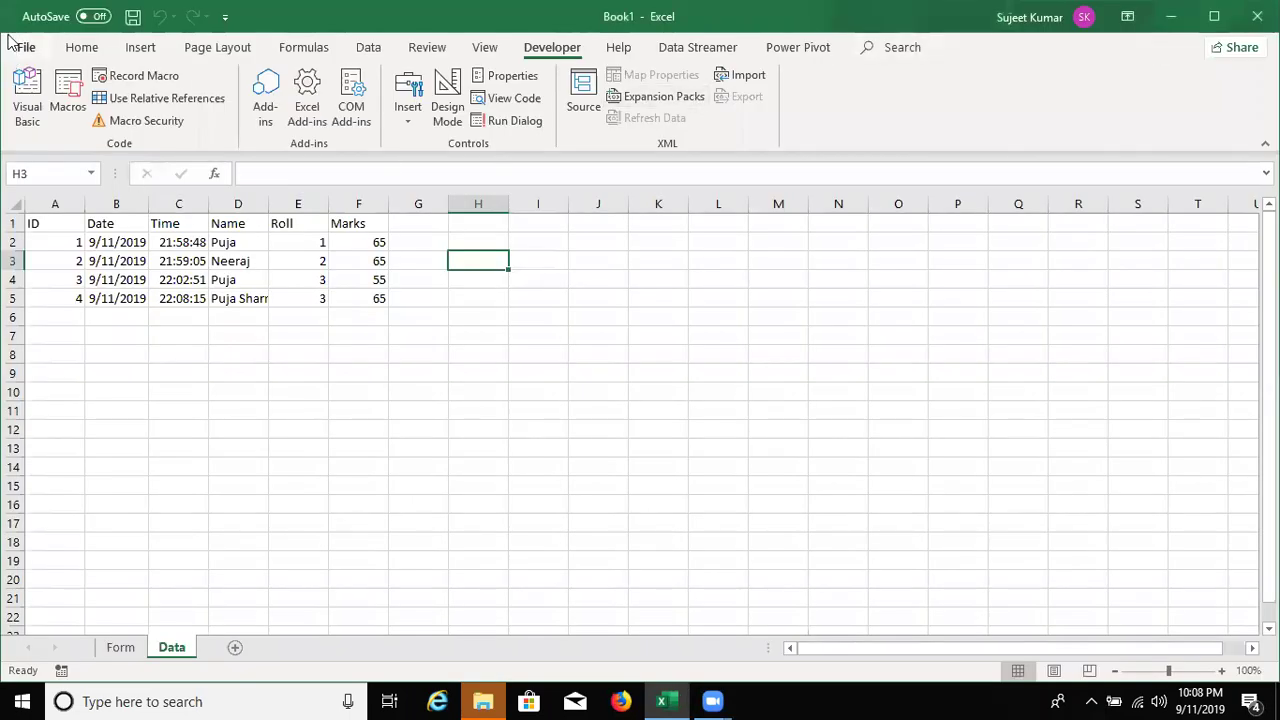
- Through Save As, save the workbook to the Desktop as Form1 in .xlsm format
{"action": "left_click", "coordinate": [22, 47]}
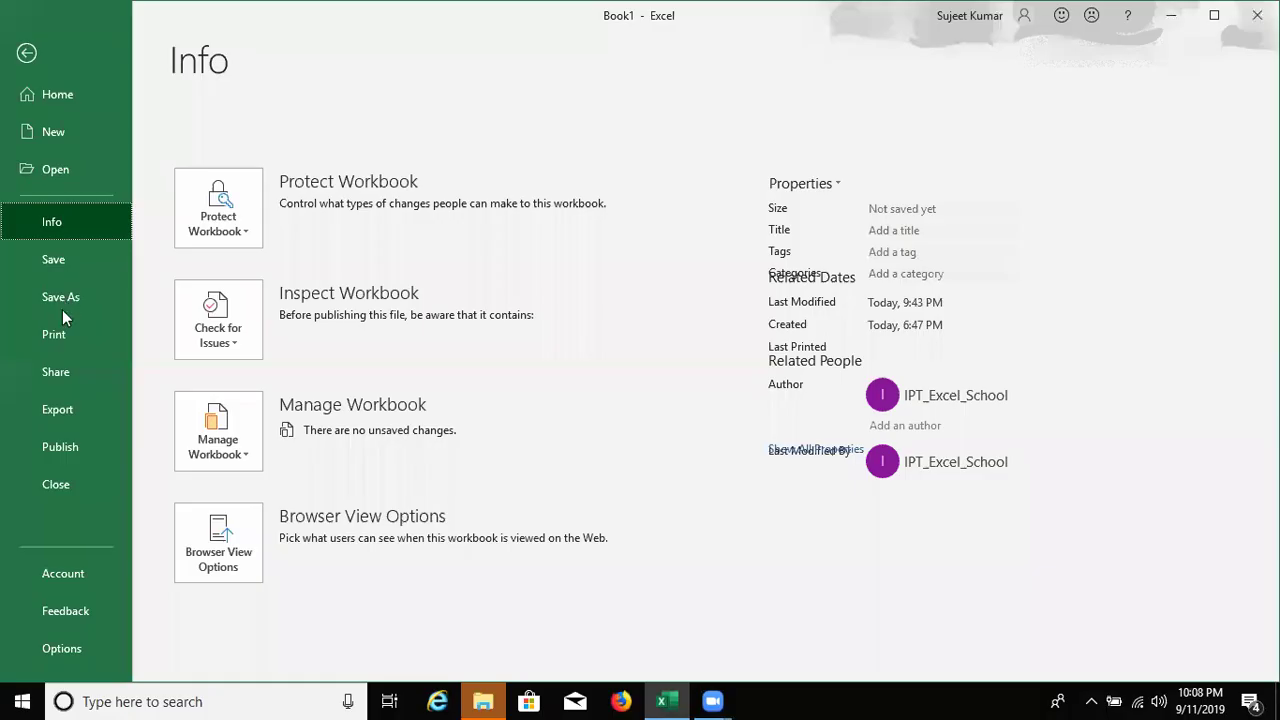
{"action": "left_click", "coordinate": [60, 296]}
{"action": "left_click", "coordinate": [594, 362]}
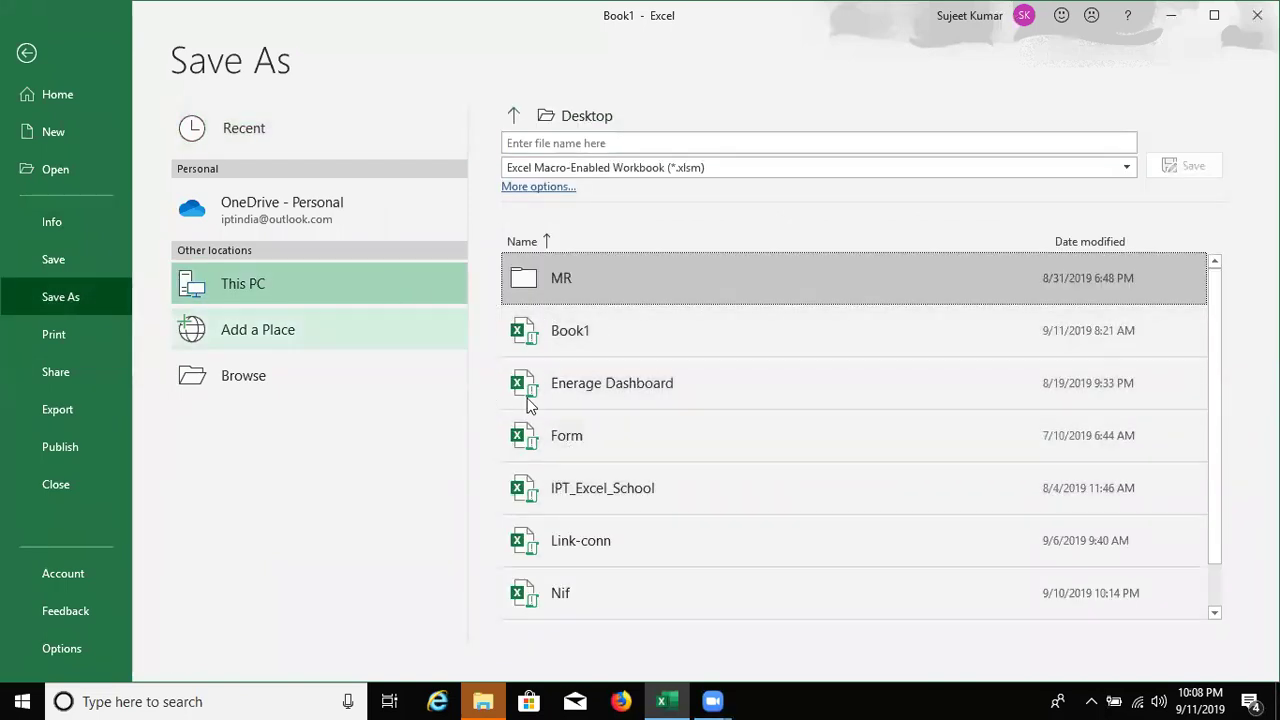
{"action": "left_click", "coordinate": [577, 442]}
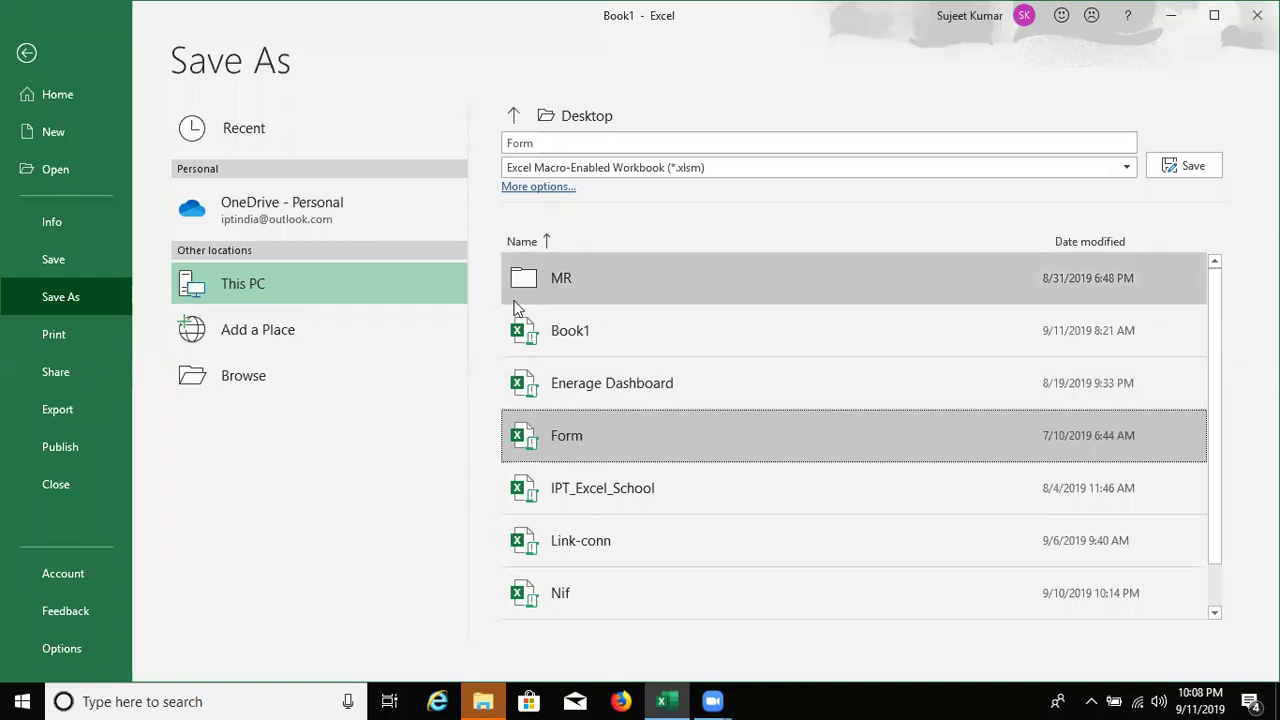
{"action": "left_click", "coordinate": [274, 370]}
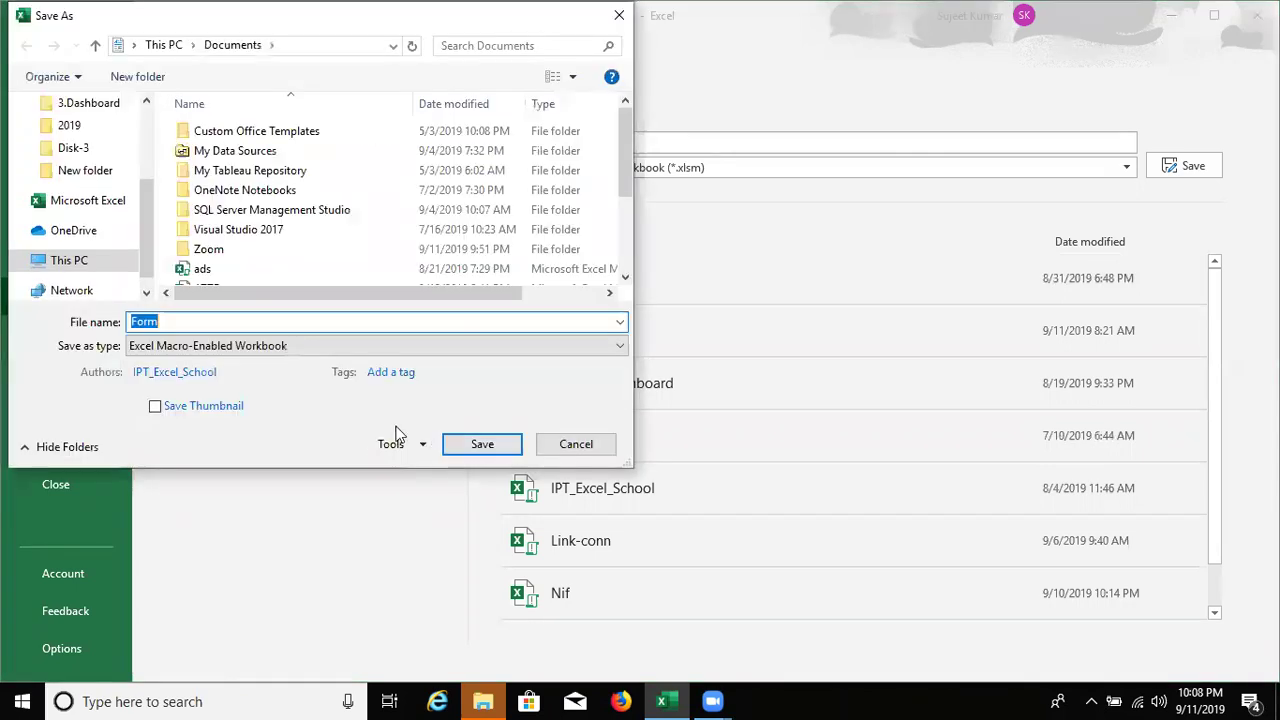
{"action": "left_click_drag", "start_coordinate": [150, 195], "coordinate": [150, 112]}
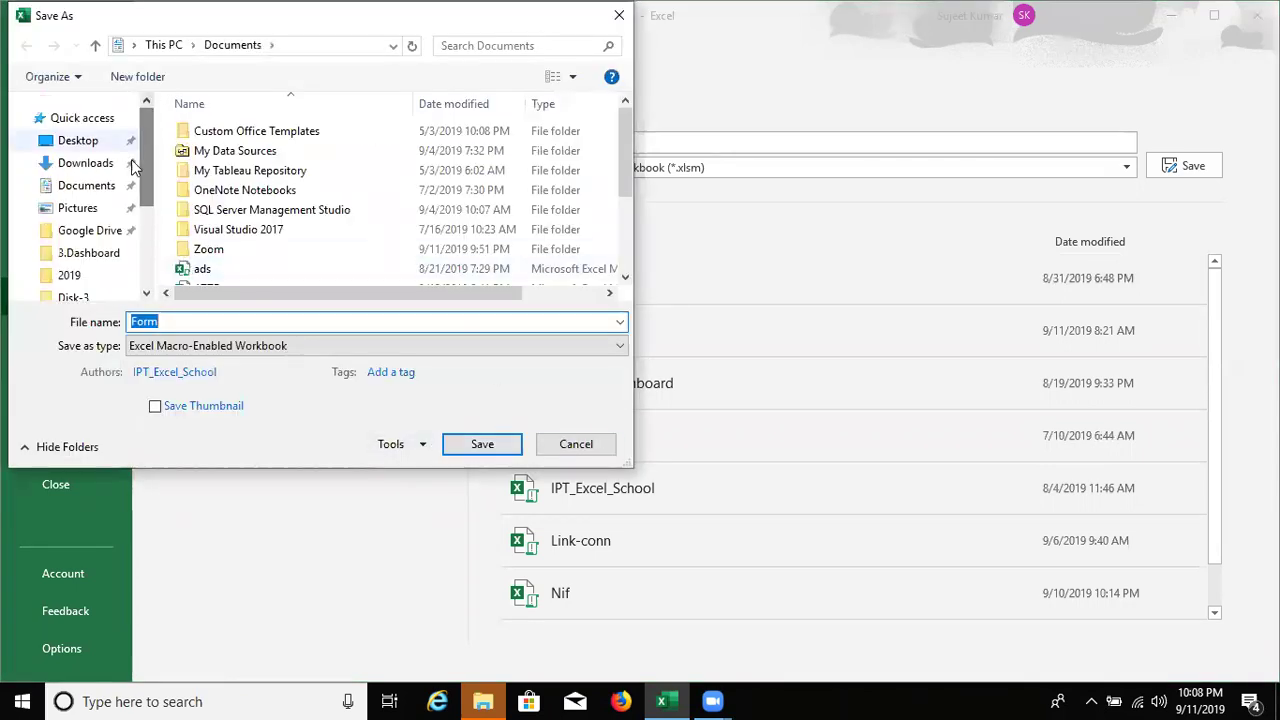
{"action": "left_click", "coordinate": [124, 144]}
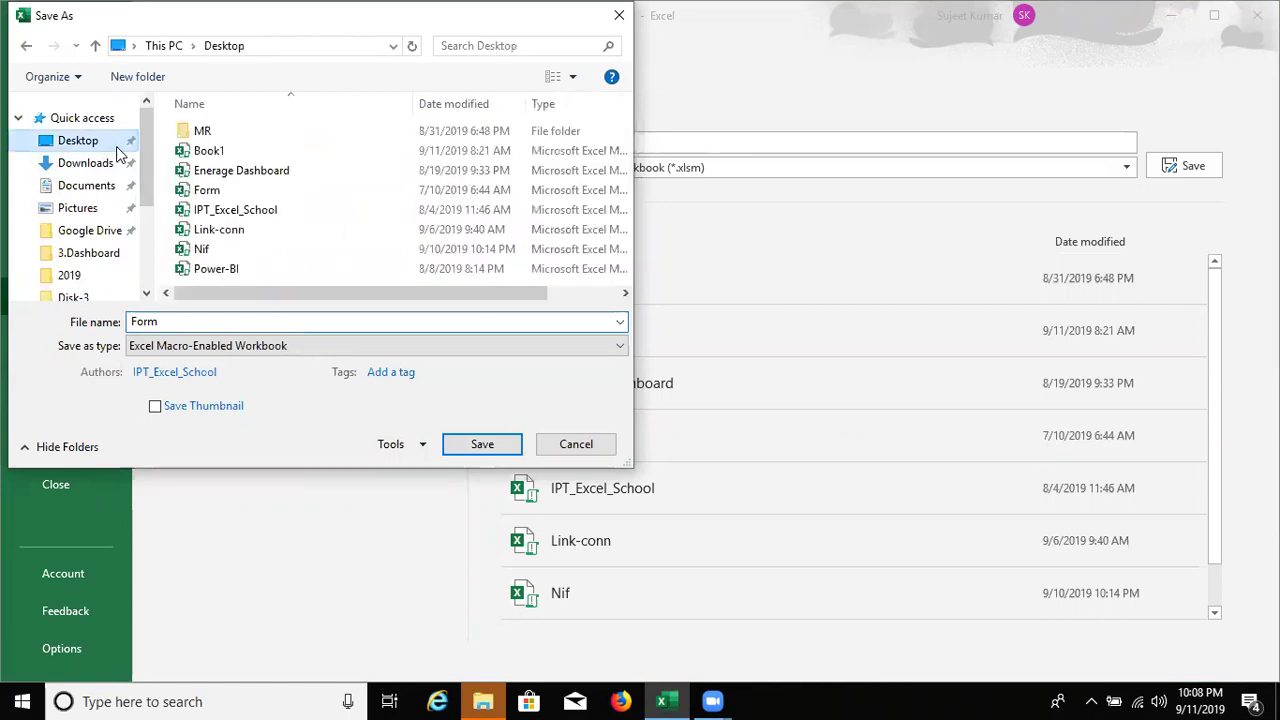
{"action": "left_click", "coordinate": [158, 321]}
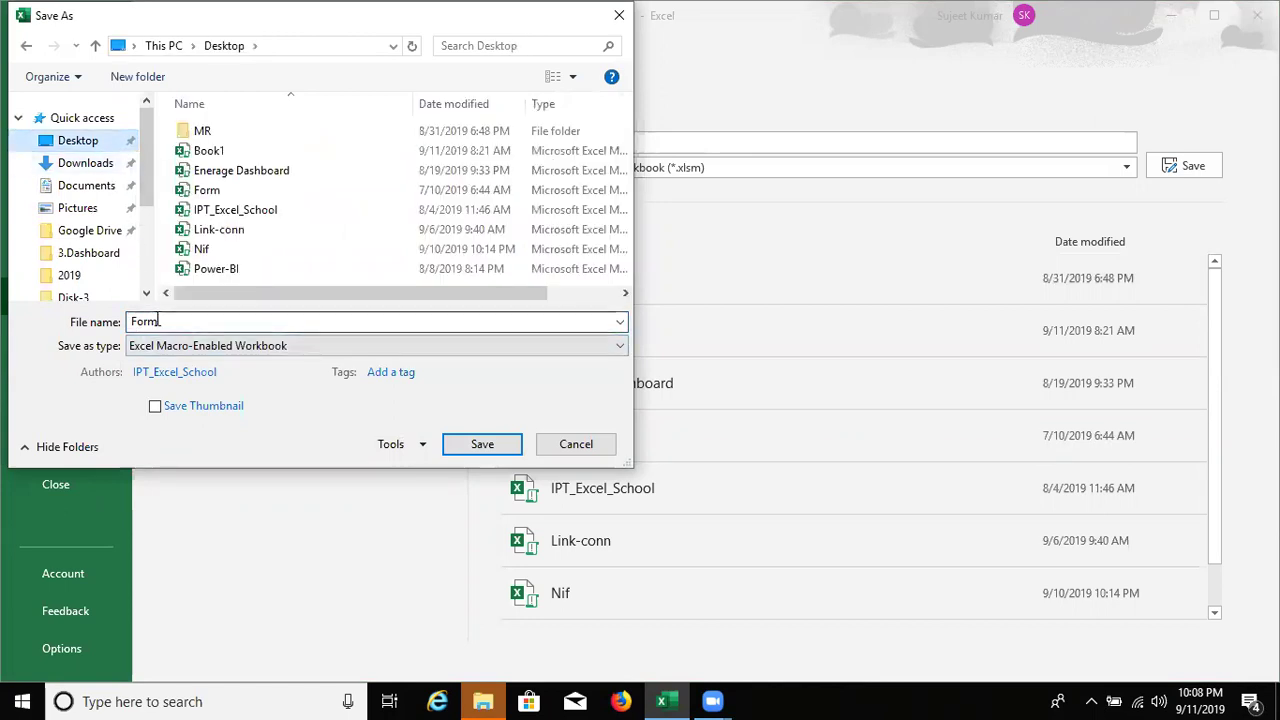
{"action": "double_click", "coordinate": [168, 321]}
{"action": "left_click", "coordinate": [170, 321]}
{"action": "type", "text": "1"}
{"action": "left_click", "coordinate": [491, 452]}
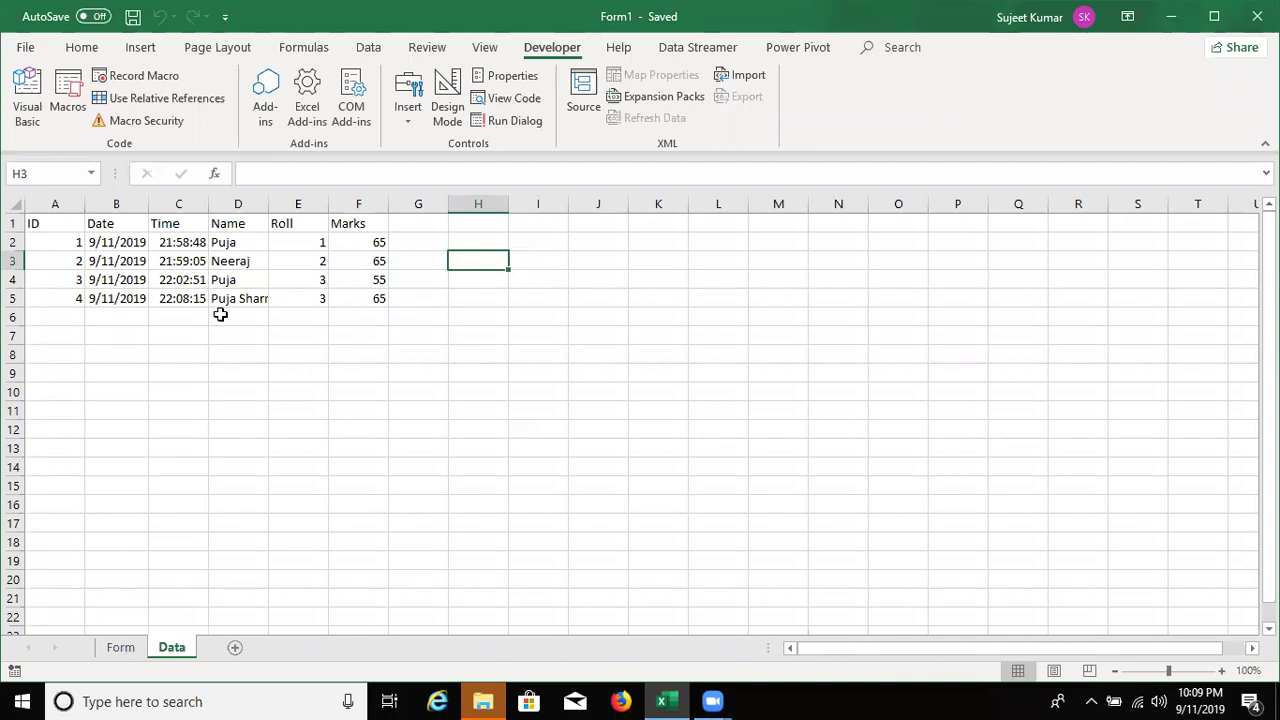
- Autofit Data column D, return to the Form sheet, and close Excel saving Form1.xlsm
{"action": "double_click", "coordinate": [272, 203]}
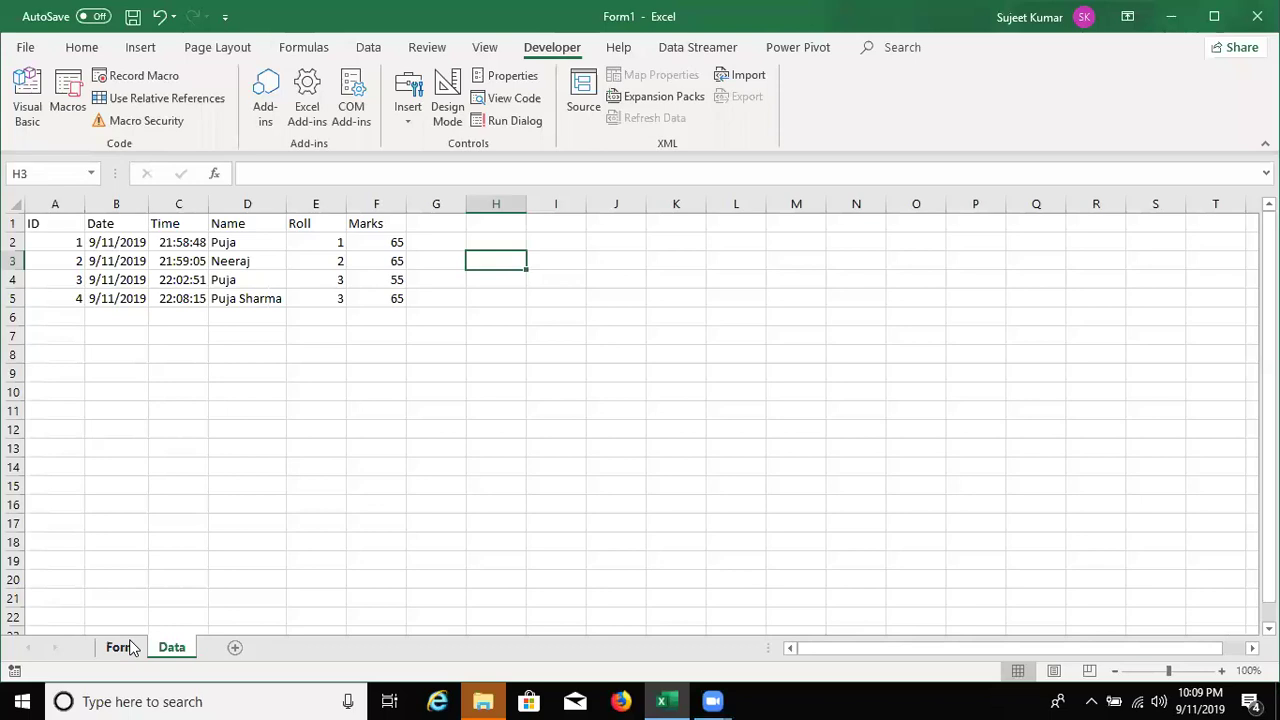
{"action": "left_click", "coordinate": [131, 648]}
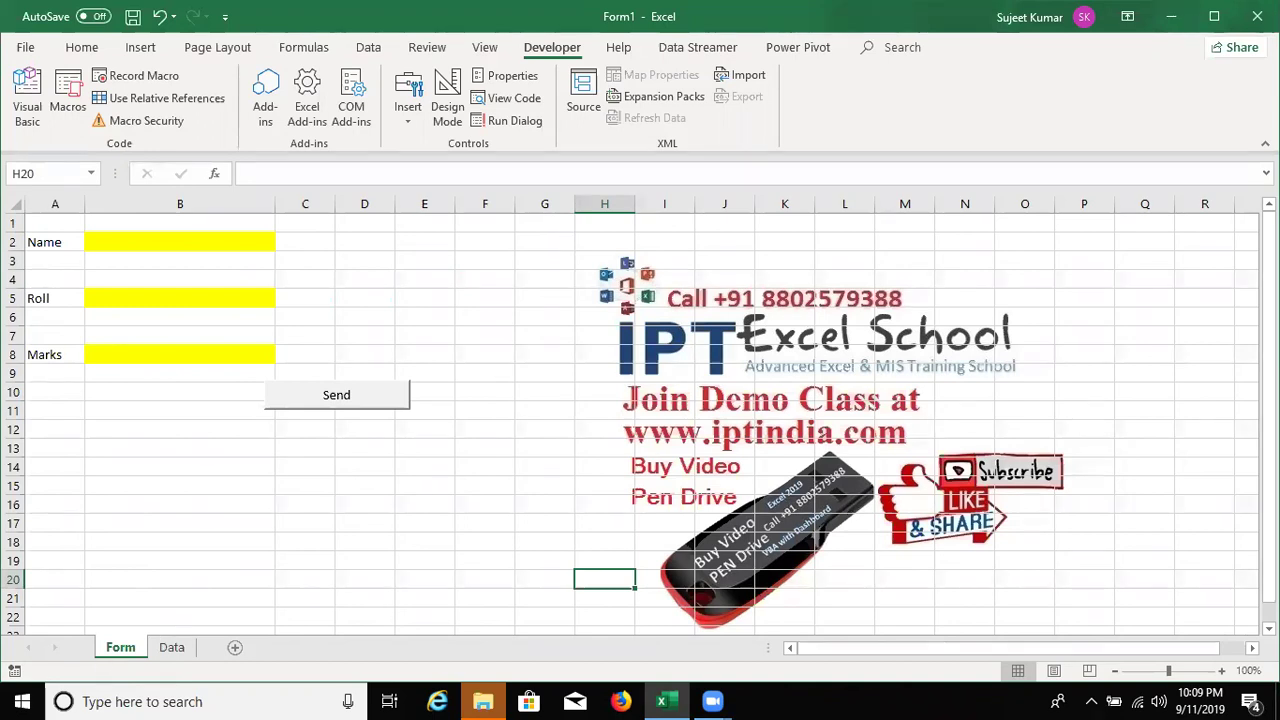
{"action": "left_click", "coordinate": [1257, 16]}
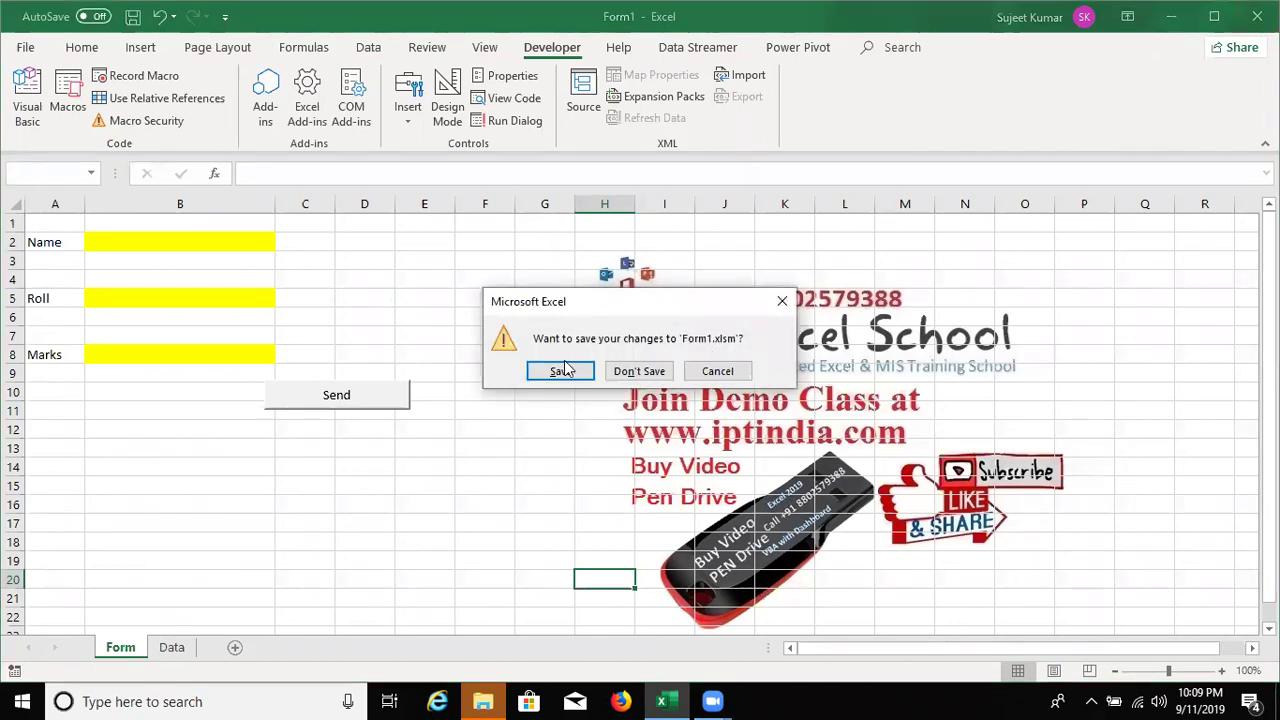
{"action": "left_click", "coordinate": [561, 370]}
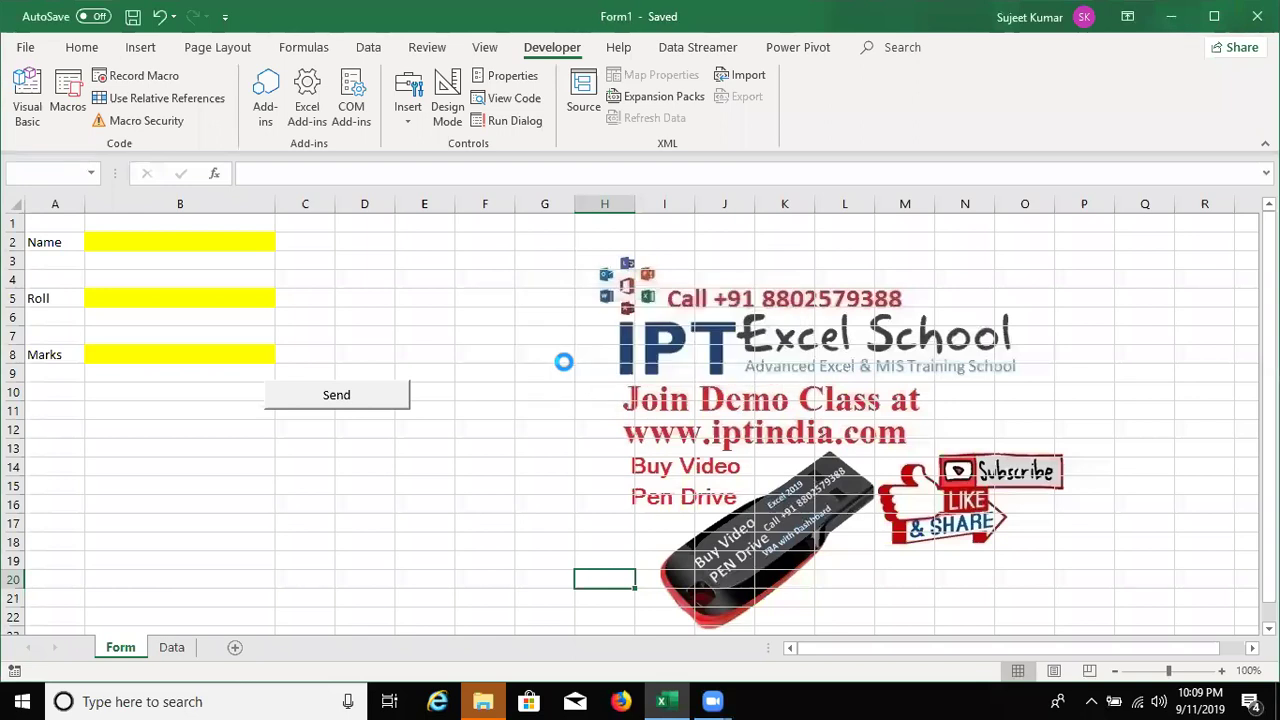
- Search 'ch' in the Start menu and launch Google Chrome
{"action": "key", "text": "super"}
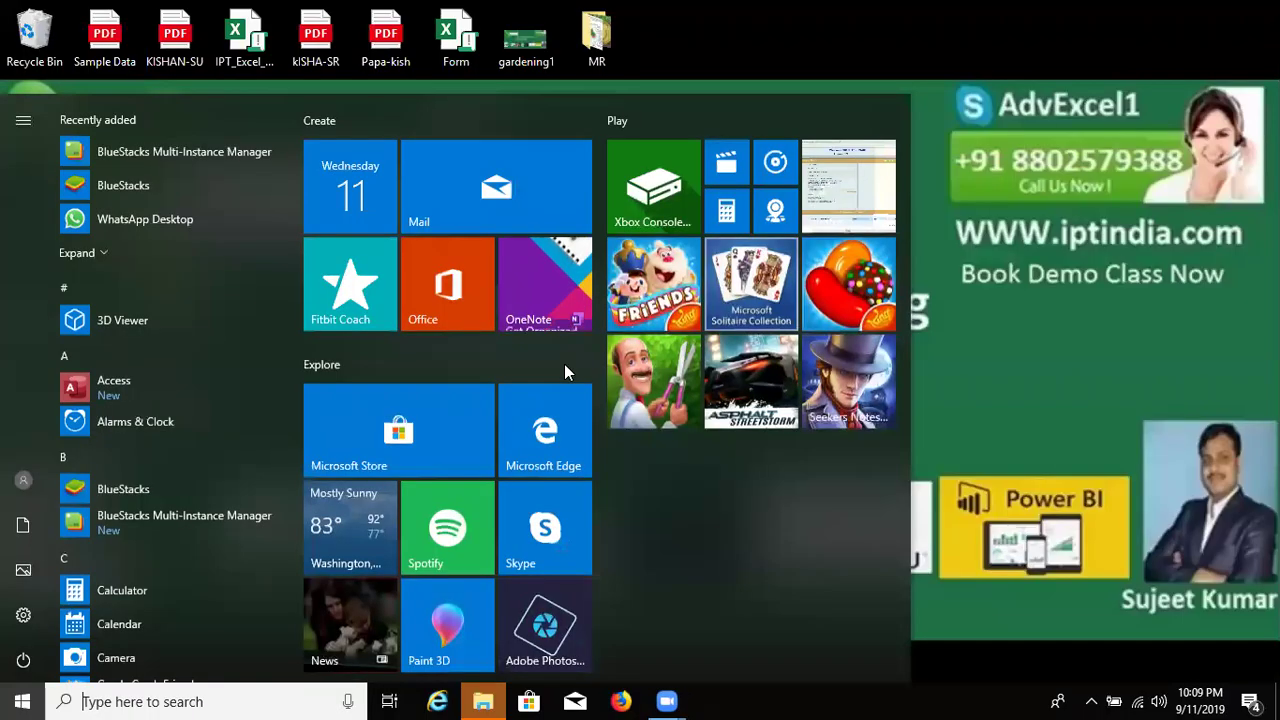
{"action": "type", "text": "ch"}
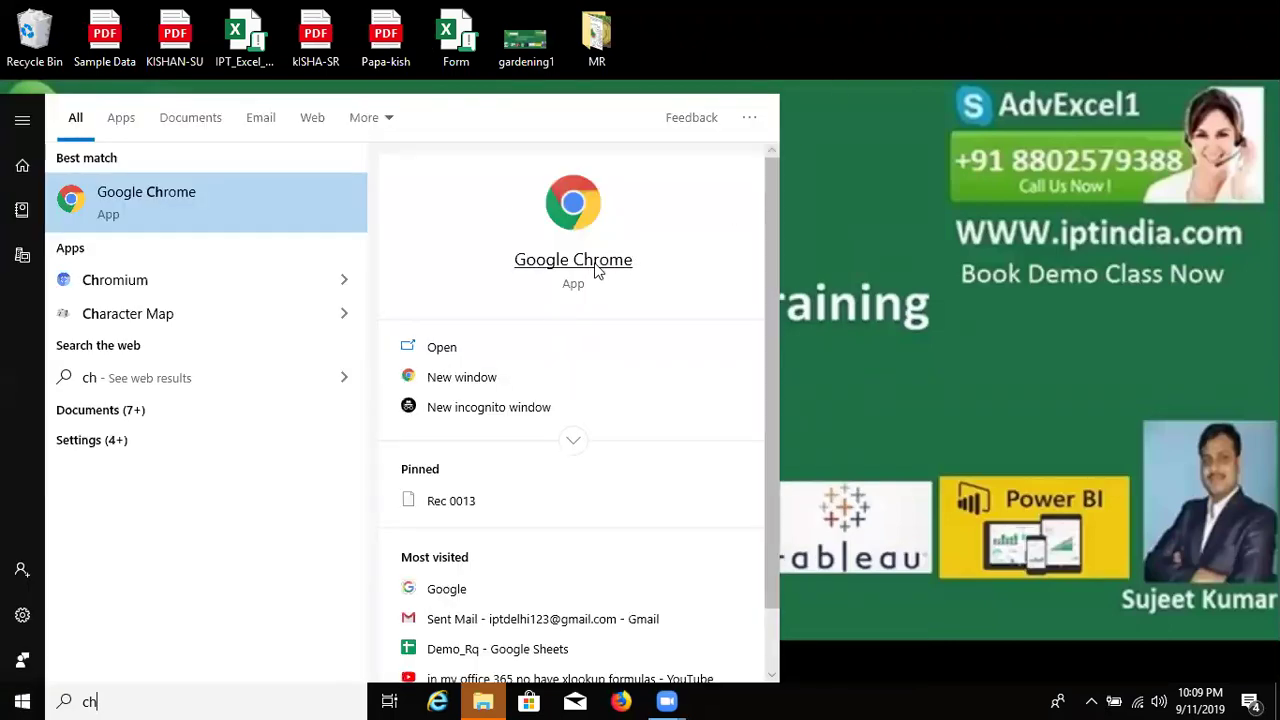
{"action": "left_click", "coordinate": [594, 264]}
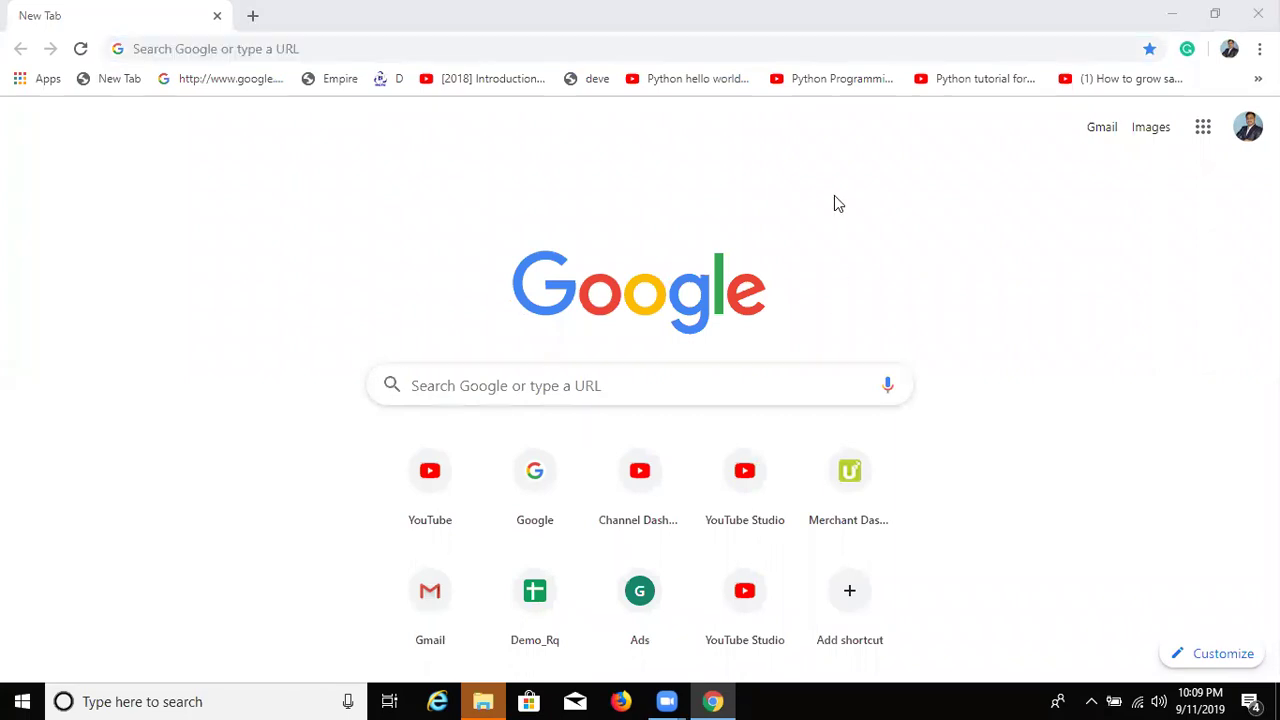
- Open Gmail from the Chrome address bar with a blank New Message window
{"action": "left_click", "coordinate": [371, 48]}
{"action": "type", "text": "gmail.com"}
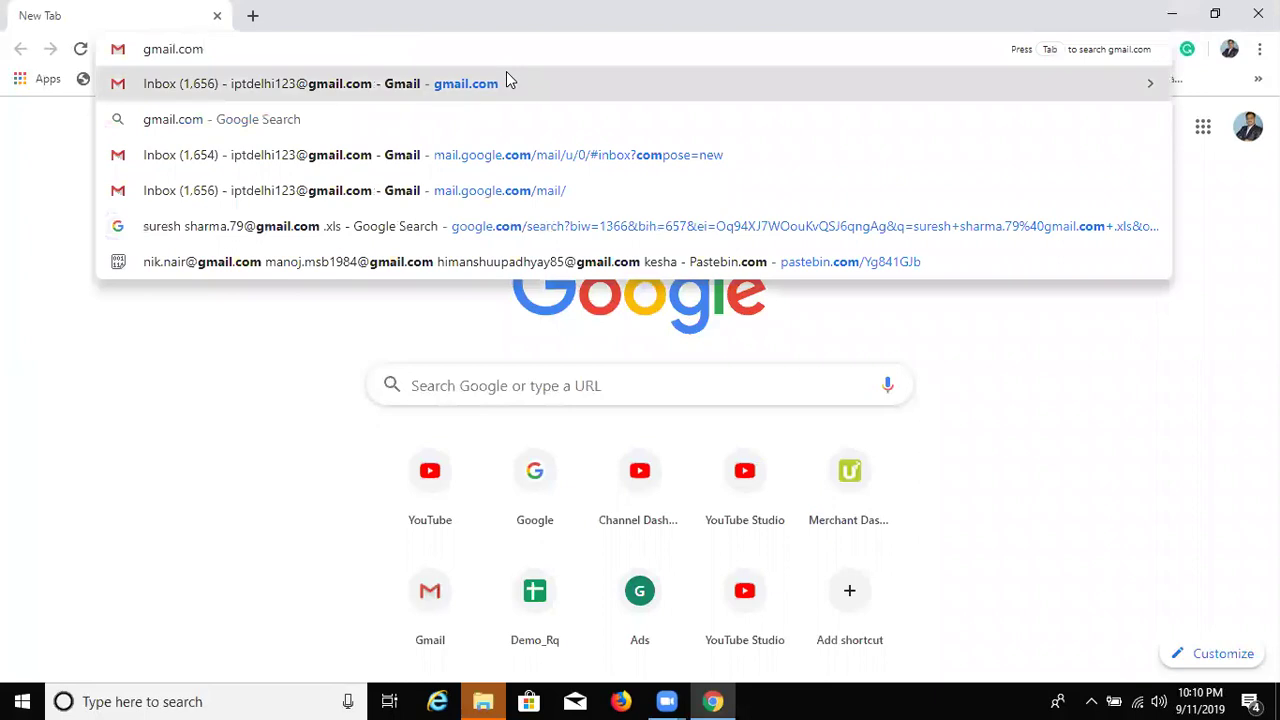
{"action": "left_click", "coordinate": [506, 72]}
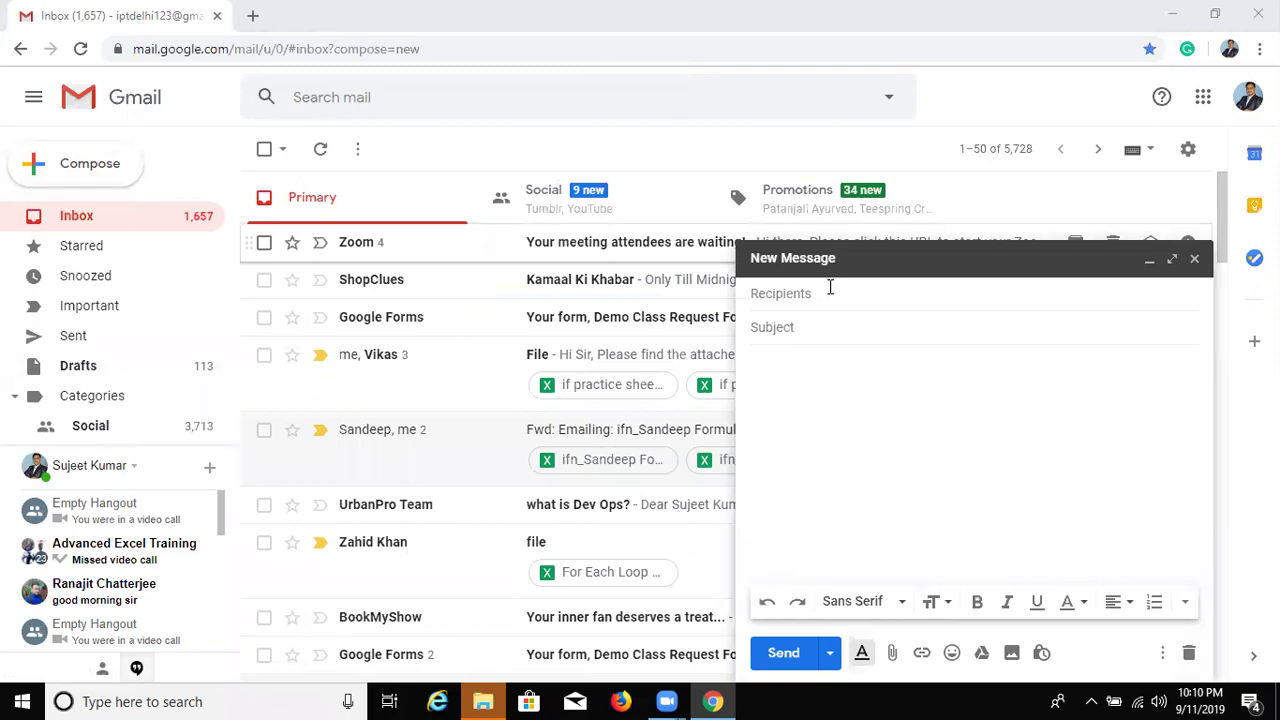
- Add the first three recipients by typing partial contact names and picking the matching suggestions
{"action": "left_click", "coordinate": [796, 291]}
{"action": "type", "text": "d"}
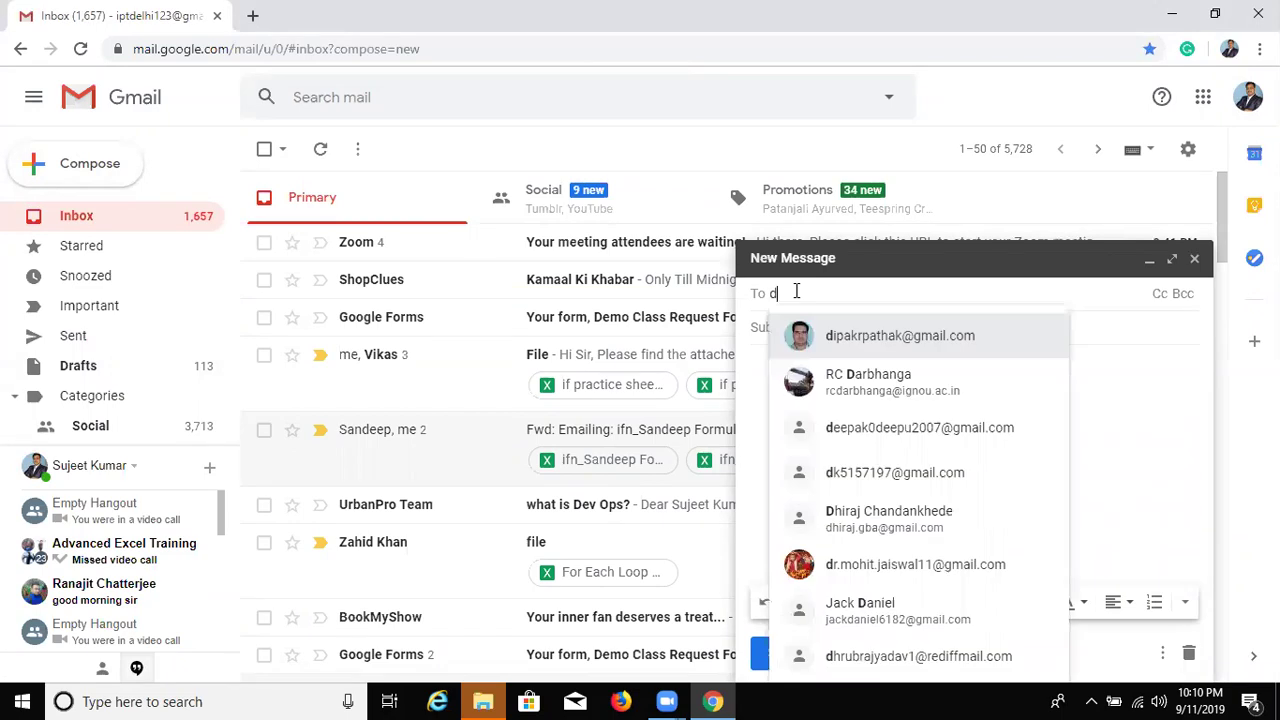
{"action": "key", "text": "BackSpace"}
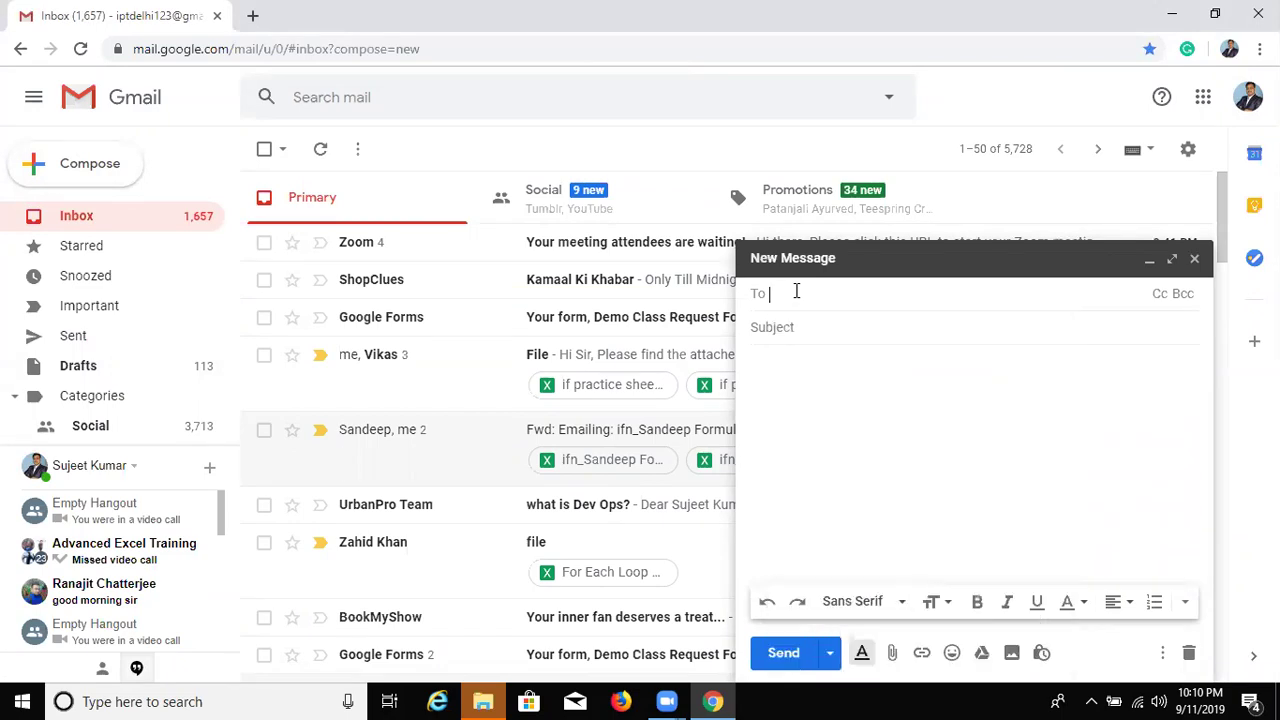
{"action": "type", "text": "amit"}
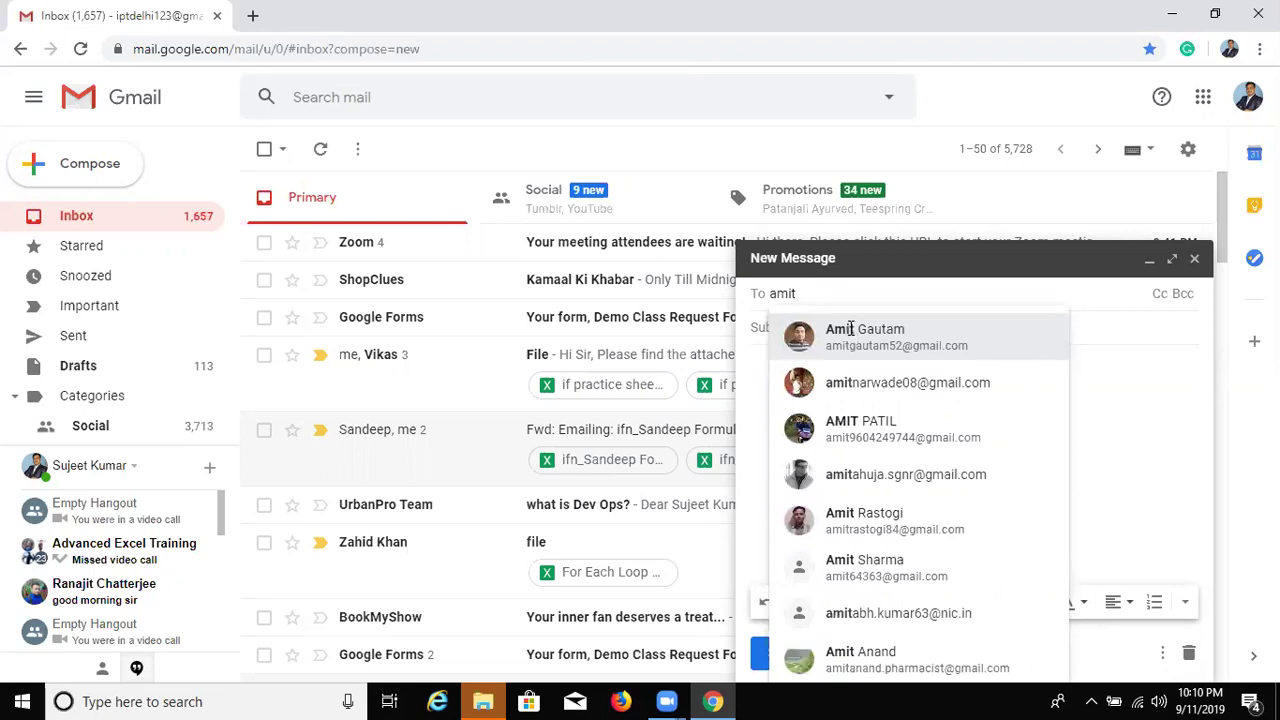
{"action": "left_click", "coordinate": [850, 330]}
{"action": "type", "text": "k"}
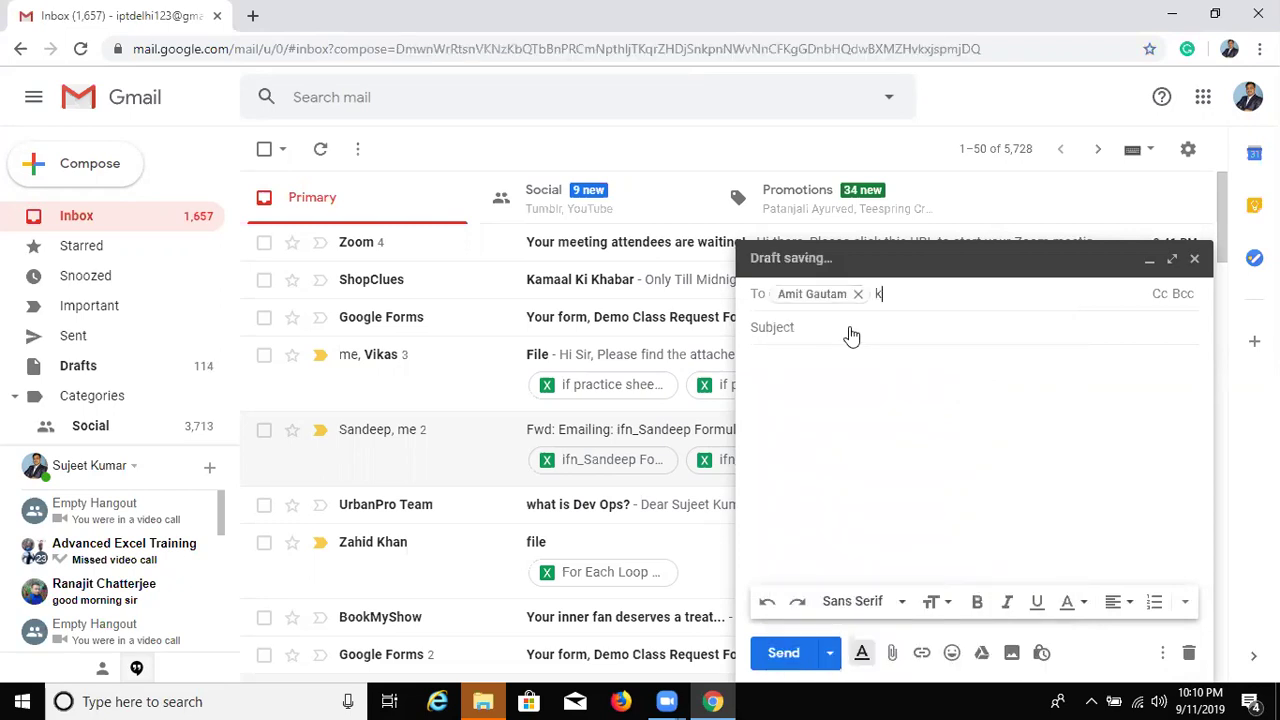
{"action": "type", "text": "ar"}
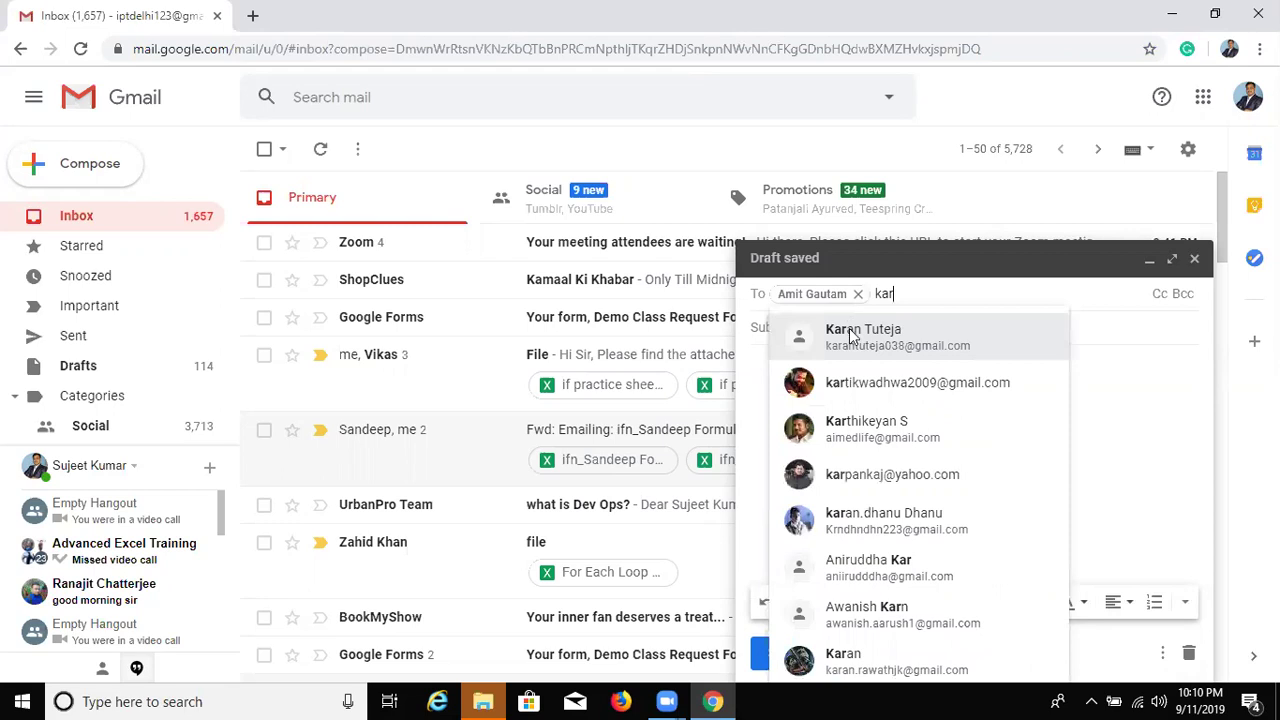
{"action": "left_click", "coordinate": [850, 337]}
{"action": "type", "text": "n"}
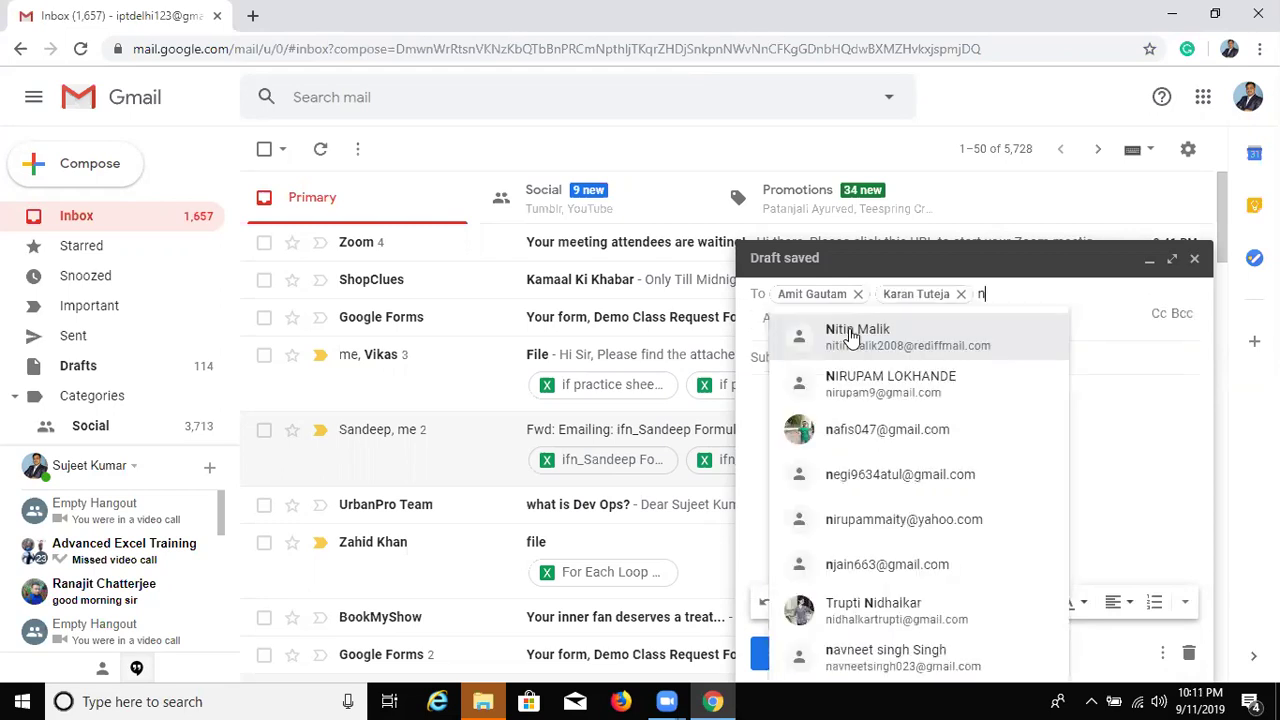
{"action": "type", "text": "iti"}
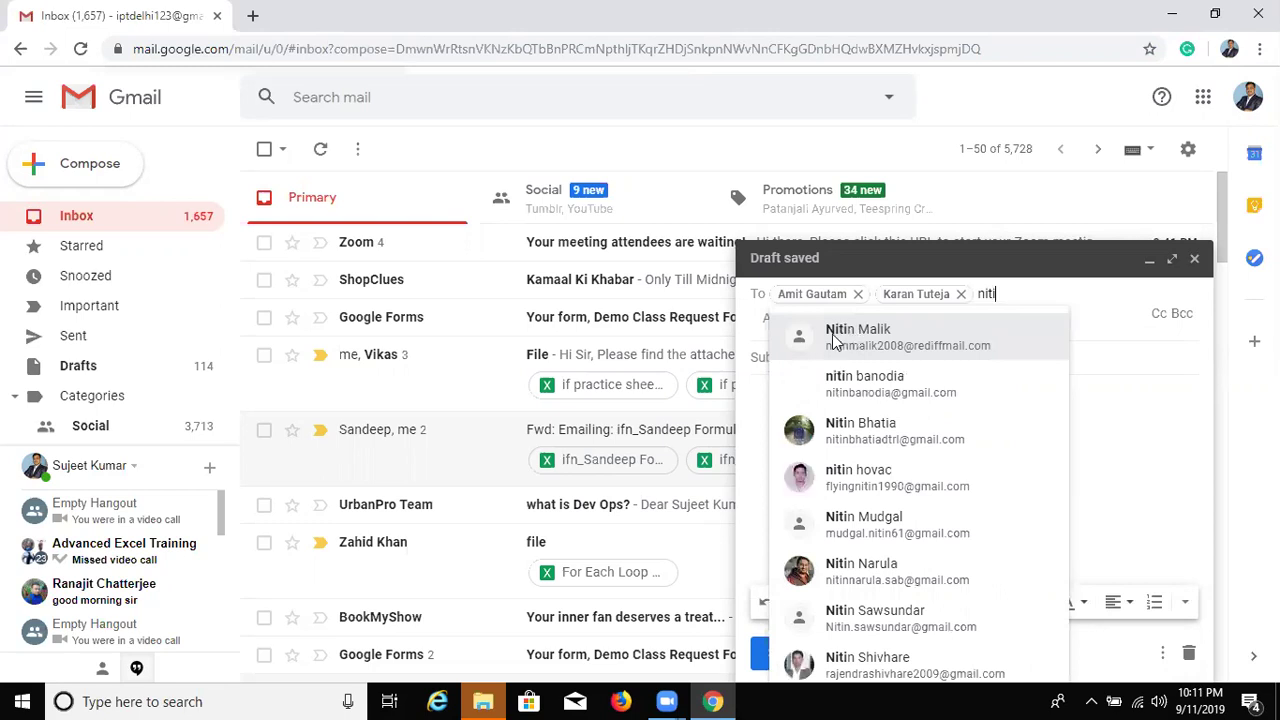
{"action": "left_click", "coordinate": [849, 337]}
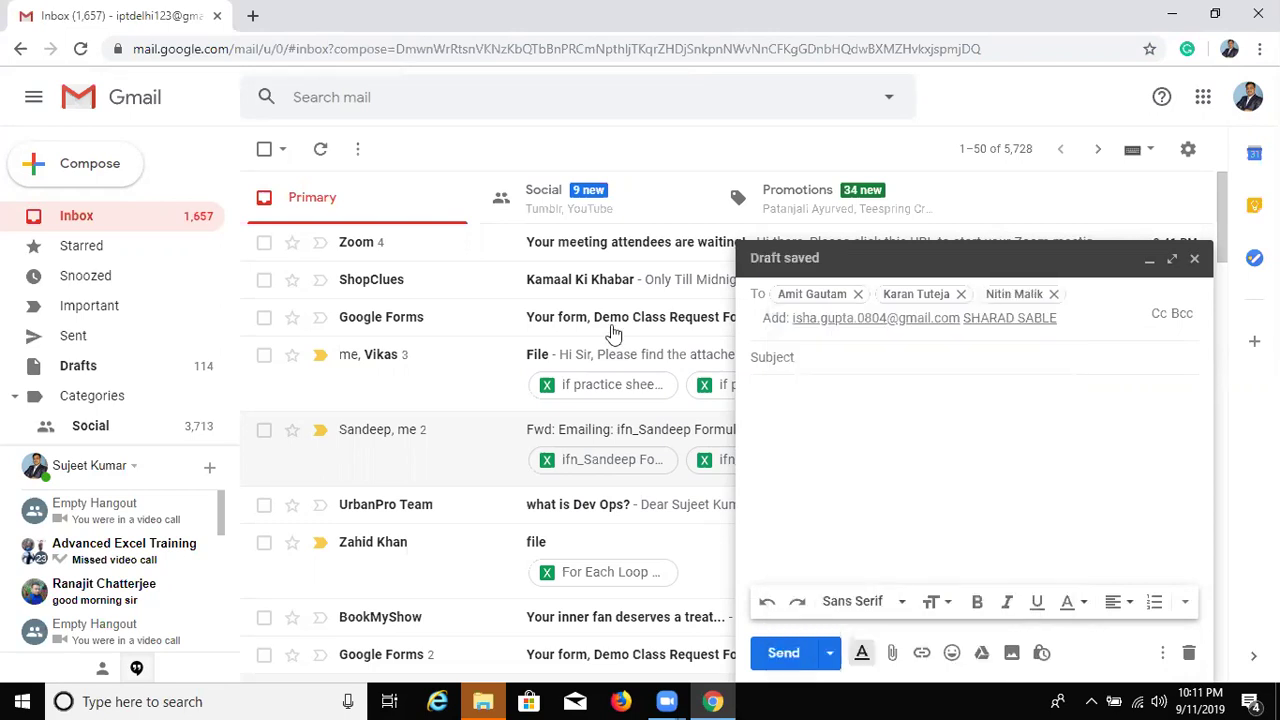
- Add five more suggested addresses, bringing the To field to eight recipients
{"action": "left_click", "coordinate": [836, 318]}
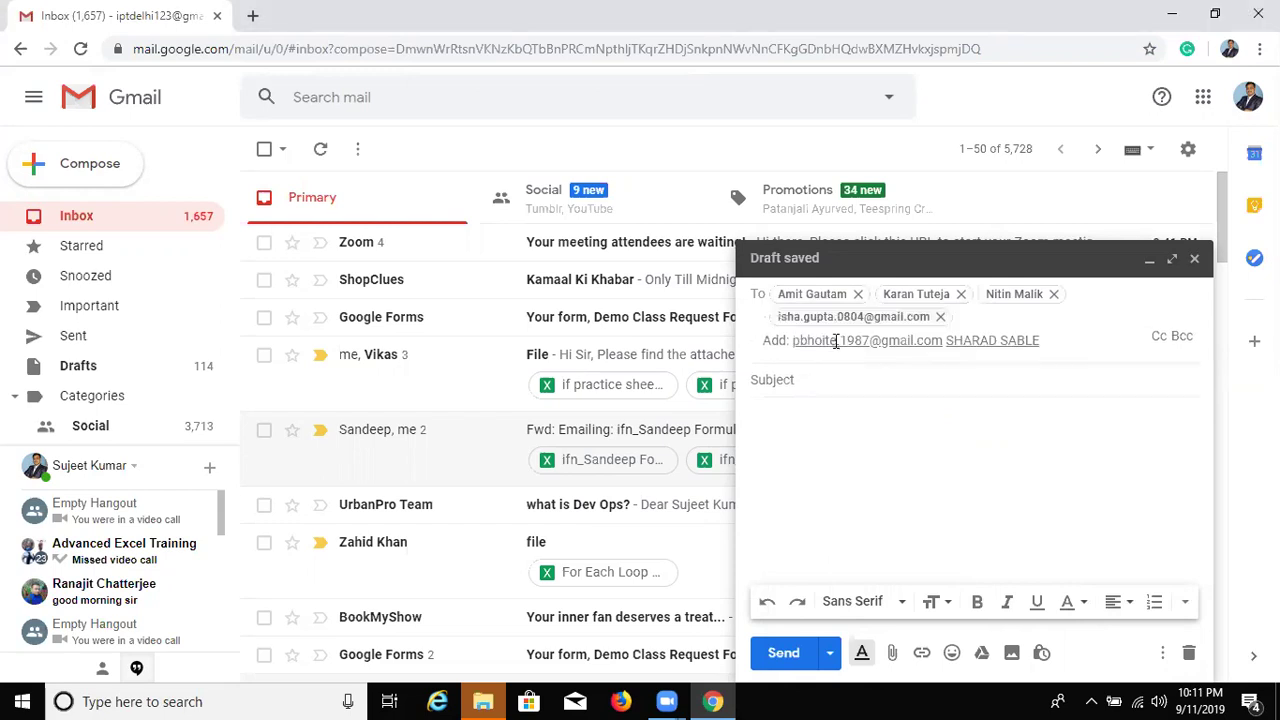
{"action": "left_click", "coordinate": [836, 340]}
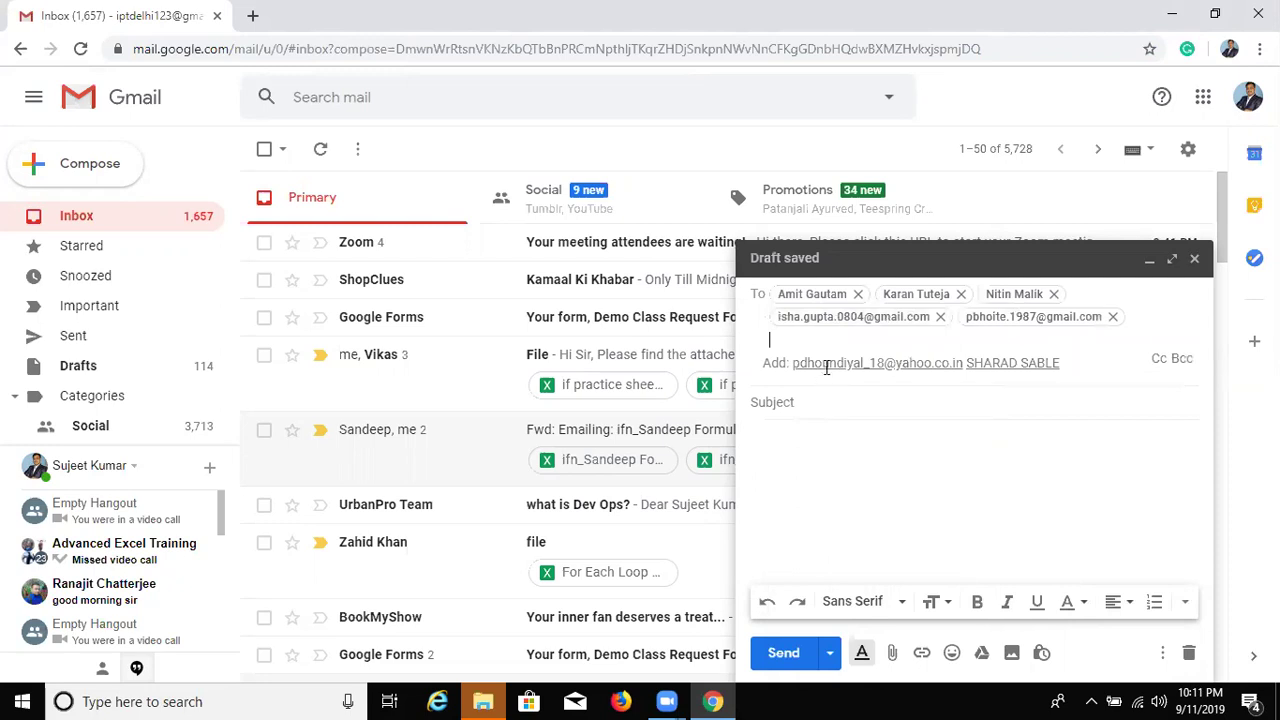
{"action": "left_click", "coordinate": [826, 364]}
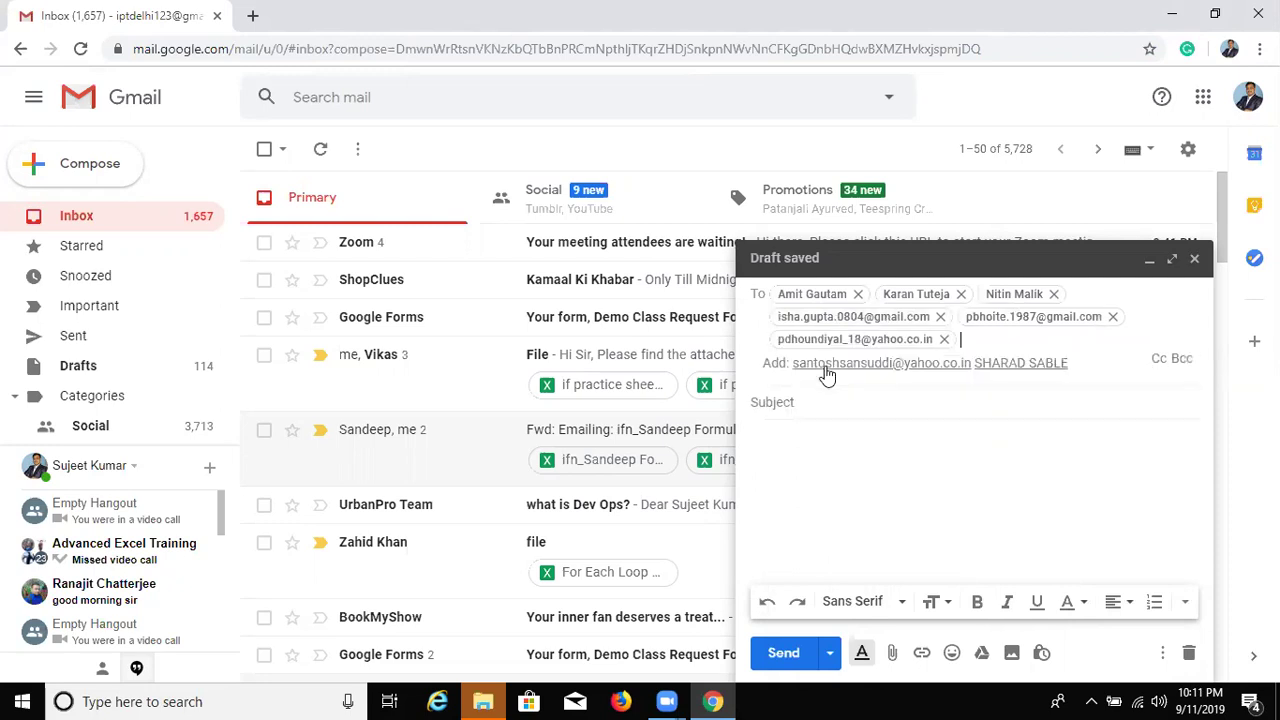
{"action": "left_click", "coordinate": [826, 365]}
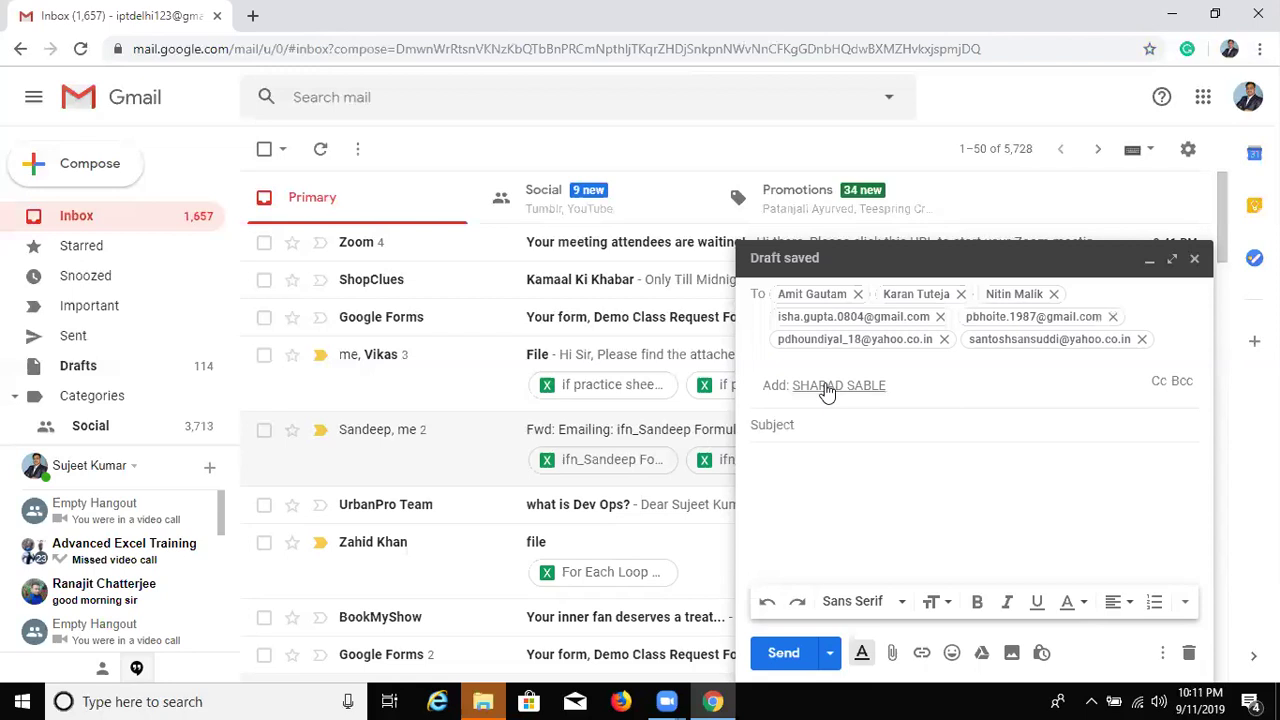
{"action": "left_click", "coordinate": [826, 385]}
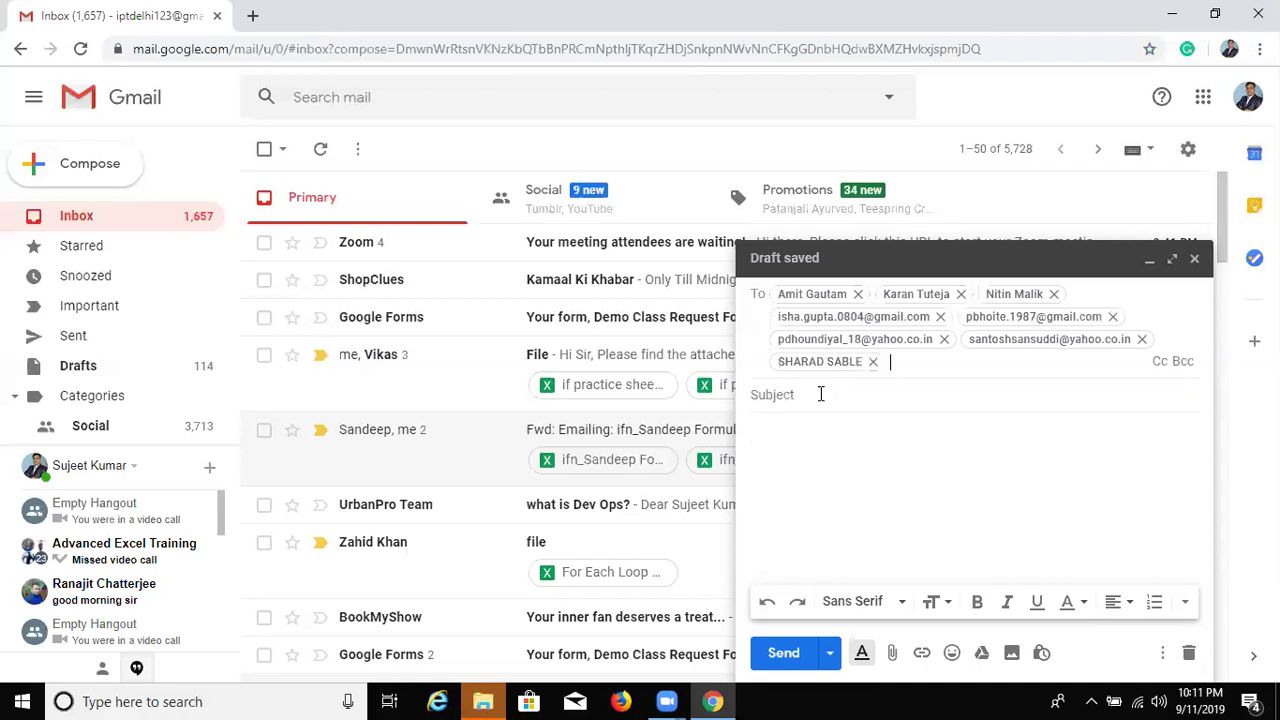
{"action": "left_click", "coordinate": [820, 394]}
- Enter 'File' as the message subject and move into the message body
{"action": "type", "text": "File"}
{"action": "key", "text": "Tab"}
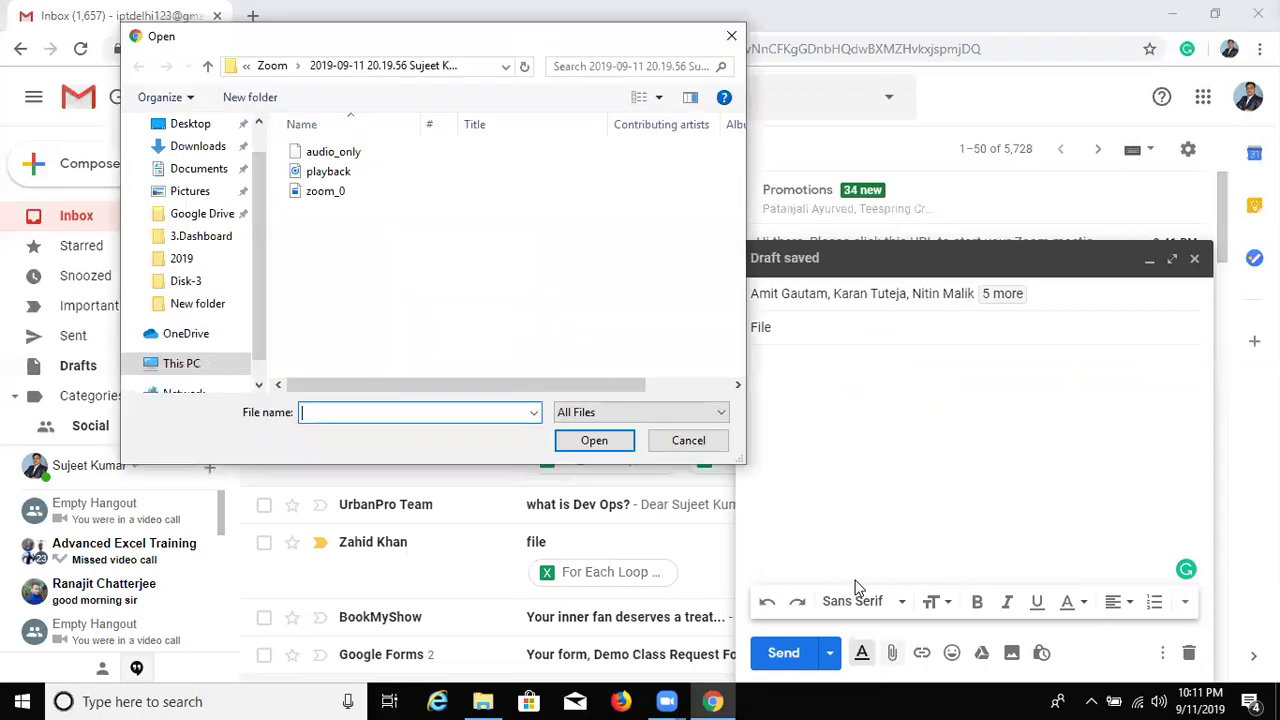
{"action": "scroll", "coordinate": [200, 180], "scroll_direction": "up", "scroll_amount": 1}
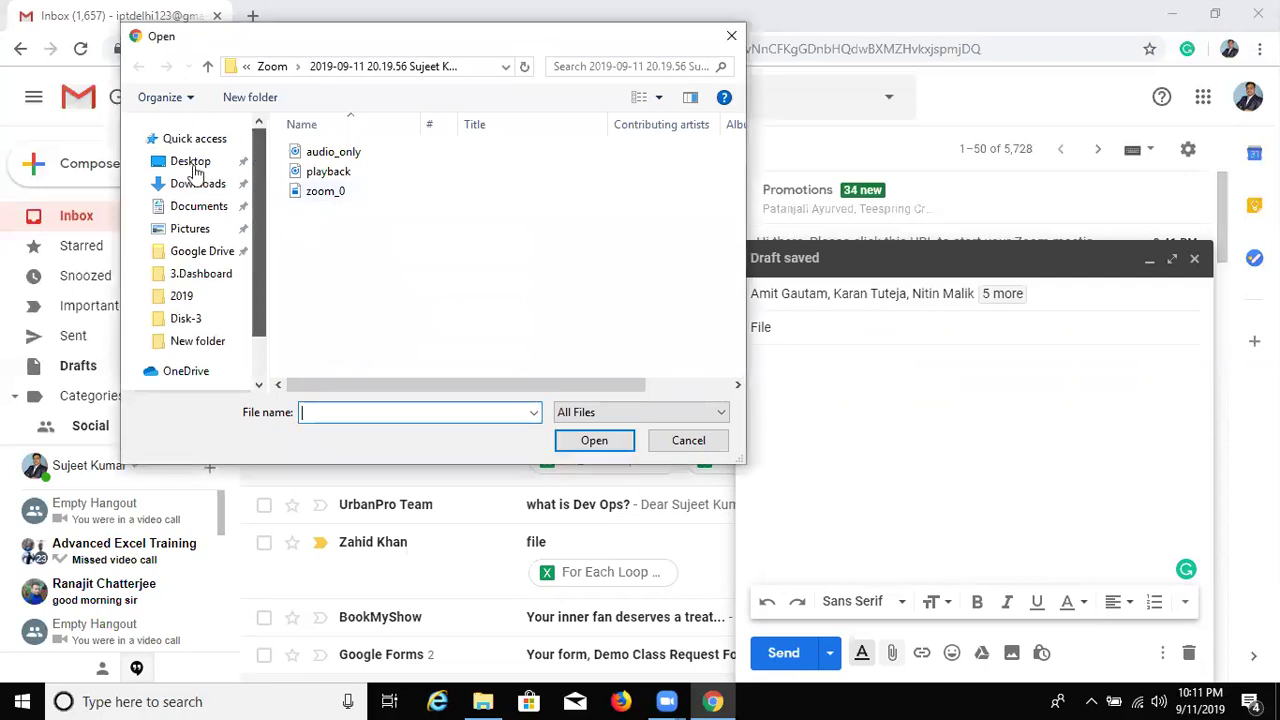